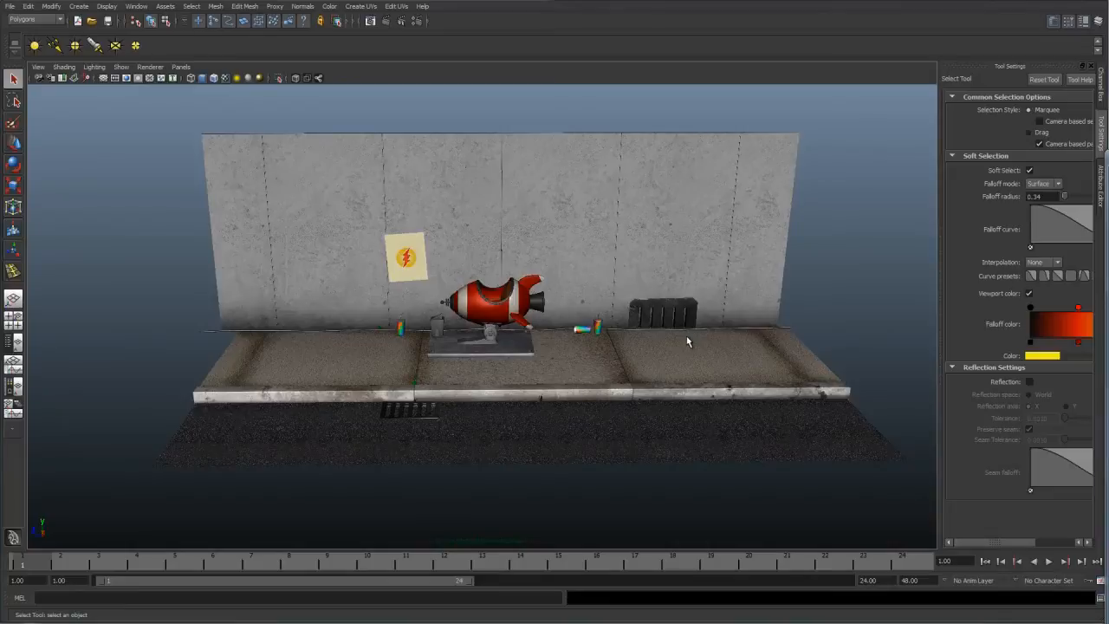
Examine the street scene and rocket ride from several angles, and view it through the RenderCam camera
alt+drag(687, 338, 591, 312)
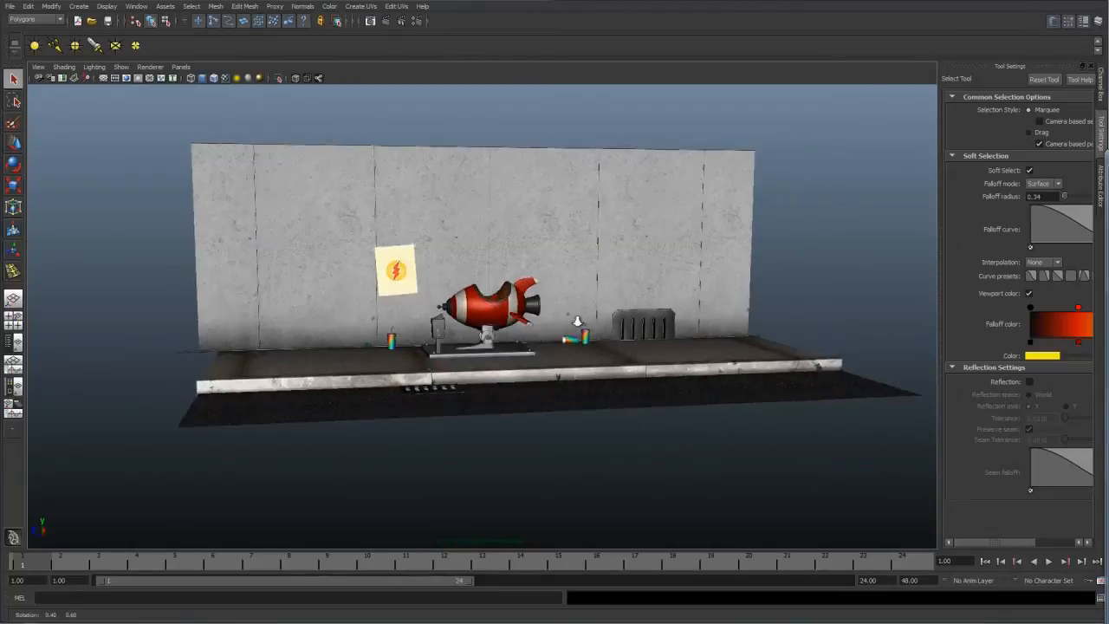
alt+right_drag(591, 312, 617, 349)
alt+drag(617, 349, 626, 353)
alt+right_drag(626, 354, 717, 379)
alt+middle_drag(717, 379, 707, 410)
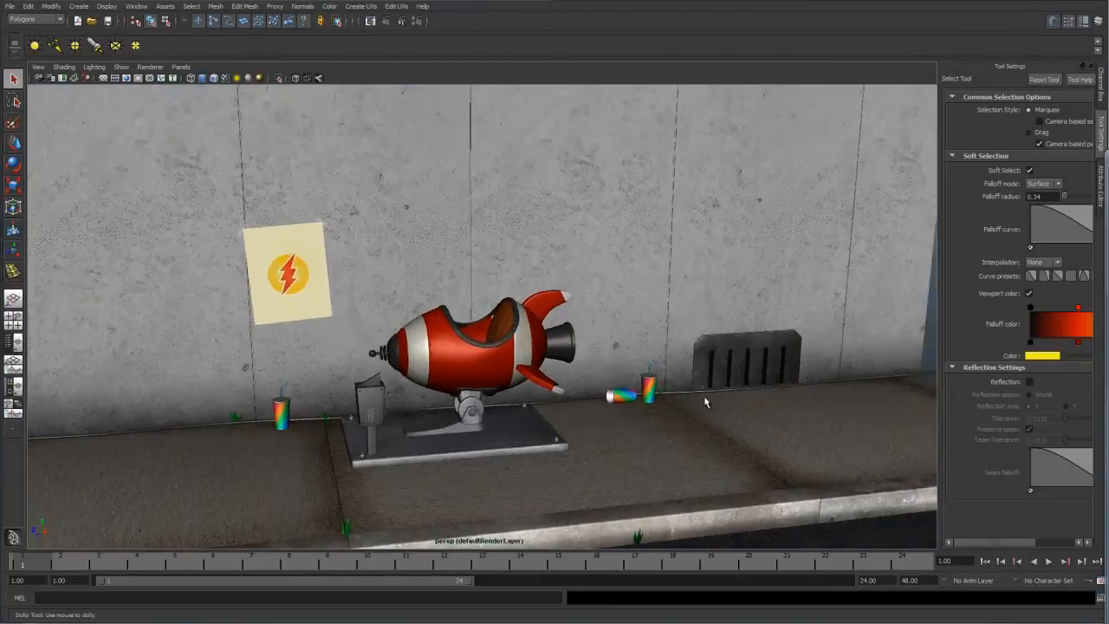
alt+drag(708, 410, 683, 378)
mouse_move(628, 371)
alt+right_down()
mouse_move(616, 379)
mouse_move(642, 371)
alt+right_up()
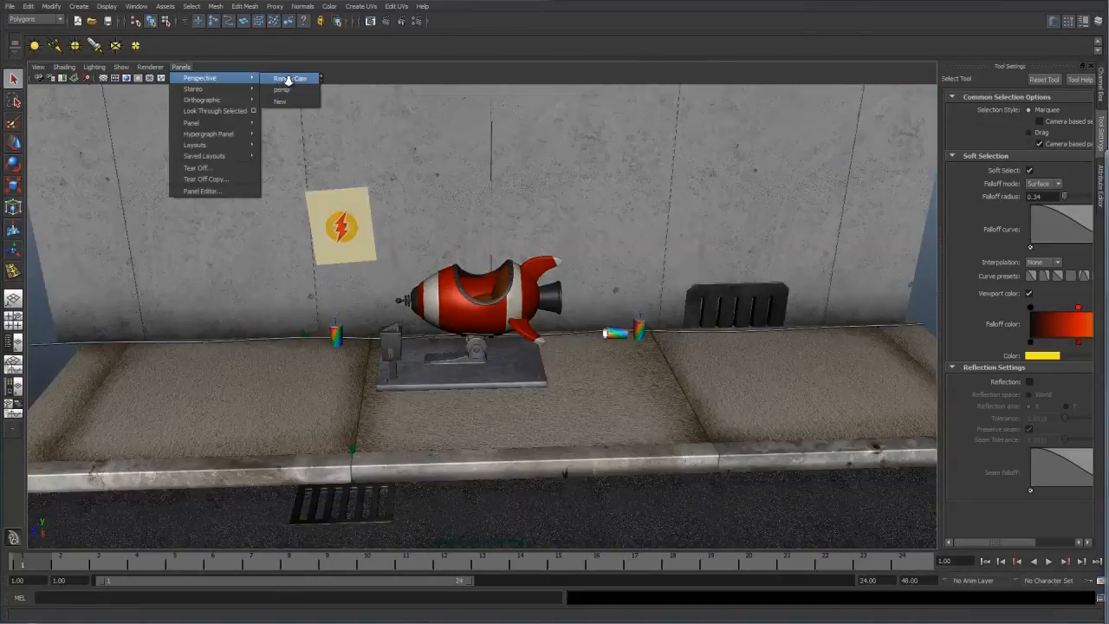
click(301, 79)
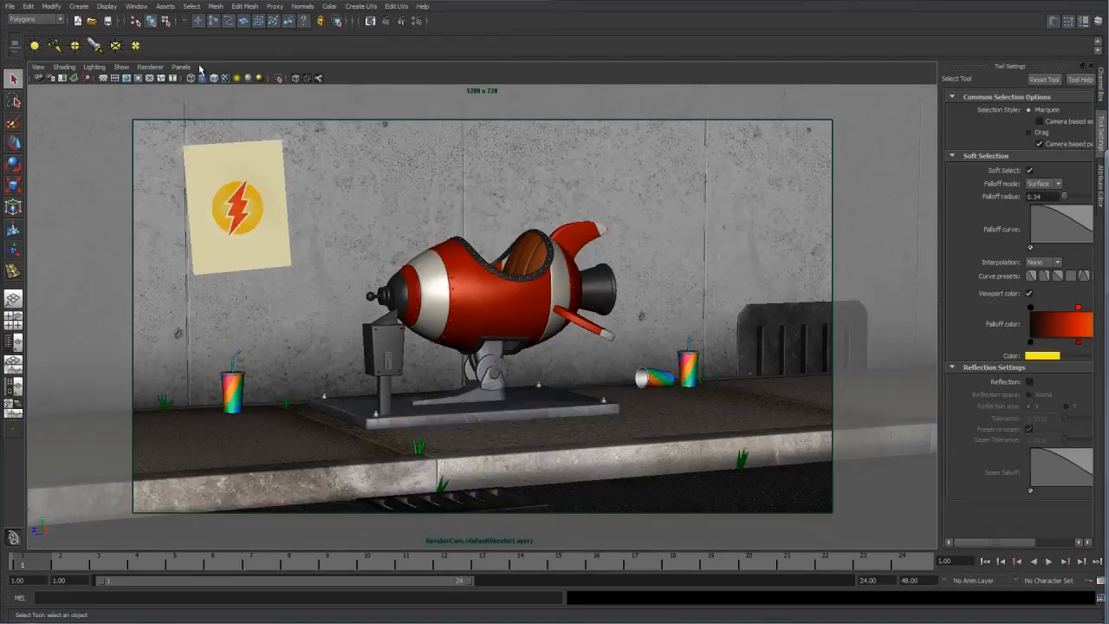
Return to the persp camera and inspect the rocket, wall and sidewalk from different angles
click(185, 69)
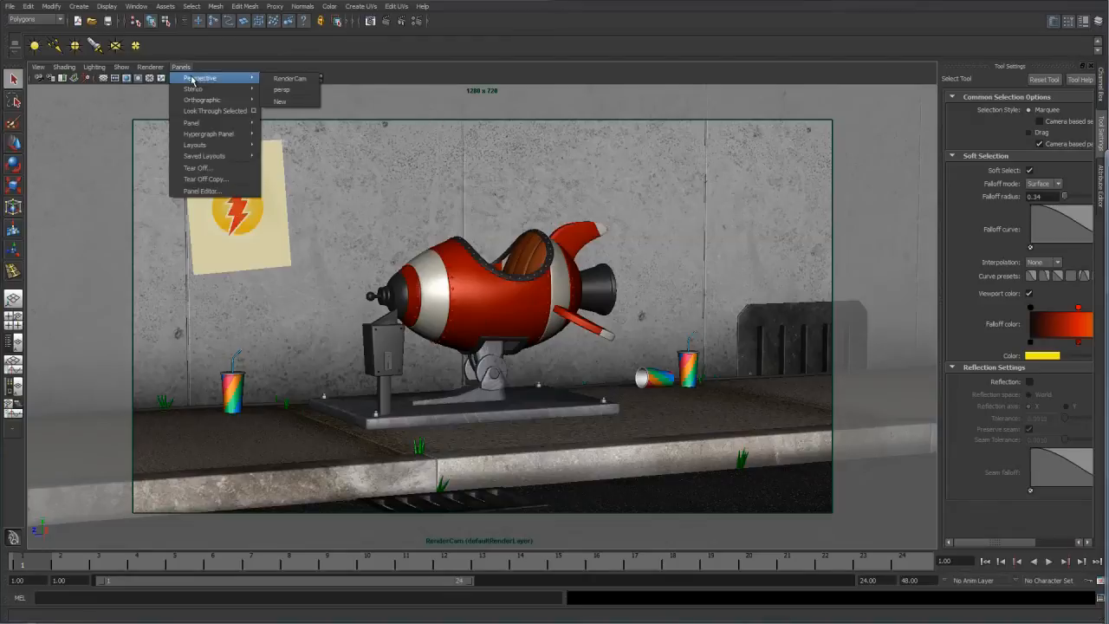
click(292, 89)
key(bracketleft)
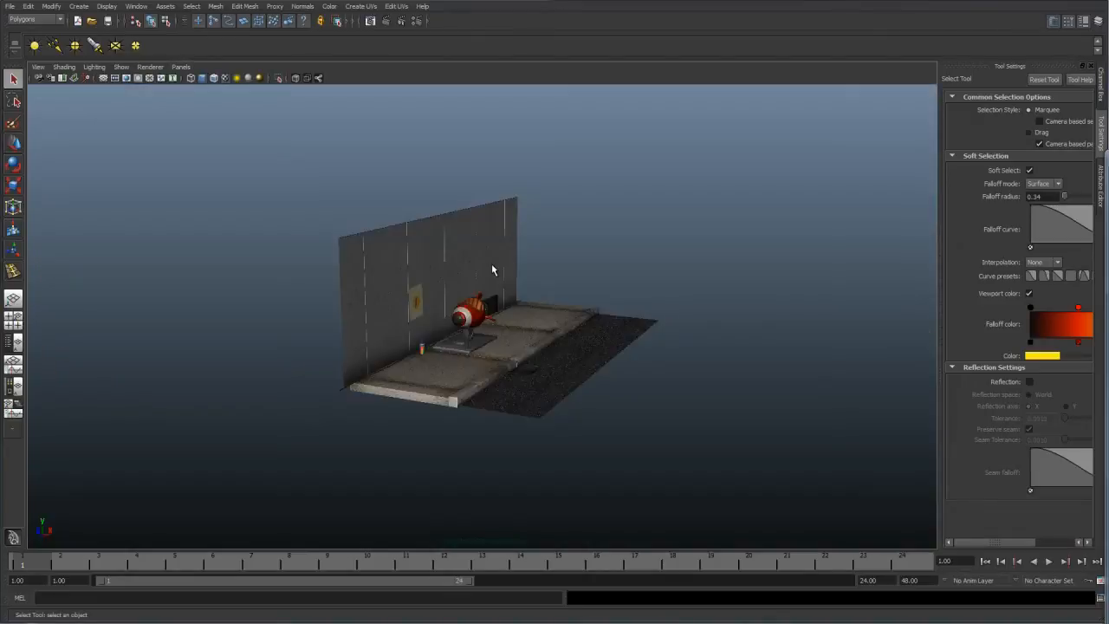
scroll(654, 391, up, 3)
alt+drag(654, 391, 601, 390)
scroll(542, 359, up, 3)
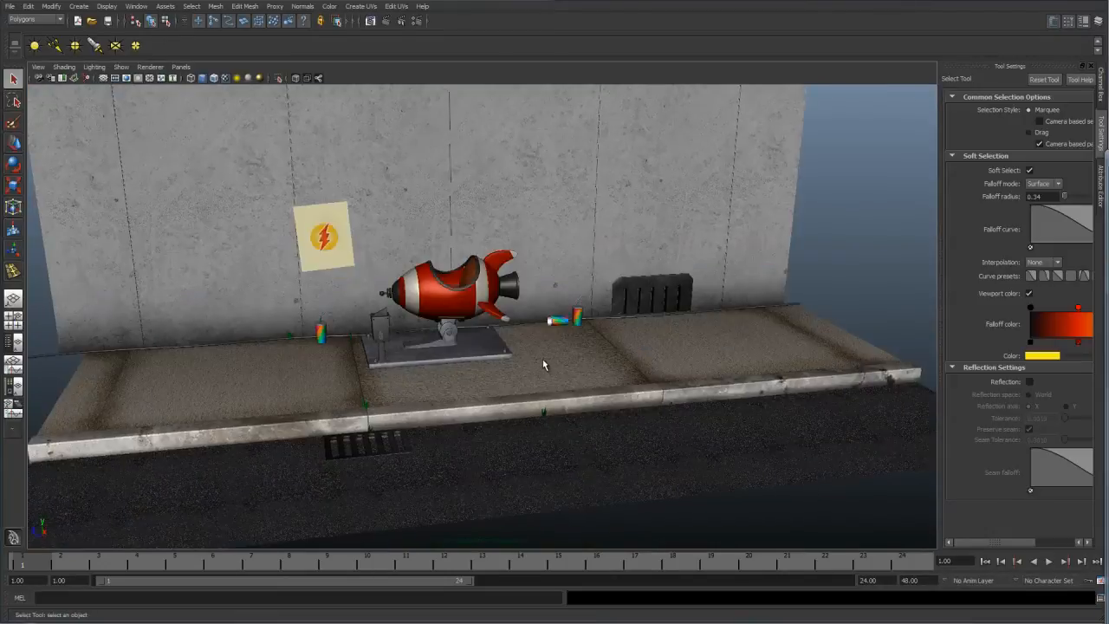
alt+drag(540, 356, 732, 338)
alt+drag(527, 318, 573, 334)
key(bracketleft)
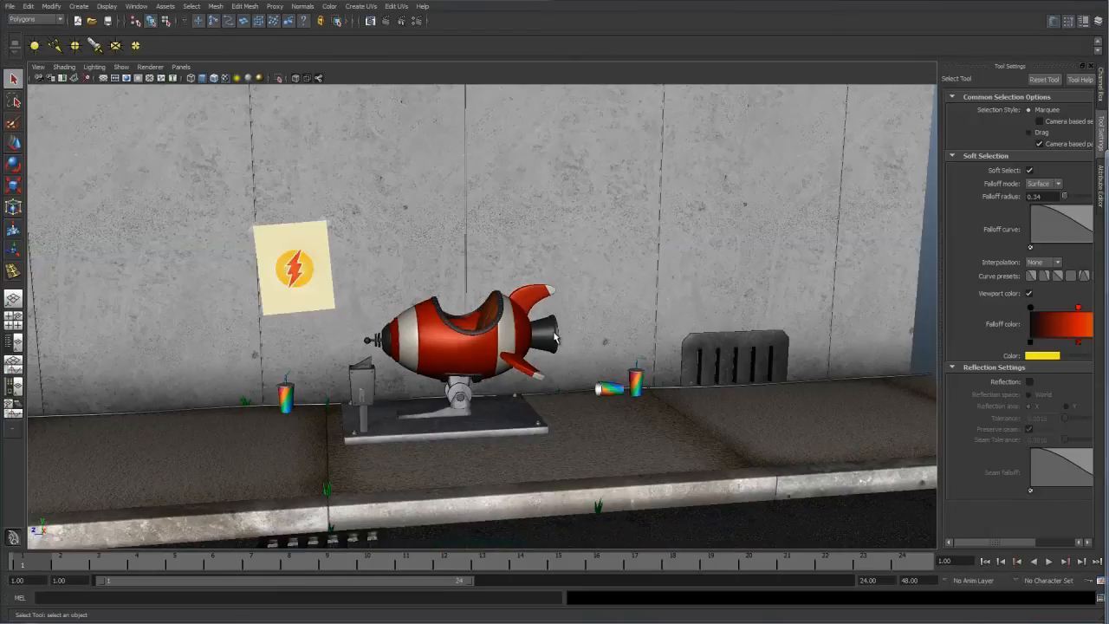
alt+drag(565, 312, 504, 306)
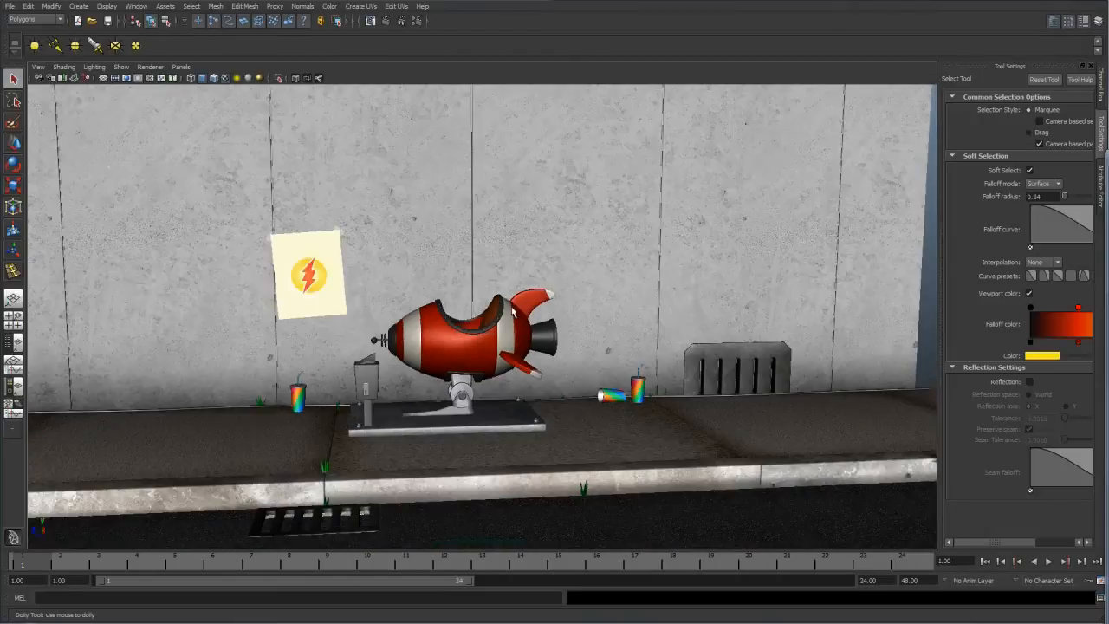
alt+right_drag(511, 309, 477, 318)
key(bracketleft)
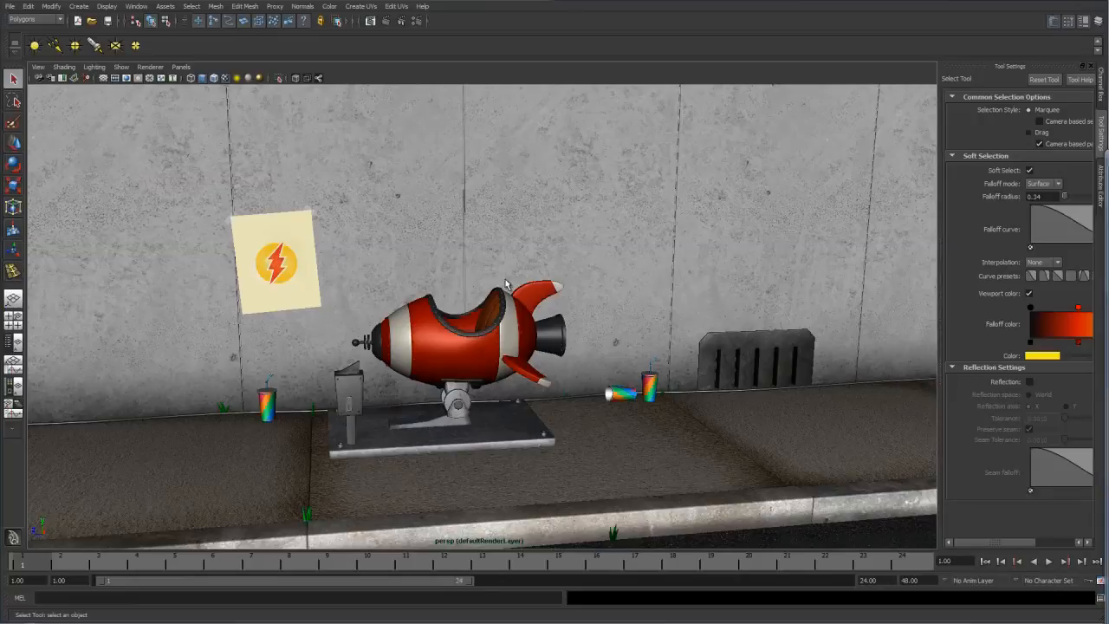
Create a directional light and scale it up in front of the wall above the rocket
alt+drag(569, 312, 610, 324)
alt+middle_drag(611, 324, 663, 310)
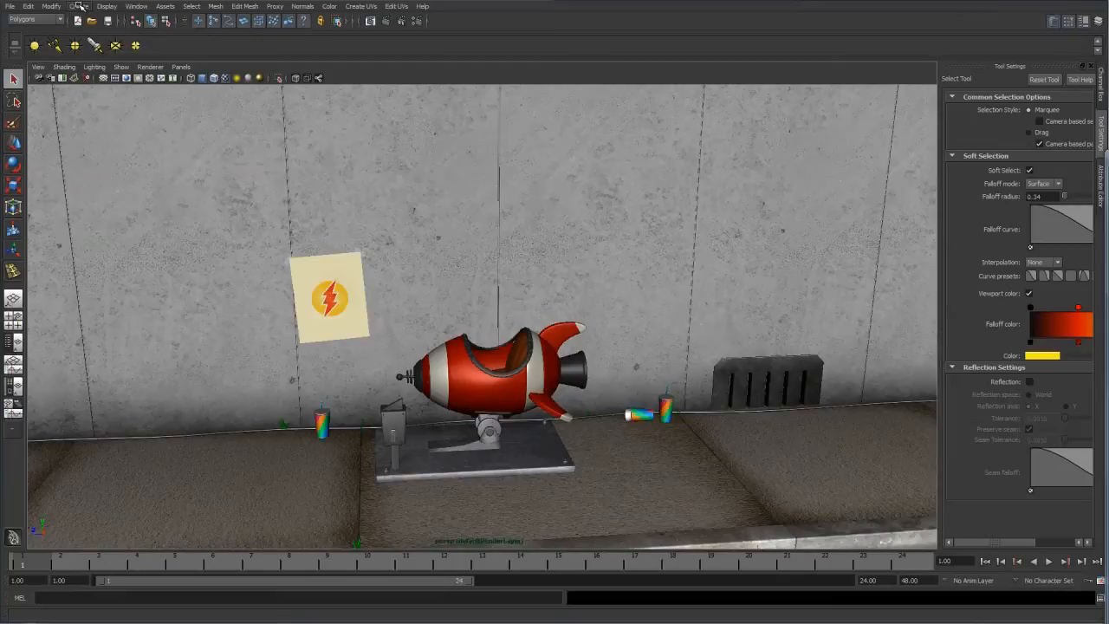
alt+drag(620, 353, 569, 370)
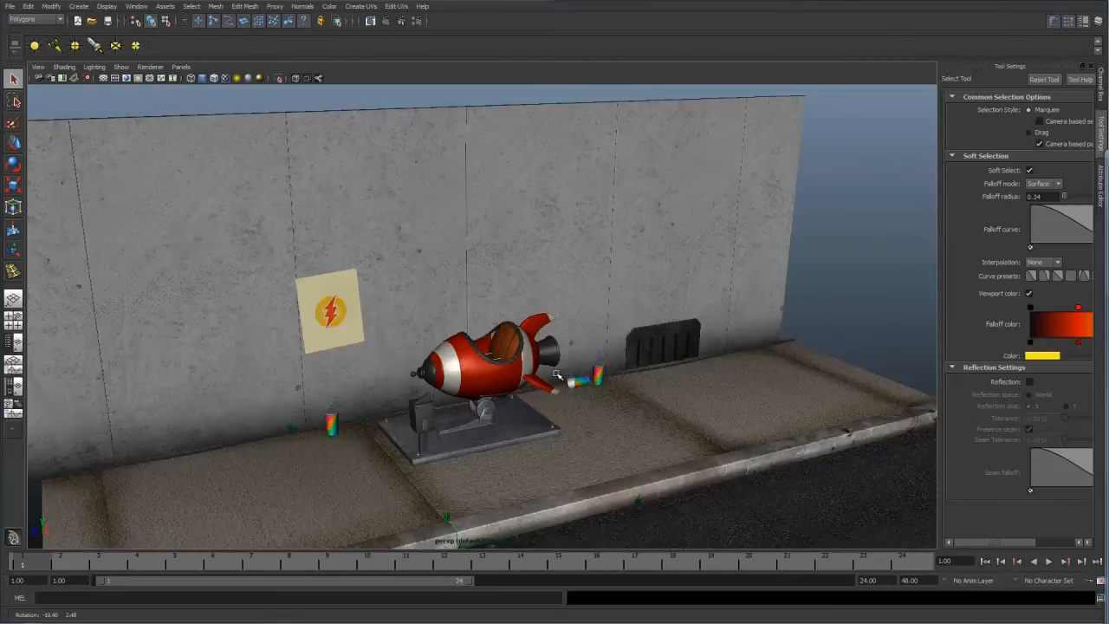
key(w)
alt+drag(557, 374, 626, 309)
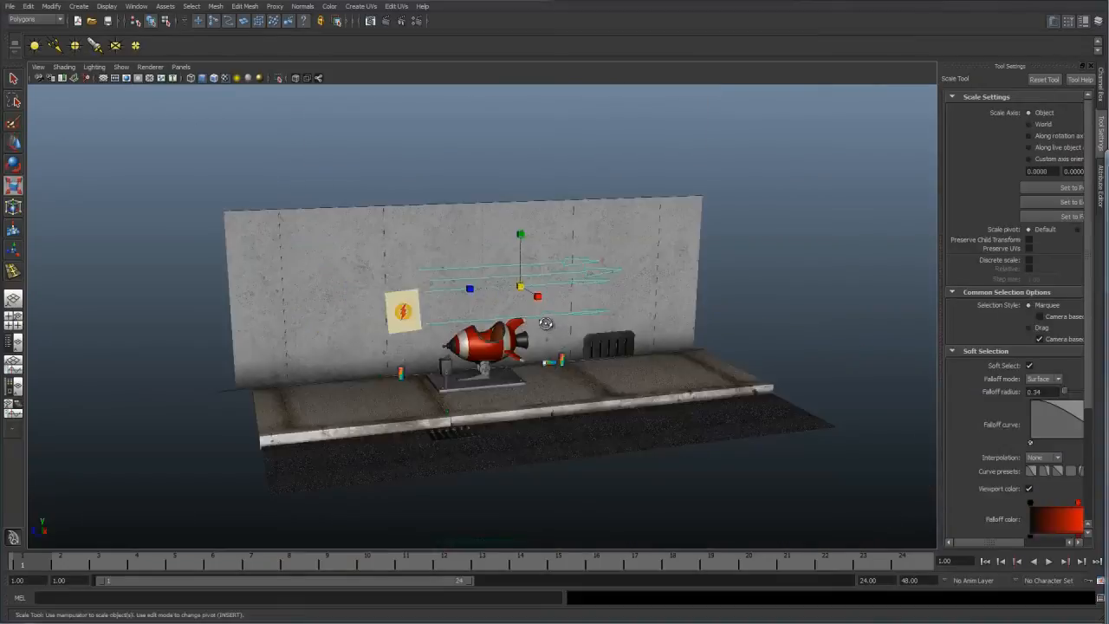
Move the directional light up to the vent end of the wall and rotate it to shine diagonally down toward the rocket
key(w)
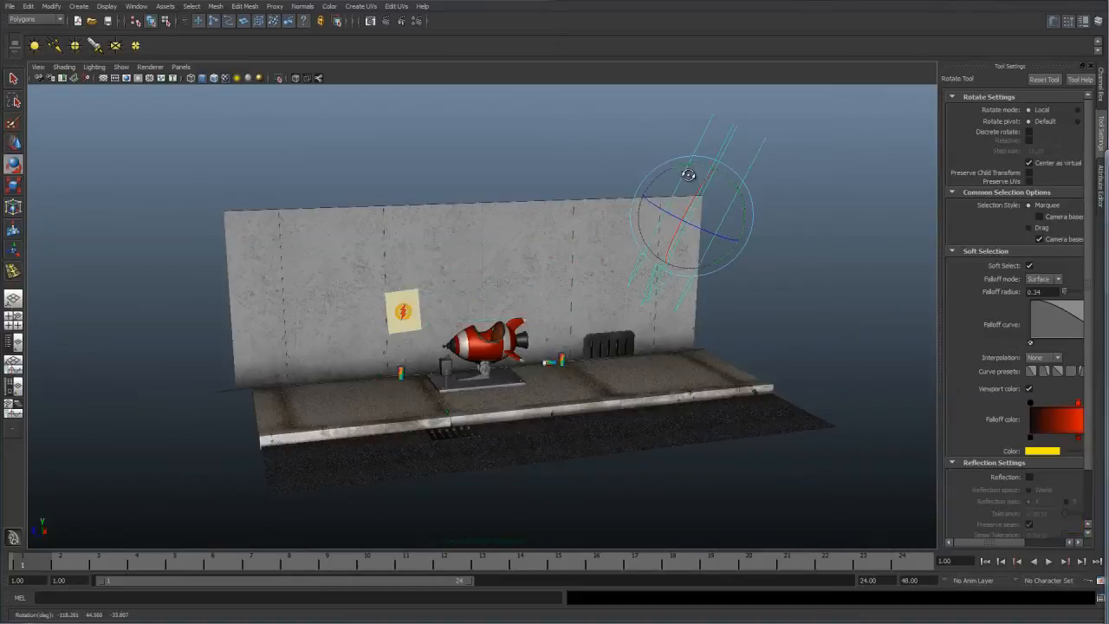
drag(688, 175, 698, 184)
alt+middle_drag(718, 195, 714, 240)
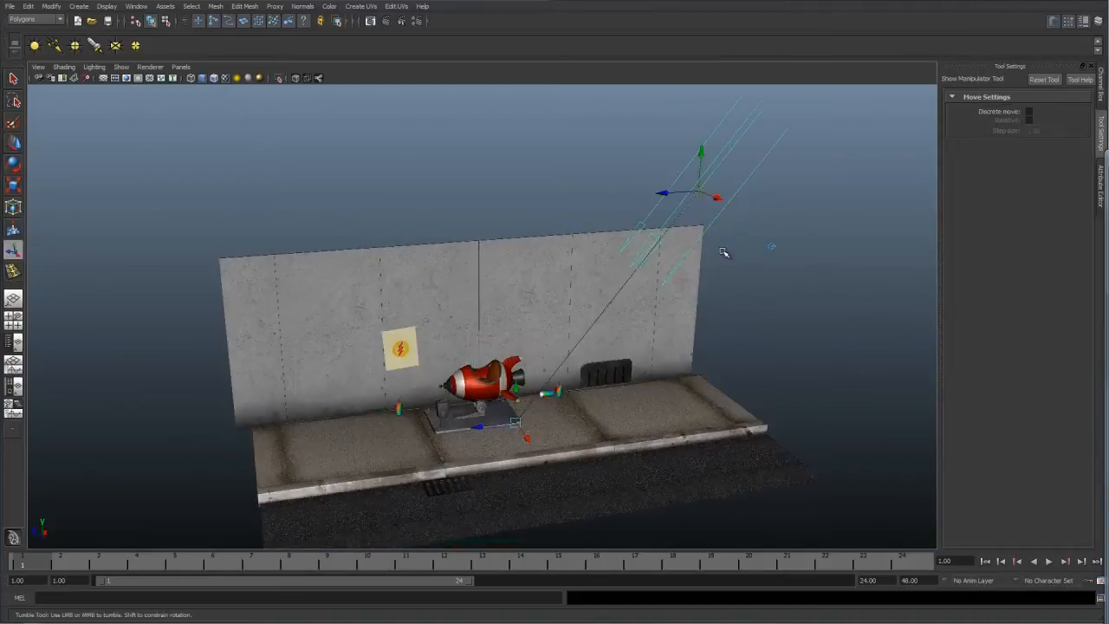
Reposition the directional light high above the wall and place its aim point on the rocket using the light manipulator
alt+drag(658, 254, 624, 275)
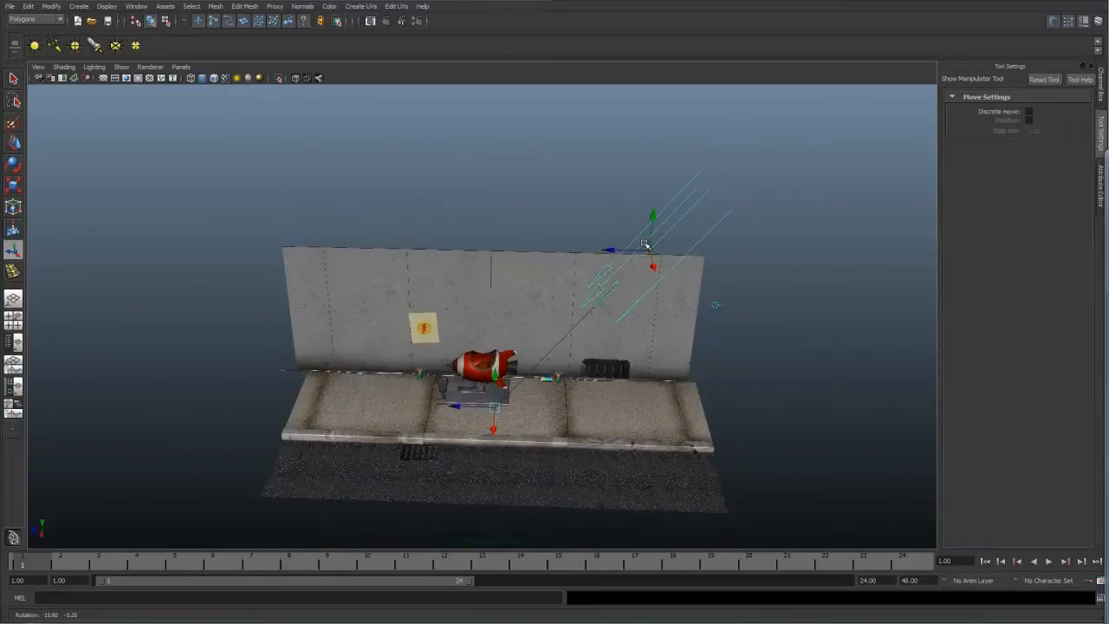
drag(643, 240, 614, 258)
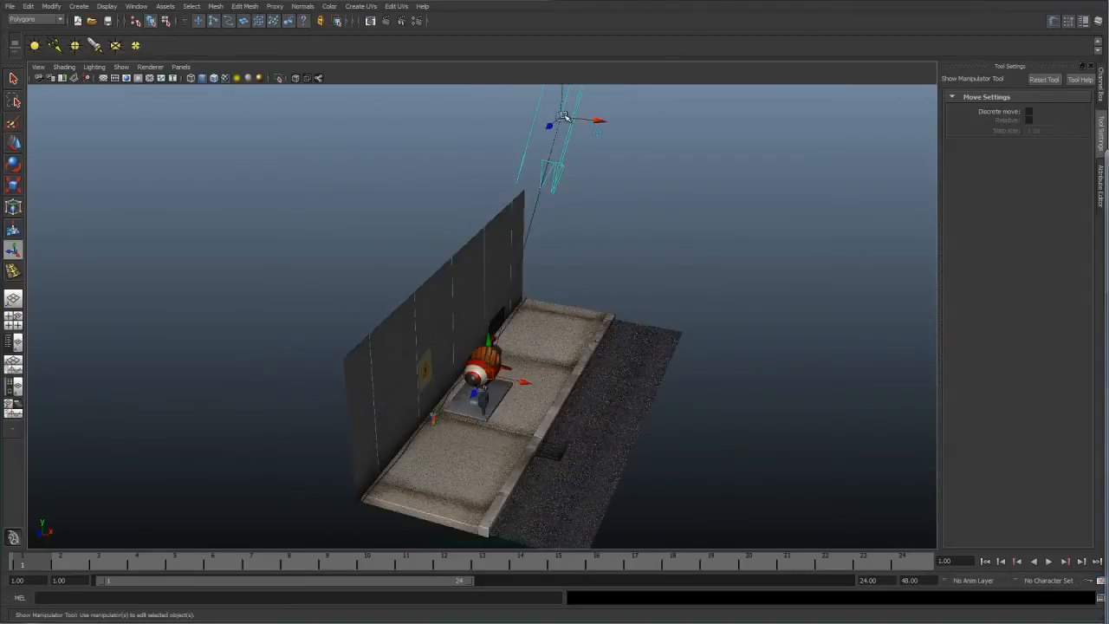
drag(563, 115, 600, 126)
drag(493, 376, 1056, 166)
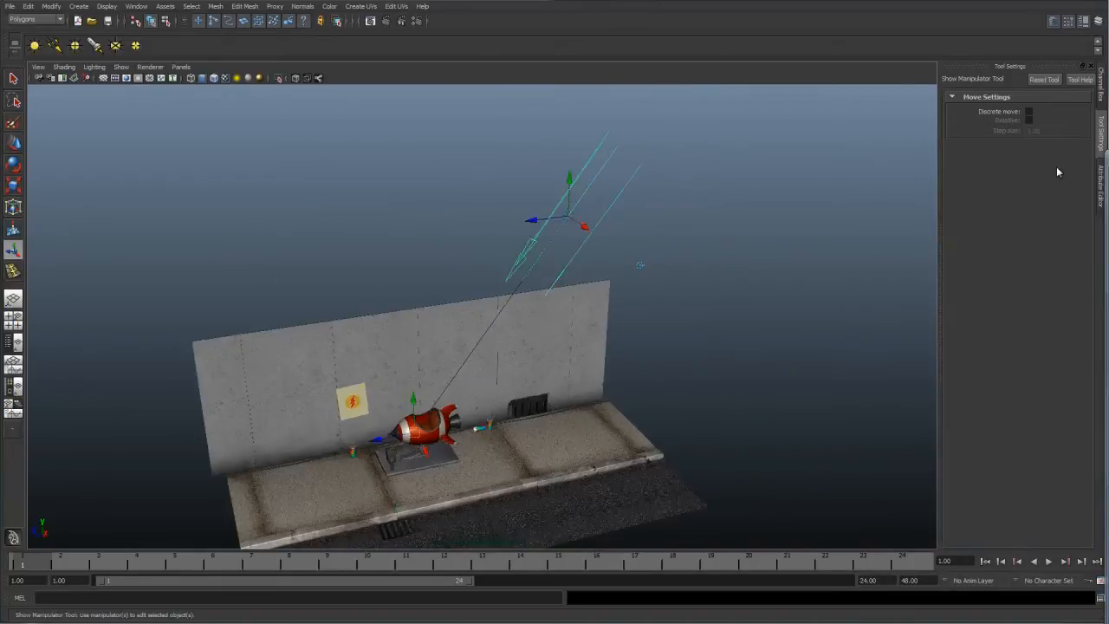
Set the directional light's color to a warm yellow with hue 49, saturation 0.511 and value 1.000
click(1100, 176)
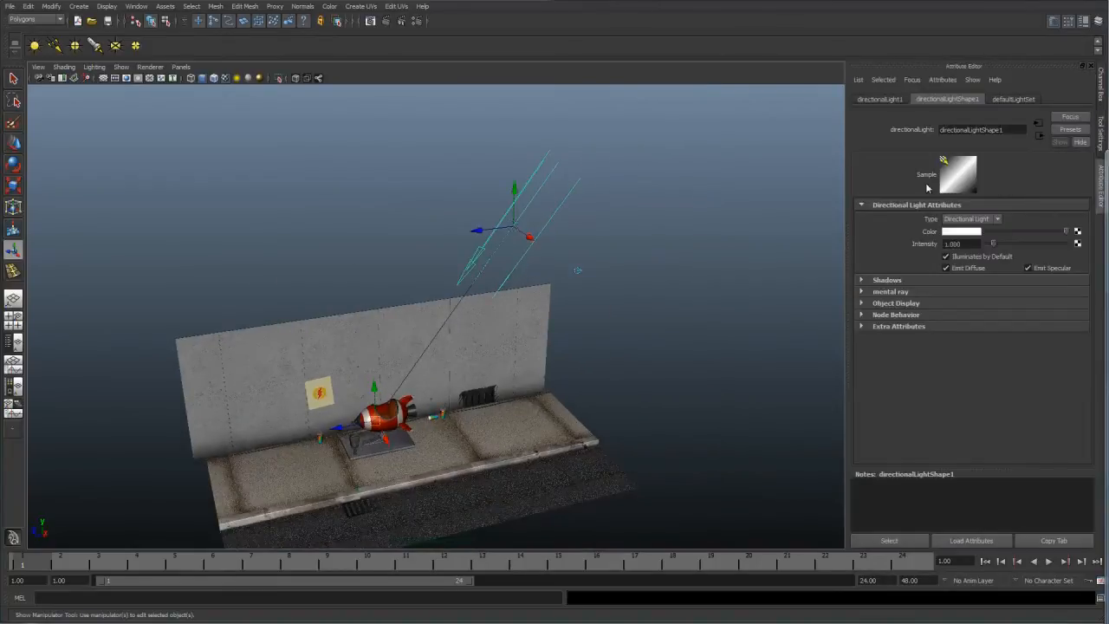
click(963, 232)
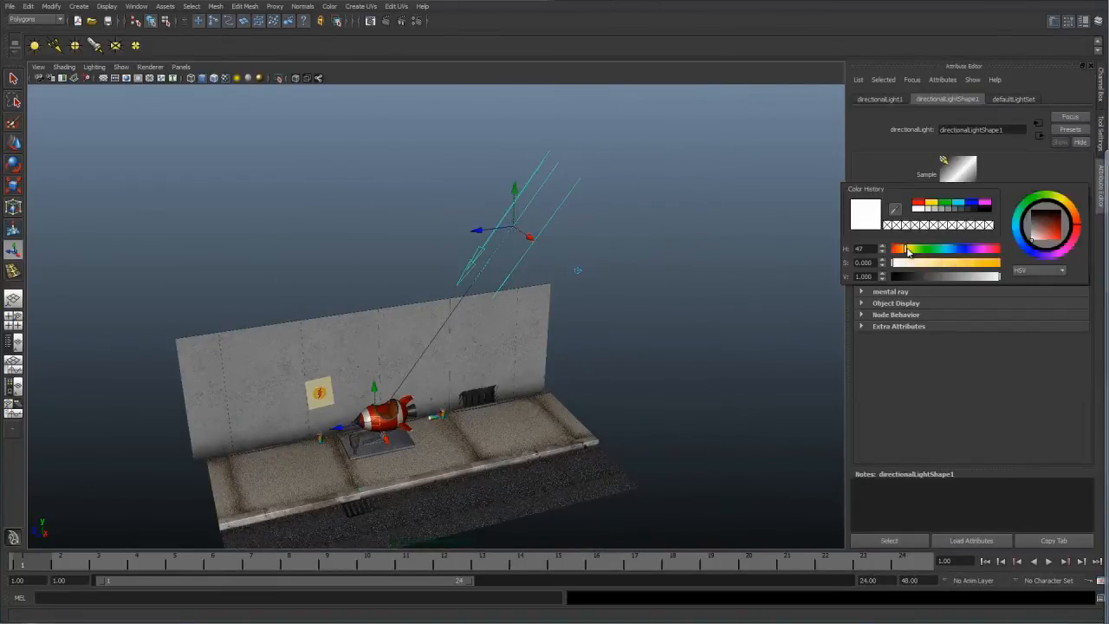
drag(907, 250, 907, 251)
click(926, 263)
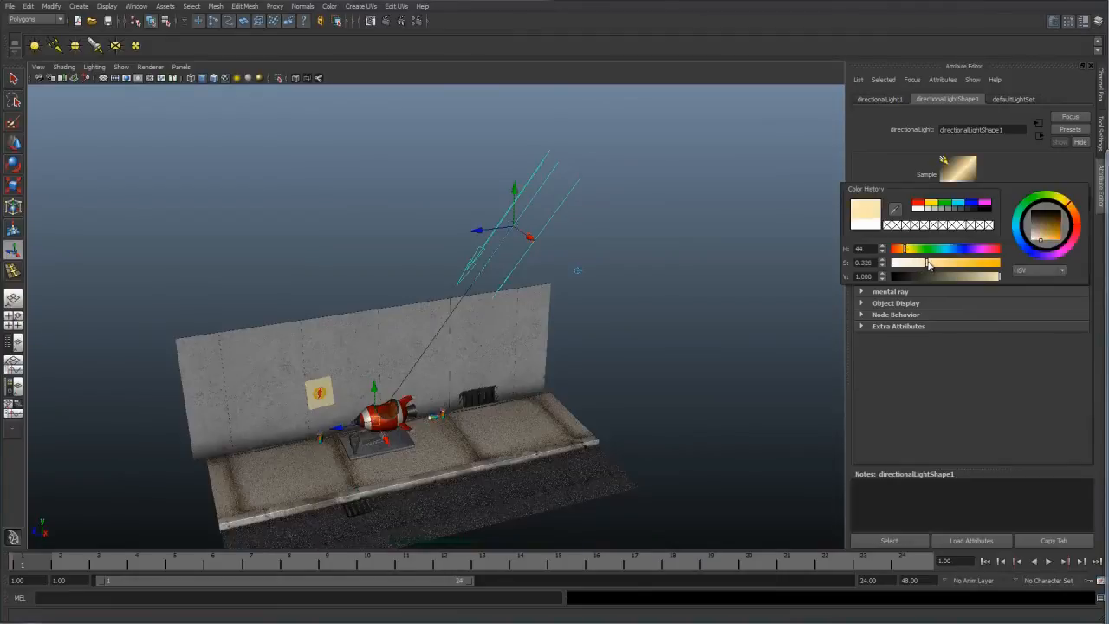
click(907, 251)
click(949, 264)
drag(950, 267, 948, 268)
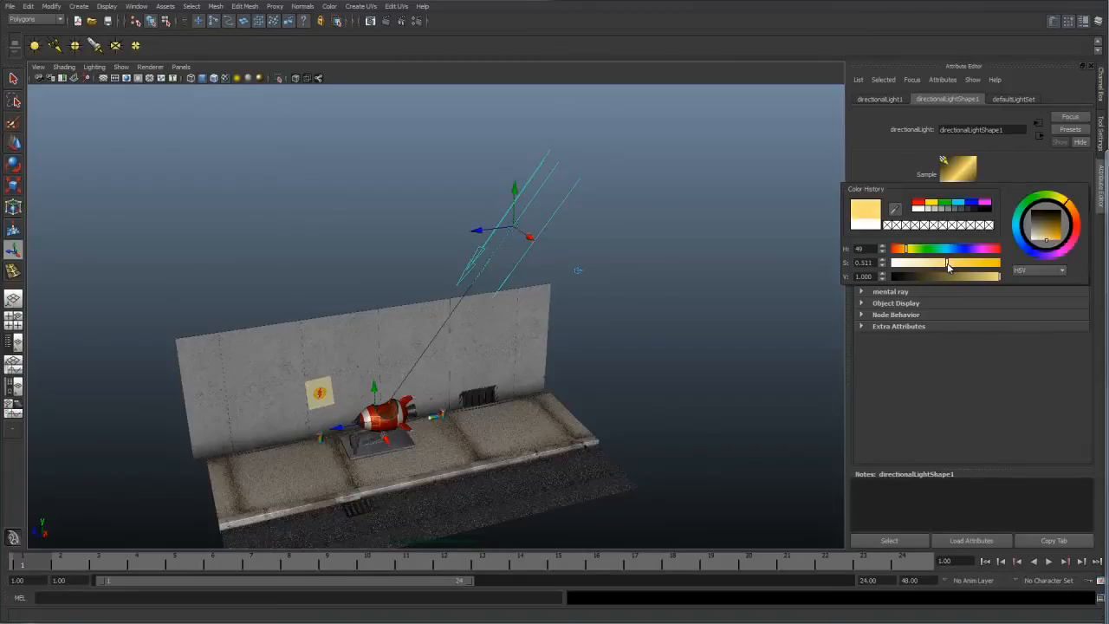
Fine-tune the light's aim point at the rocket and enable ray trace shadows for the directional light
alt+drag(633, 259, 599, 274)
drag(375, 426, 381, 431)
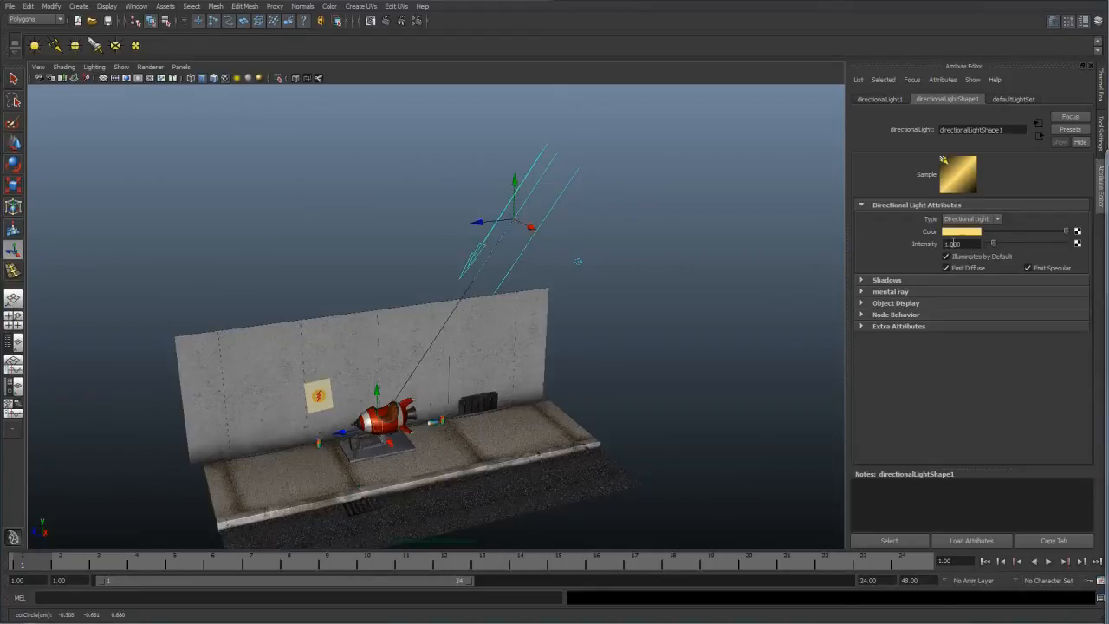
click(887, 280)
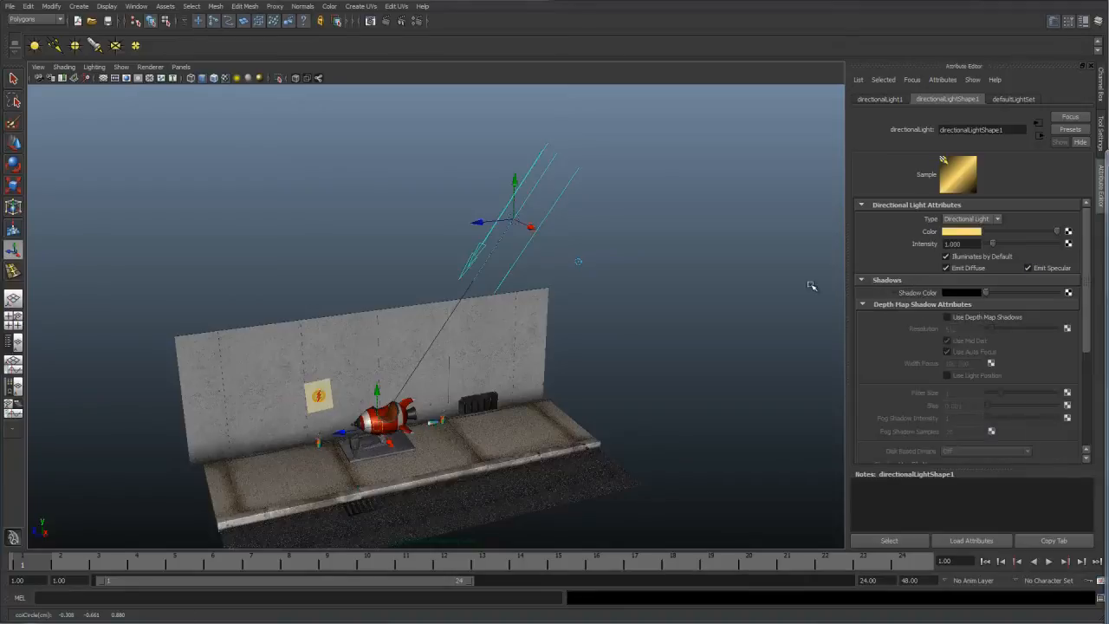
alt+drag(522, 322, 526, 318)
drag(1085, 297, 1083, 410)
click(986, 373)
mouse_move(631, 321)
alt+mouse_down()
mouse_move(638, 243)
mouse_move(532, 319)
mouse_move(490, 317)
mouse_move(643, 297)
mouse_move(459, 210)
mouse_move(430, 182)
alt+mouse_up()
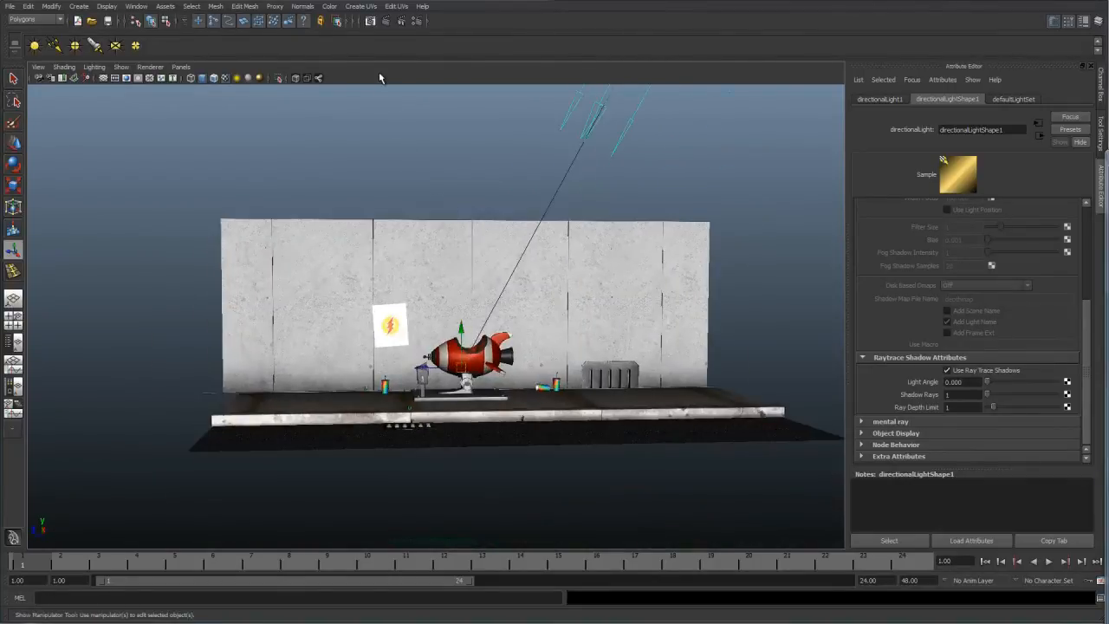
Check which renderer is selected in the render settings, leaving the choice as it is
click(417, 22)
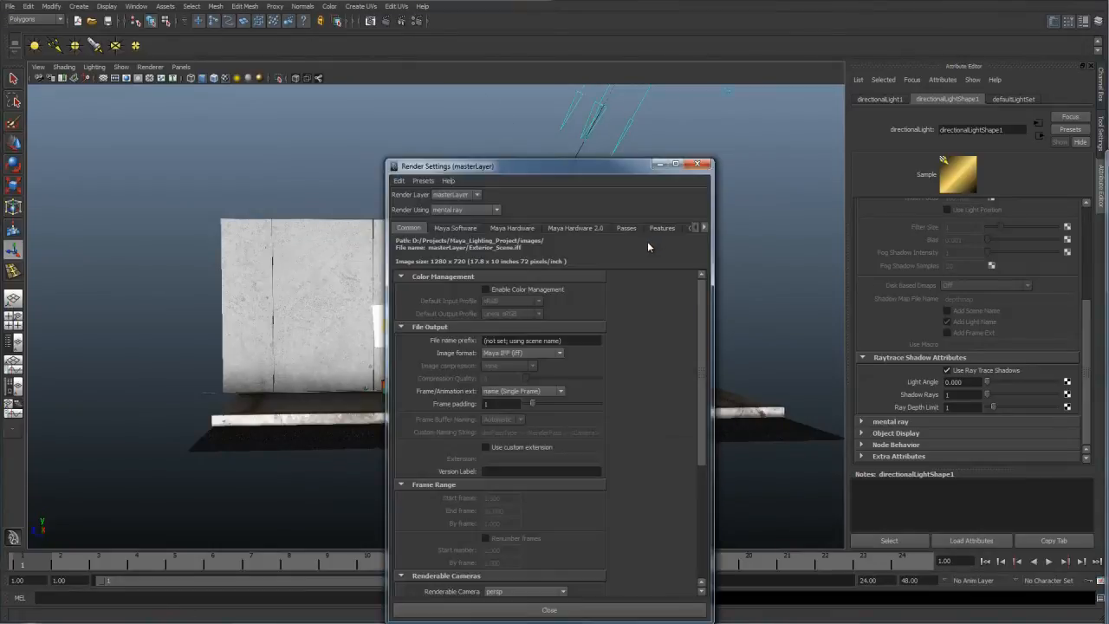
click(482, 211)
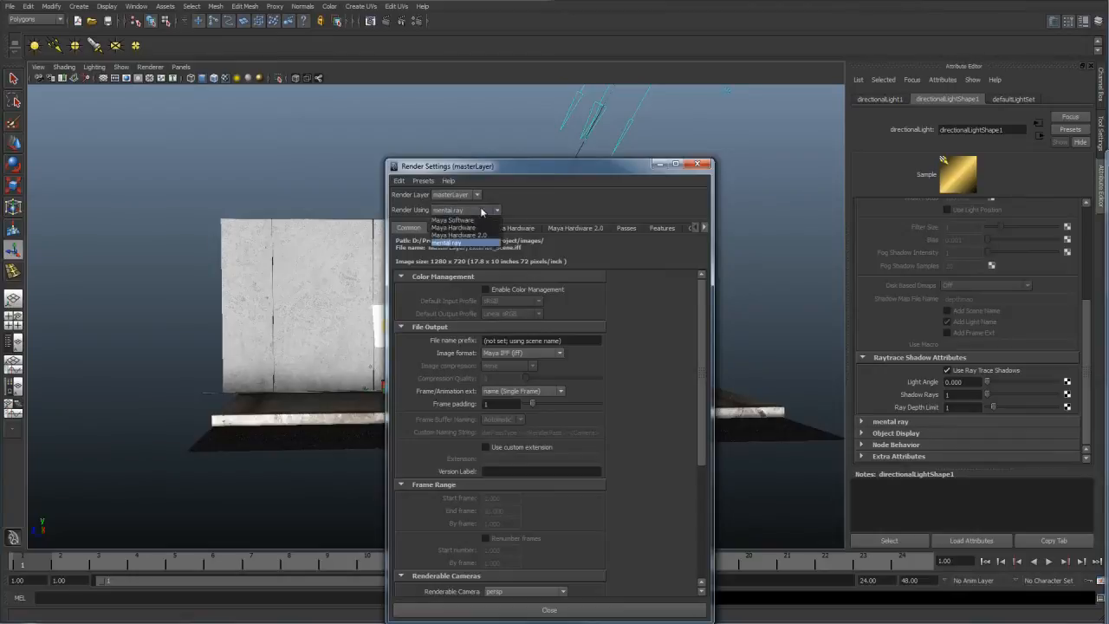
click(482, 211)
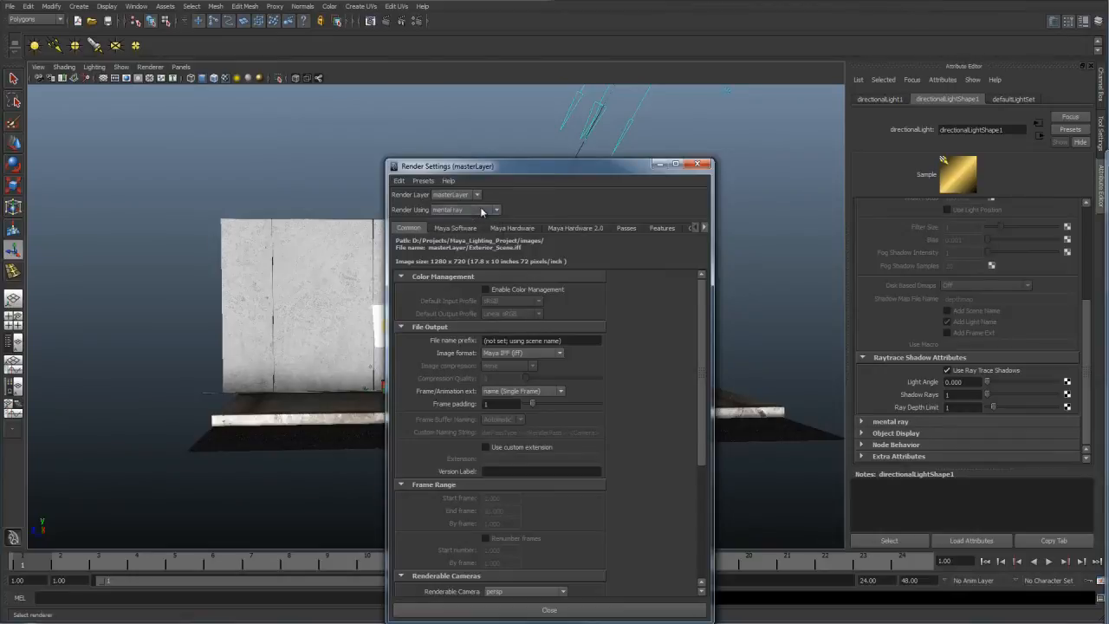
drag(618, 167, 580, 116)
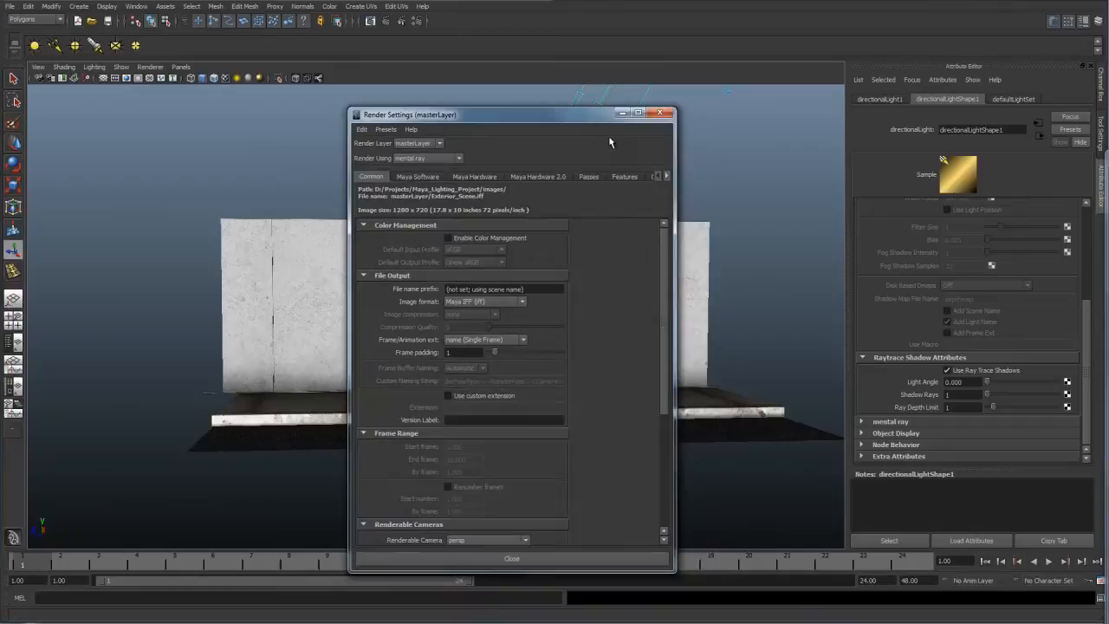
click(659, 113)
Look through the RenderCam camera and render the current frame with mental ray
alt+right_drag(671, 166, 358, 111)
click(181, 67)
mouse_move(201, 77)
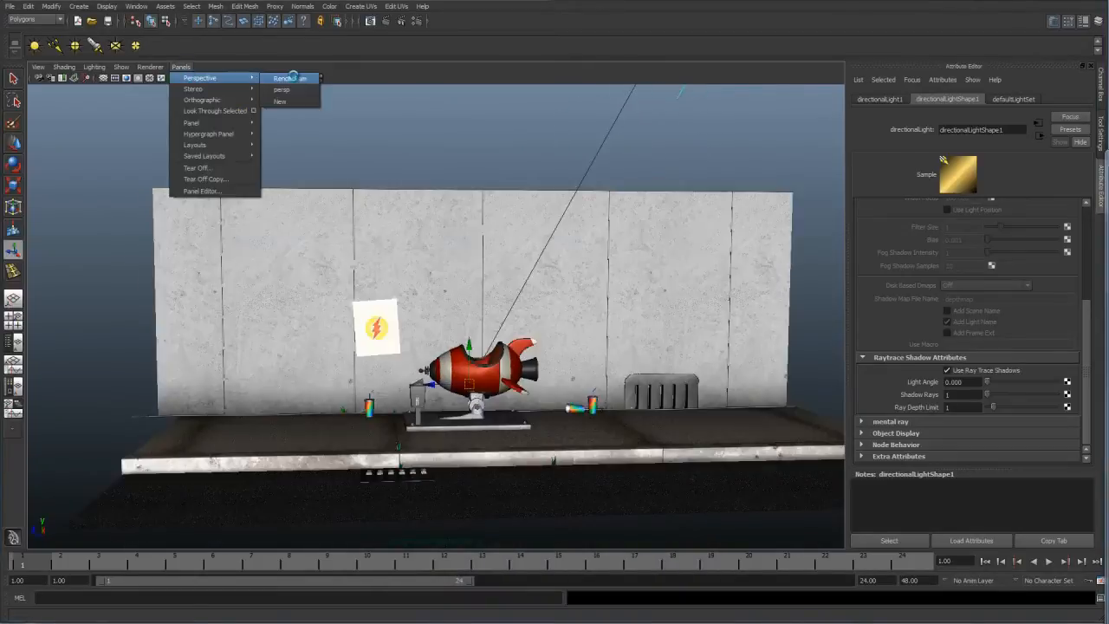
click(289, 78)
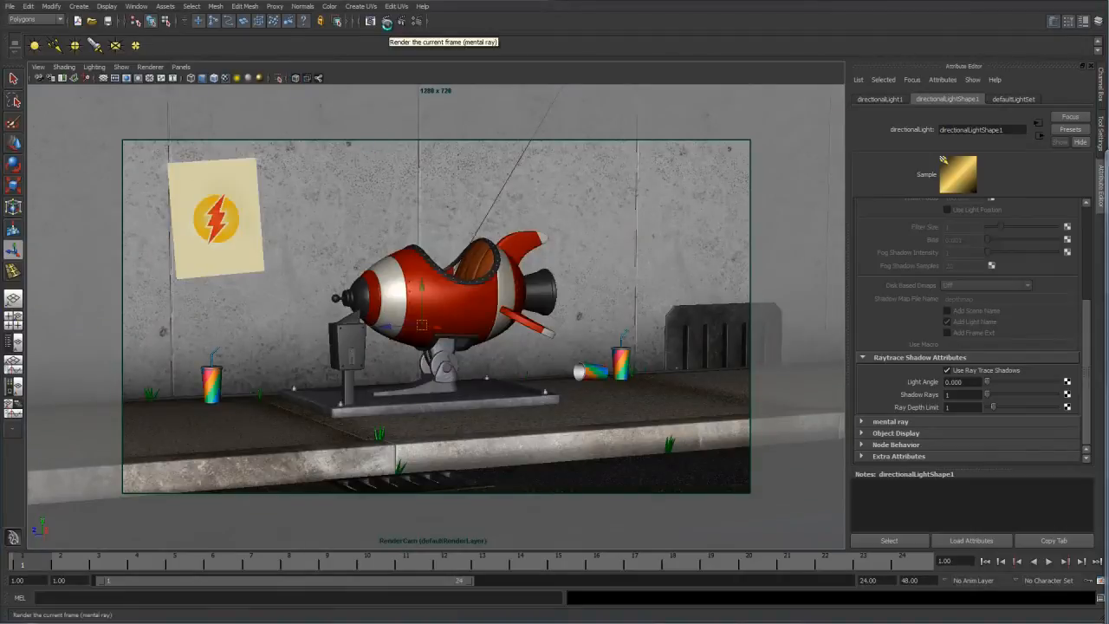
click(386, 21)
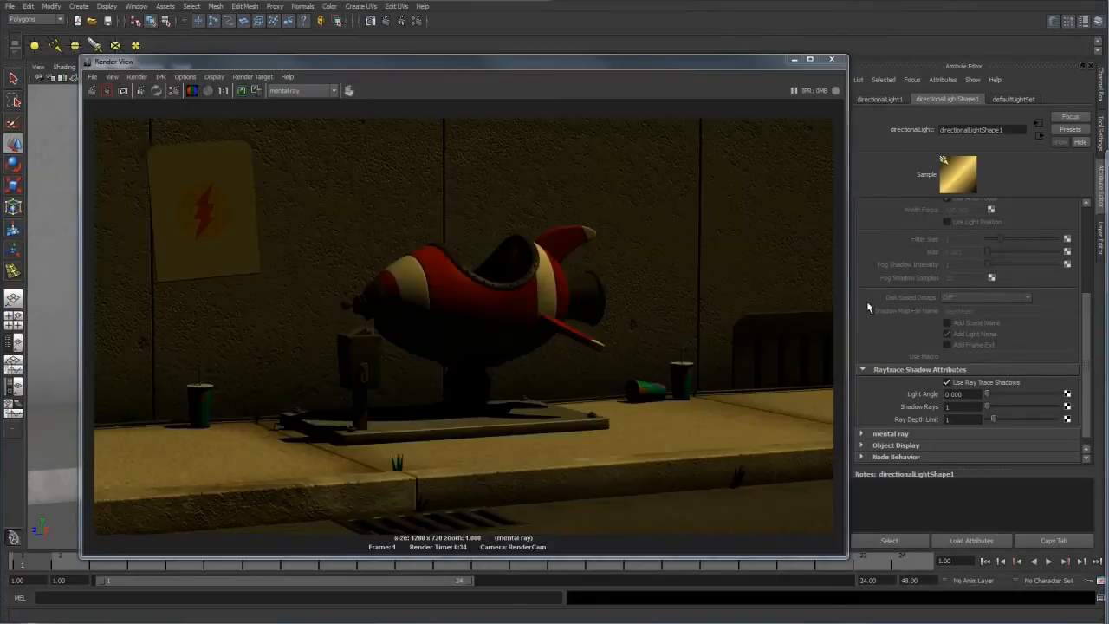
drag(761, 68, 755, 38)
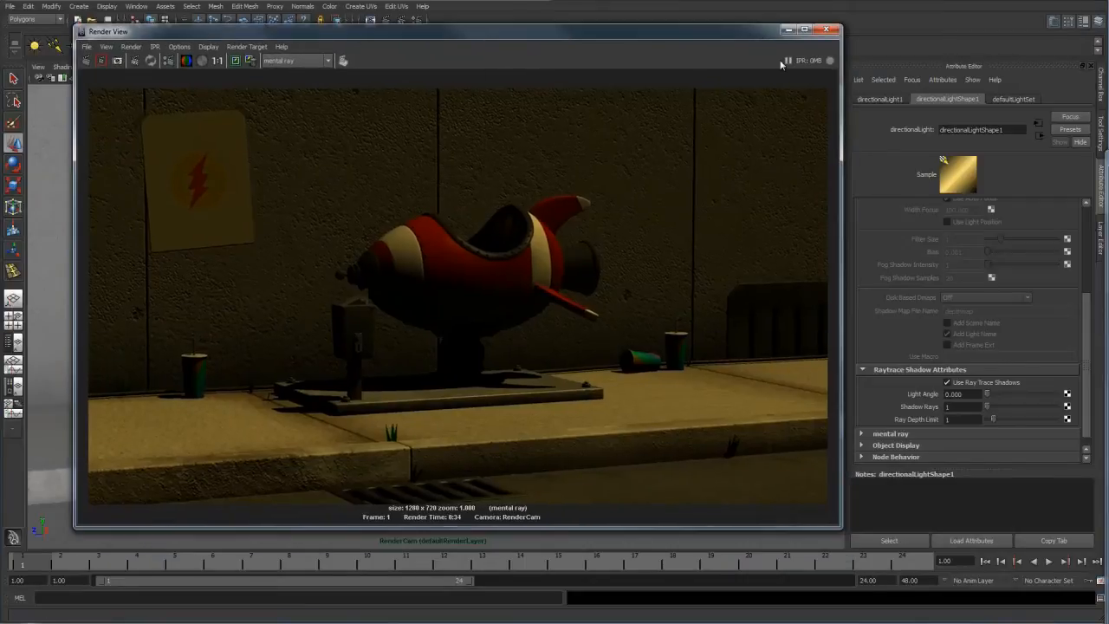
Lower the saturation of the sun light's yellow color to a paler warm tone and put the render window away
drag(1081, 313, 1081, 219)
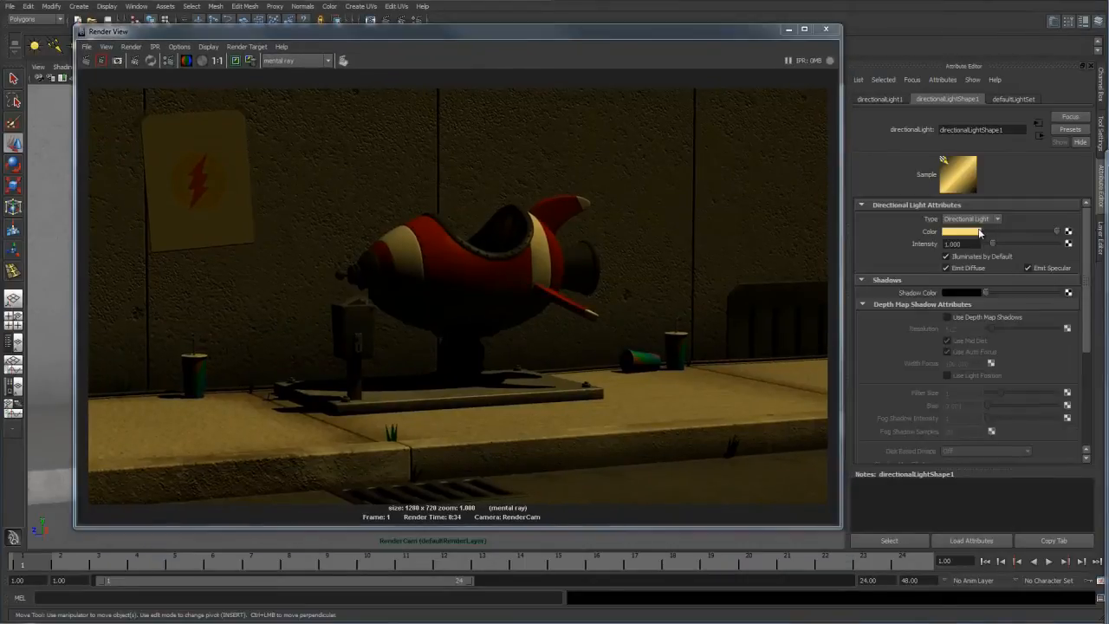
click(980, 232)
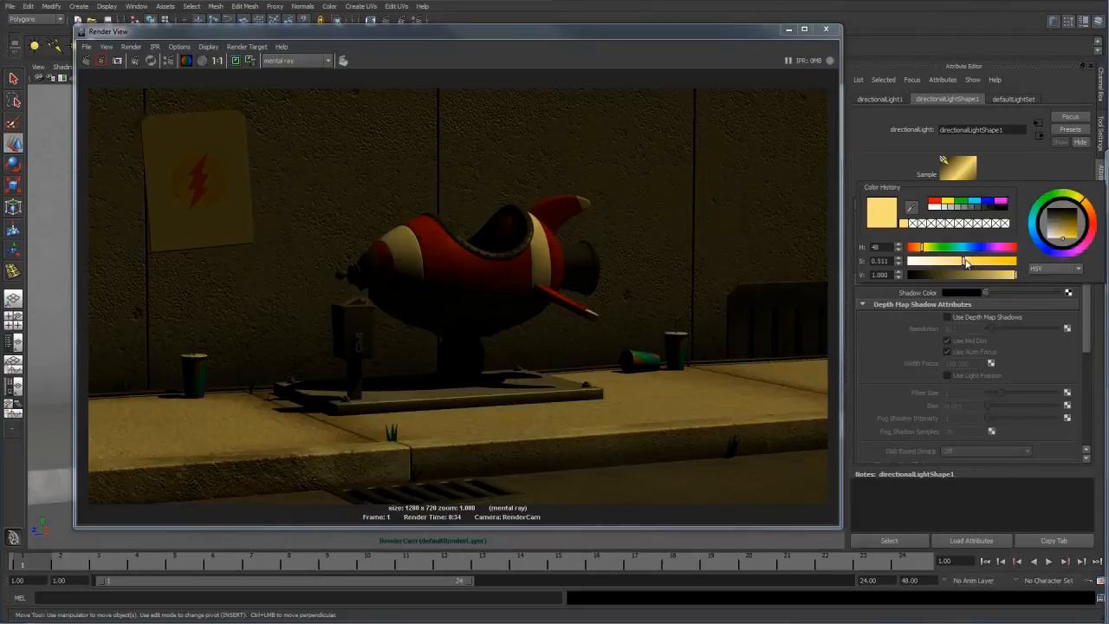
drag(963, 262, 940, 262)
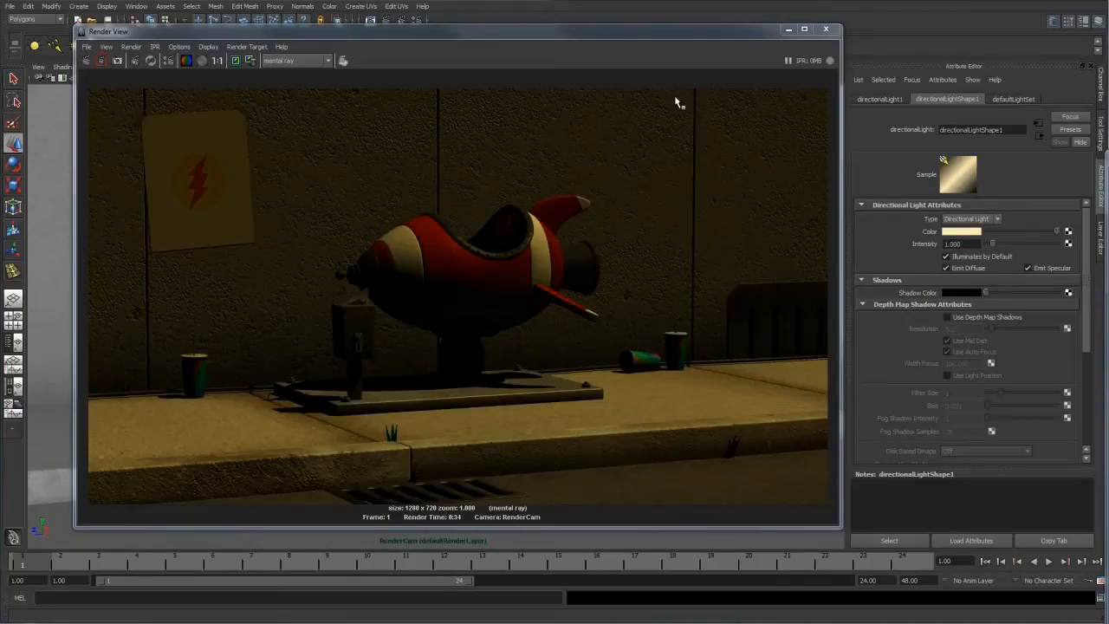
click(787, 28)
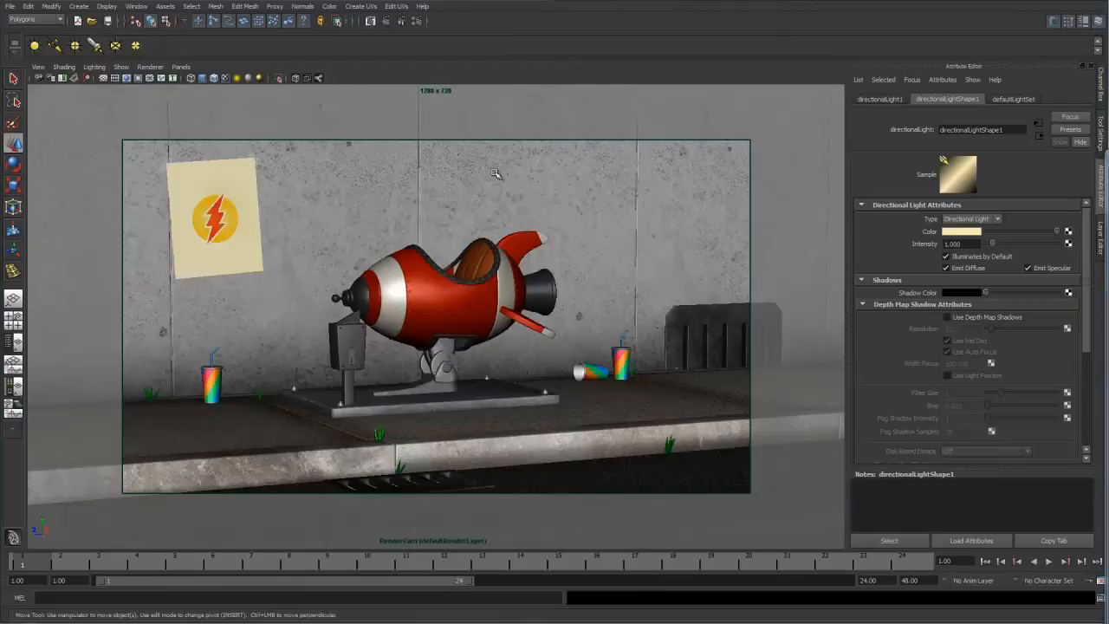
Return to the perspective view and examine the sun light's angle relative to the wall and sidewalk from several sides
click(181, 67)
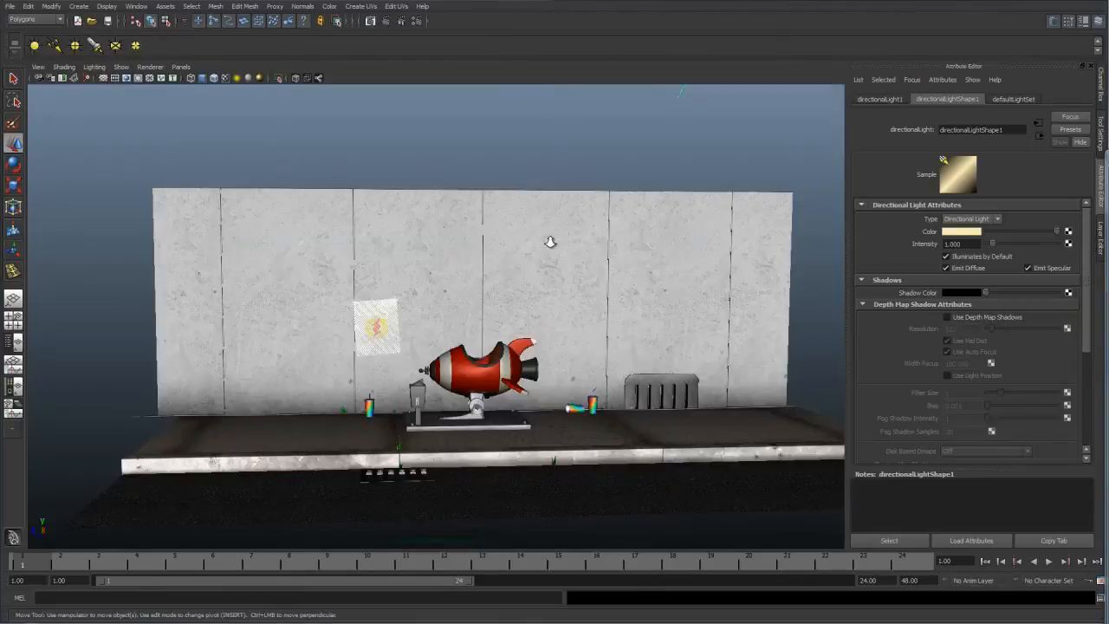
alt+drag(554, 240, 609, 251)
alt+right_drag(609, 251, 557, 240)
click(614, 284)
alt+drag(613, 285, 497, 304)
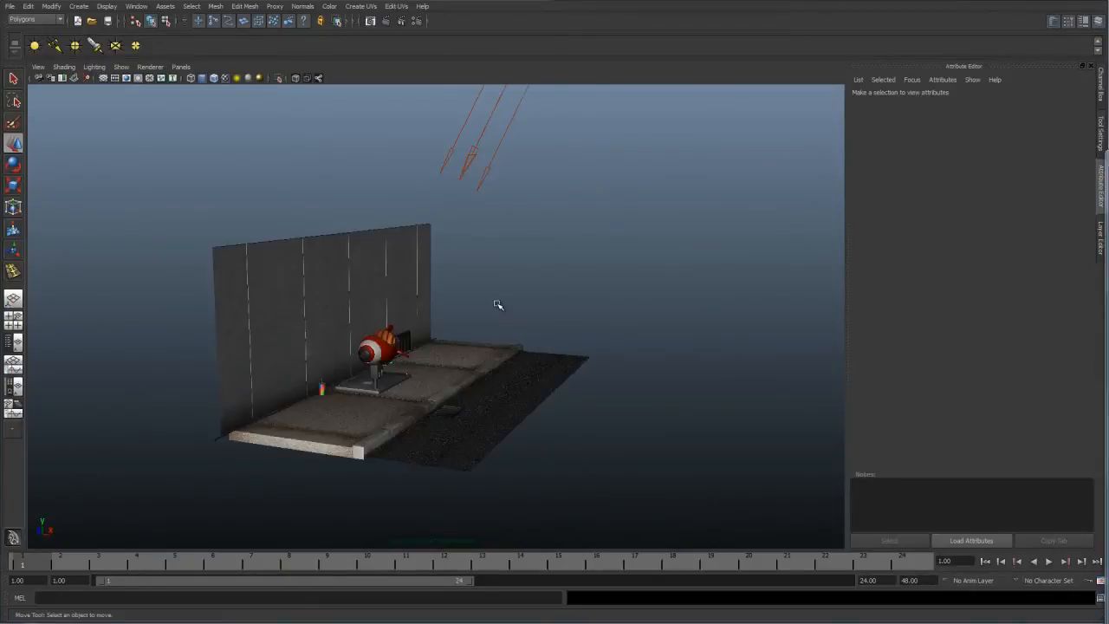
alt+drag(510, 297, 460, 93)
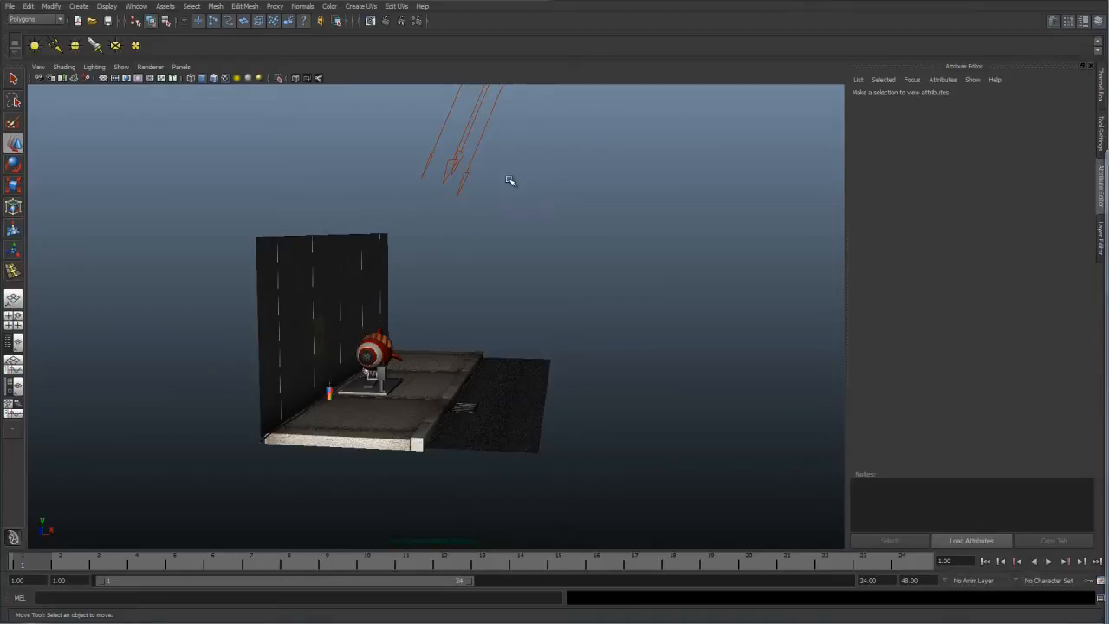
alt+drag(494, 227, 481, 227)
alt+drag(589, 281, 396, 248)
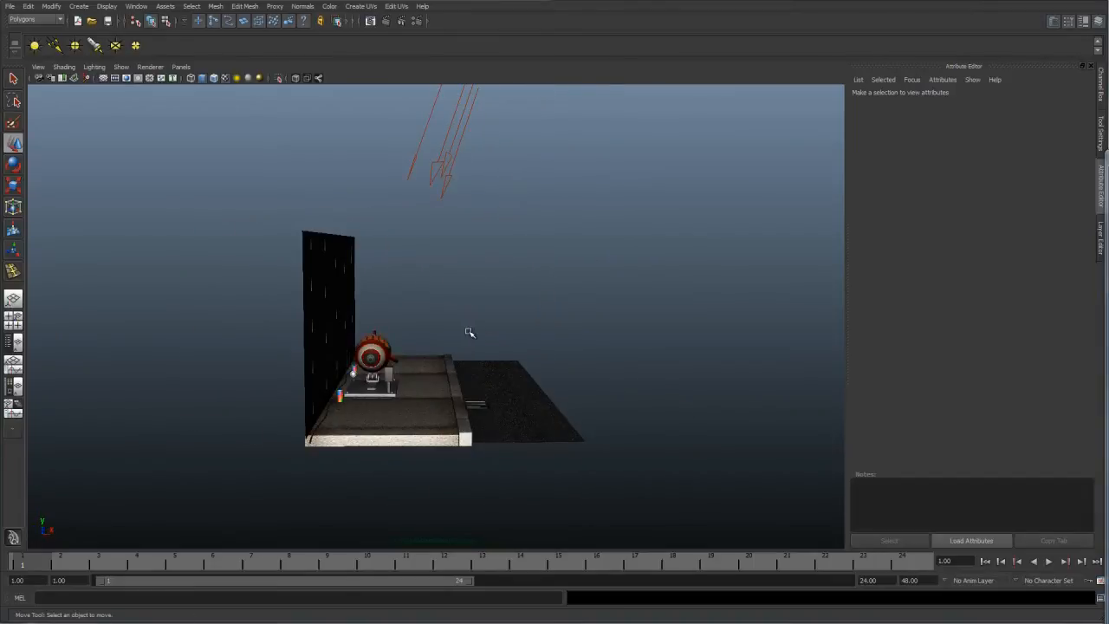
alt+drag(485, 208, 511, 202)
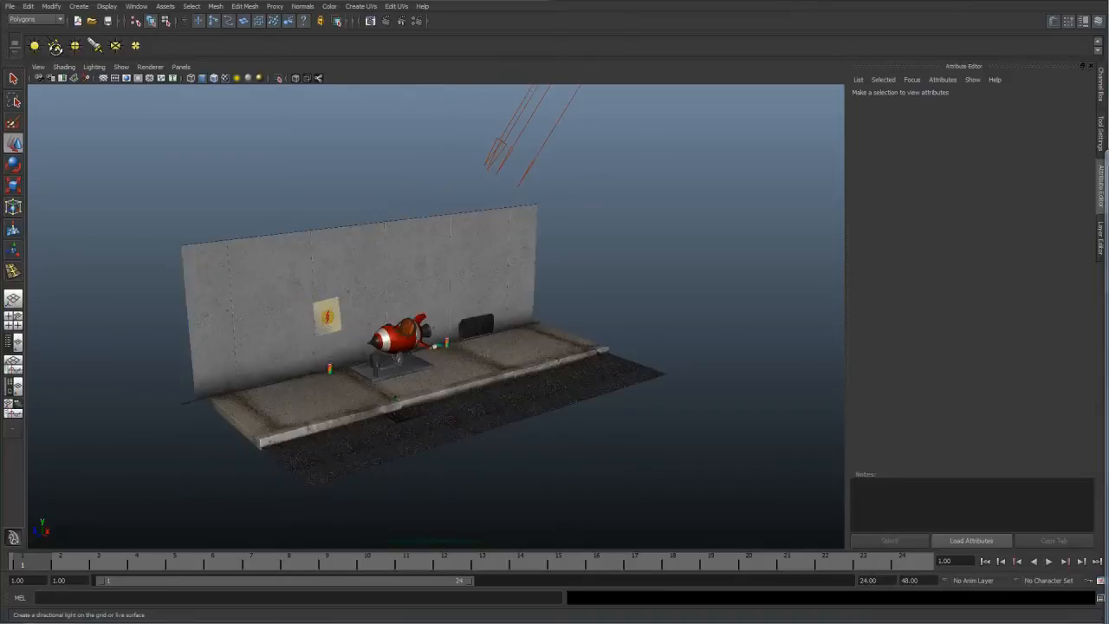
Create a second directional light, raise it above the sidewalk near the rocket and rotate it down toward the scene
click(59, 47)
alt+drag(460, 315, 520, 321)
drag(386, 345, 544, 246)
alt+drag(548, 247, 471, 221)
key(e)
drag(514, 262, 506, 268)
alt+drag(567, 252, 520, 265)
alt+middle_drag(520, 265, 506, 325)
alt+drag(507, 325, 555, 234)
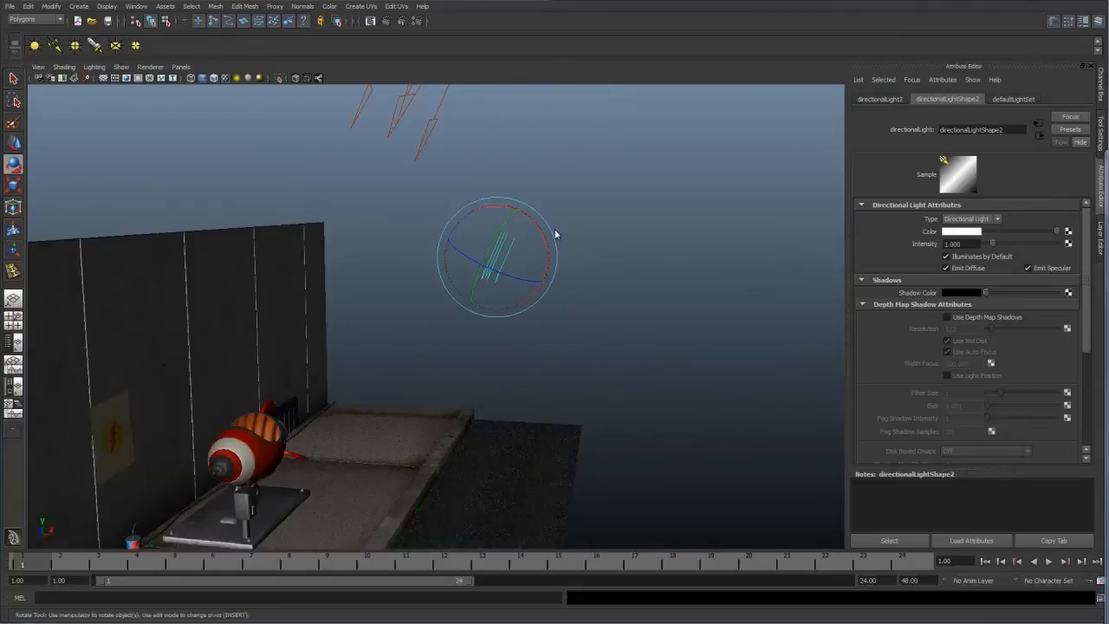
Set the second directional light's color to a sky blue with hue 212, saturation 0.472 and value 1.000
click(960, 233)
click(957, 232)
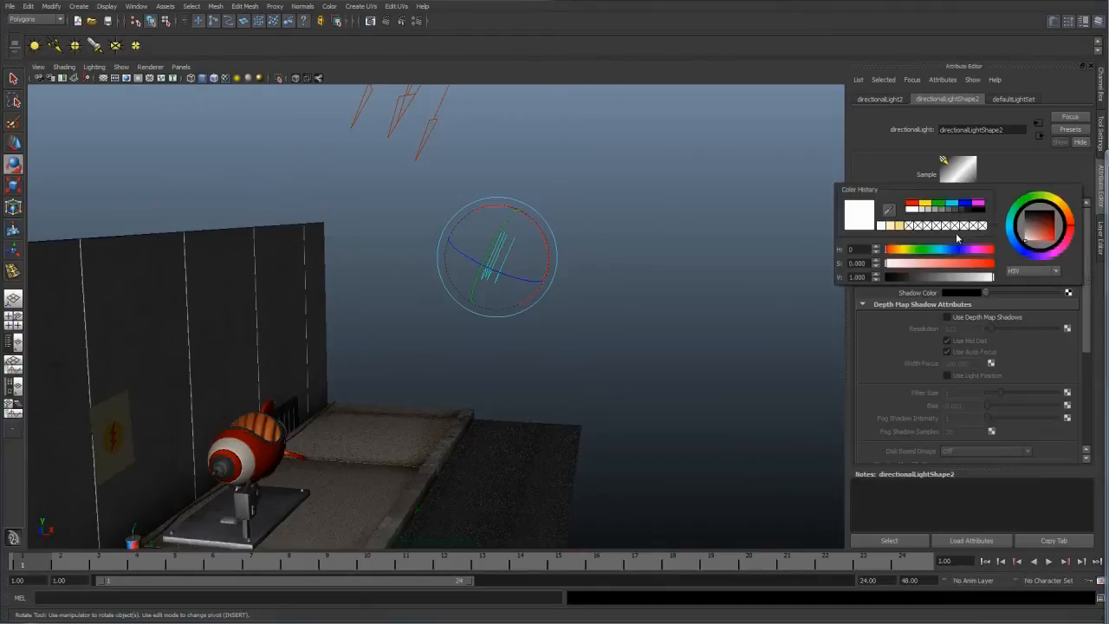
click(946, 248)
drag(906, 265, 931, 264)
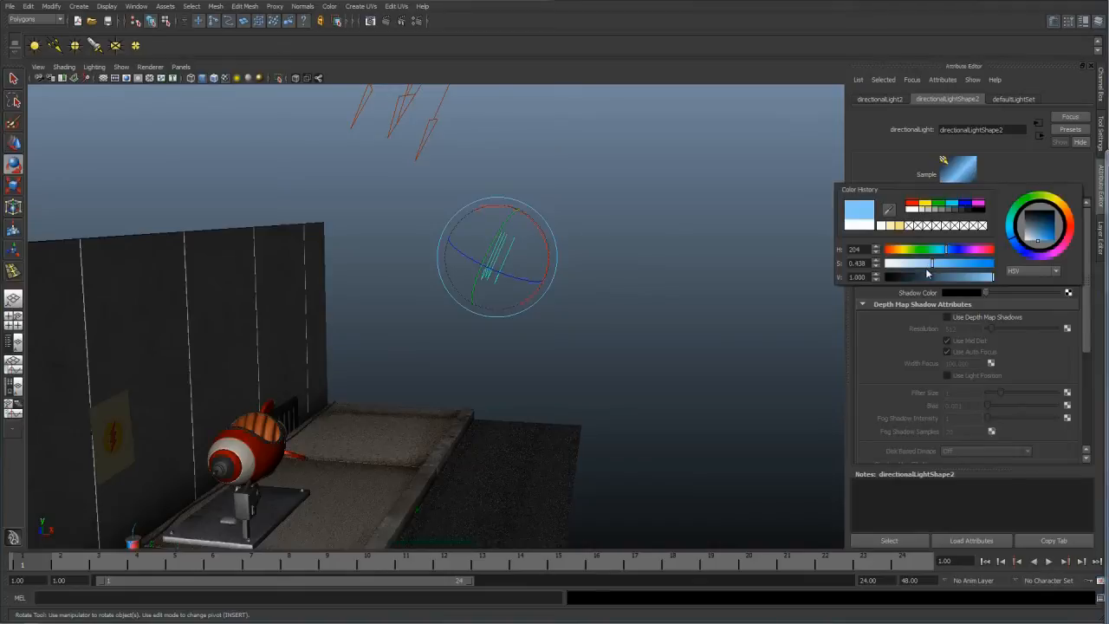
drag(930, 263, 936, 265)
click(949, 249)
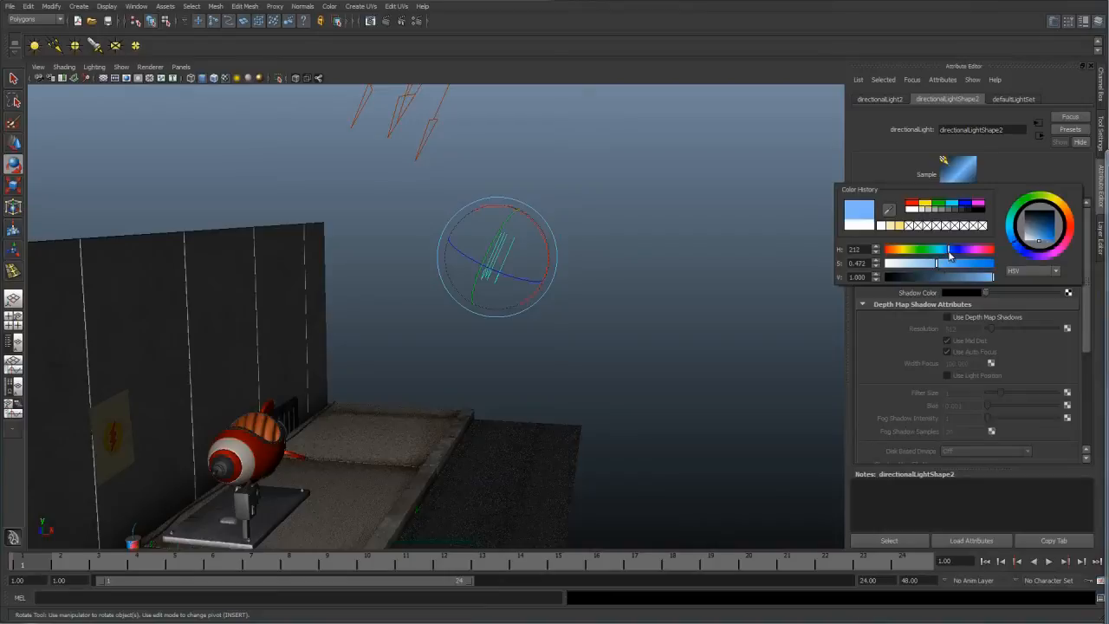
Set the blue light's intensity to 0.1 and turn off its specular emission
drag(968, 244, 897, 243)
text(0.1)
key(Return)
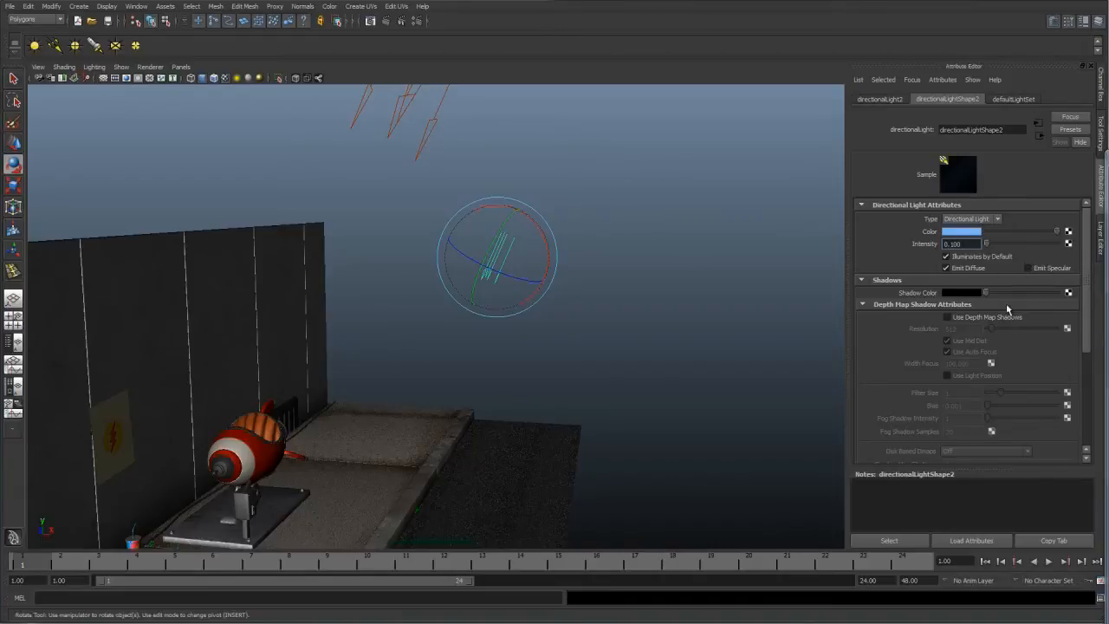
Adjust the tilt of the blue directional light toward the wall while viewing it from the side
alt+drag(566, 206, 346, 260)
alt+drag(532, 279, 195, 357)
alt+drag(335, 280, 367, 309)
alt+drag(465, 168, 557, 243)
alt+right_drag(557, 242, 626, 299)
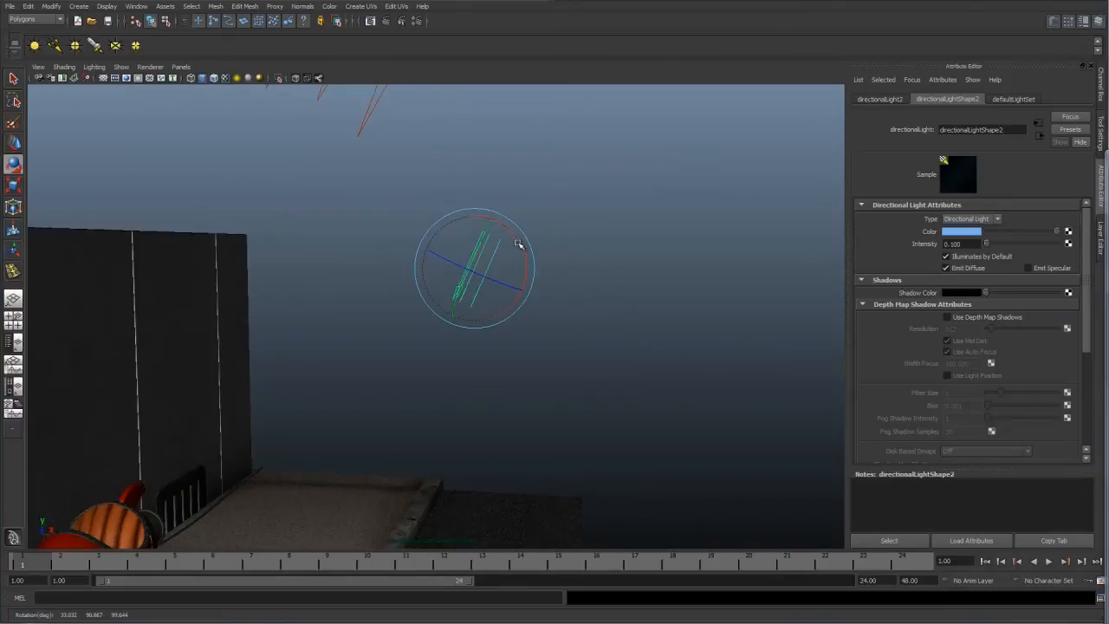
drag(518, 240, 534, 261)
Duplicate the blue light three times, rotating each copy to fan the lights through different vertical angles
key(ctrl+d)
key(ctrl+d)
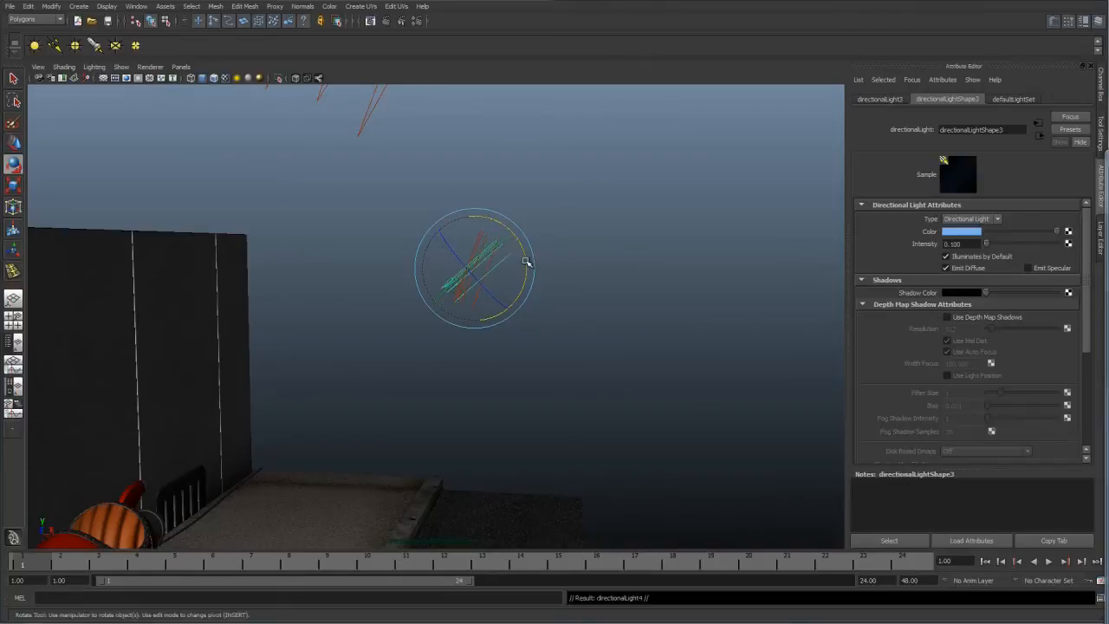
drag(526, 260, 522, 302)
key(ctrl+d)
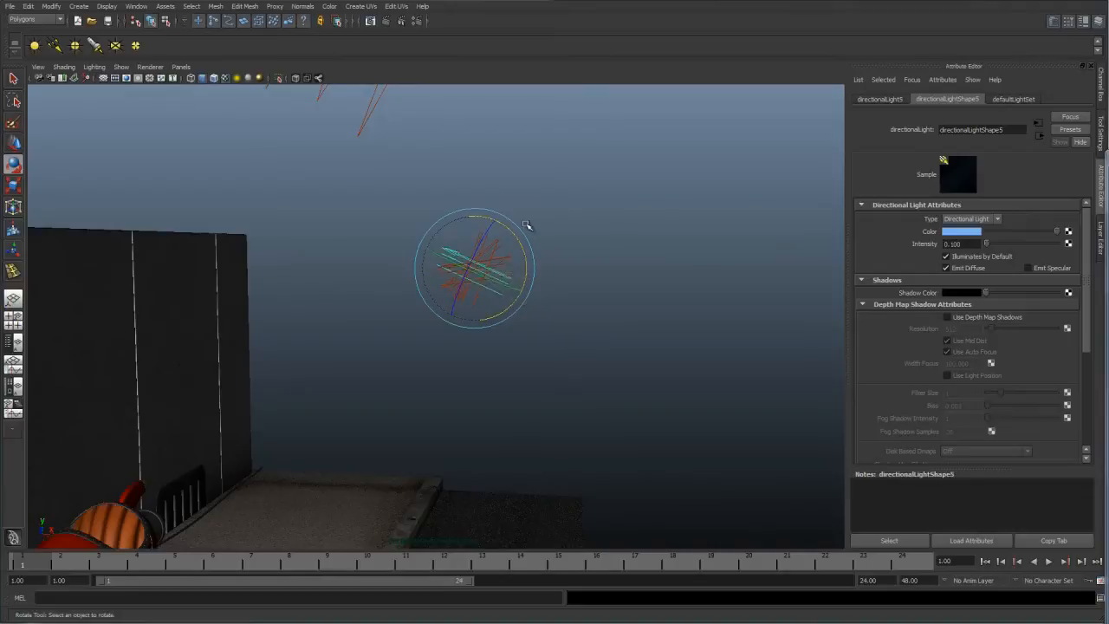
click(518, 180)
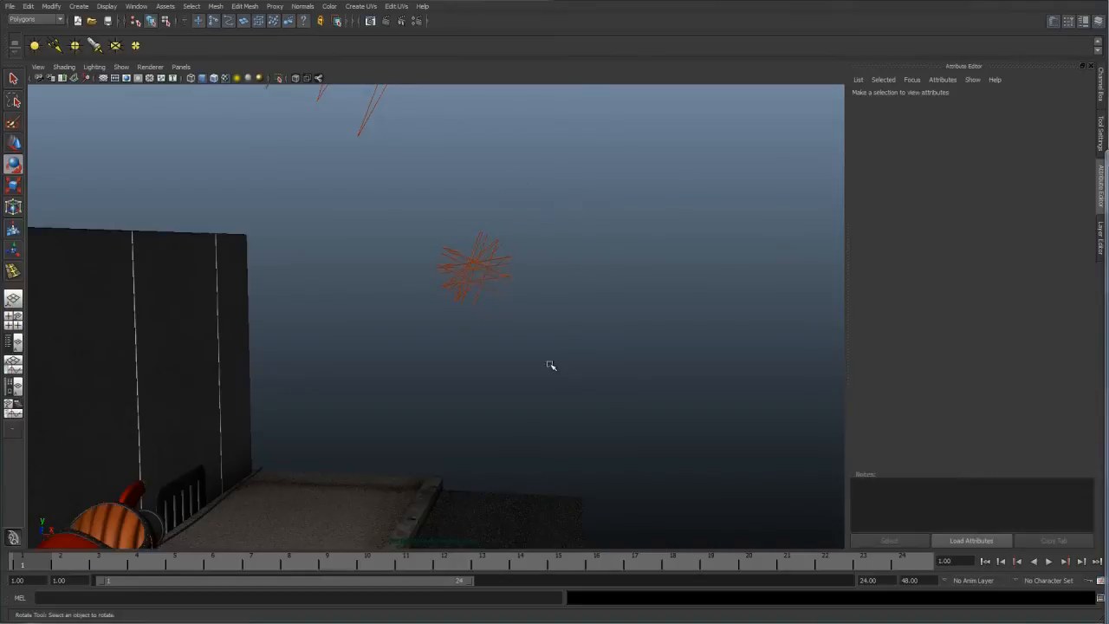
Rotate individual blue lights sideways so their directions also spread horizontally across the scene
alt+drag(591, 250, 537, 239)
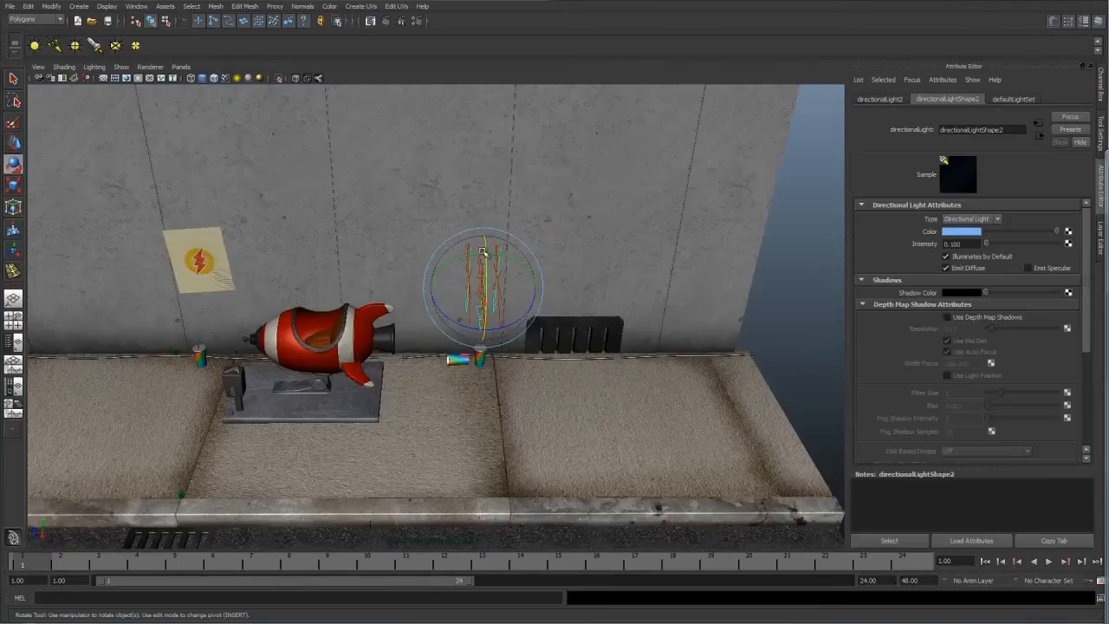
alt+drag(487, 308, 526, 309)
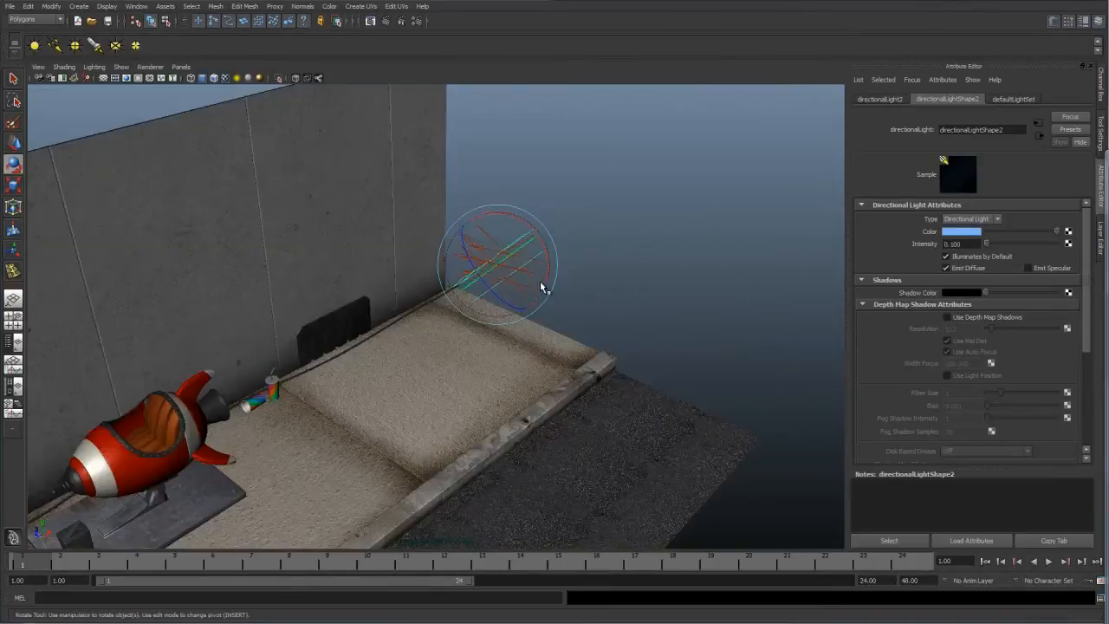
key(q)
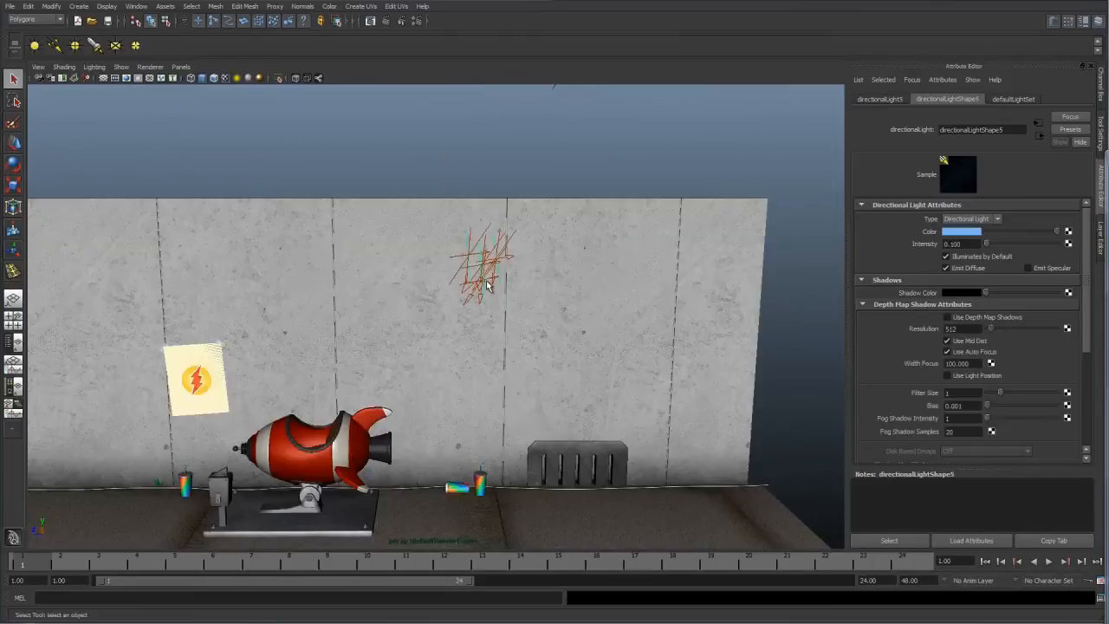
key(w)
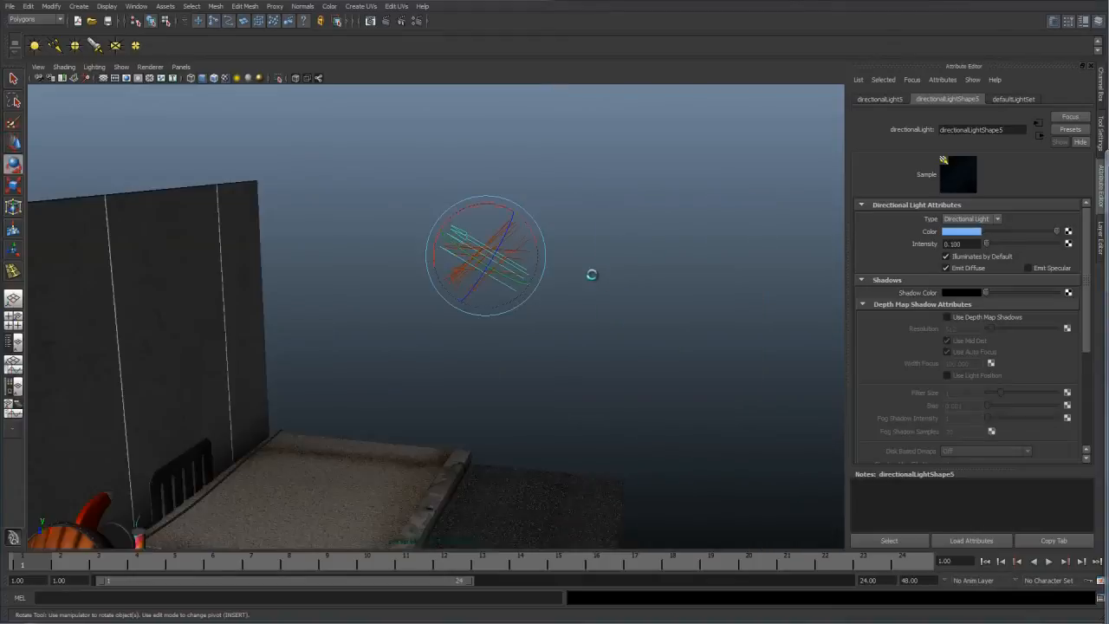
Test-render the RenderCam view with mental ray to check the fill lights, and return to the perspective view
click(182, 66)
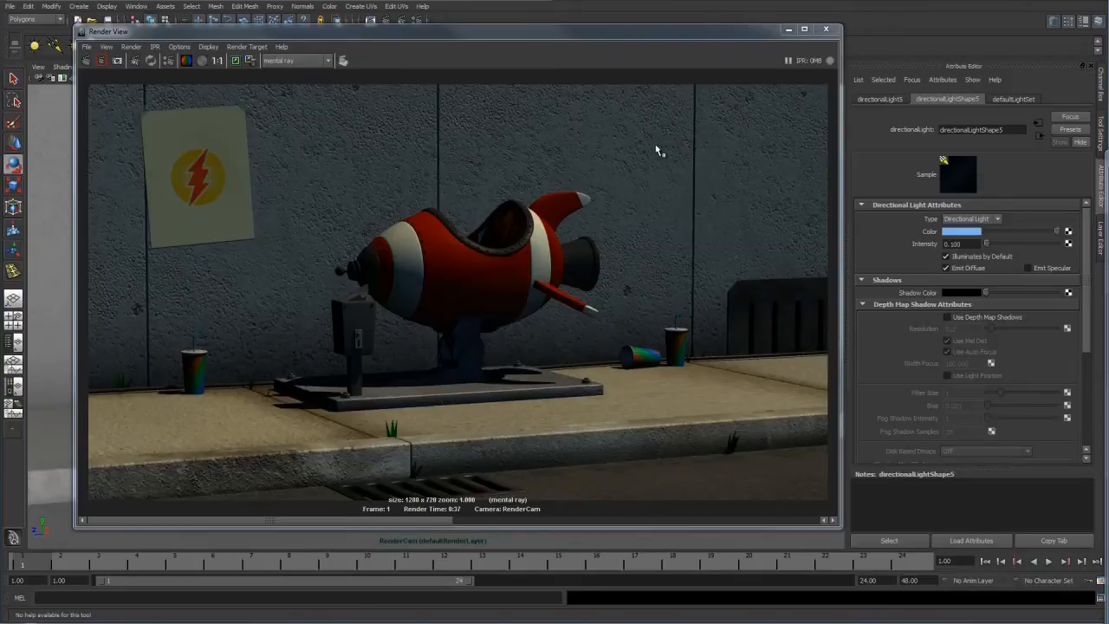
click(786, 30)
click(181, 67)
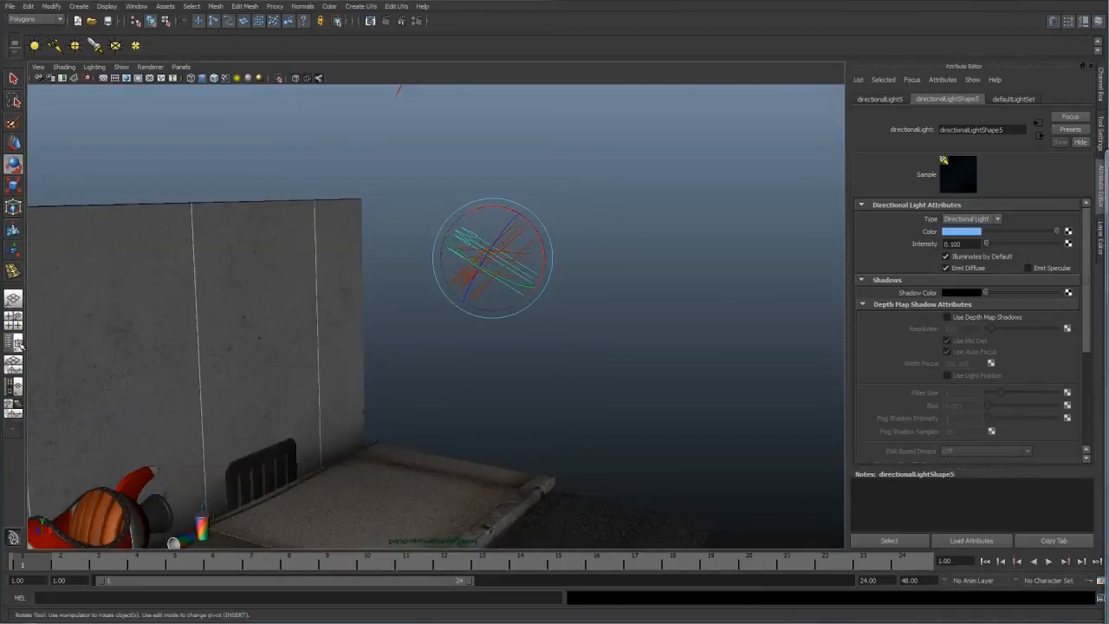
Show the Outliner beside the perspective view and rename directionalLight1 as Sunlight
click(16, 343)
click(350, 193)
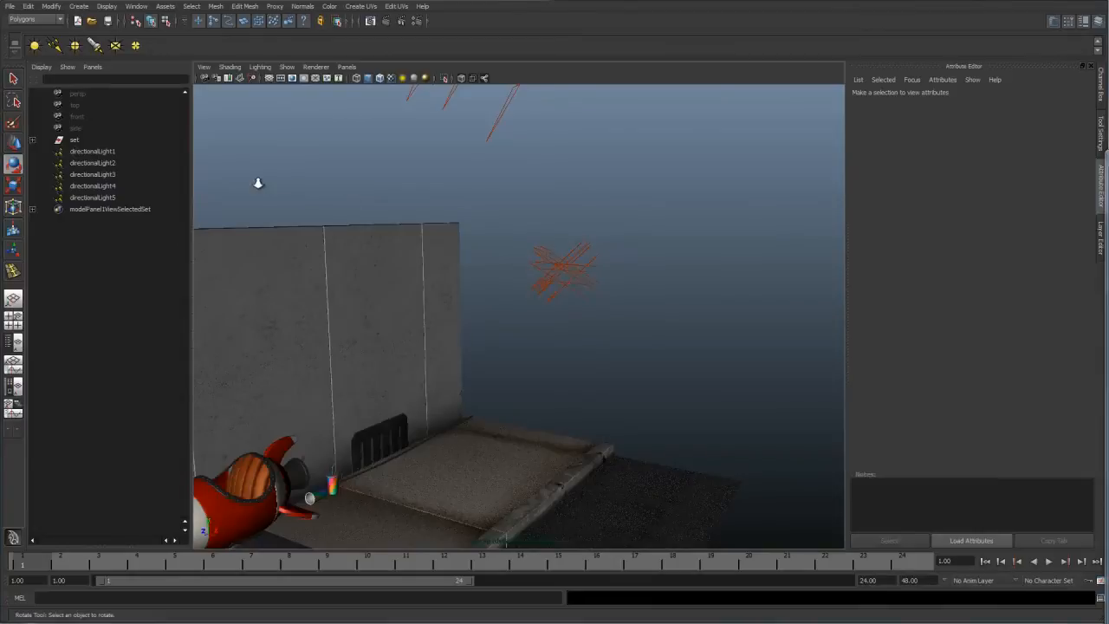
click(92, 151)
alt+drag(480, 201, 520, 213)
key(e)
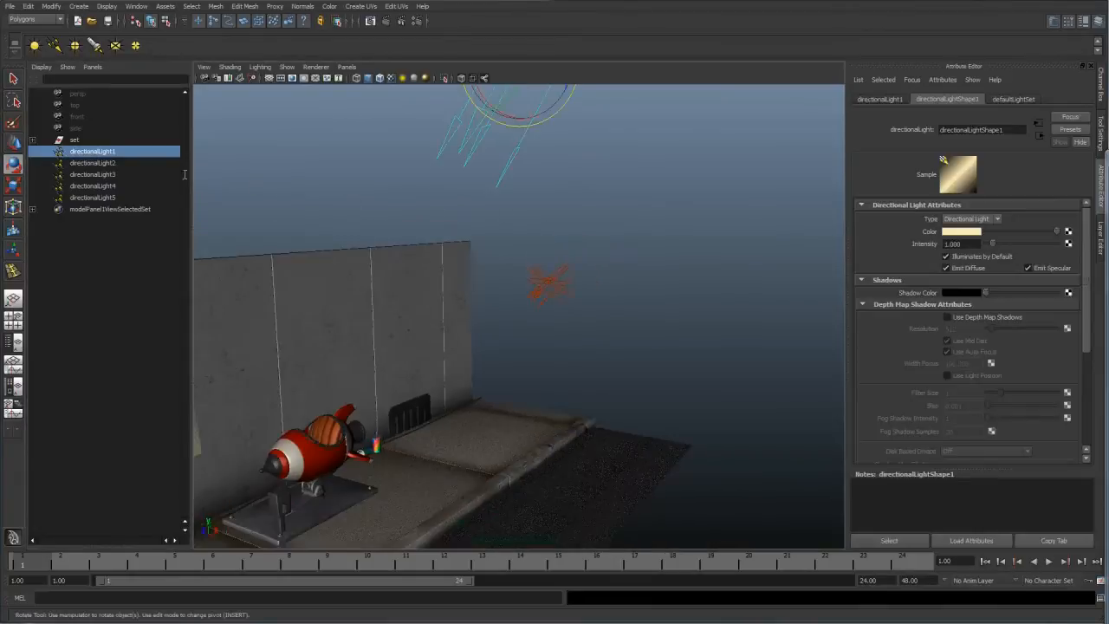
double_click(92, 152)
text(s)
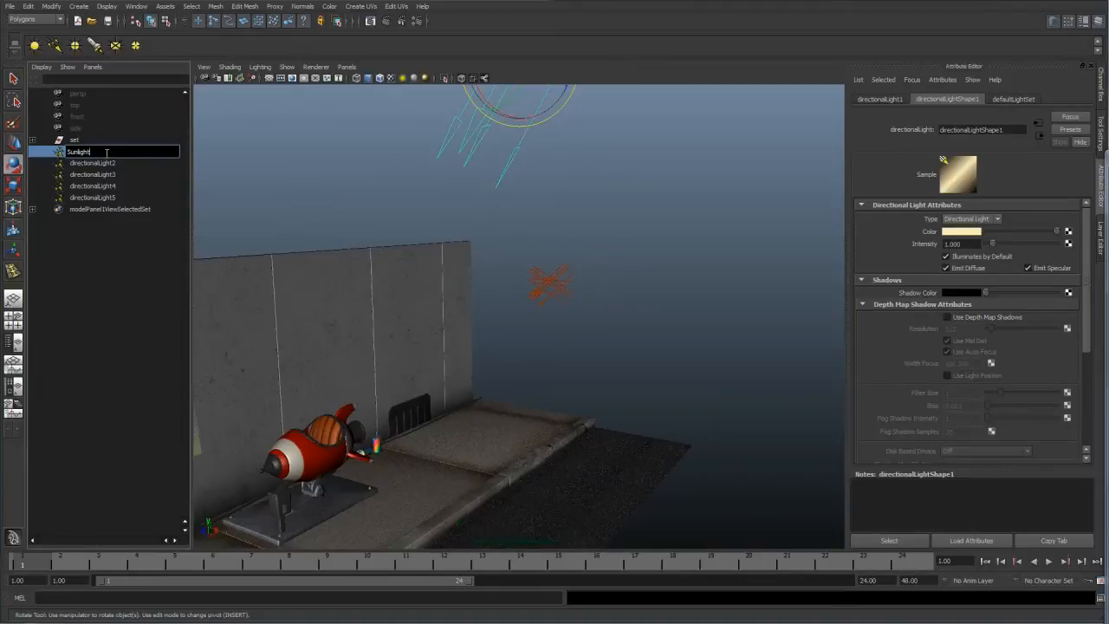
text(unlight)
key(Return)
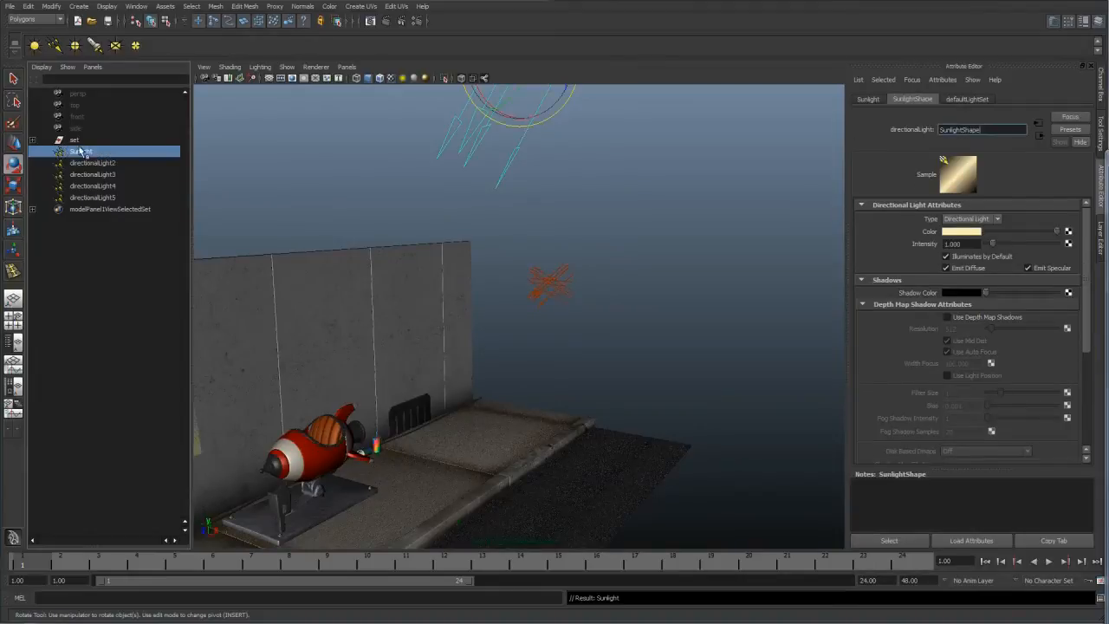
Rename directionalLight2 as sky_fill and directionalLight3 as sky_fill2
click(92, 165)
double_click(95, 163)
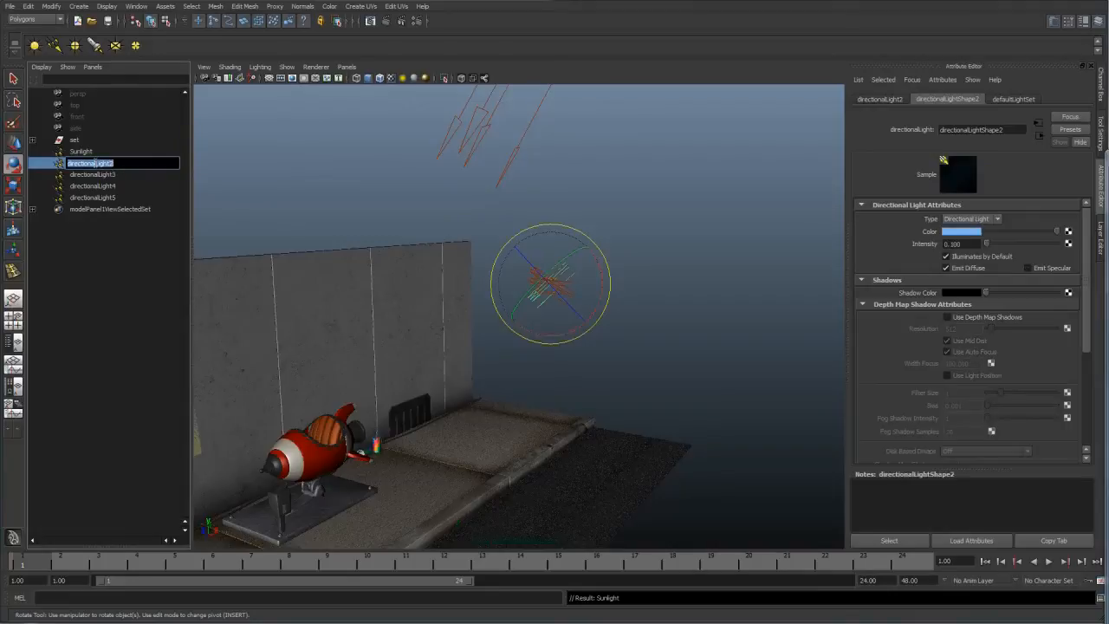
text(sky_fill)
key(Return)
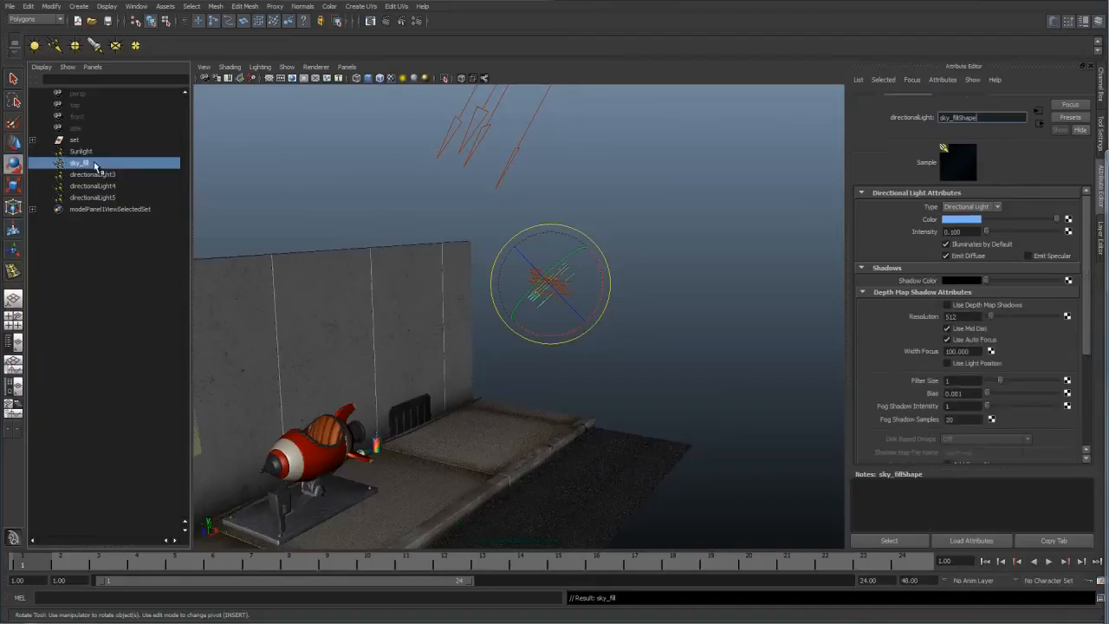
double_click(94, 174)
text(sky_)
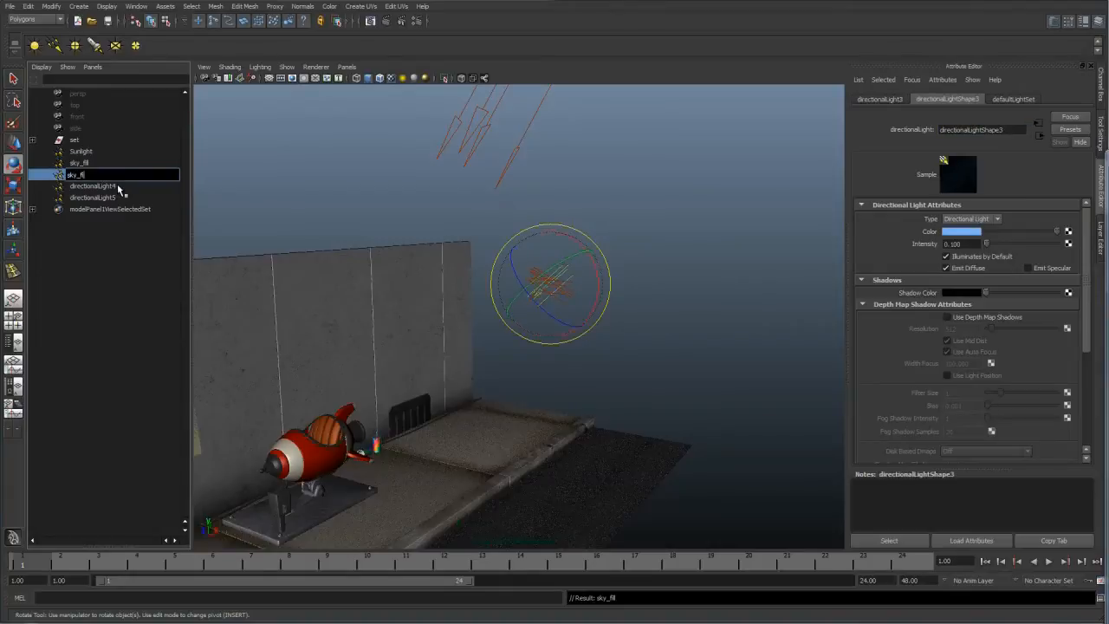
text(fill2)
key(ctrl+a)
key(Return)
Rename directionalLight4 as sky_fill3 and directionalLight5 as sky_fill4, and clear the selection
double_click(117, 186)
text(sky_fill3)
key(Return)
double_click(117, 198)
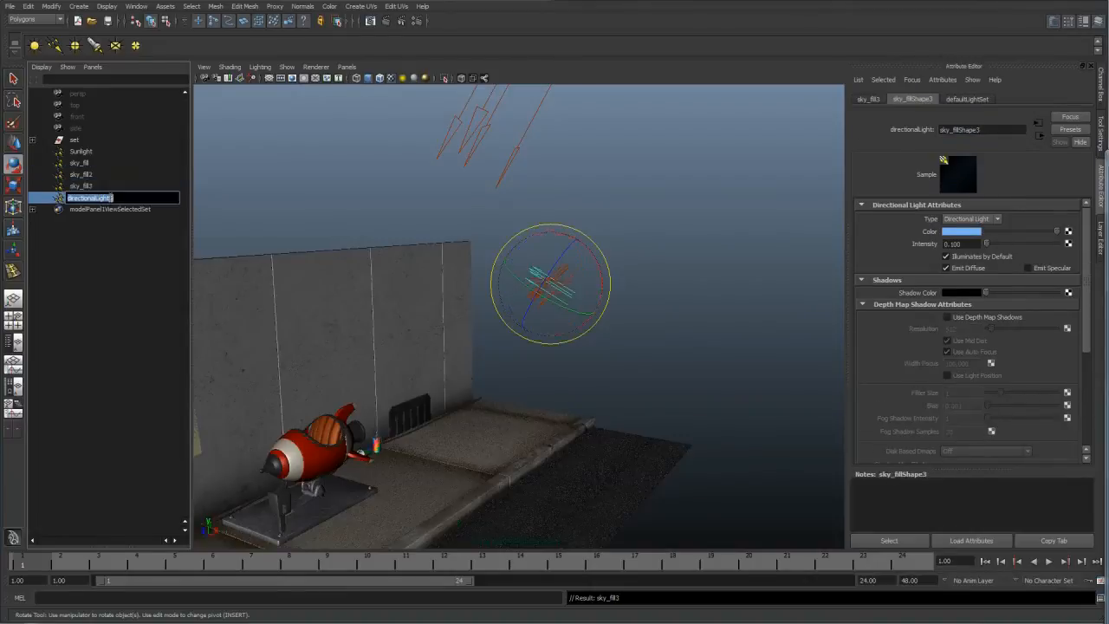
text(sky_fill4)
key(Return)
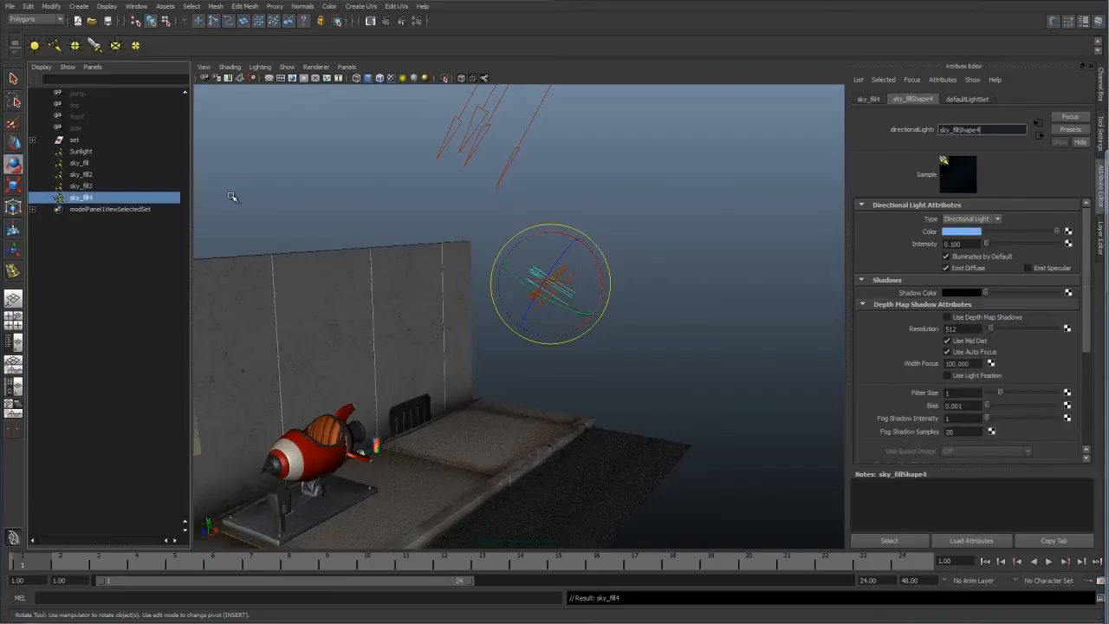
click(245, 185)
Duplicate the sky_fill4 directional light and rotate the copy so that it points downward
alt+drag(527, 295, 554, 343)
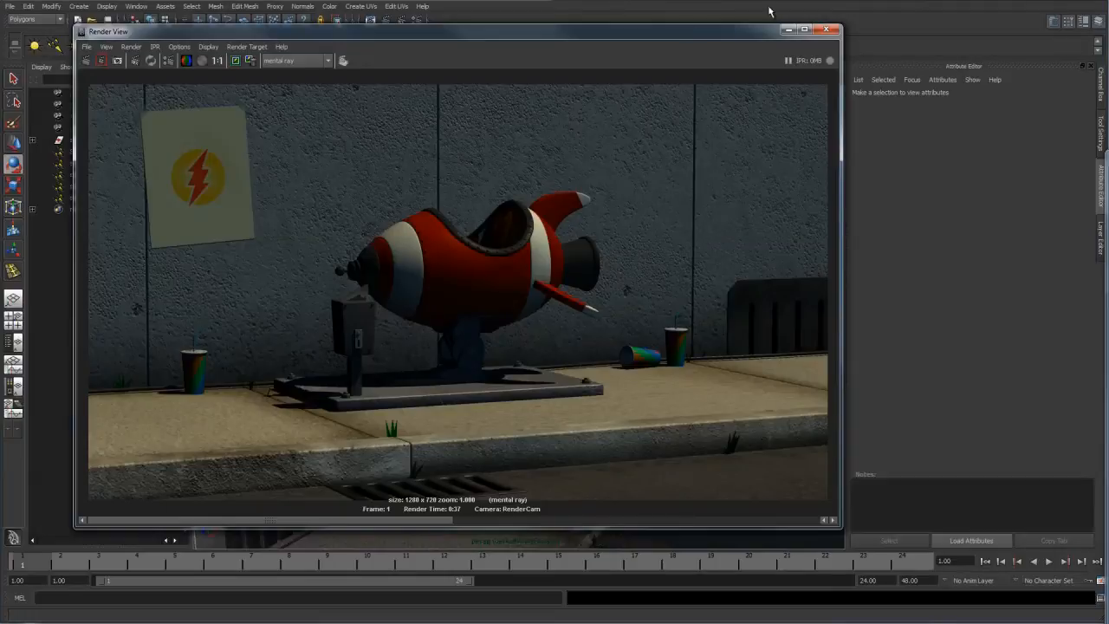
click(789, 29)
click(542, 332)
key(ctrl+d)
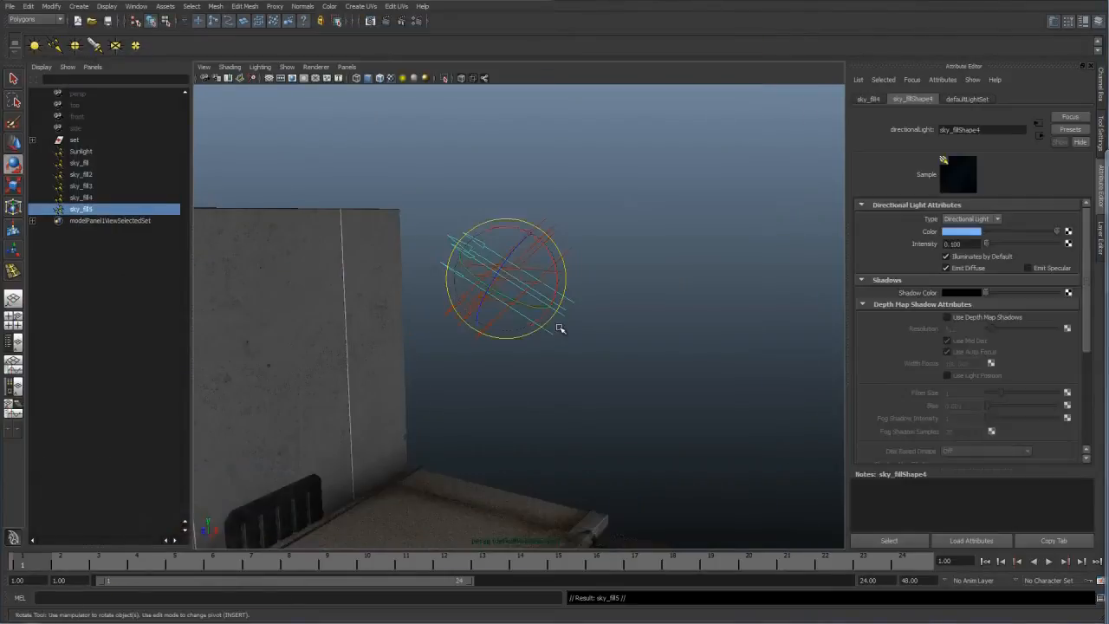
drag(555, 263, 358, 171)
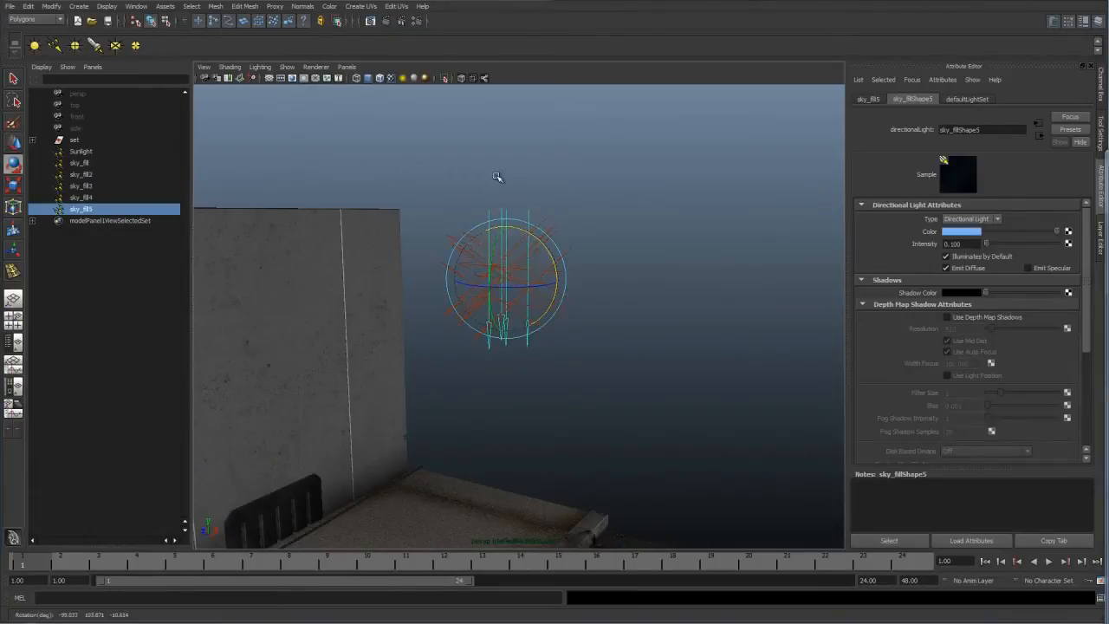
Duplicate sky_fill5, rotate the copy in another direction, shift the fill lights slightly apart, and clear the selection
key(ctrl+d)
drag(541, 240, 409, 370)
alt+drag(644, 319, 559, 310)
key(w)
drag(490, 276, 542, 274)
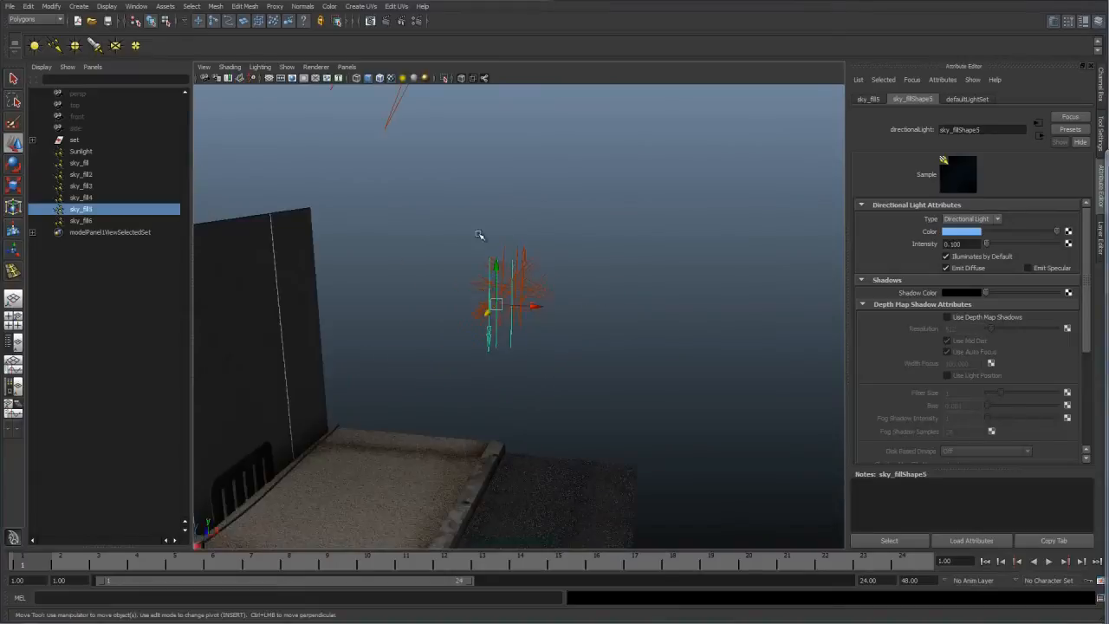
click(578, 263)
Switch the view to RenderCam and keep the current image in the Render View
alt+drag(612, 230, 577, 220)
alt+drag(608, 259, 487, 307)
click(346, 66)
mouse_move(368, 78)
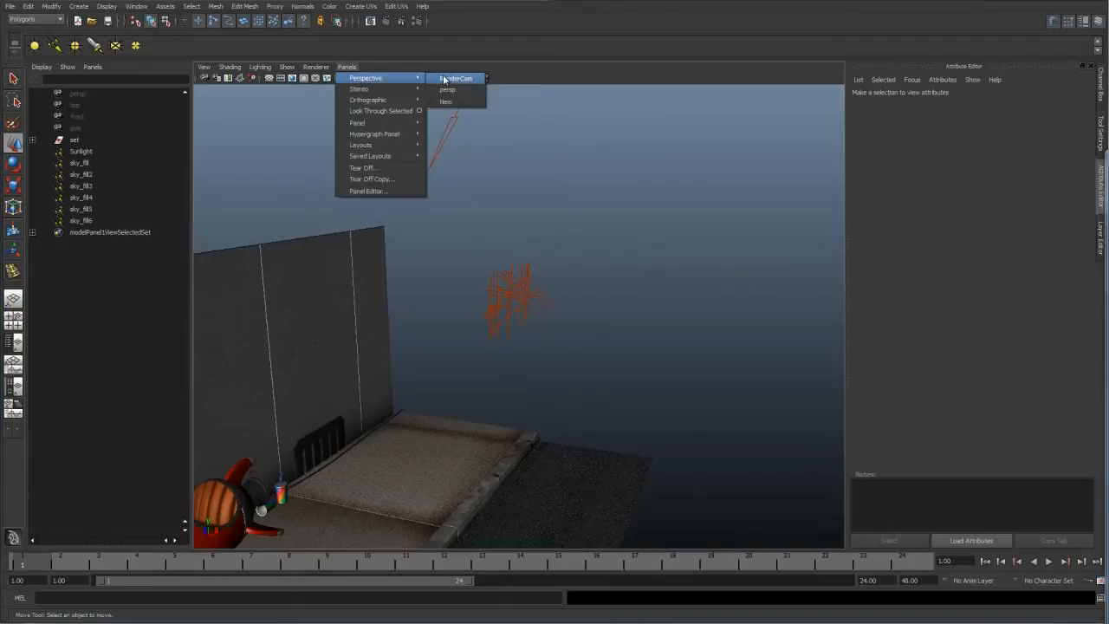
click(457, 79)
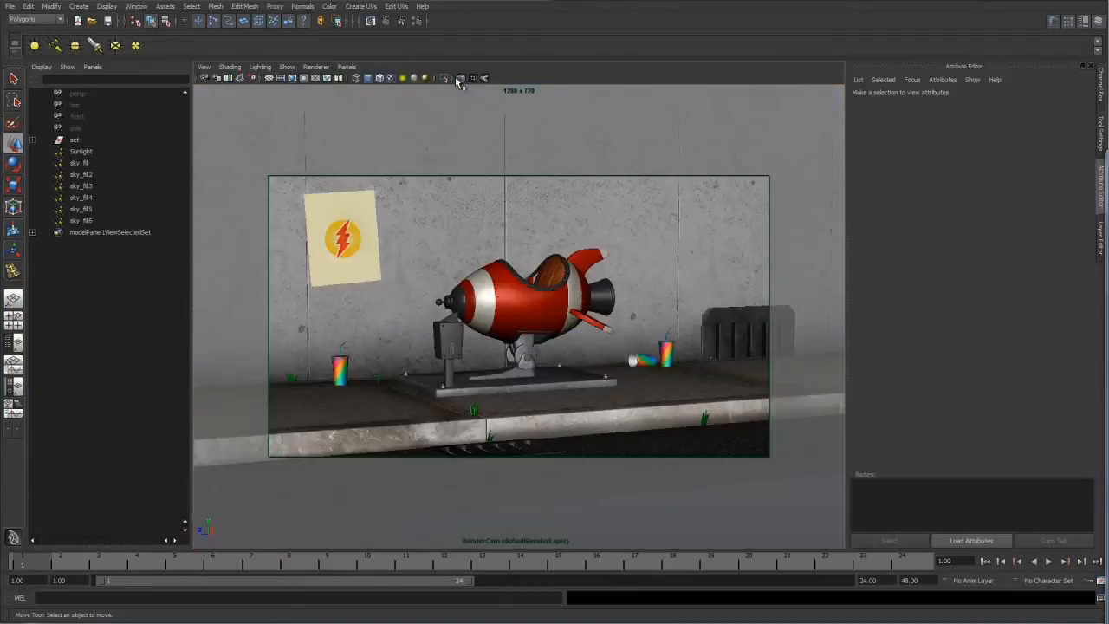
click(370, 21)
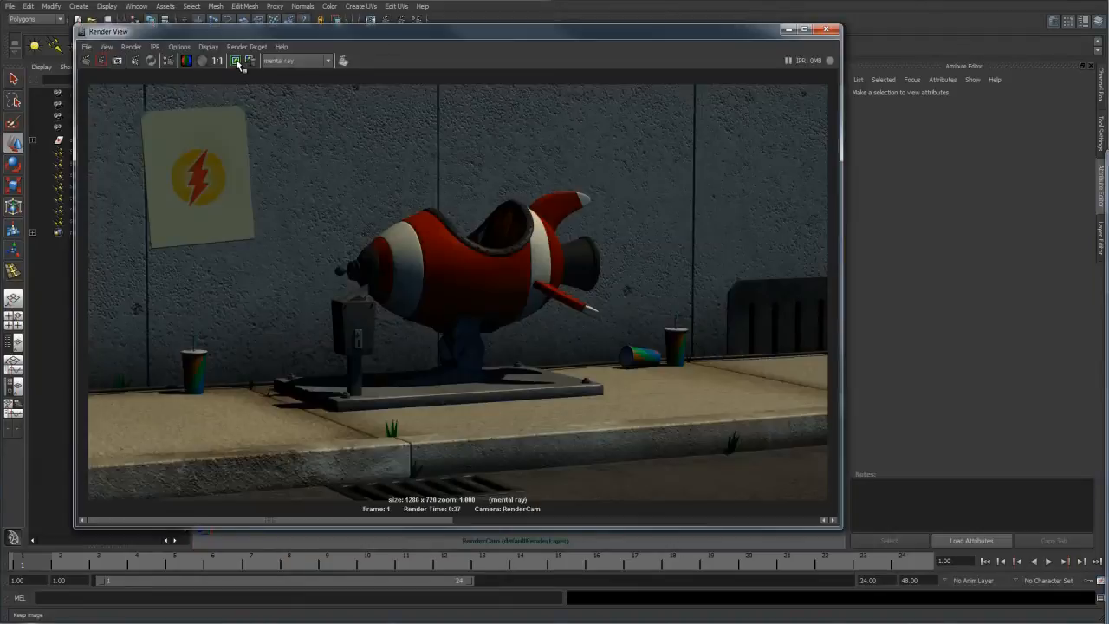
click(237, 62)
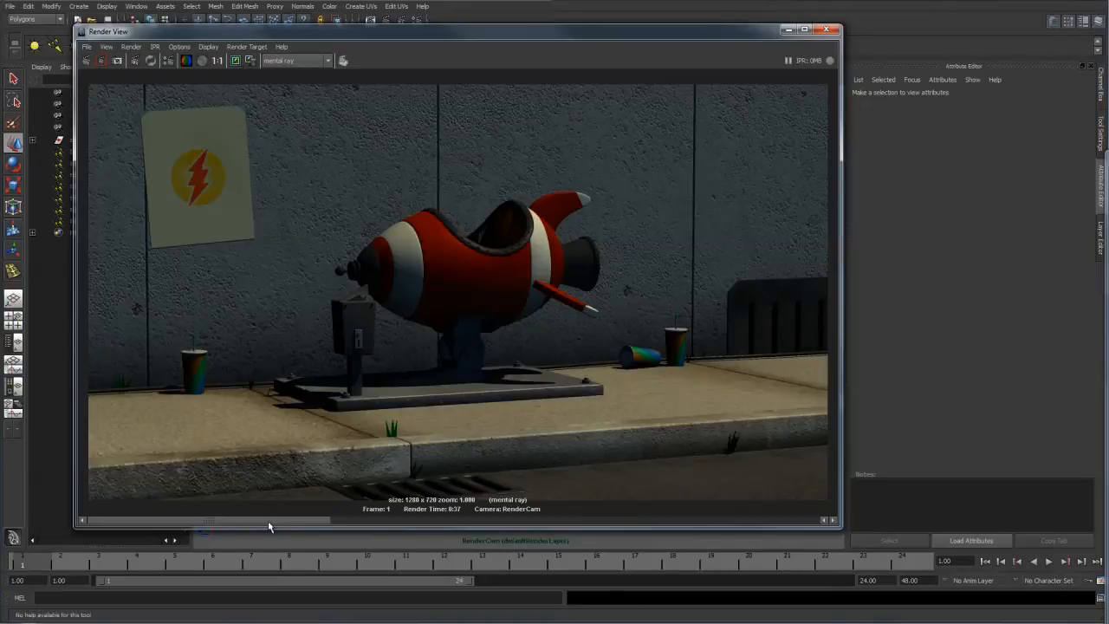
Re-render the RenderCam view with mental ray and compare it with the kept images
click(375, 521)
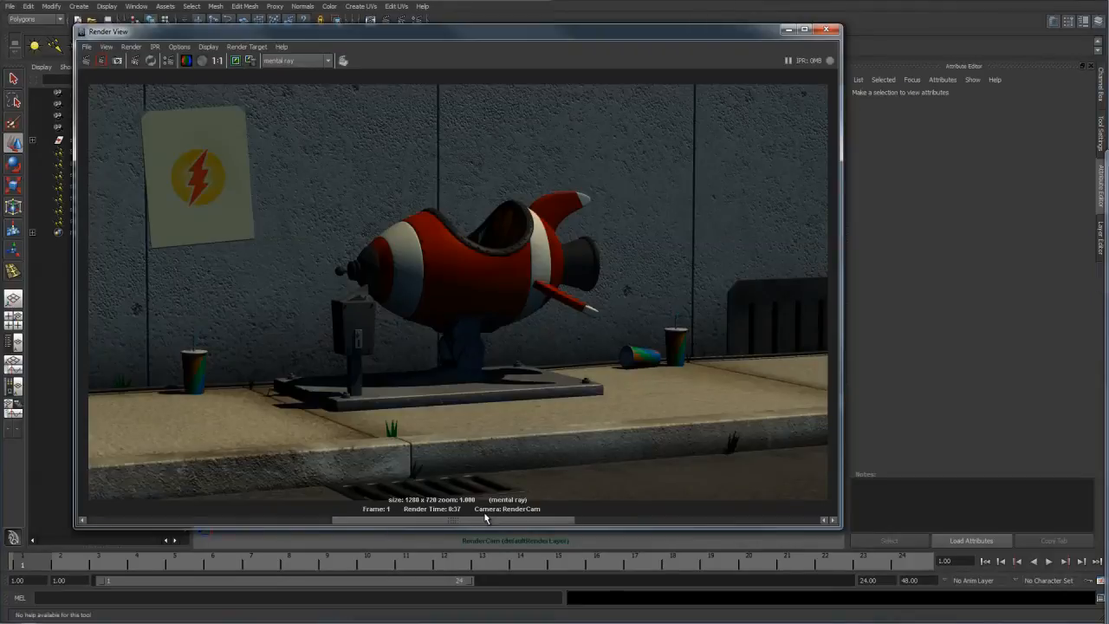
click(650, 520)
click(563, 520)
click(312, 520)
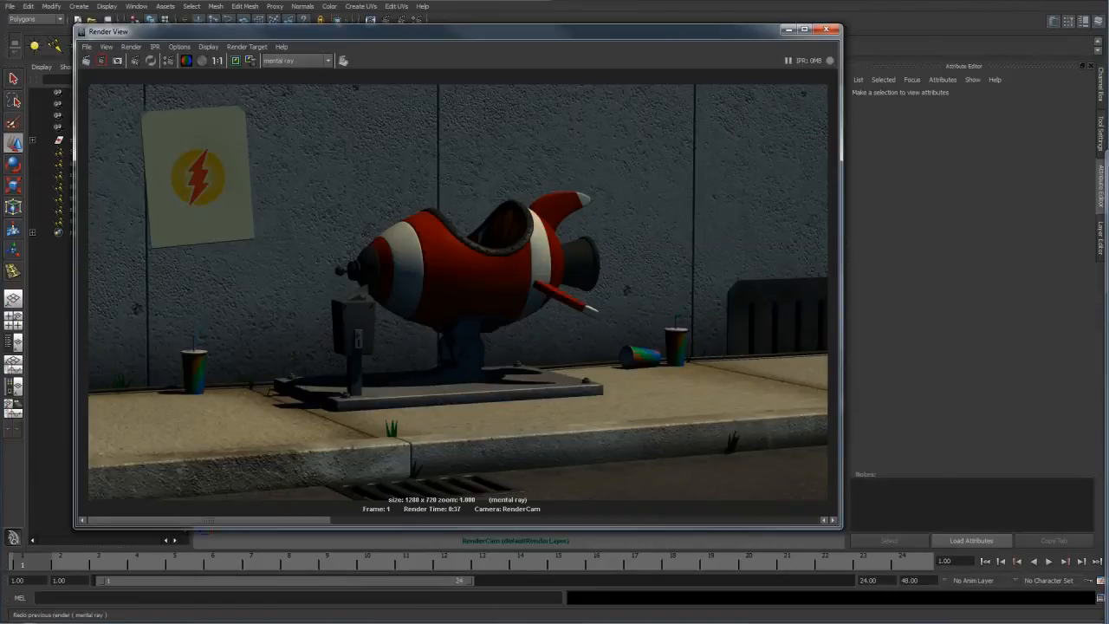
click(101, 61)
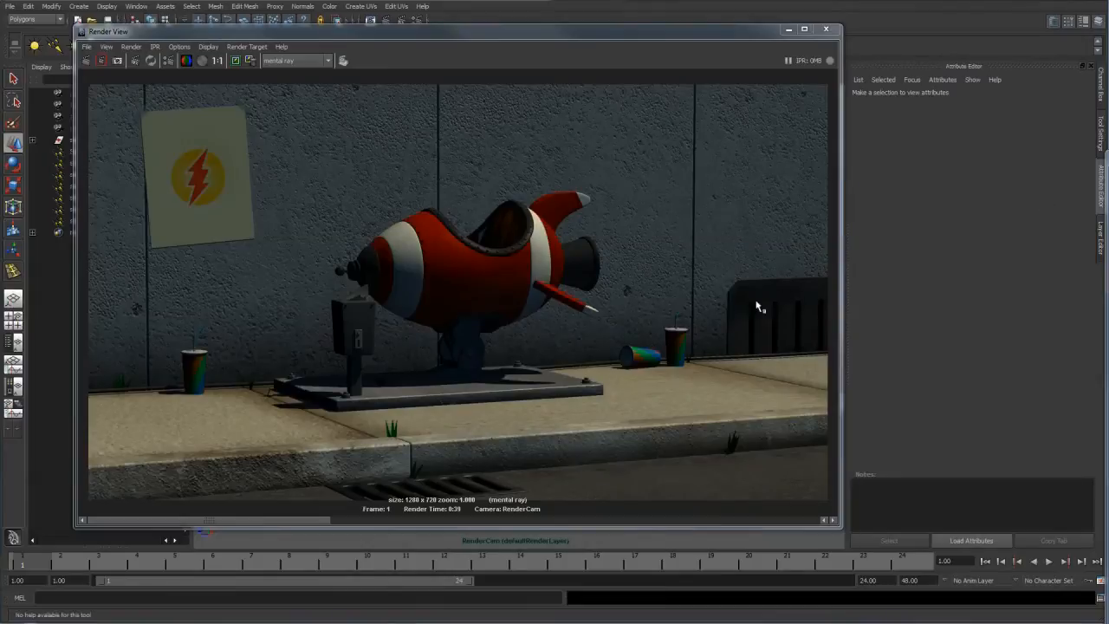
mouse_move(318, 520)
mouse_down()
mouse_move(478, 520)
mouse_move(320, 517)
mouse_up()
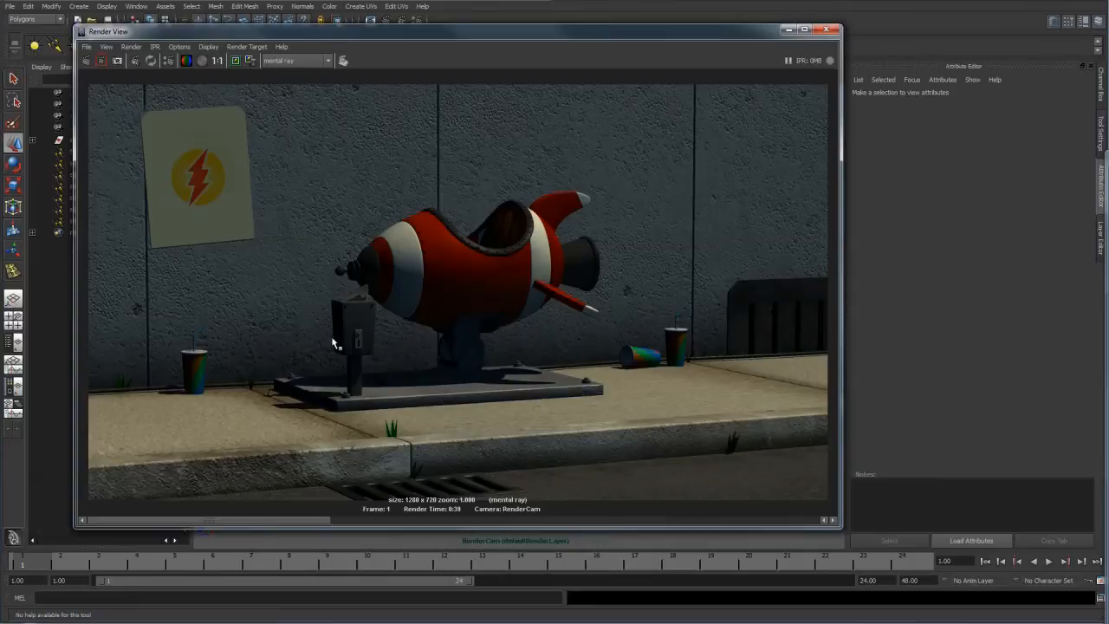
Return to the perspective view, create an area light and move it to the rocket's nose
click(788, 30)
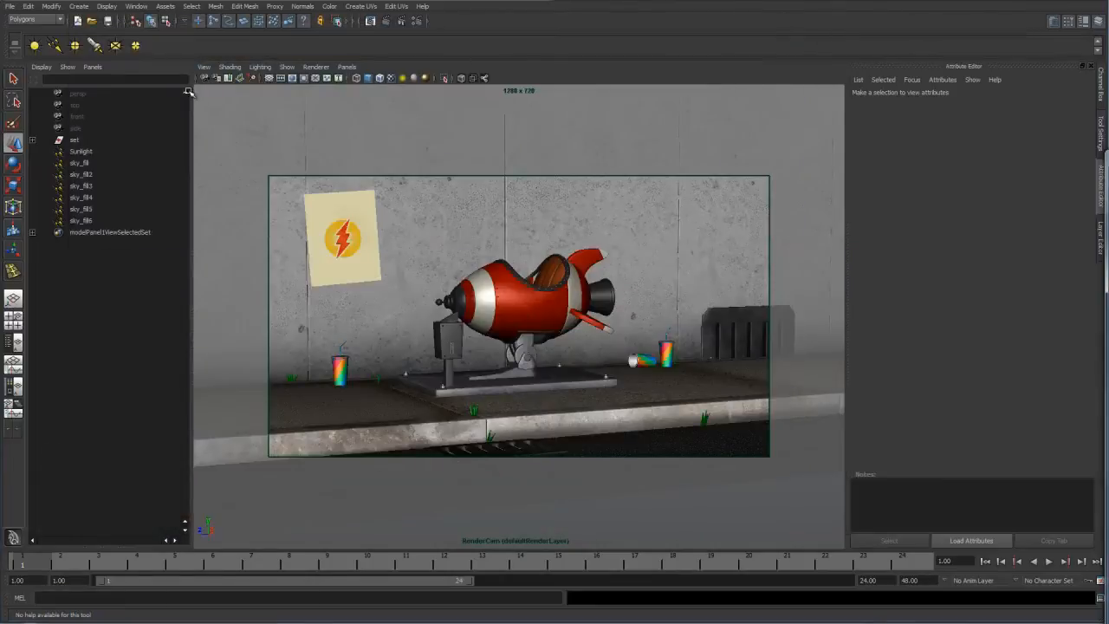
click(346, 66)
mouse_move(381, 78)
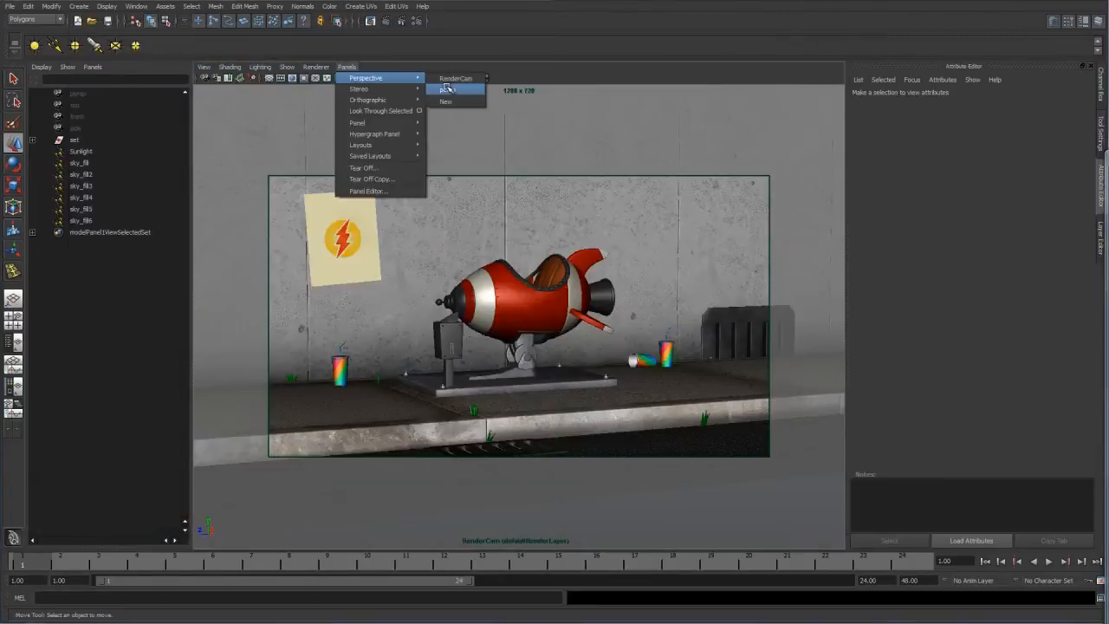
click(447, 89)
alt+drag(462, 242, 532, 186)
alt+middle_drag(532, 186, 658, 121)
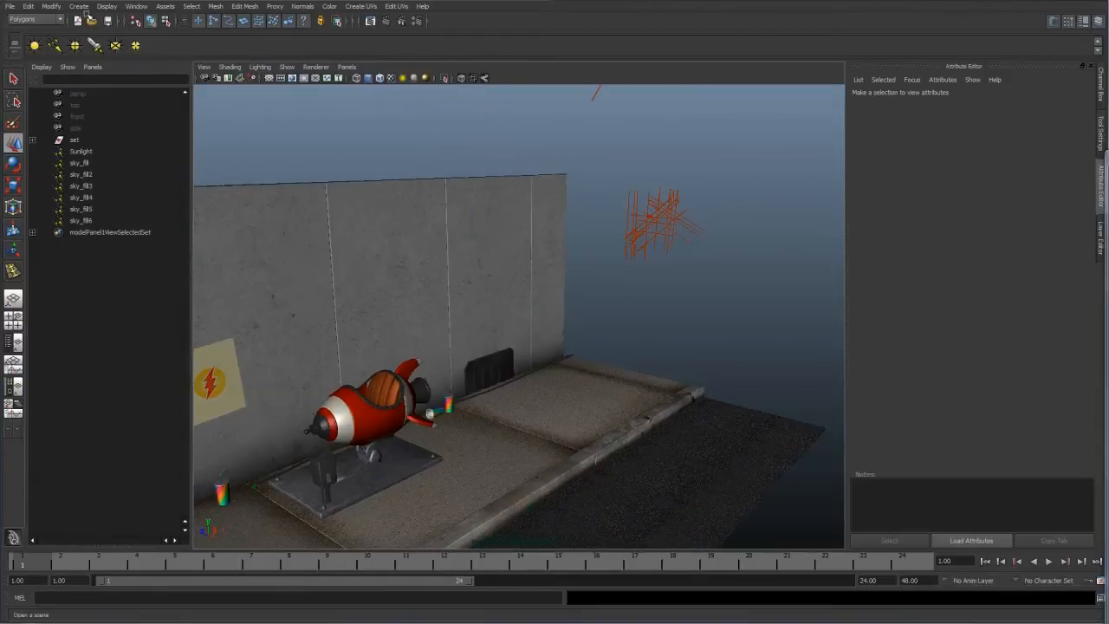
click(79, 6)
mouse_move(88, 67)
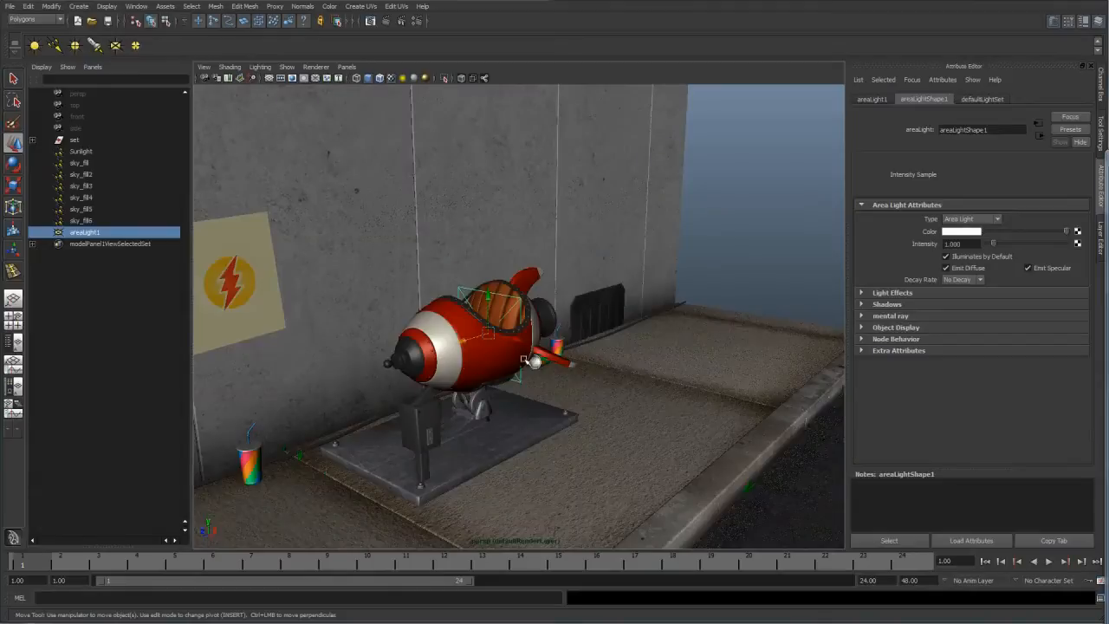
drag(482, 335, 393, 364)
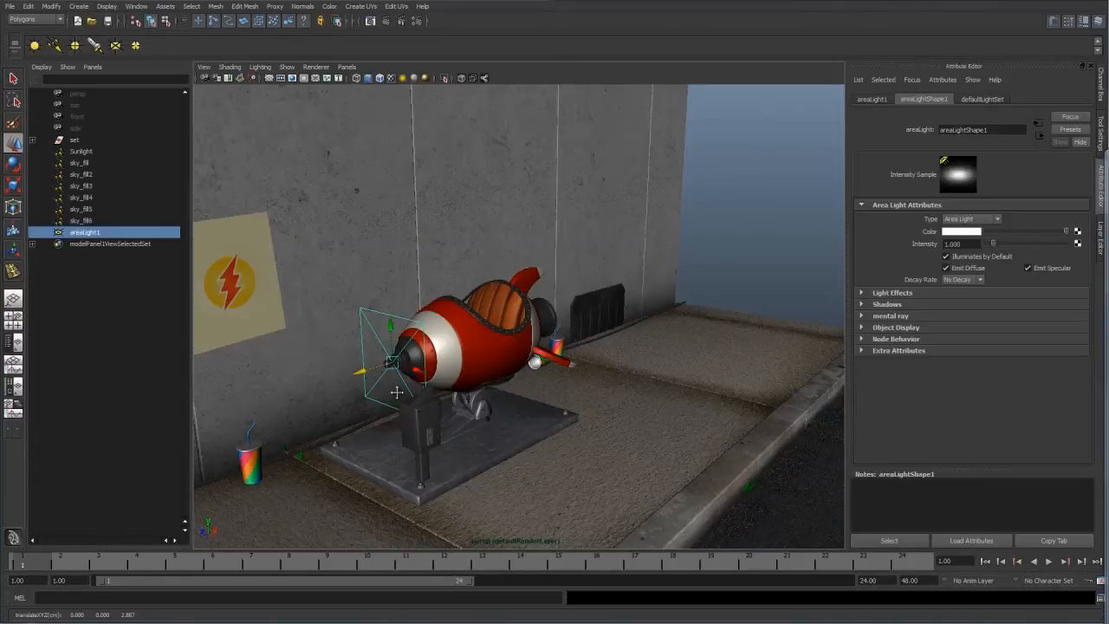
Rotate the area light to lie flat and set its Rotate X to exactly 90
alt+drag(399, 396, 412, 343)
key(e)
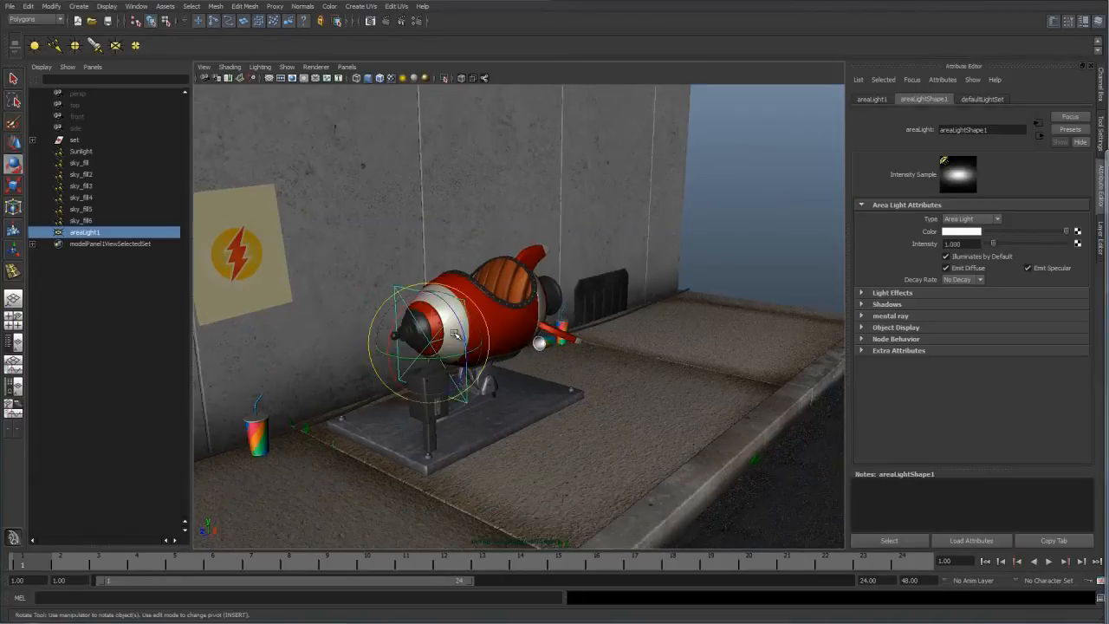
drag(407, 302, 396, 378)
key(w)
click(1100, 130)
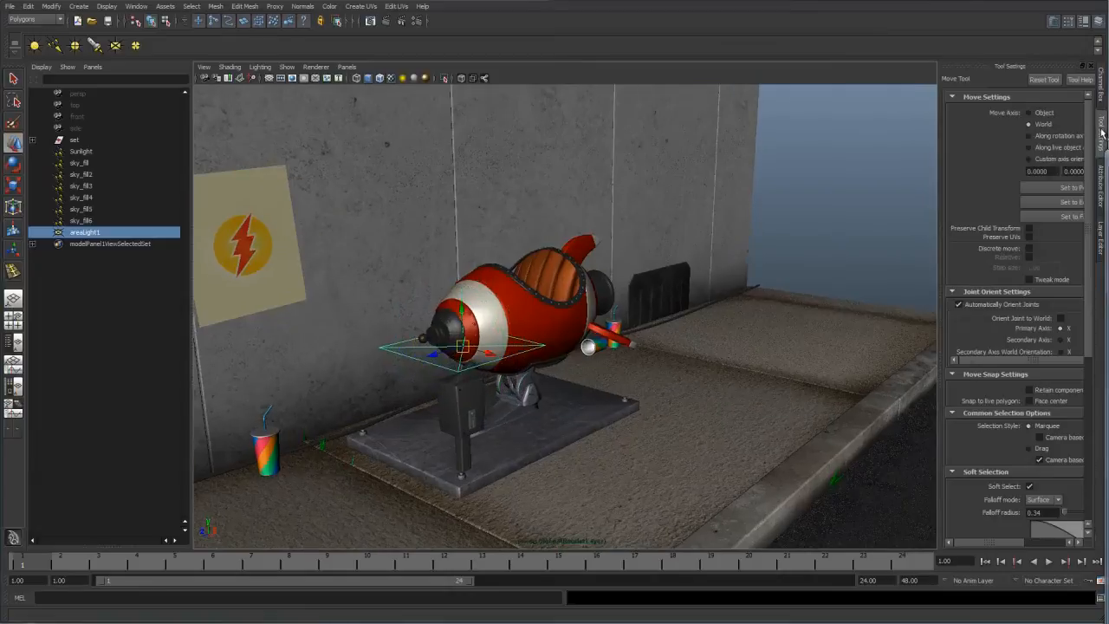
click(1105, 223)
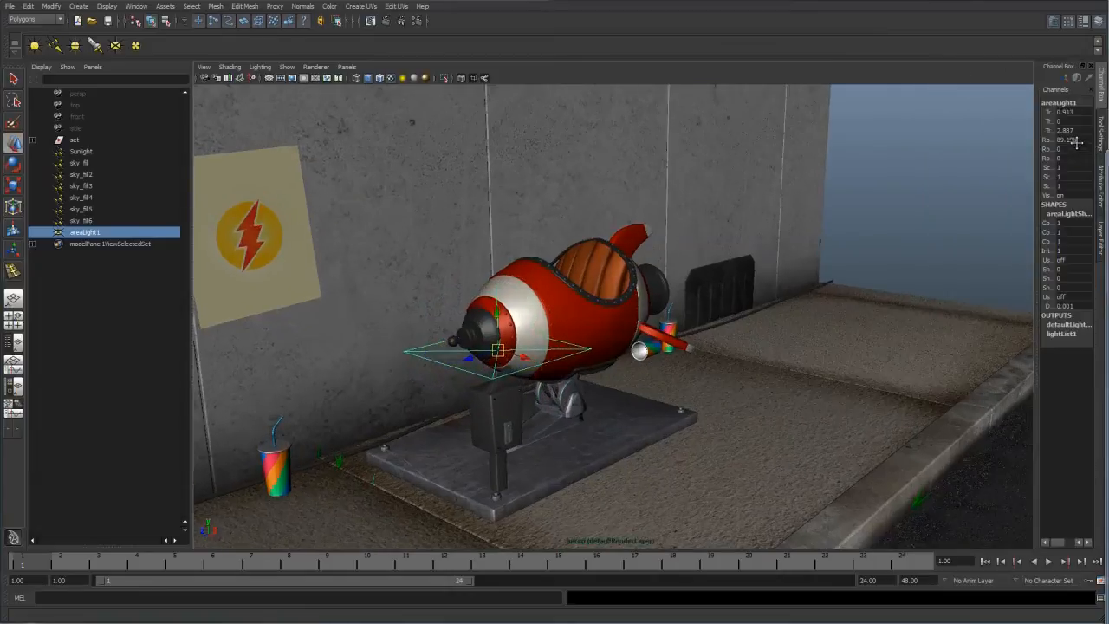
double_click(1076, 141)
text(90)
key(Return)
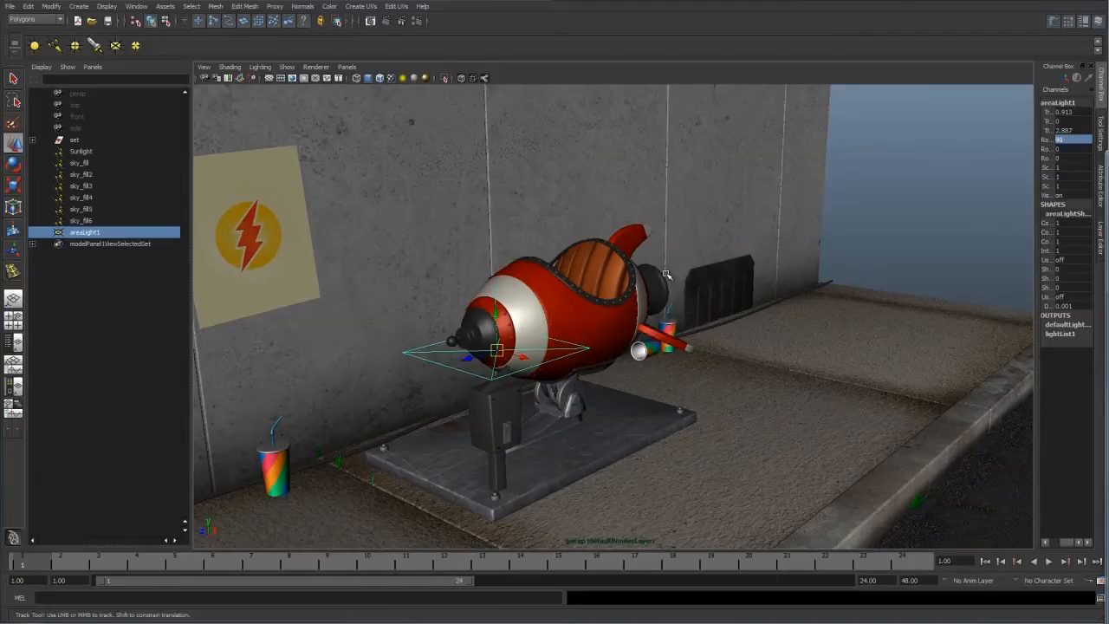
Lower the area light onto the ride's base plate beside the coin box and scale it to about 0.642 by 0.805 by 0.805
alt+middle_drag(665, 274, 658, 260)
drag(492, 299, 488, 420)
alt+right_drag(488, 421, 555, 425)
alt+middle_drag(554, 425, 570, 333)
alt+drag(570, 333, 540, 346)
key(r)
ctrl+drag(549, 300, 598, 320)
key(w)
key(r)
key(w)
drag(1035, 201, 982, 205)
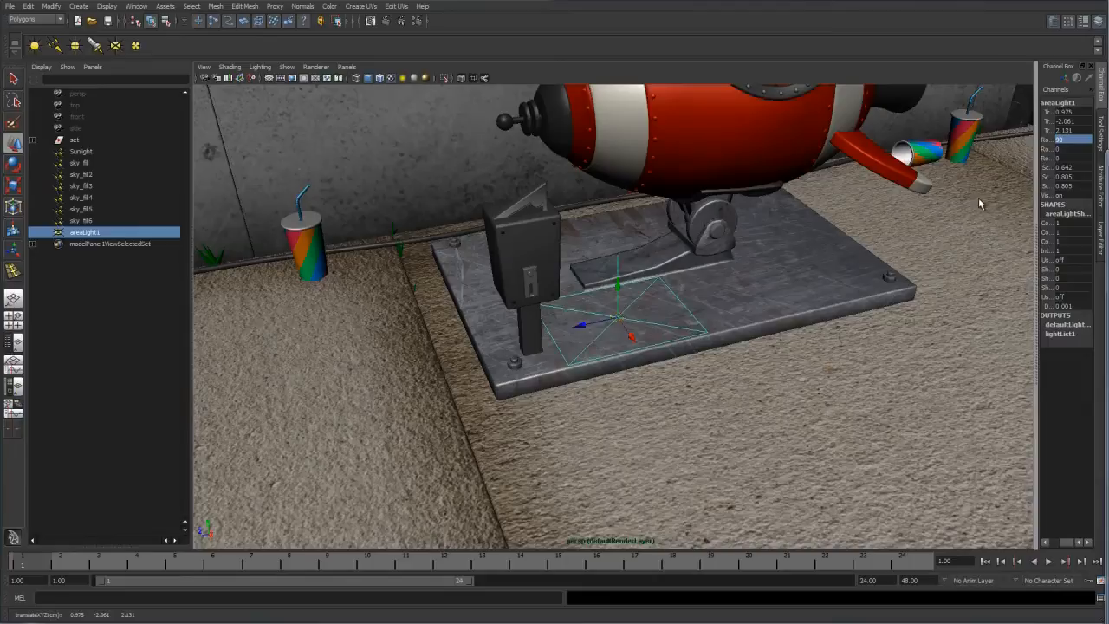
Give the area light a warm pale yellow color and turn off its specular emission
click(1102, 183)
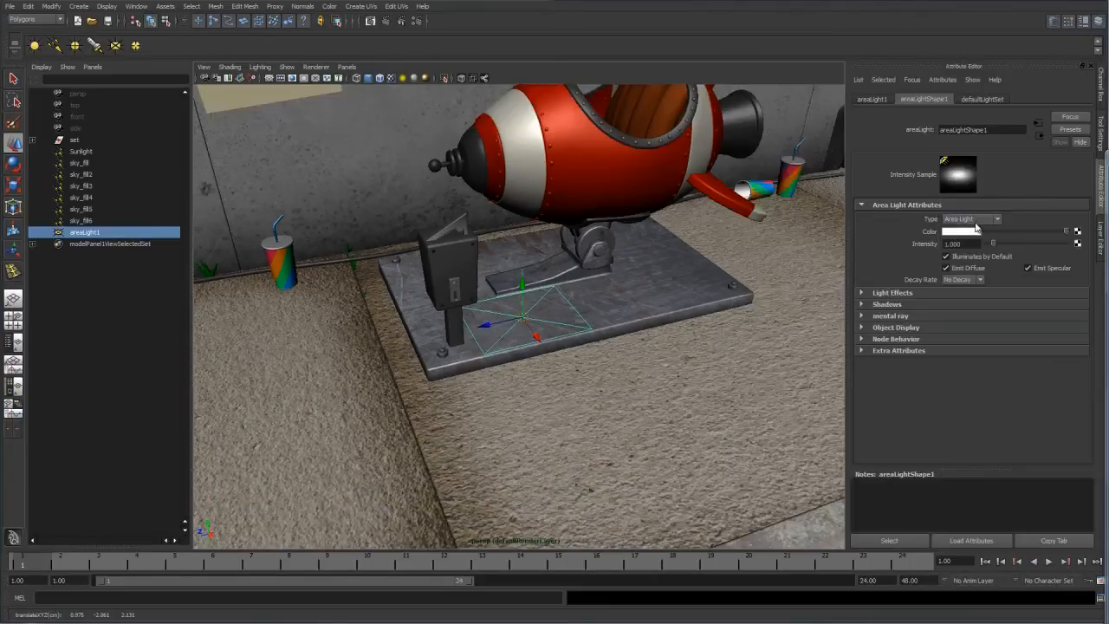
click(971, 231)
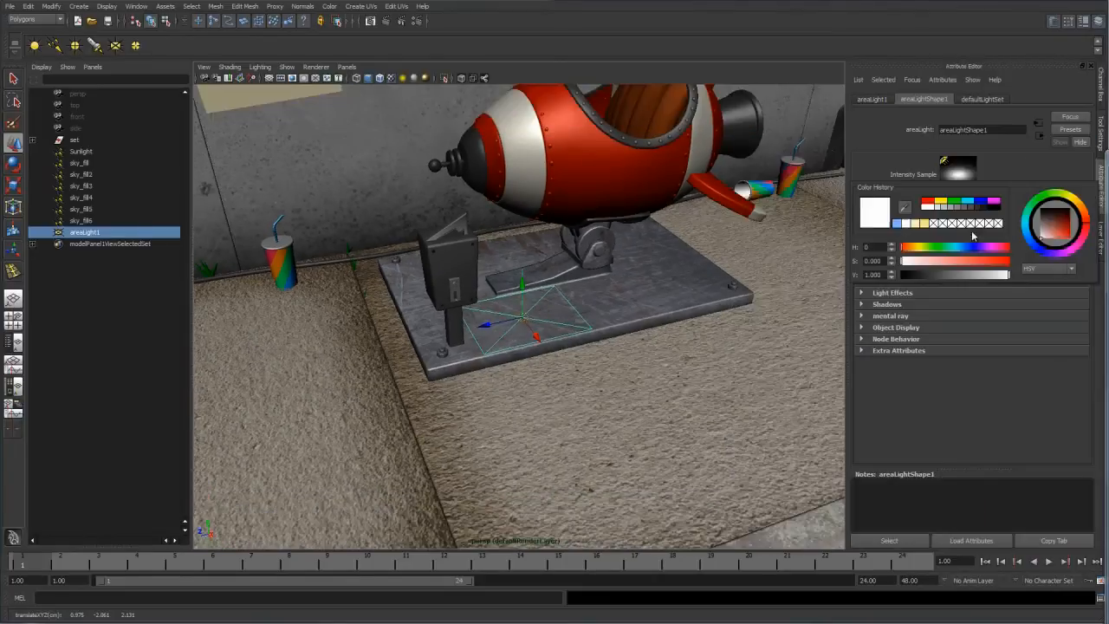
click(914, 249)
mouse_move(916, 261)
mouse_down()
mouse_move(929, 261)
mouse_move(917, 251)
mouse_up()
click(913, 249)
click(1028, 268)
Set the area light's intensity to 0.3 and check its shadow settings
double_click(961, 244)
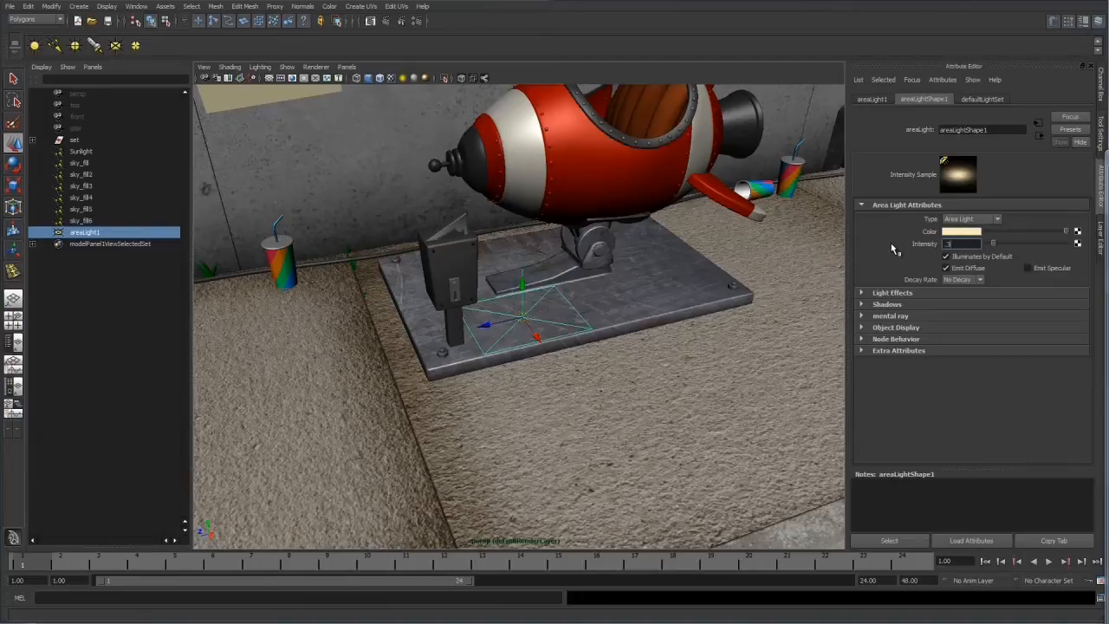
text(.3)
key(Return)
alt+drag(589, 332, 547, 312)
click(883, 304)
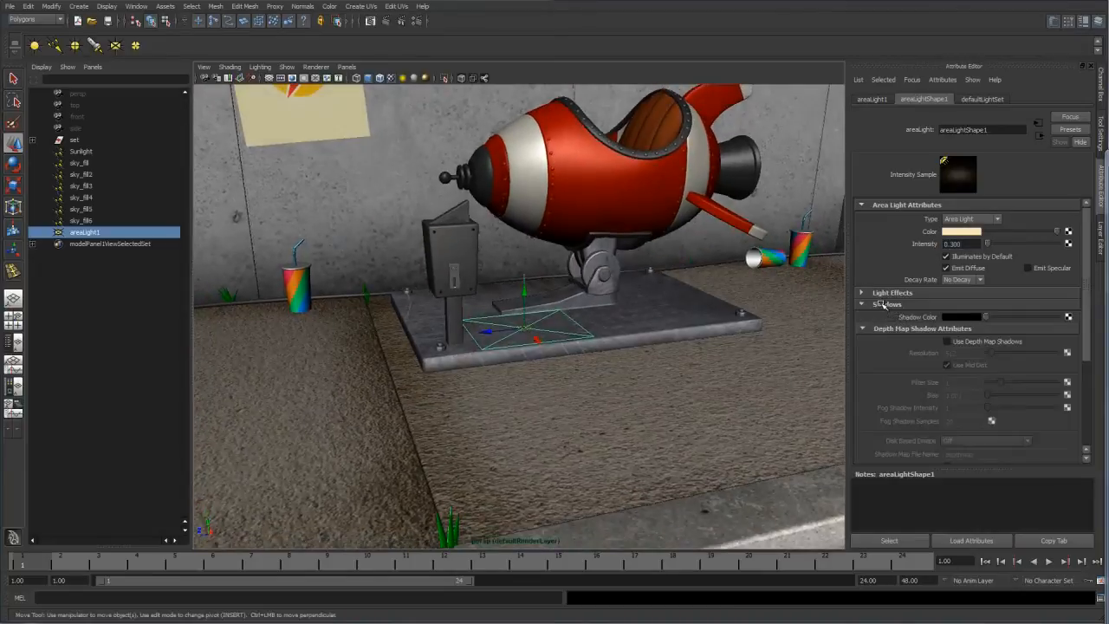
click(882, 304)
alt+drag(523, 272, 612, 277)
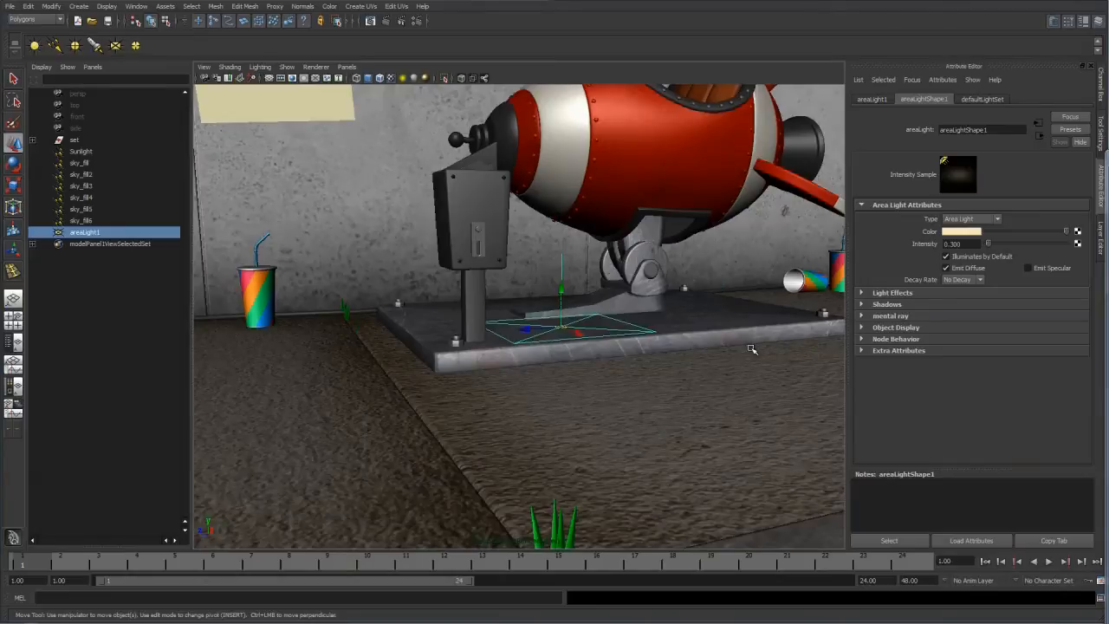
alt+drag(738, 359, 554, 329)
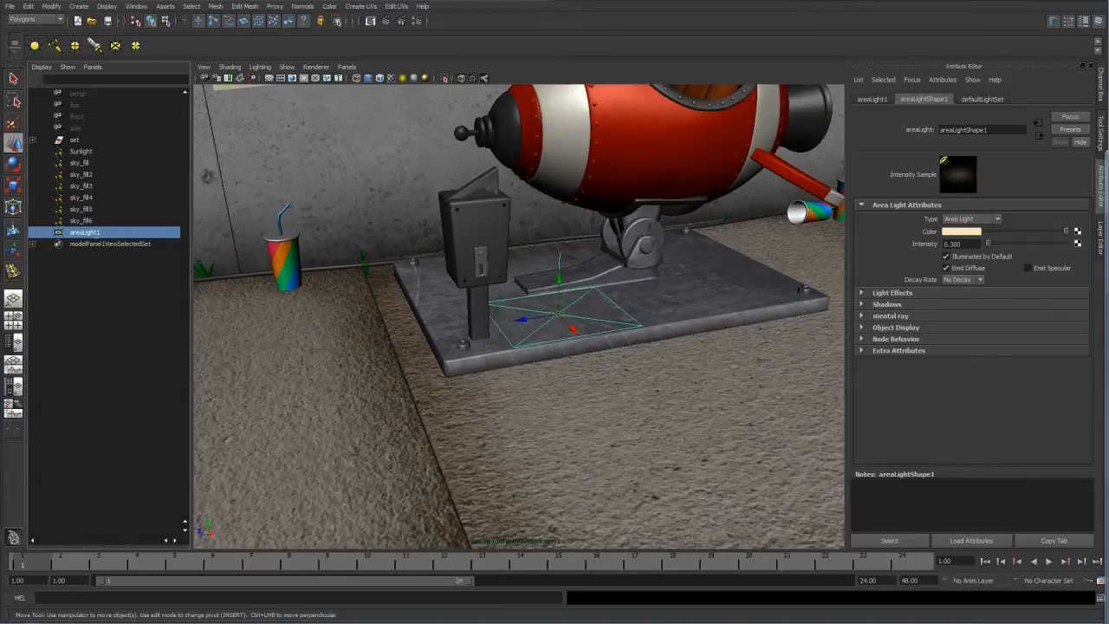
Rename areaLight1 as Bnc_sun1
double_click(96, 232)
text(Bric)
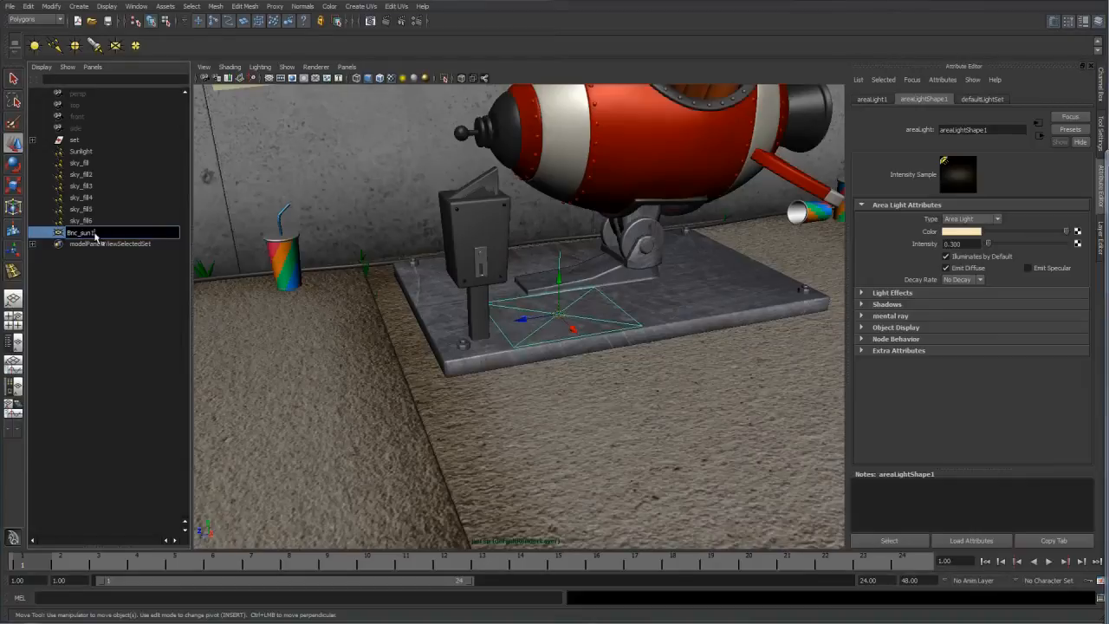
text(_sun1)
key(Return)
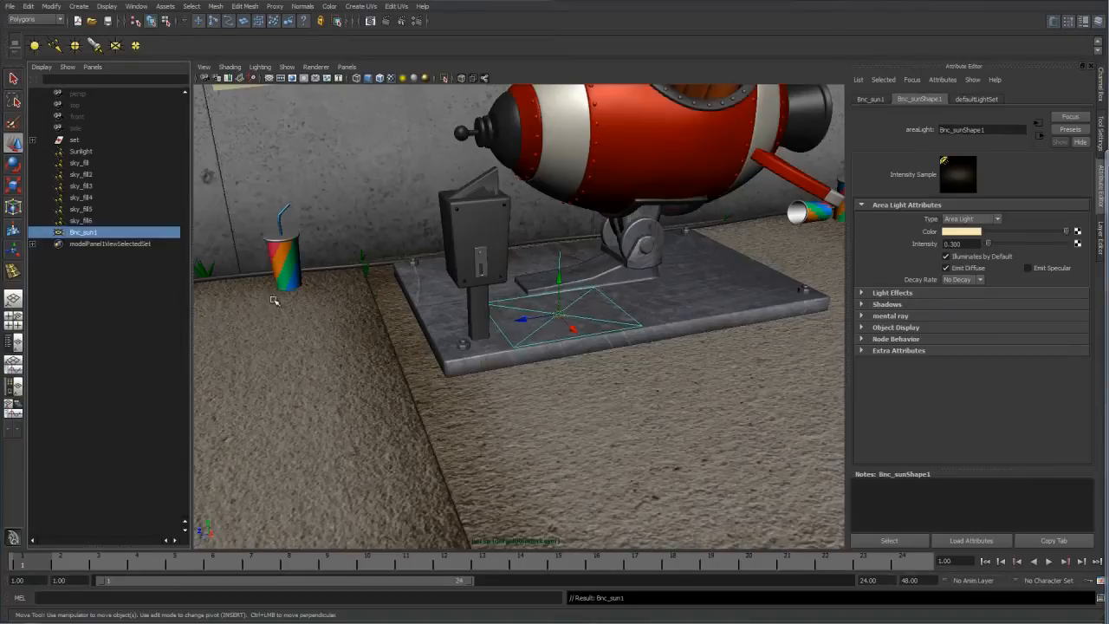
Duplicate Bnc_sun1 and place the copy on the sidewalk by the end of the base plate, checking the last render for placement
drag(559, 315, 349, 390)
key(ctrl+d)
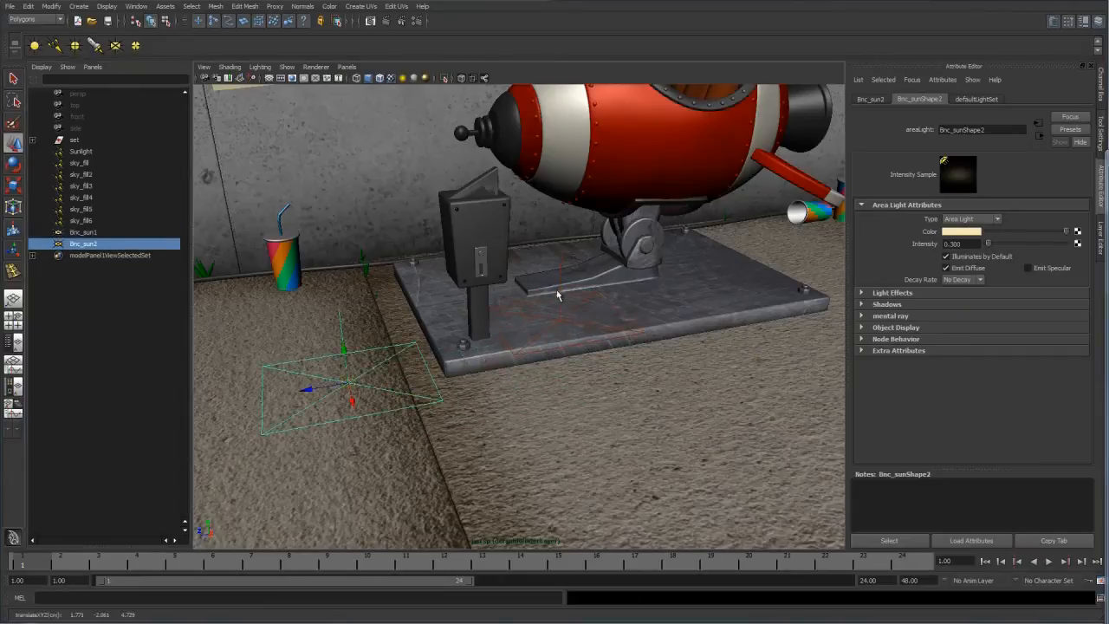
click(370, 19)
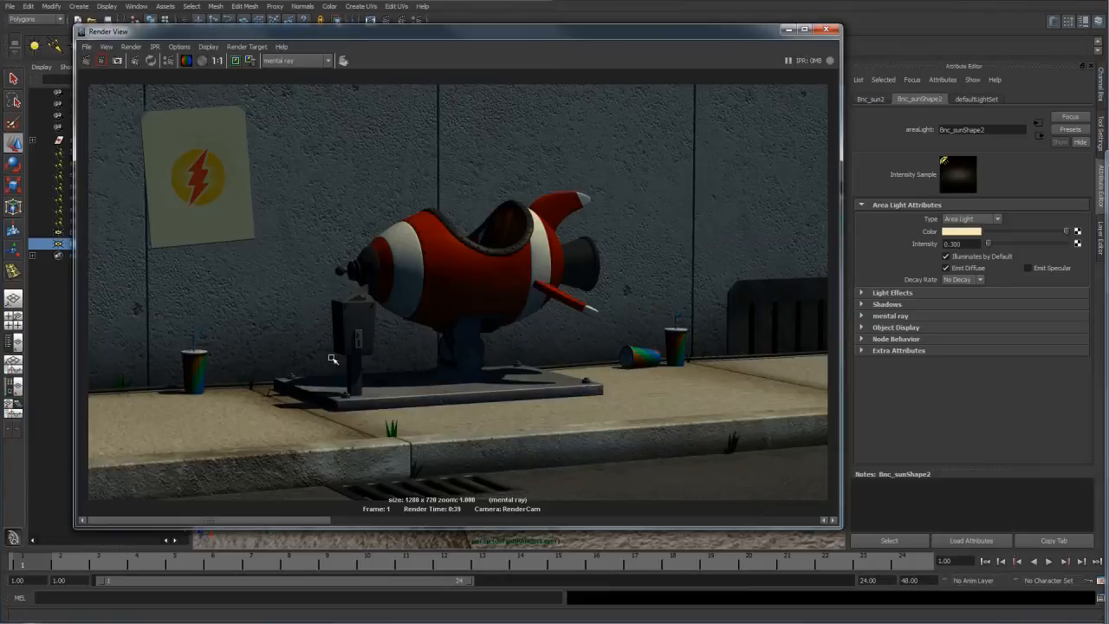
click(789, 29)
alt+drag(467, 340, 598, 321)
drag(507, 407, 440, 381)
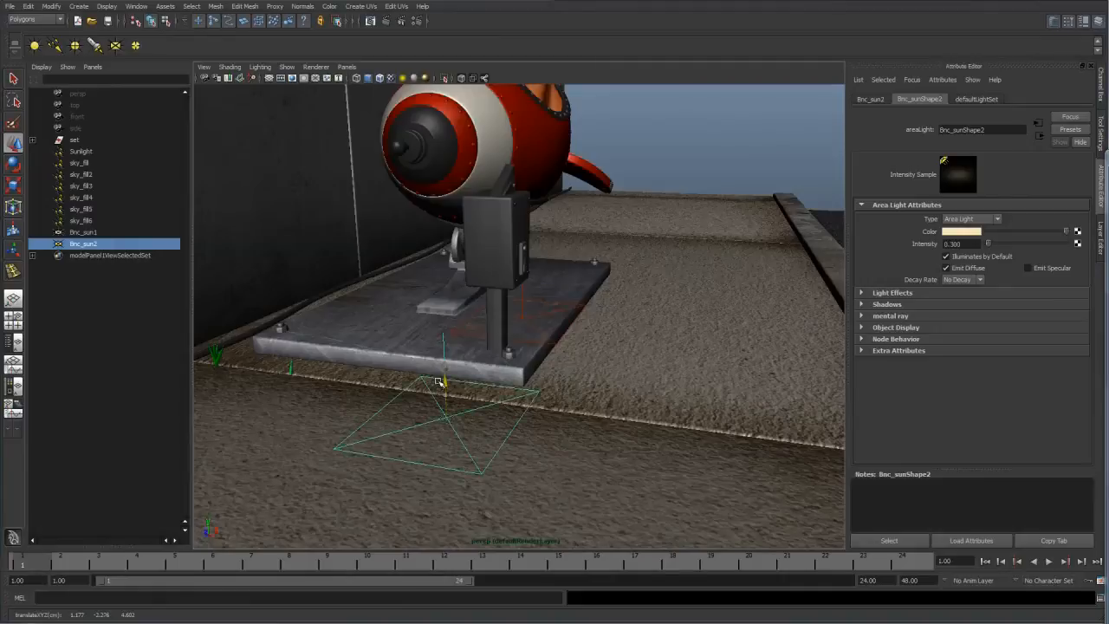
Scale down Bnc_sun2 and fit it on the sidewalk against the coin-box end of the base plate
key(f)
alt+drag(542, 428, 544, 403)
drag(521, 313, 473, 318)
key(r)
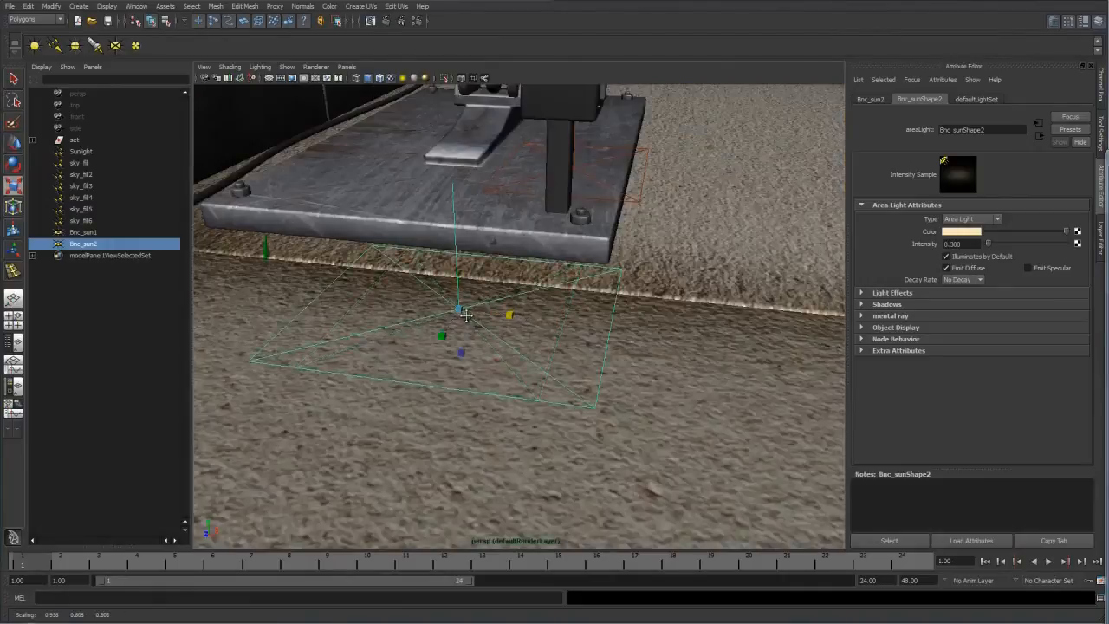
key(w)
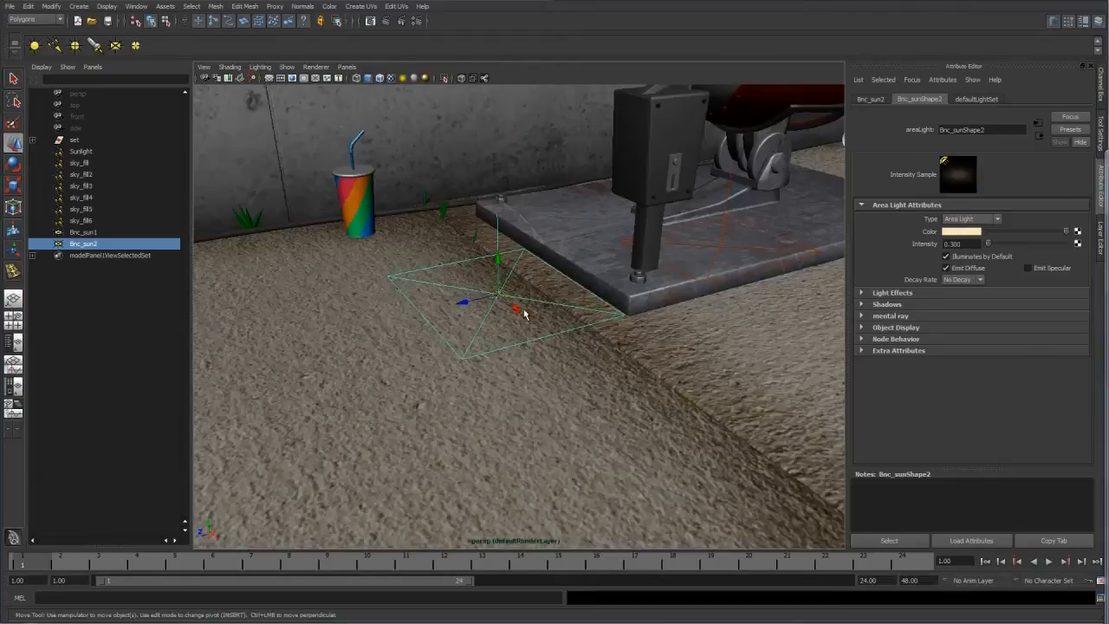
alt+drag(524, 315, 459, 297)
drag(522, 293, 517, 292)
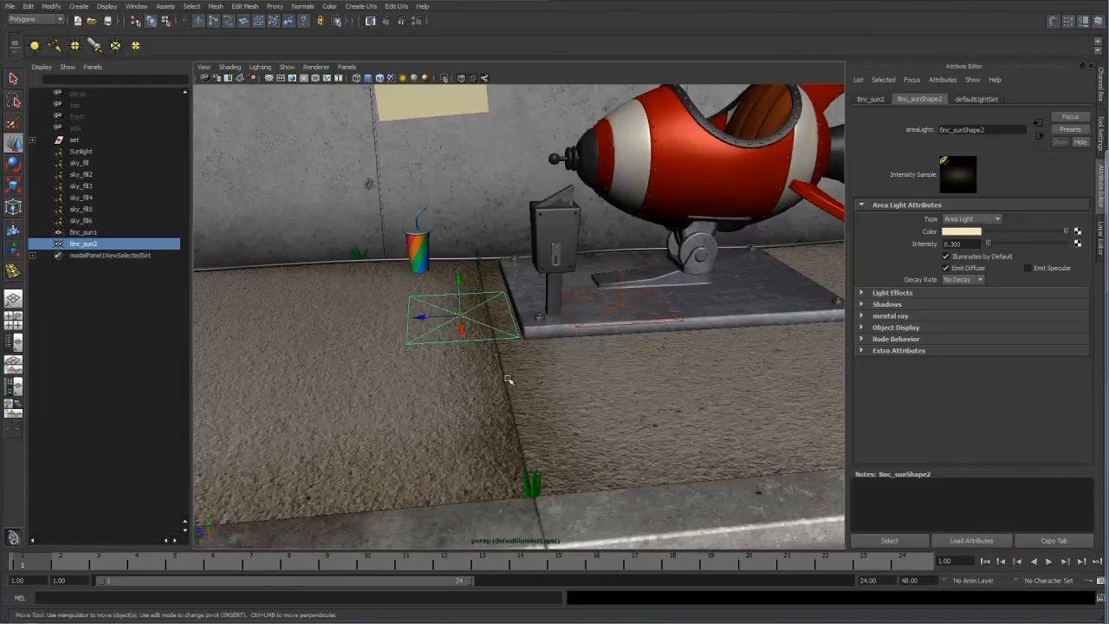
Duplicate Bnc_sun2, place the copy on the sidewalk in front of the base plate, and scale it wider
drag(498, 340, 496, 381)
key(r)
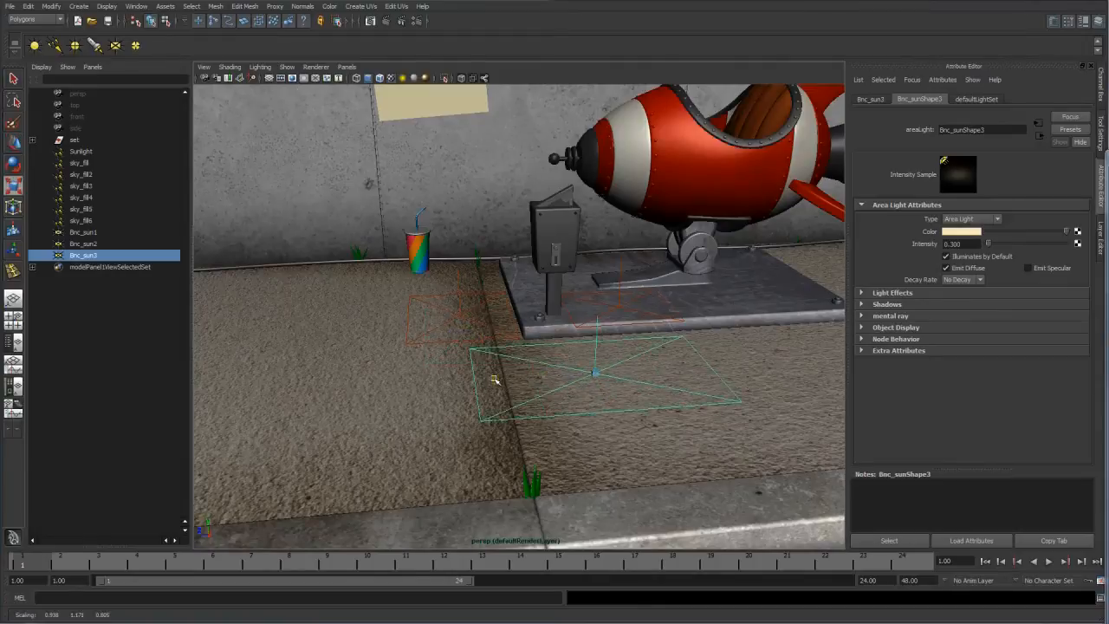
key(w)
drag(597, 377, 612, 374)
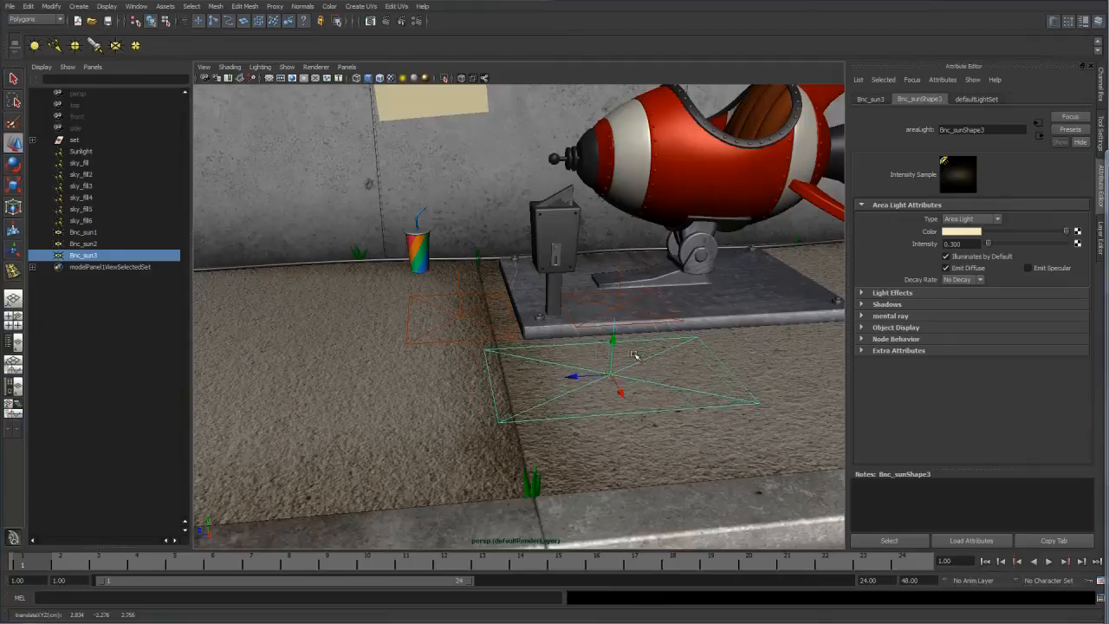
Select Bnc_sun1 and adjust its position on the base plate beside the coin box
click(656, 317)
alt+drag(656, 317, 667, 322)
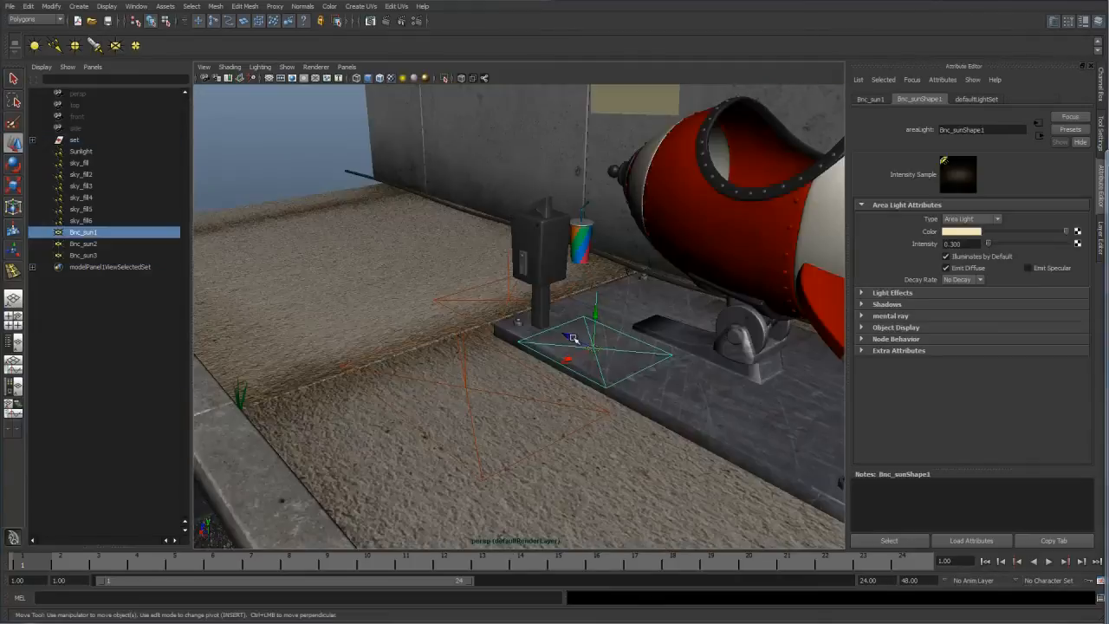
alt+right_drag(571, 335, 643, 387)
alt+middle_drag(643, 386, 572, 355)
drag(547, 345, 569, 336)
drag(567, 338, 561, 339)
Switch the view to RenderCam and test-render the scene in mental ray to check the bounce lights
click(347, 66)
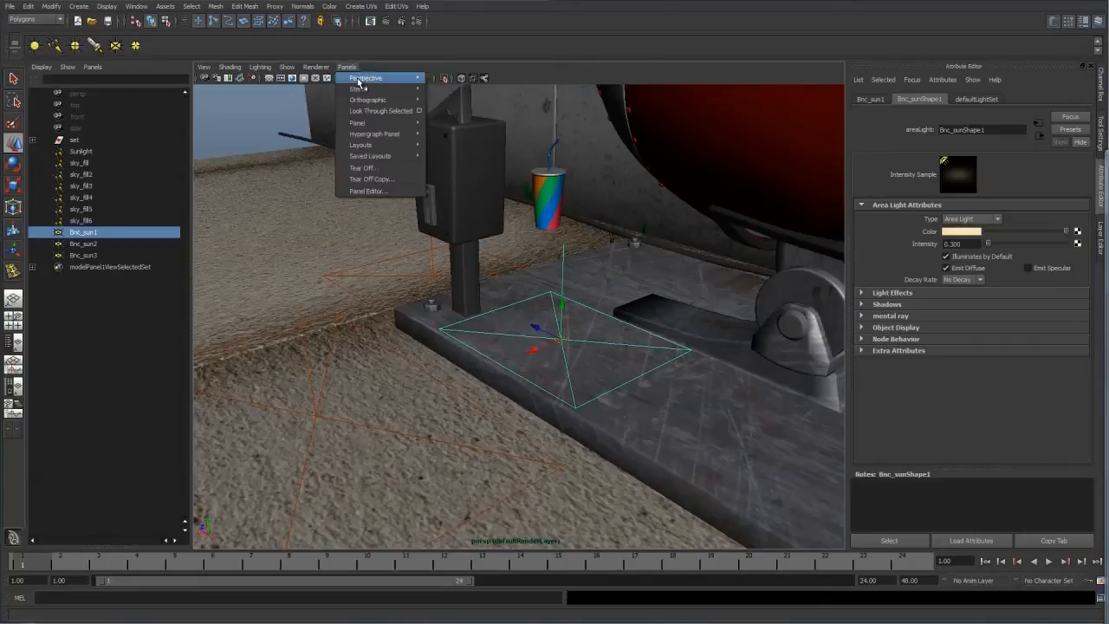
mouse_move(385, 77)
click(447, 77)
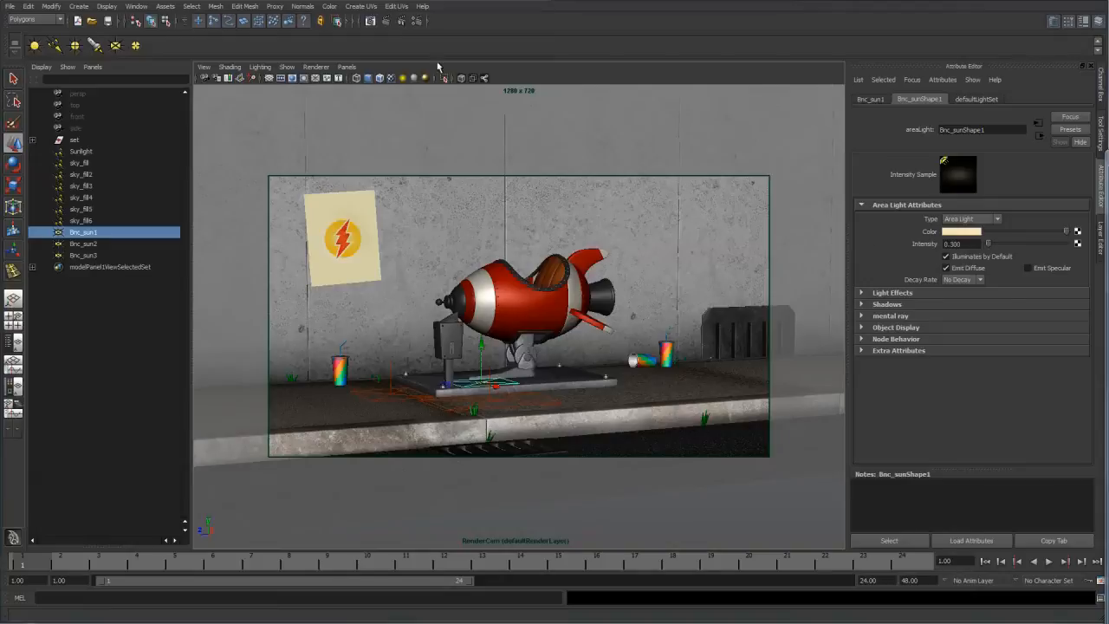
click(370, 22)
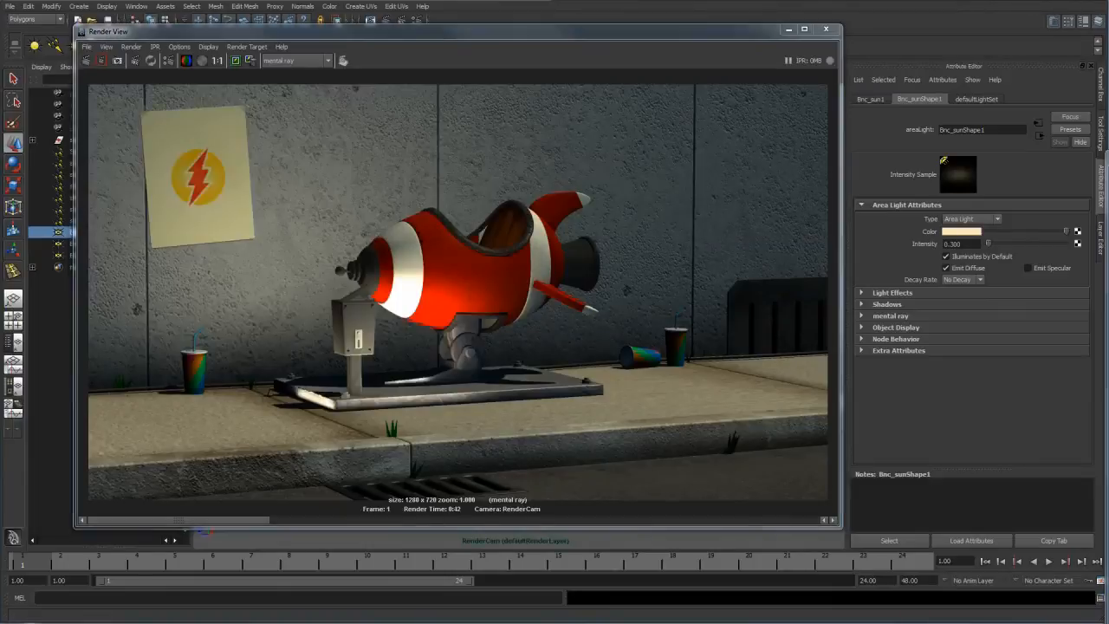
drag(234, 523, 285, 517)
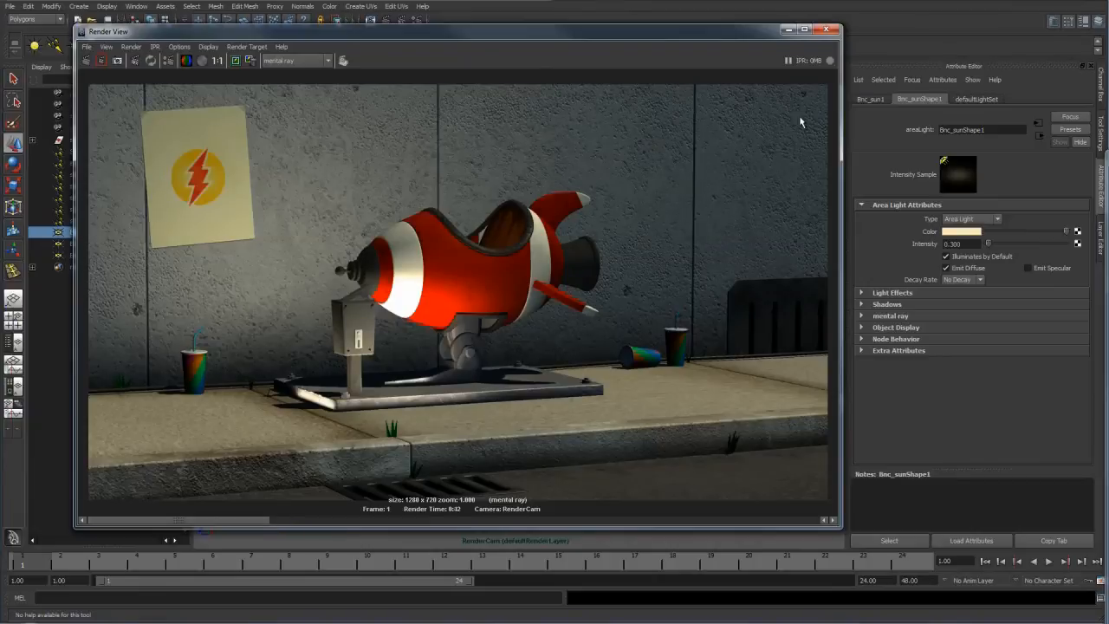
click(789, 31)
Set the intensity of Bnc_sun1, Bnc_sun3 and Bnc_sun2 to 0.03 each
double_click(953, 243)
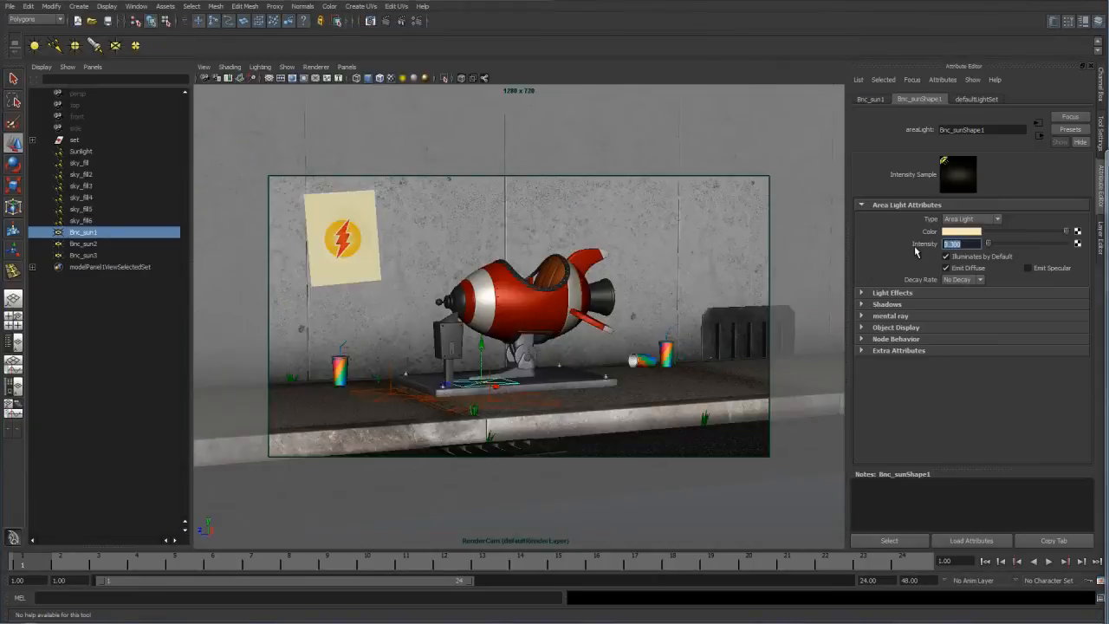
key(BackSpace)
text(0.03)
key(Return)
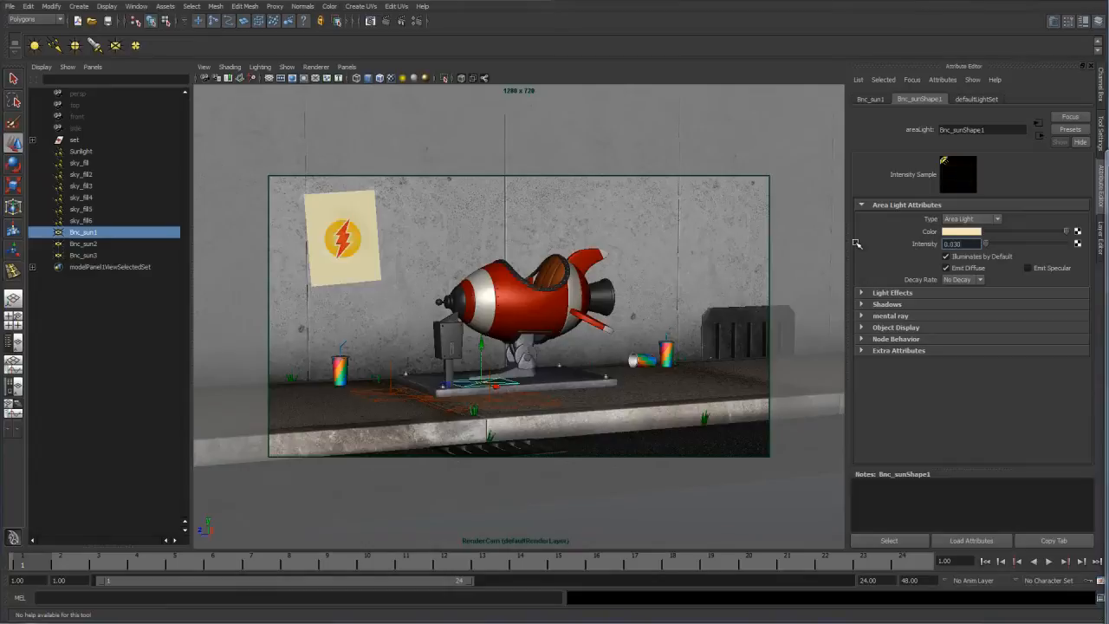
click(504, 405)
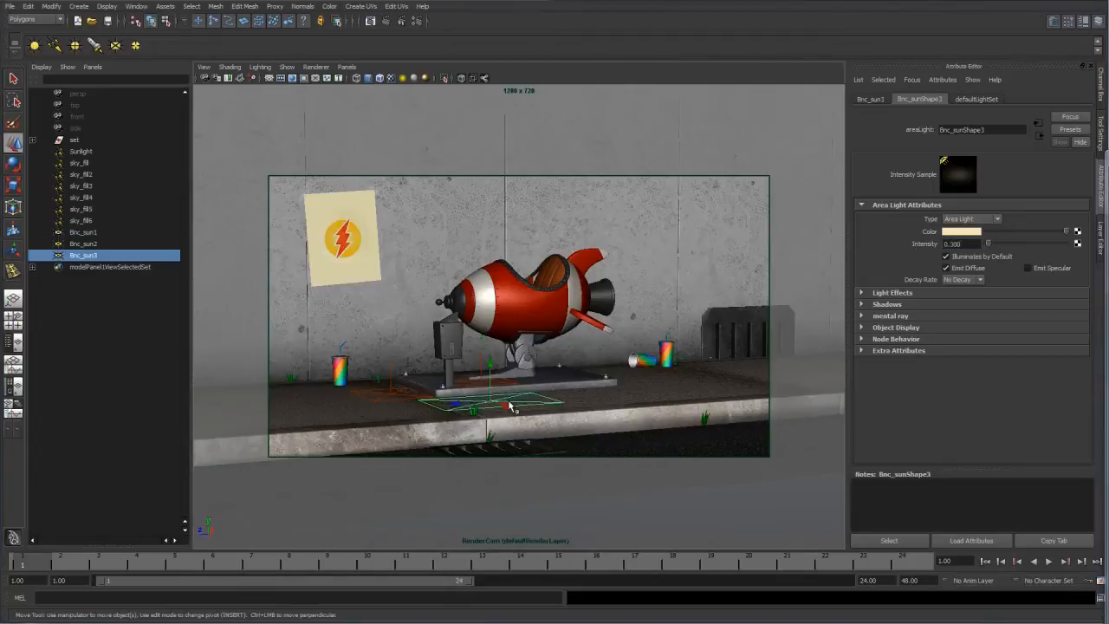
drag(973, 246, 897, 249)
text(0.03)
key(Return)
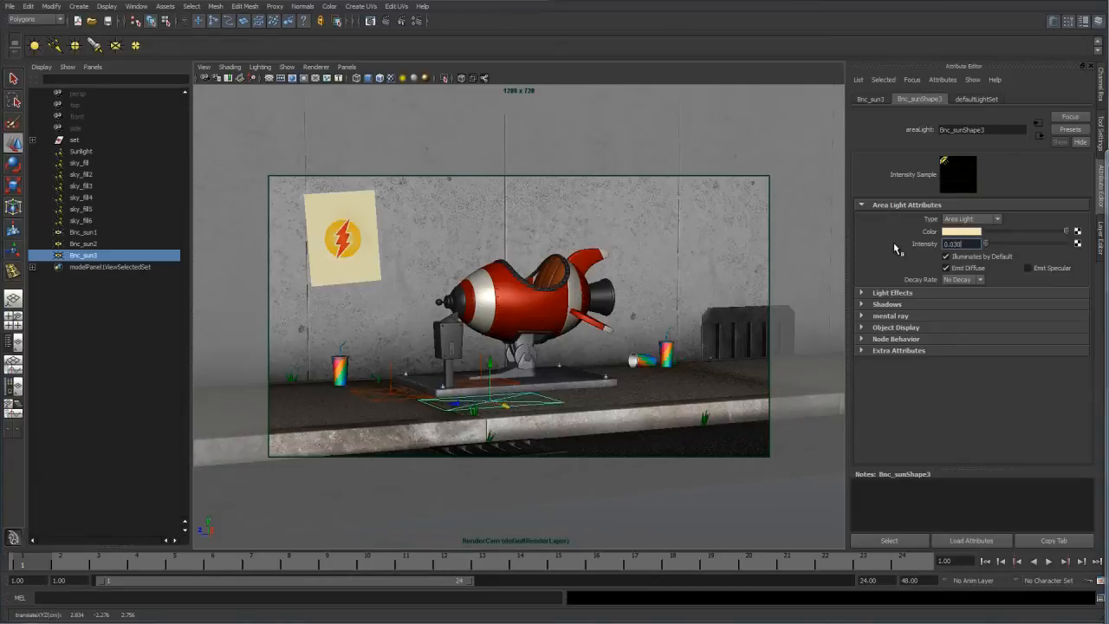
click(395, 374)
drag(979, 246, 886, 241)
text(.063)
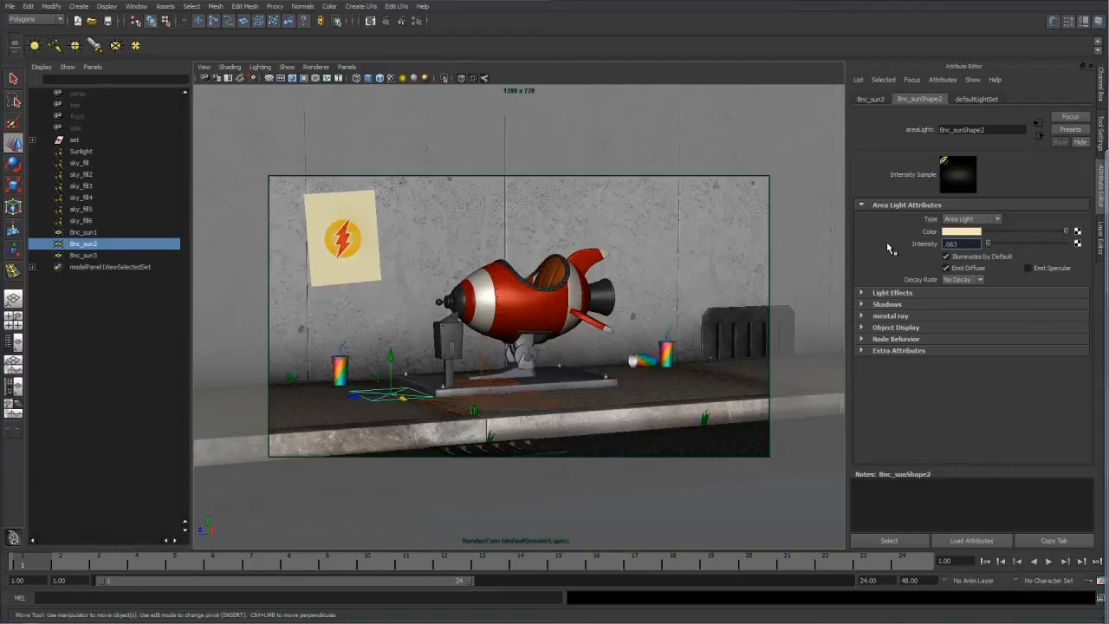
key(Return)
Render the RenderCam view again to check the dimmed bounce lights
click(370, 20)
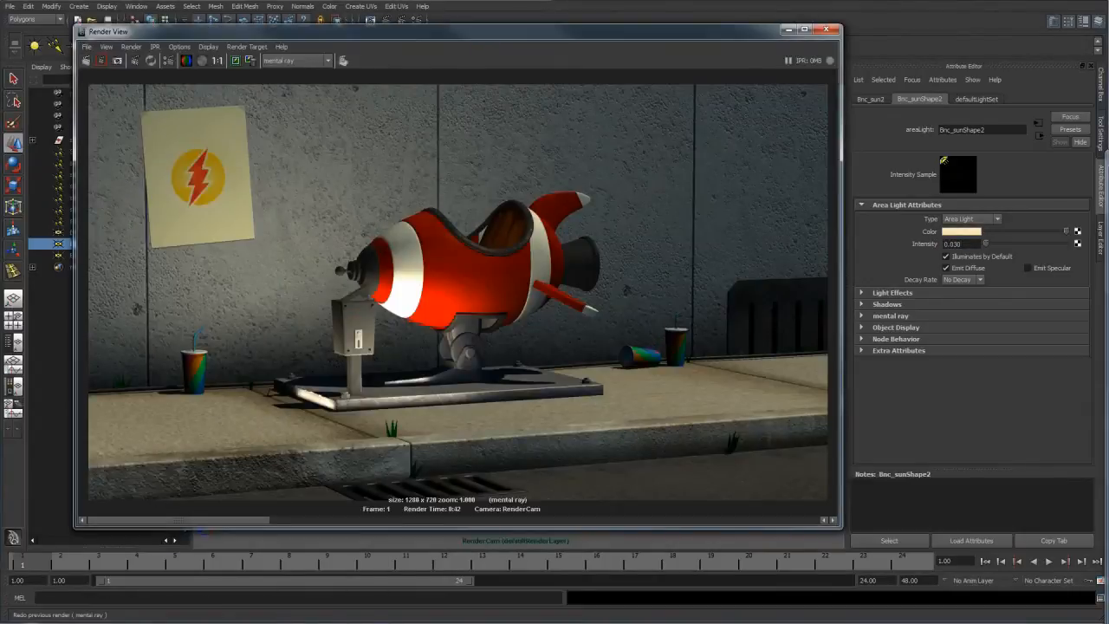
click(100, 60)
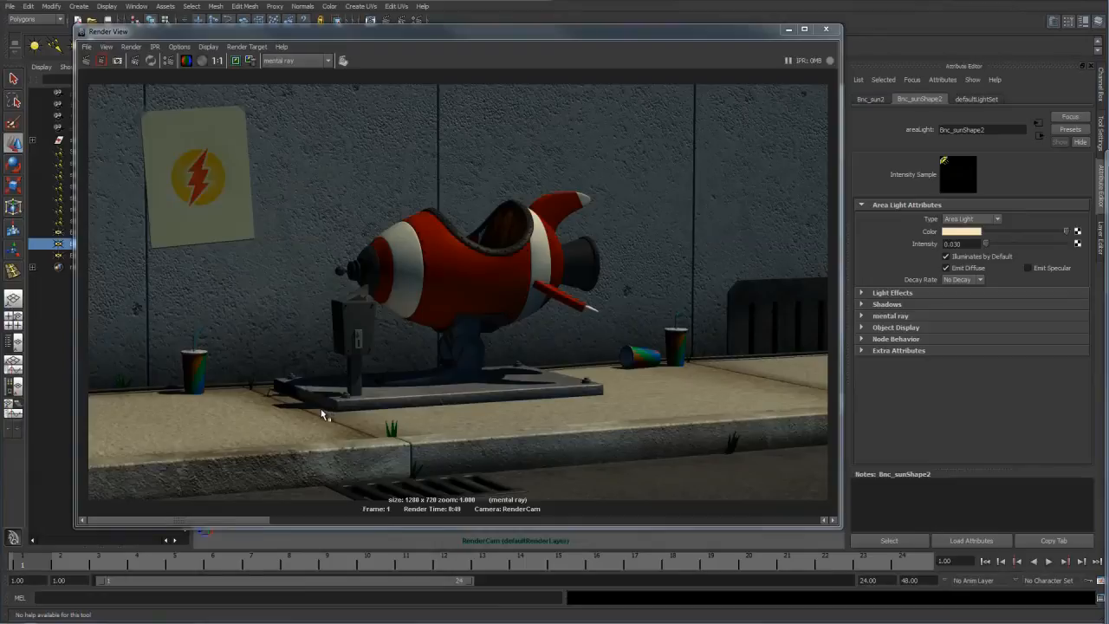
click(825, 28)
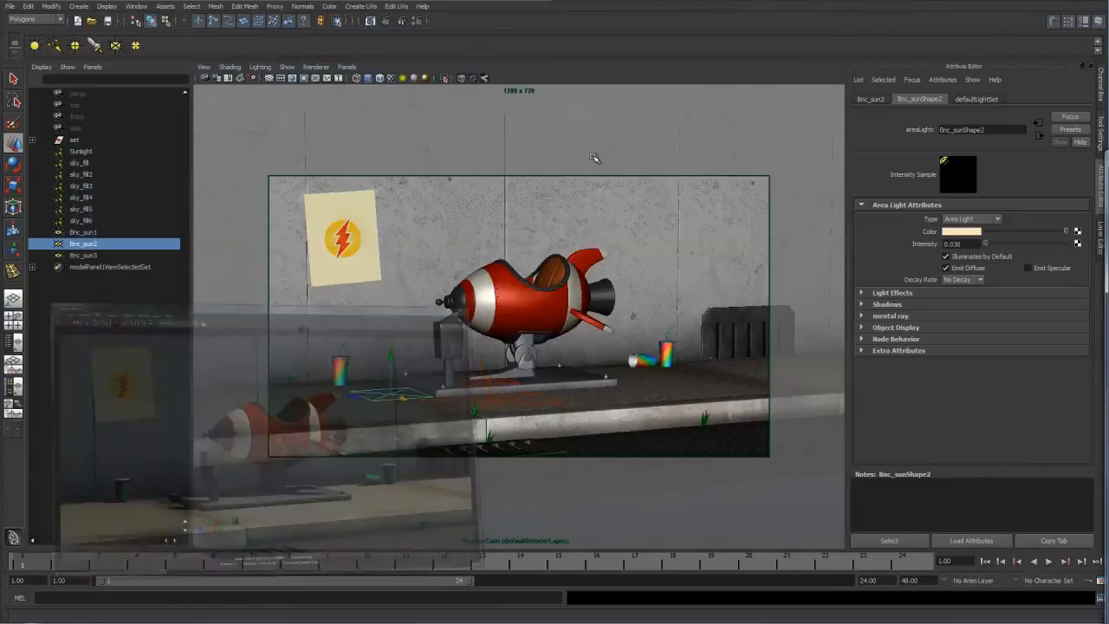
Nudge Bnc_sun2 along the sidewalk toward the standing cup by the coin box and review the last render
drag(356, 397, 349, 394)
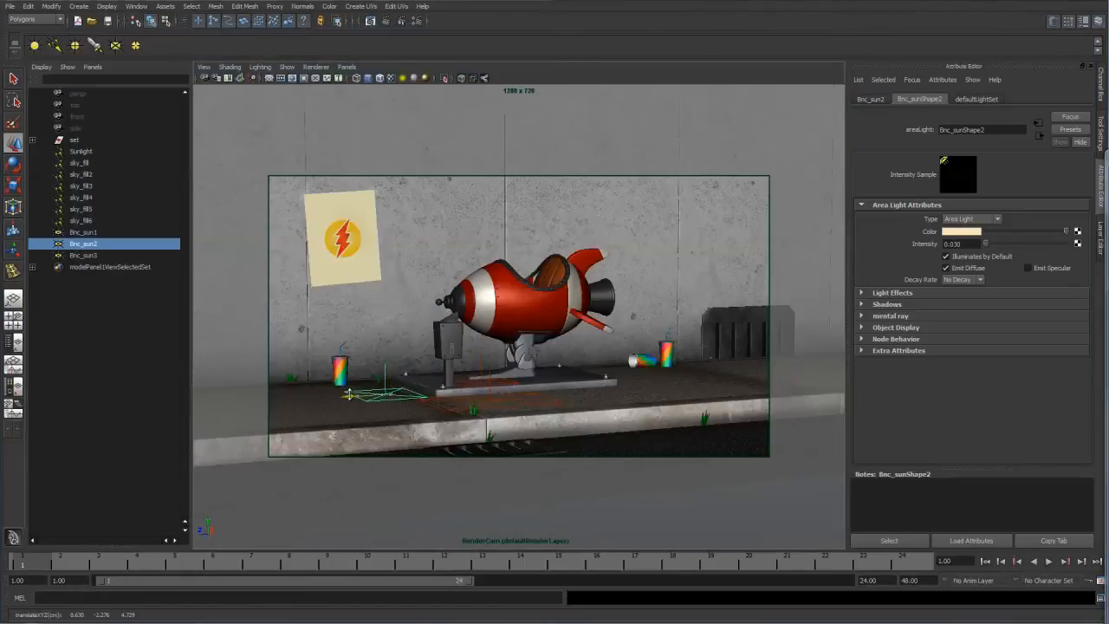
click(371, 22)
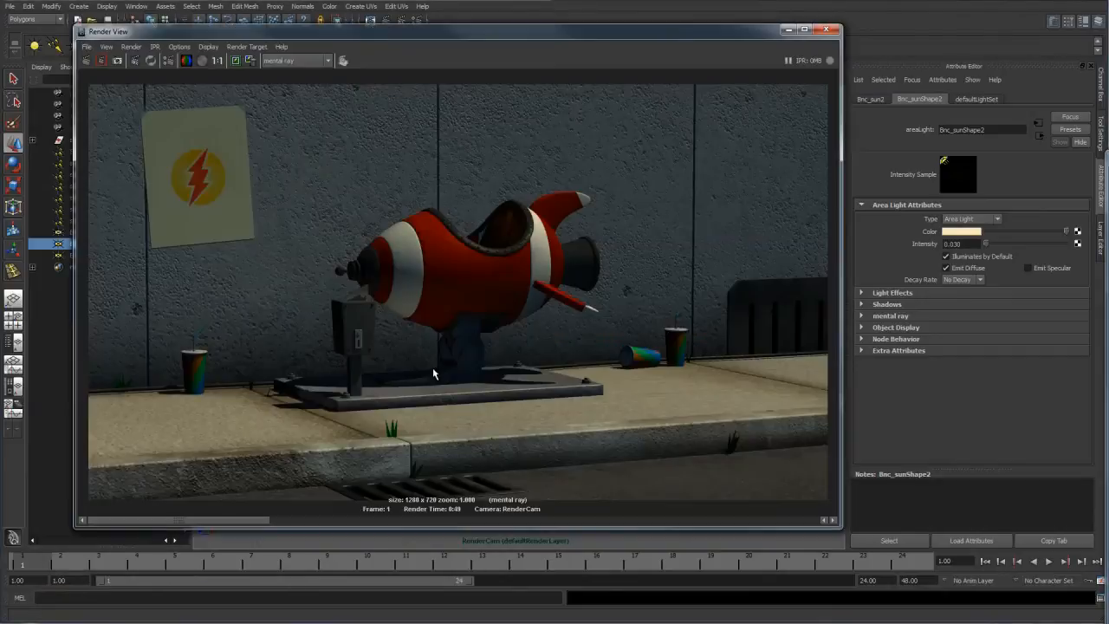
drag(254, 518, 393, 362)
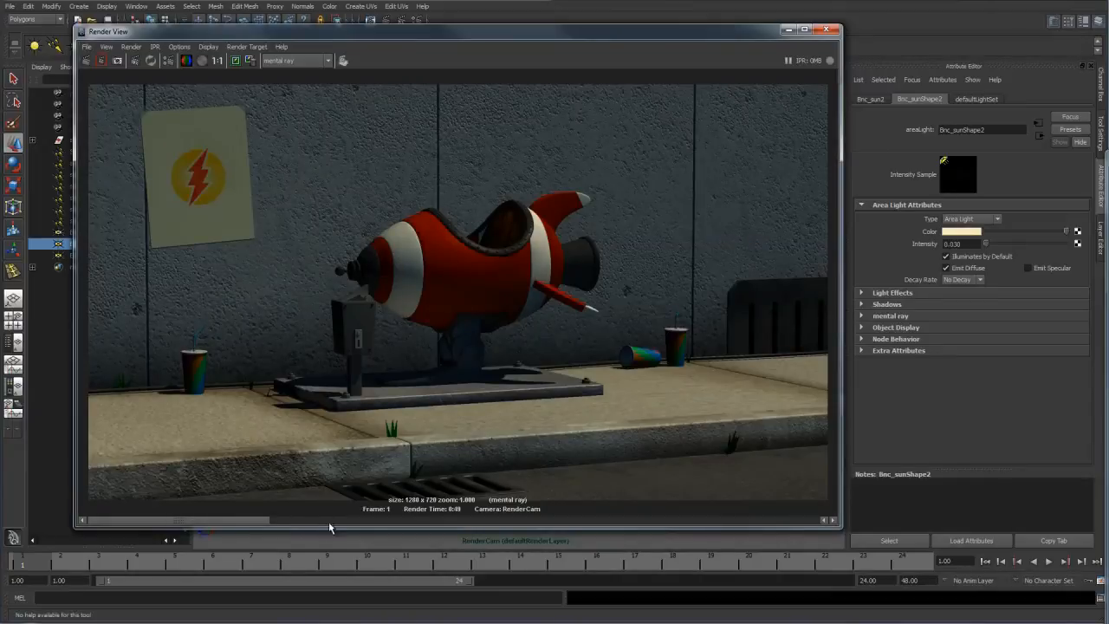
mouse_move(268, 521)
mouse_down()
mouse_move(357, 522)
mouse_move(264, 516)
mouse_up()
click(787, 29)
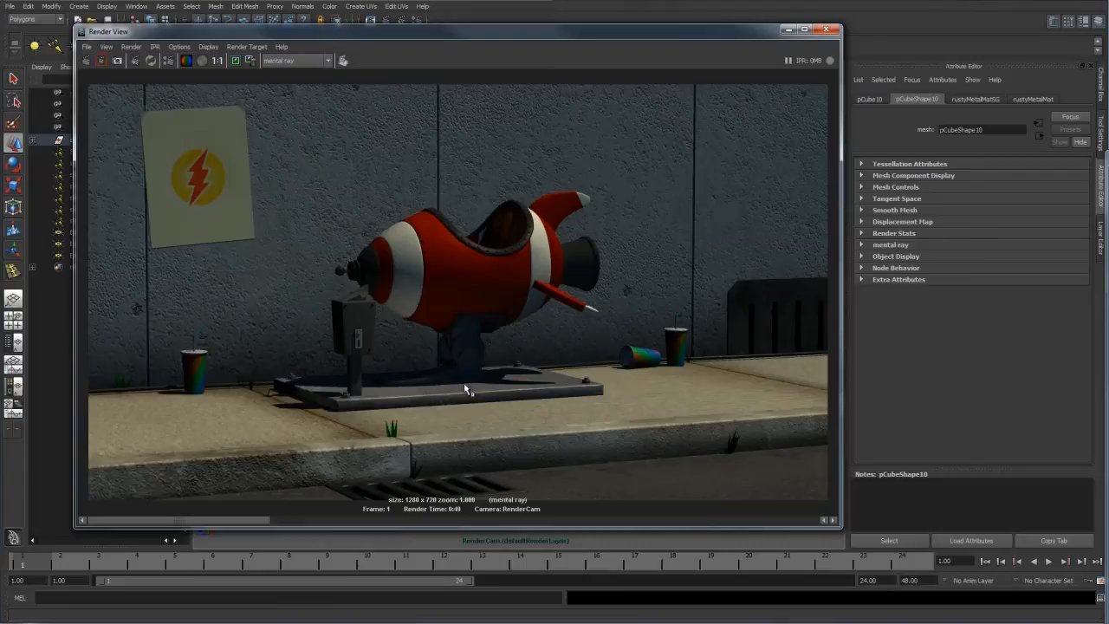
click(826, 30)
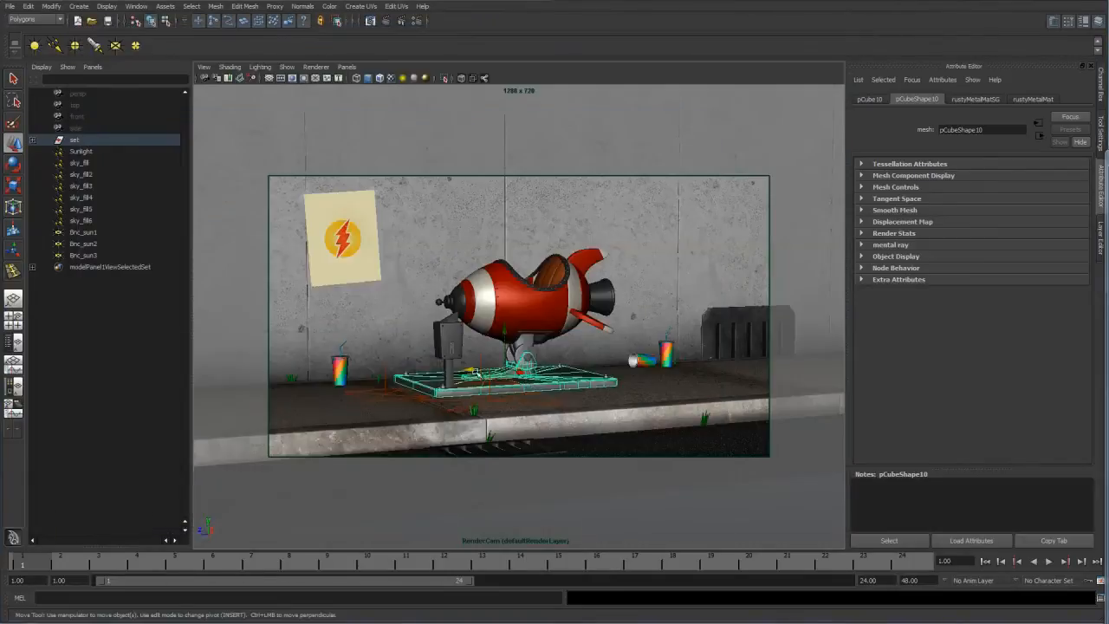
Return to the persp view, select Bnc_sun1 on the base plate, and set its intensity to 0.06
key(space)
drag(507, 379, 445, 88)
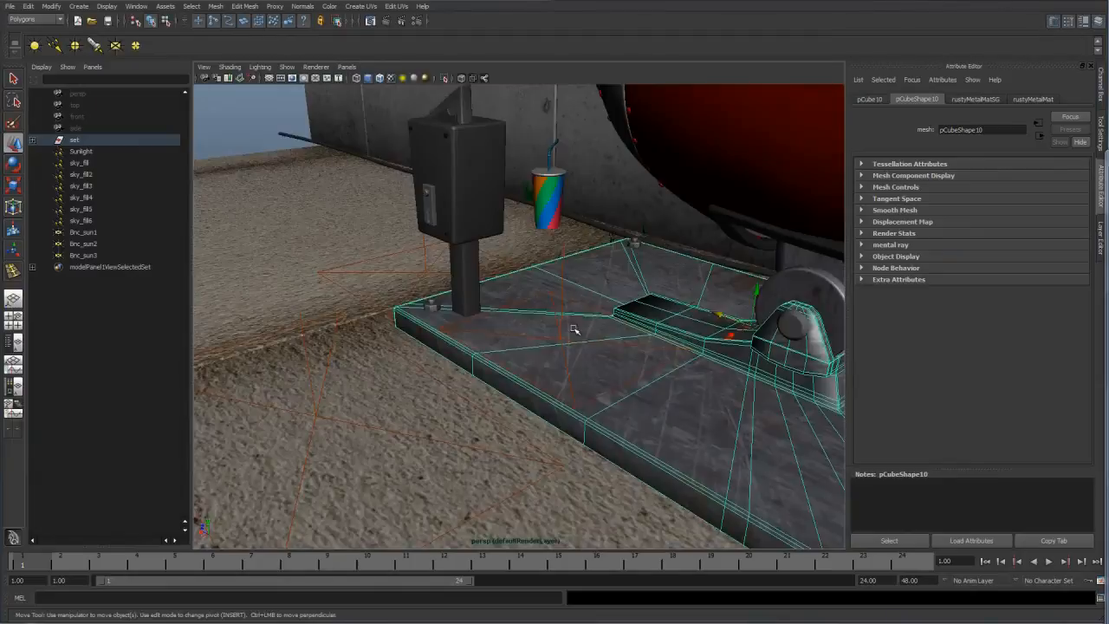
click(563, 311)
alt+drag(563, 312, 819, 315)
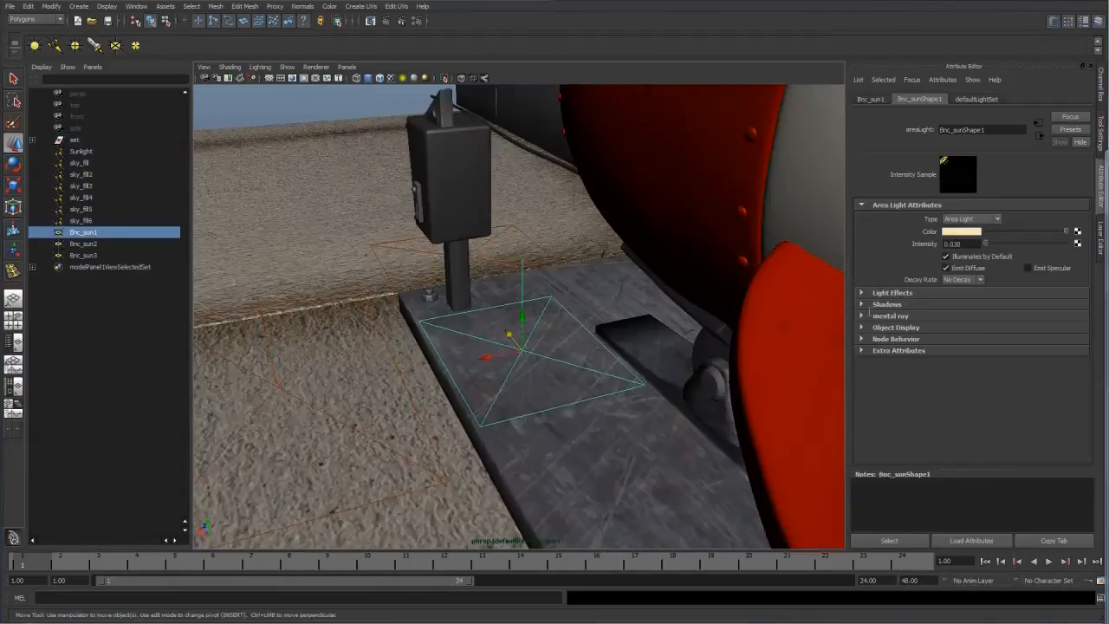
double_click(956, 244)
Switch to RenderCam and render only the region around the rocket's nose, the coin box and the base plate
click(346, 66)
mouse_move(414, 81)
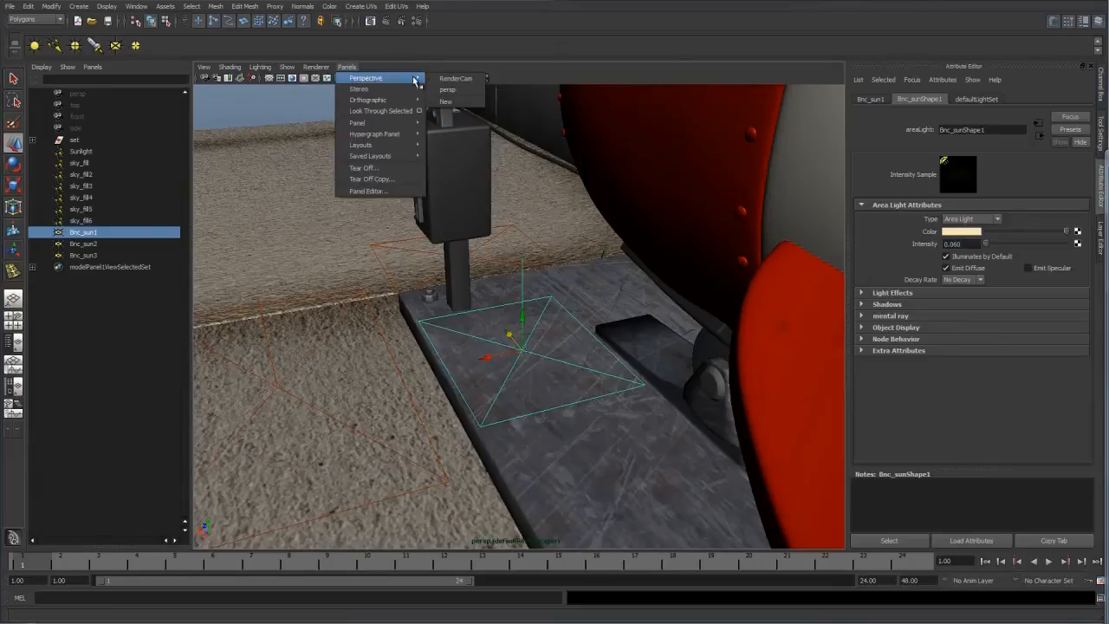
click(452, 78)
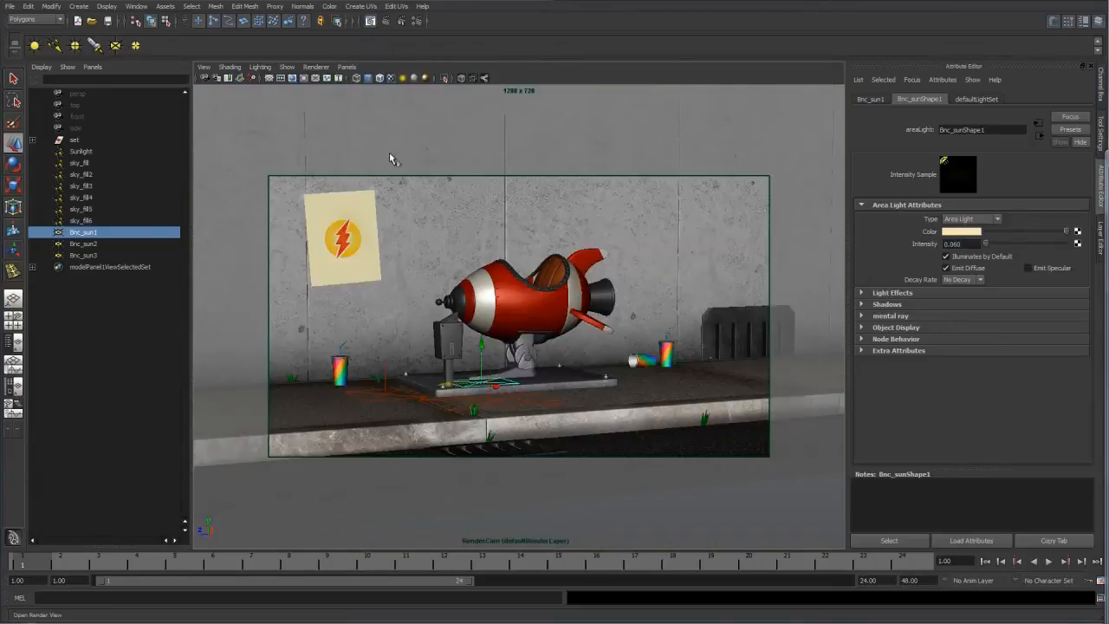
click(371, 22)
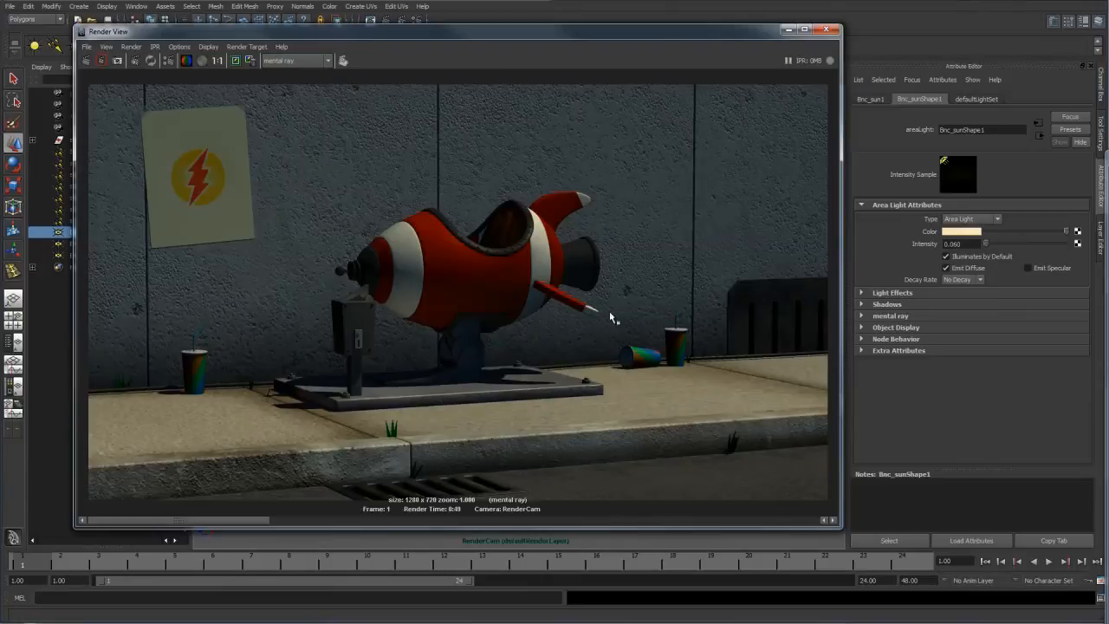
drag(256, 234, 512, 429)
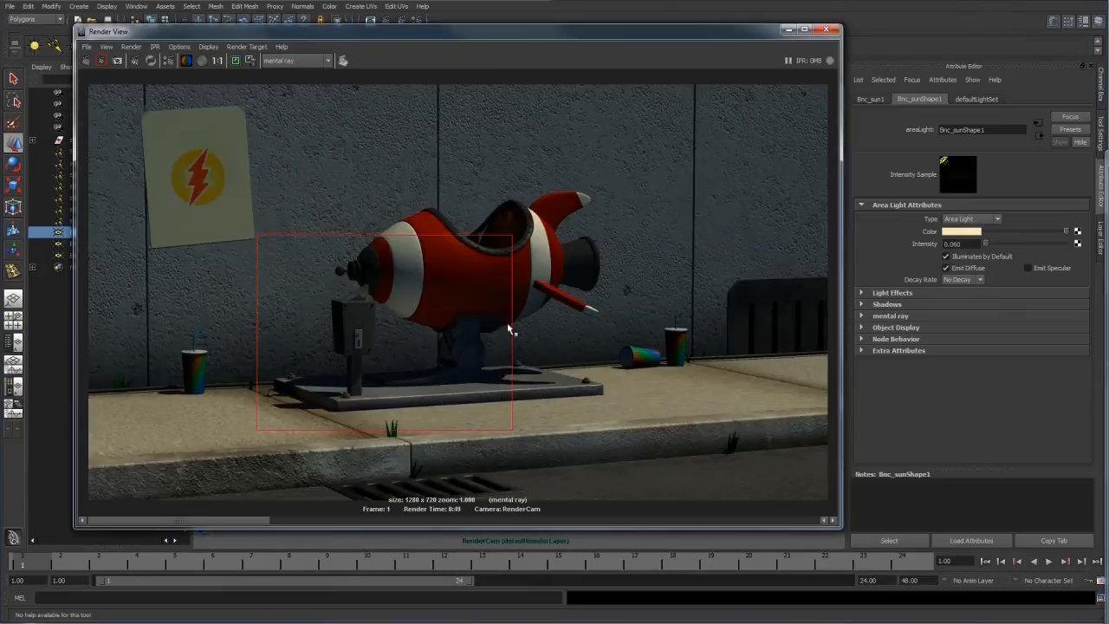
click(103, 59)
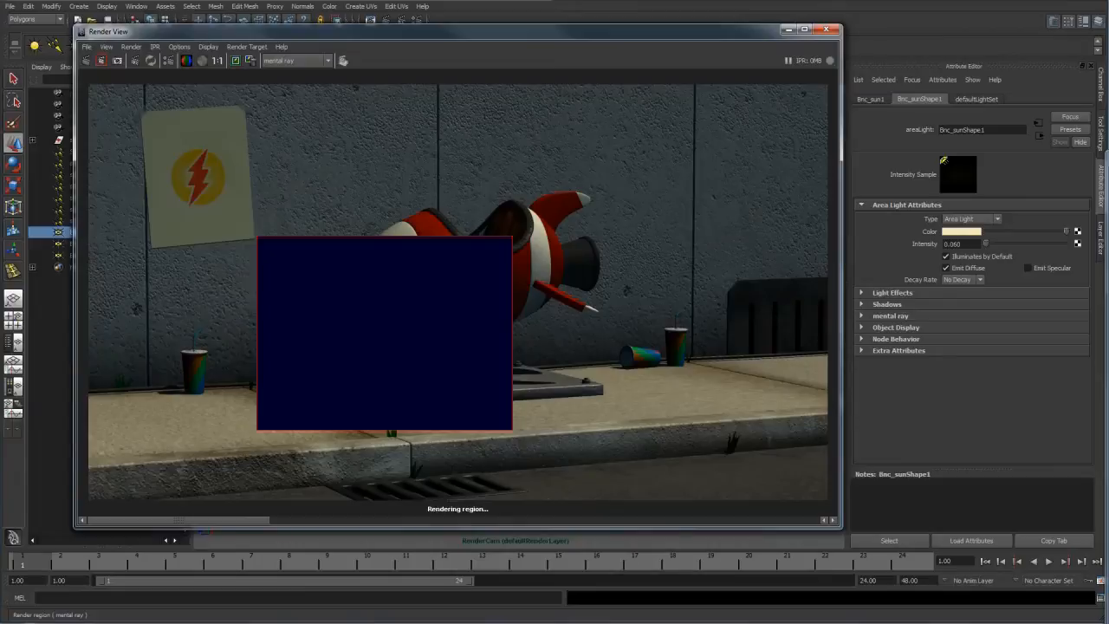
click(623, 297)
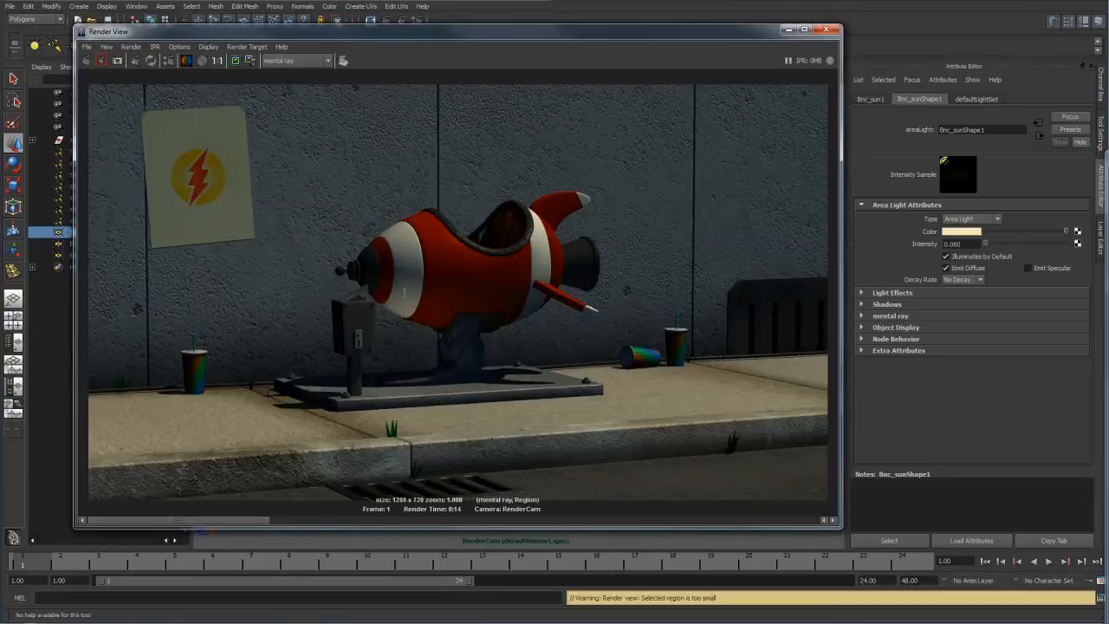
Set Bnc_sun1's intensity to 0.045, scale the light down slightly and nudge it toward the near edge of the base plate
click(955, 245)
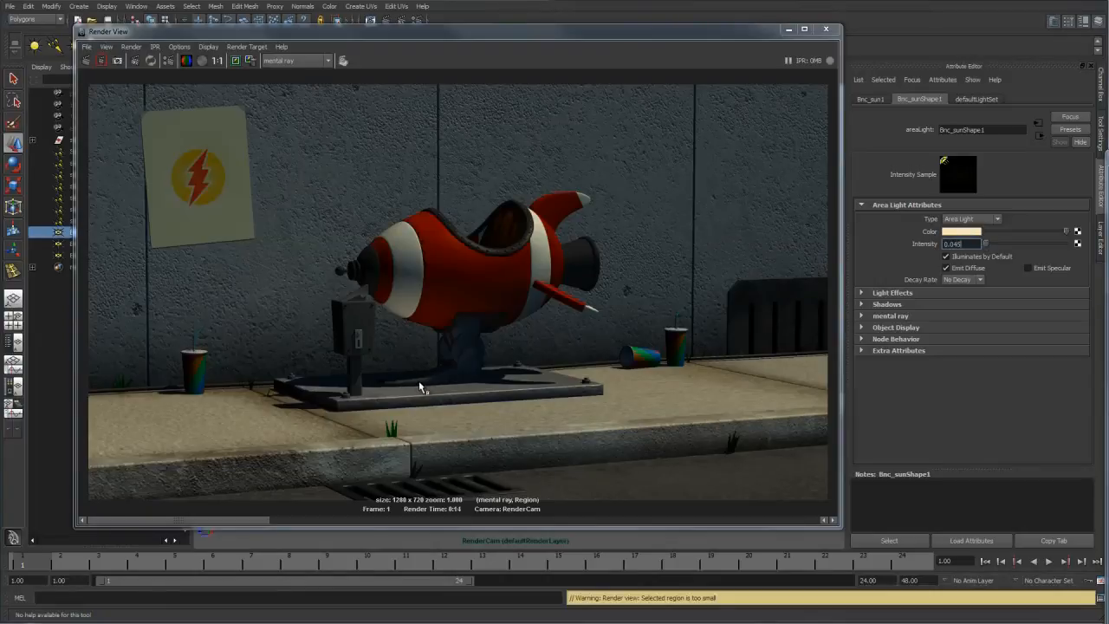
click(788, 31)
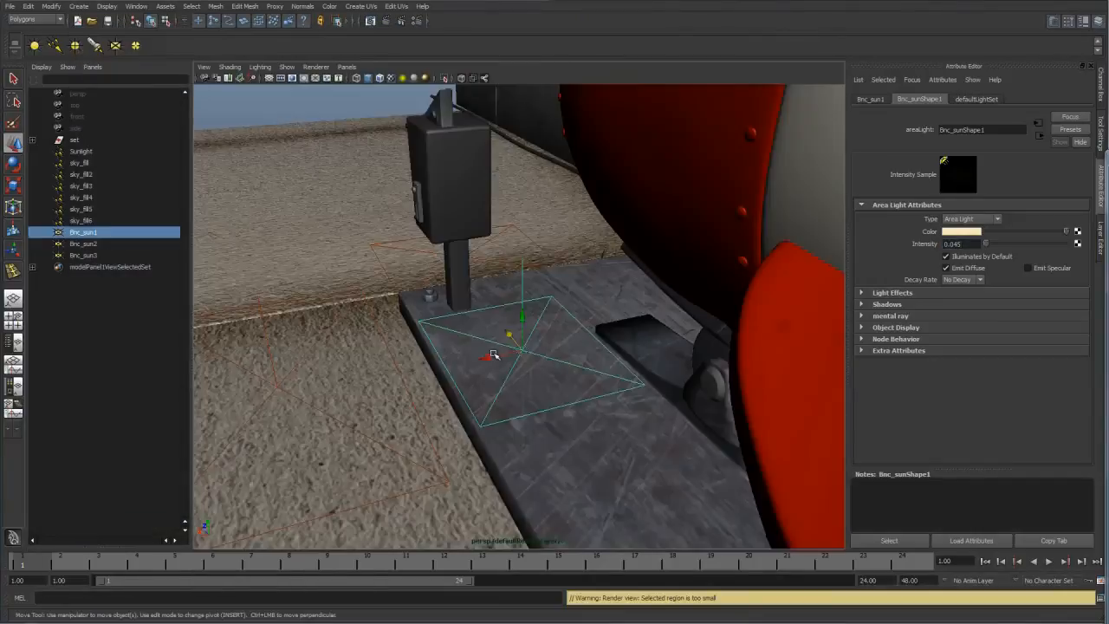
mouse_move(493, 355)
mouse_down()
mouse_move(484, 357)
mouse_move(503, 357)
mouse_move(477, 361)
mouse_up()
key(ctrl+z)
key(r)
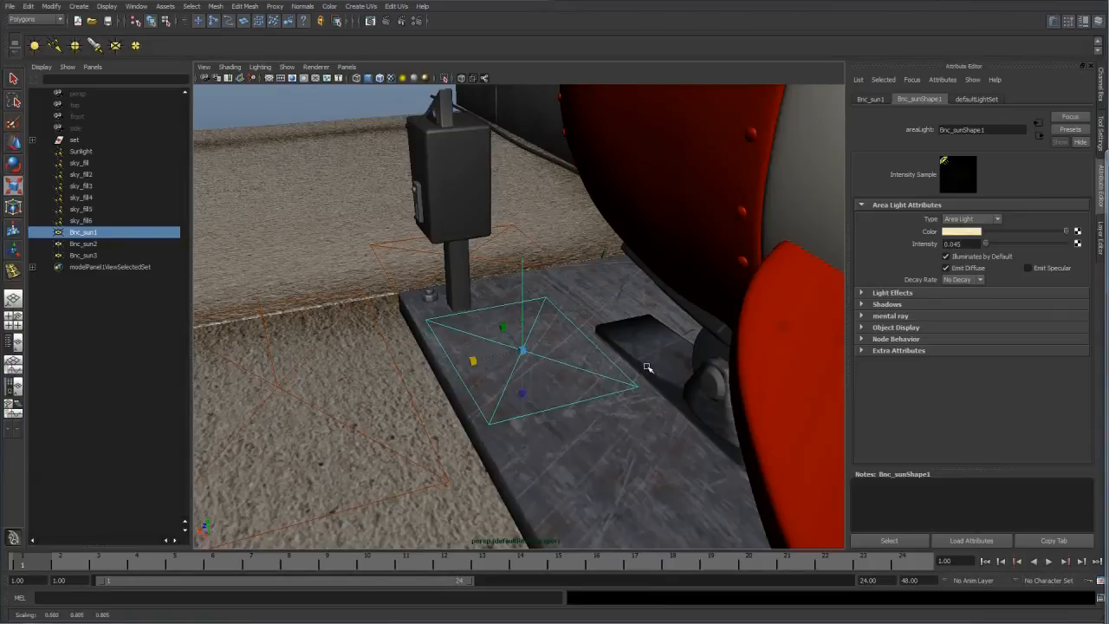
key(w)
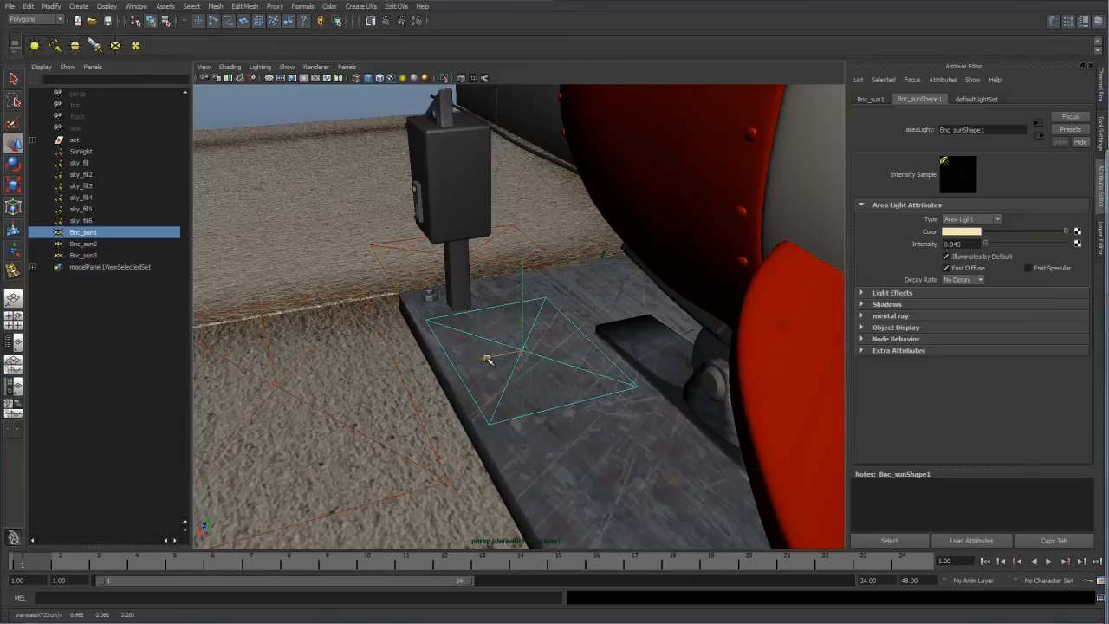
drag(488, 360, 482, 360)
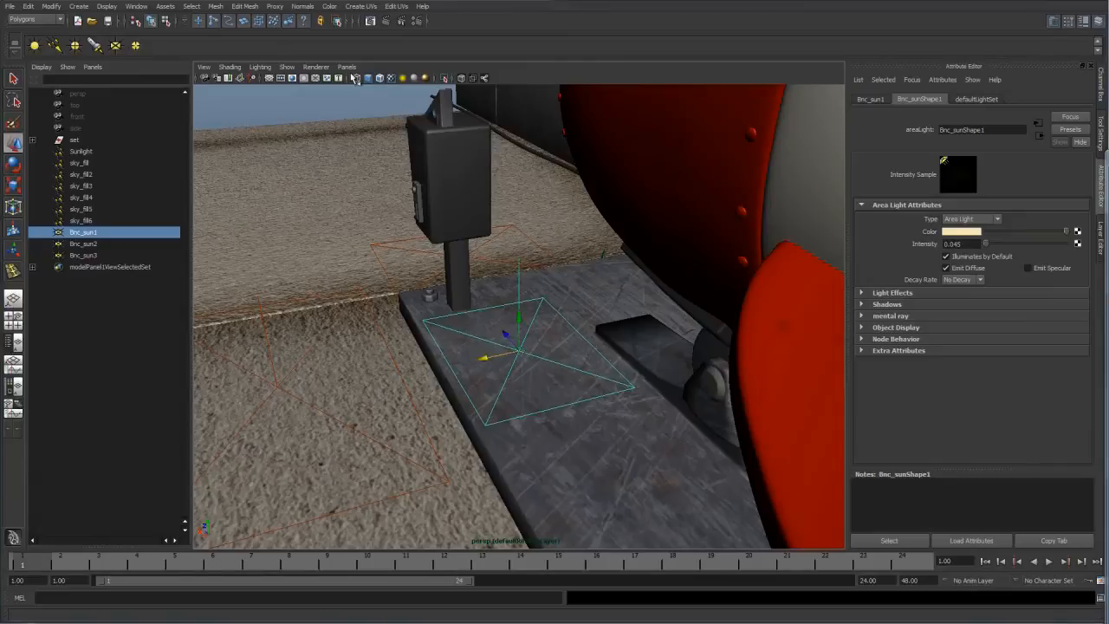
Switch to RenderCam and review the last render around the two cups behind the rocket
click(347, 67)
click(446, 81)
click(370, 20)
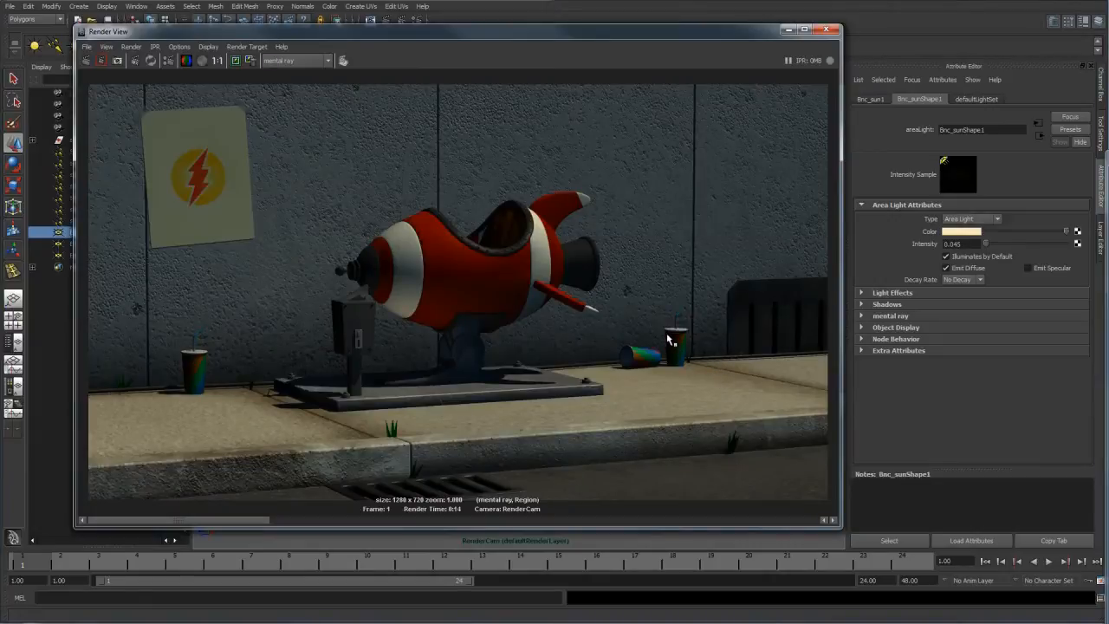
click(788, 29)
Return to the persp view, duplicate sky_fill5 and move the copy away from the cluster of sky fill lights
click(346, 66)
mouse_move(367, 77)
click(446, 89)
alt+drag(406, 364, 645, 170)
click(533, 269)
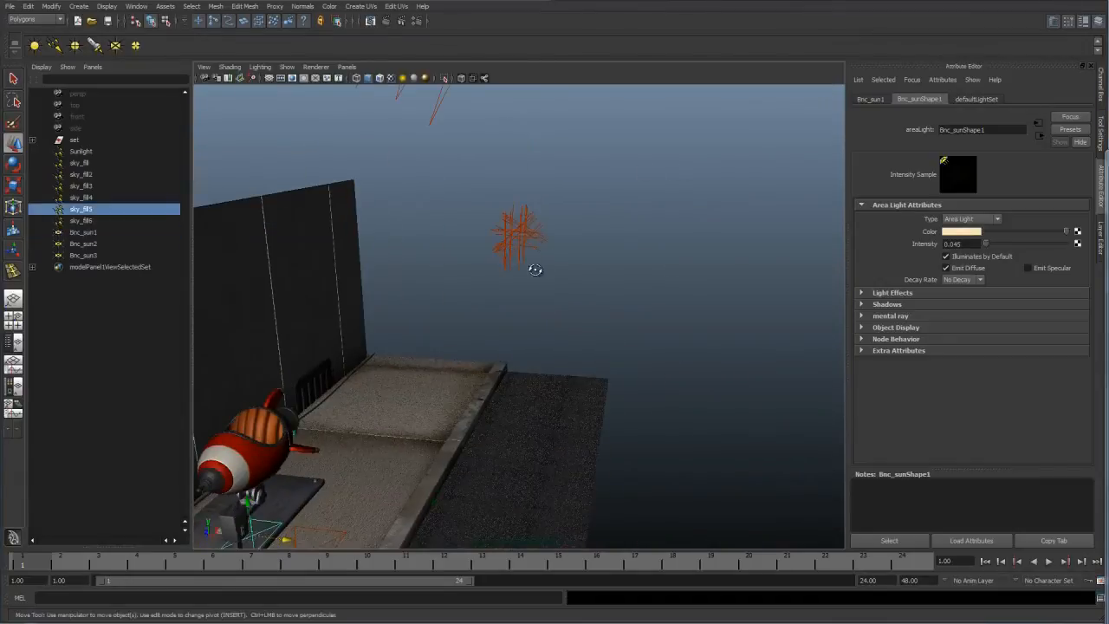
alt+drag(529, 289, 472, 291)
key(ctrl+d)
drag(395, 246, 381, 213)
Rotate sky_fill7 to a shallow angle so it lights the scene from the side
key(e)
alt+drag(505, 291, 598, 310)
middle_drag(599, 309, 596, 262)
alt+drag(463, 256, 489, 341)
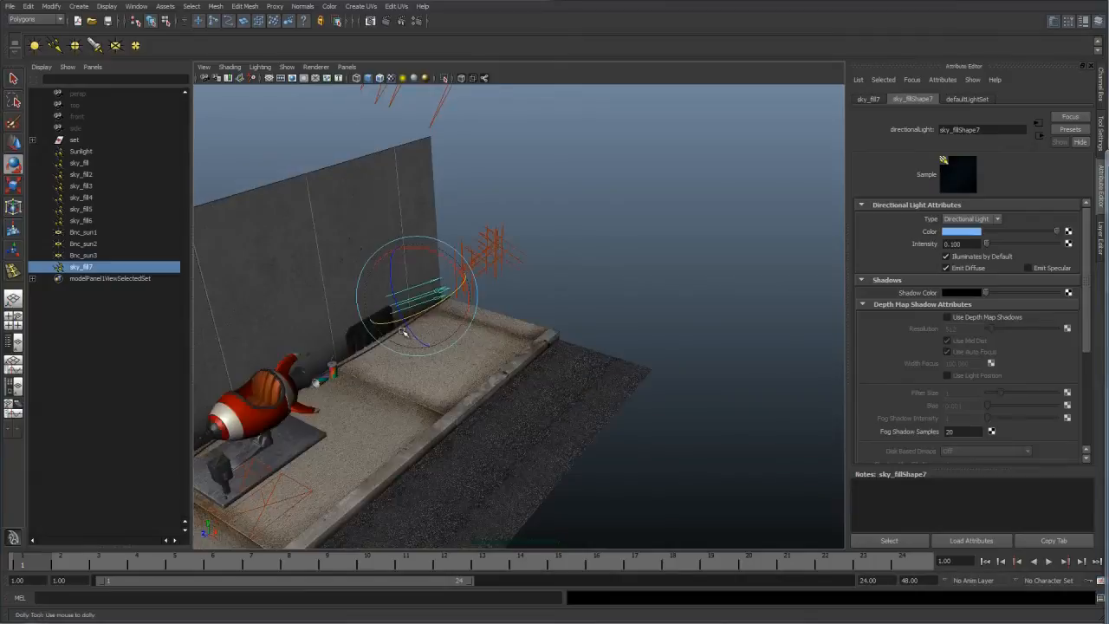
alt+drag(375, 330, 552, 344)
alt+right_drag(552, 344, 478, 326)
alt+drag(478, 326, 407, 329)
Switch to RenderCam, render only the region around the two cups behind the rocket, and compare it with the kept image
click(347, 66)
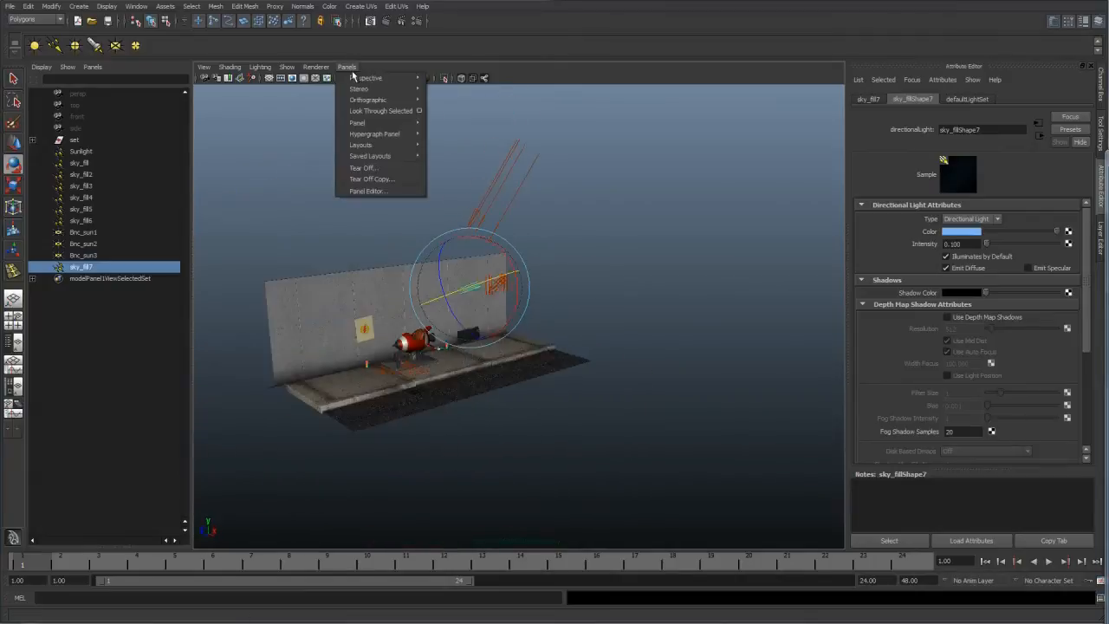
mouse_move(355, 81)
click(455, 78)
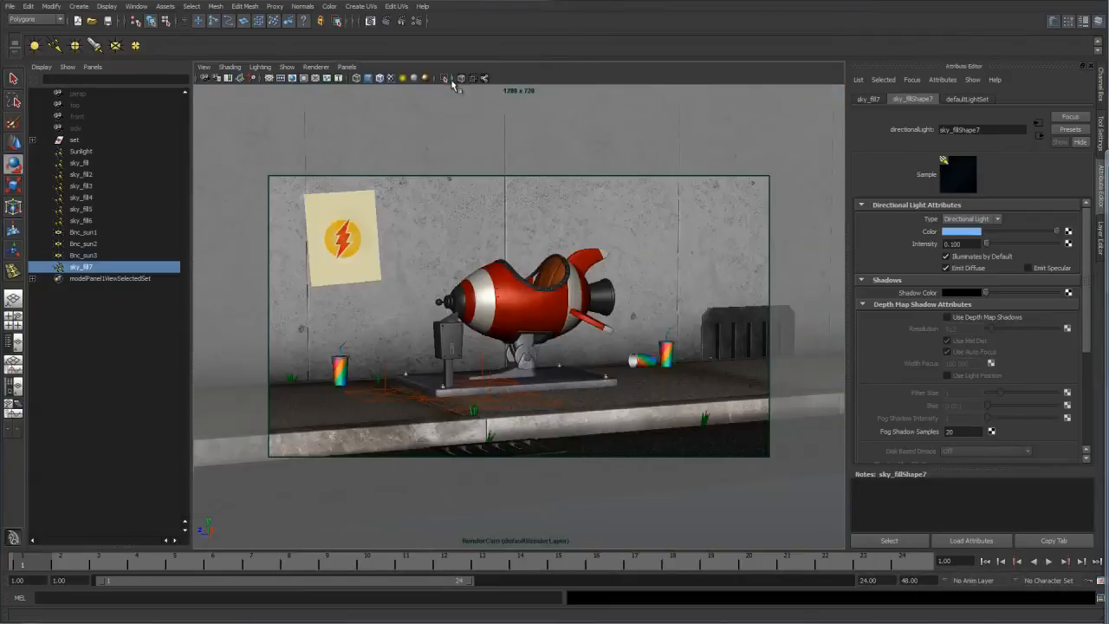
click(370, 20)
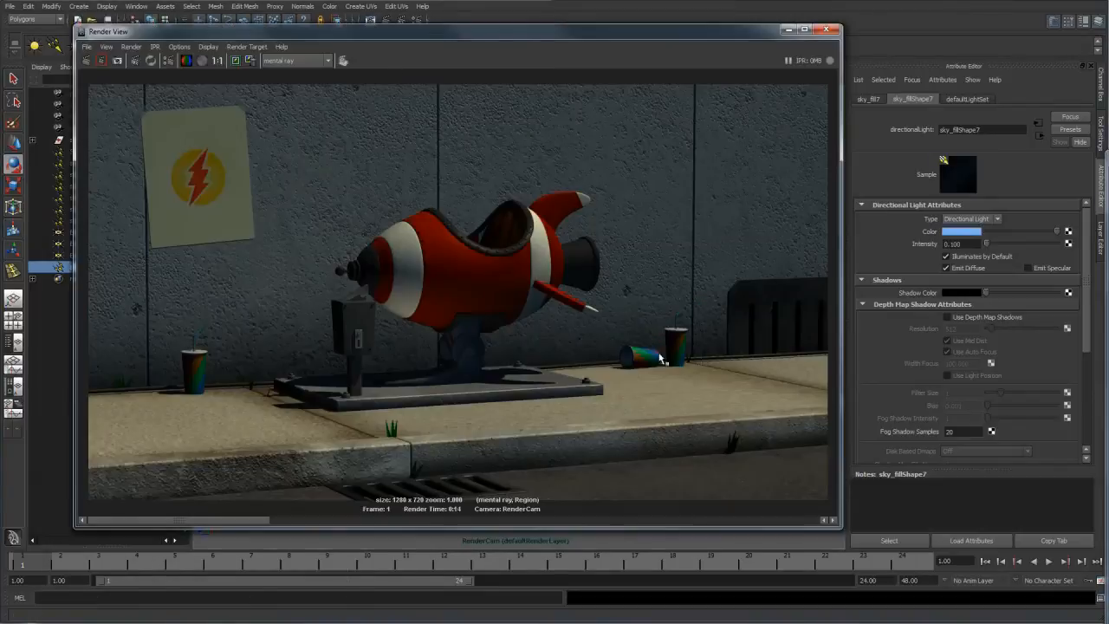
drag(701, 299, 608, 375)
click(235, 63)
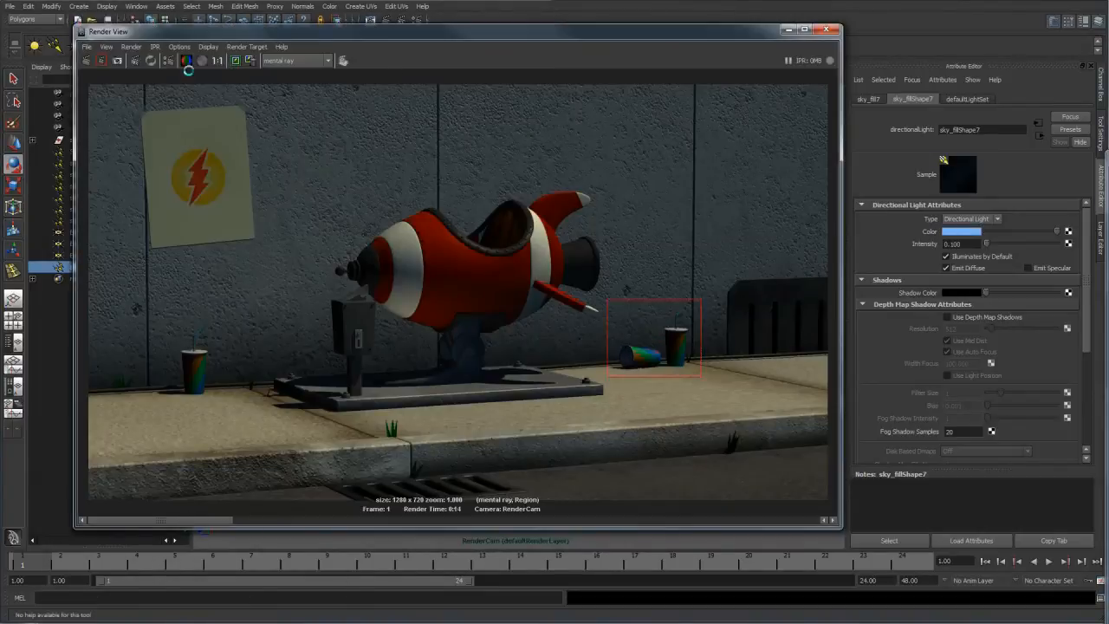
click(98, 60)
mouse_move(186, 520)
mouse_down()
mouse_move(339, 511)
mouse_move(185, 511)
mouse_move(200, 524)
mouse_up()
Set sky_fill7's intensity to 0.3
drag(974, 246, 951, 245)
key(BackSpace)
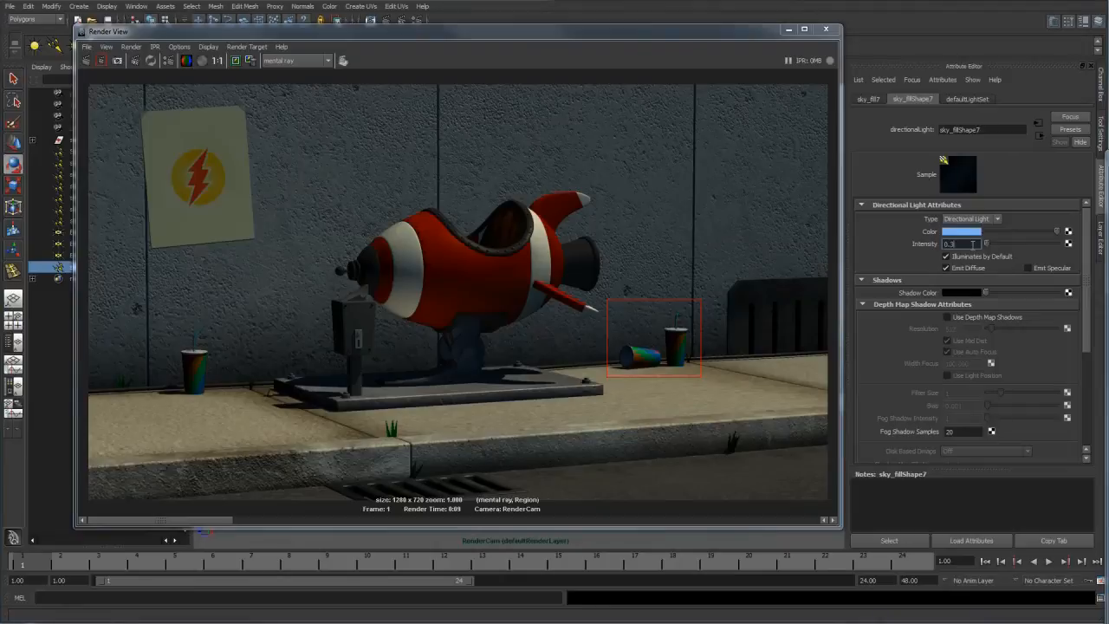
text(3)
key(Return)
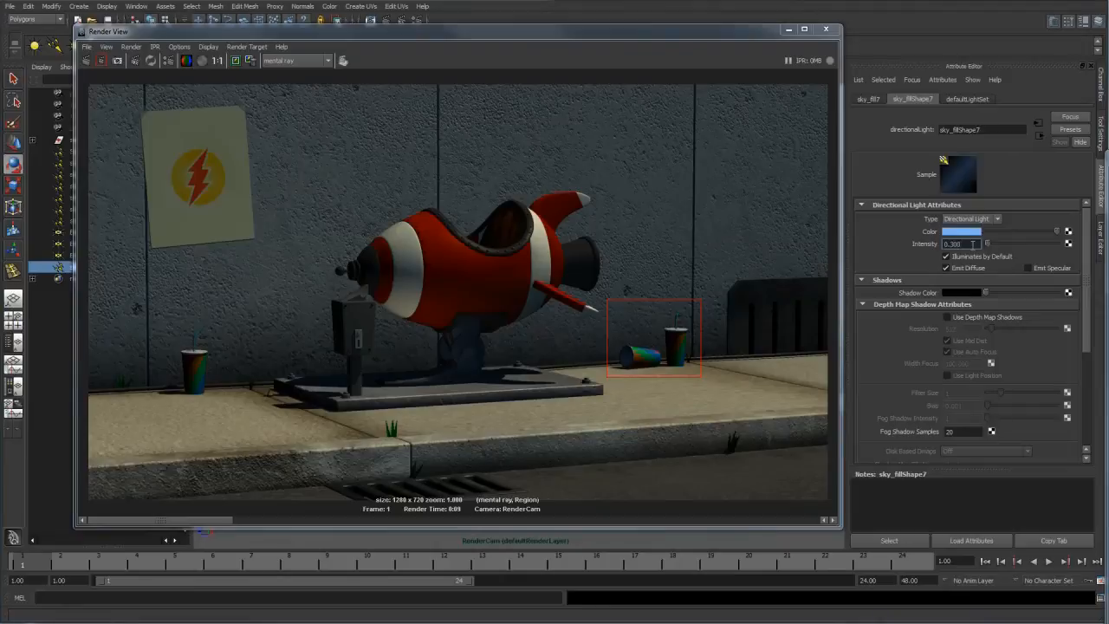
click(793, 32)
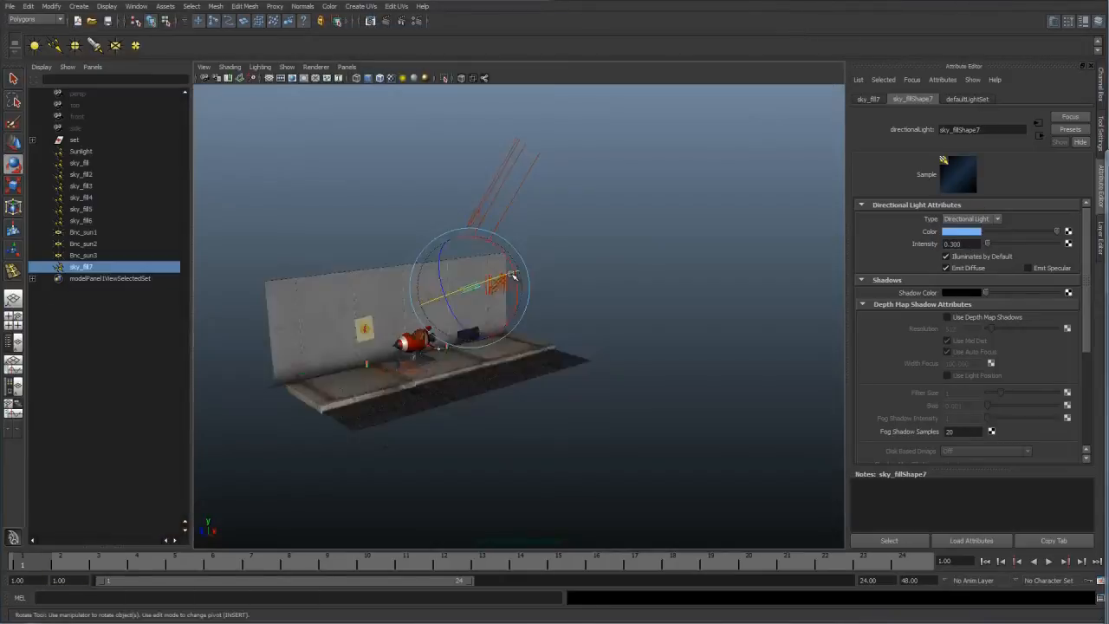
Adjust sky_fill7's rotation in the persp view and set its intensity to 0.15
alt+drag(537, 369, 523, 390)
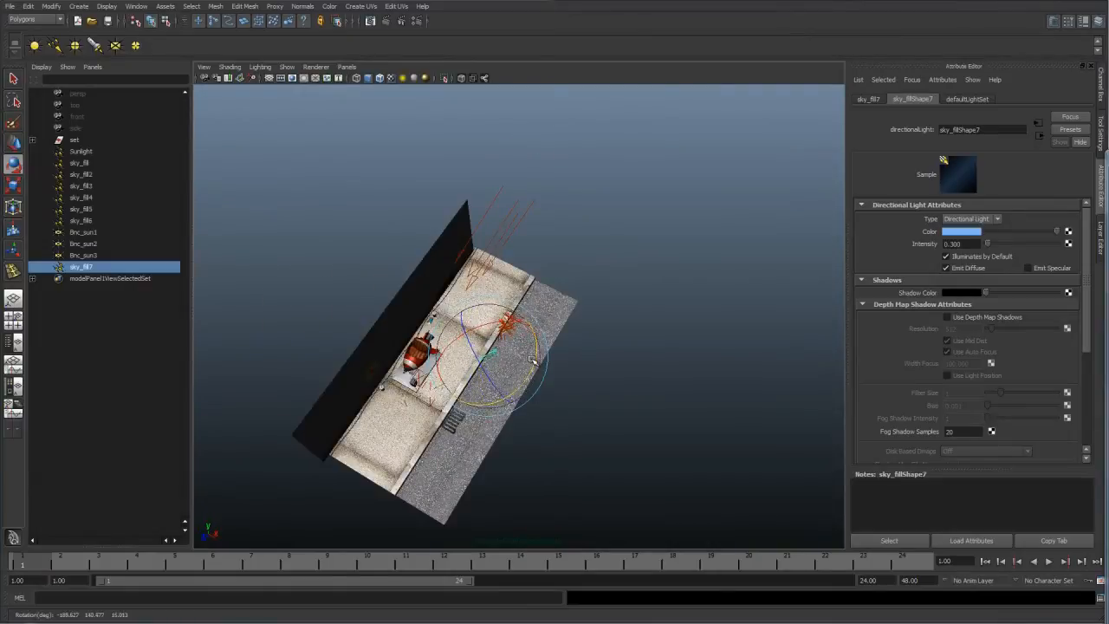
alt+drag(531, 358, 523, 332)
scroll(397, 323, up, 4)
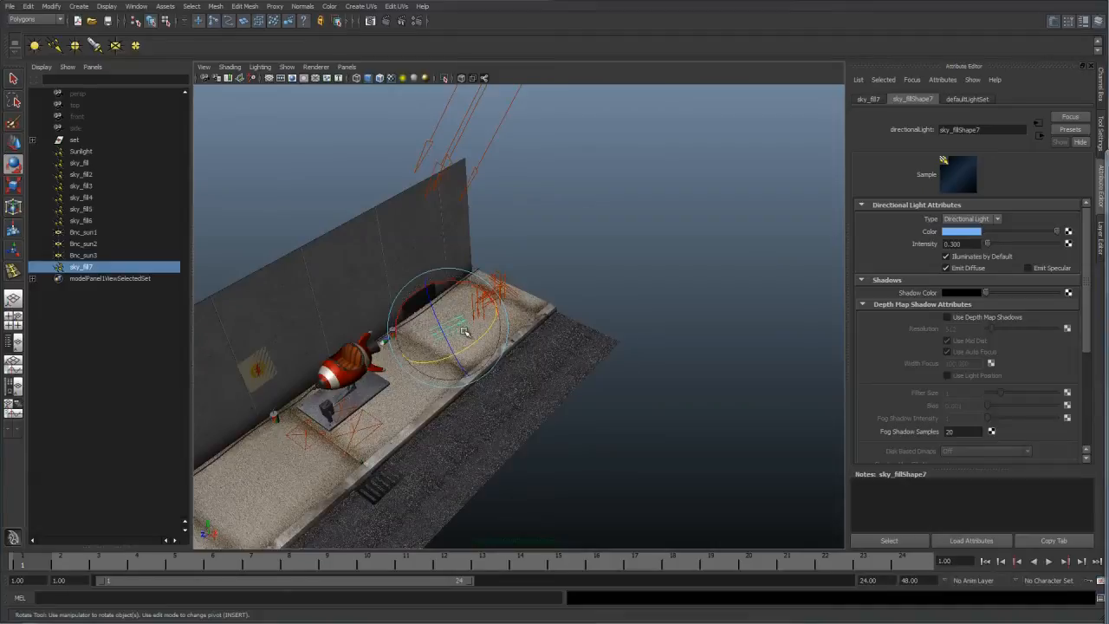
click(956, 244)
text(15)
key(Return)
Duplicate sky_fill7 and rotate the copy to aim in a different direction across the sidewalk
alt+drag(616, 326, 629, 318)
key(ctrl+d)
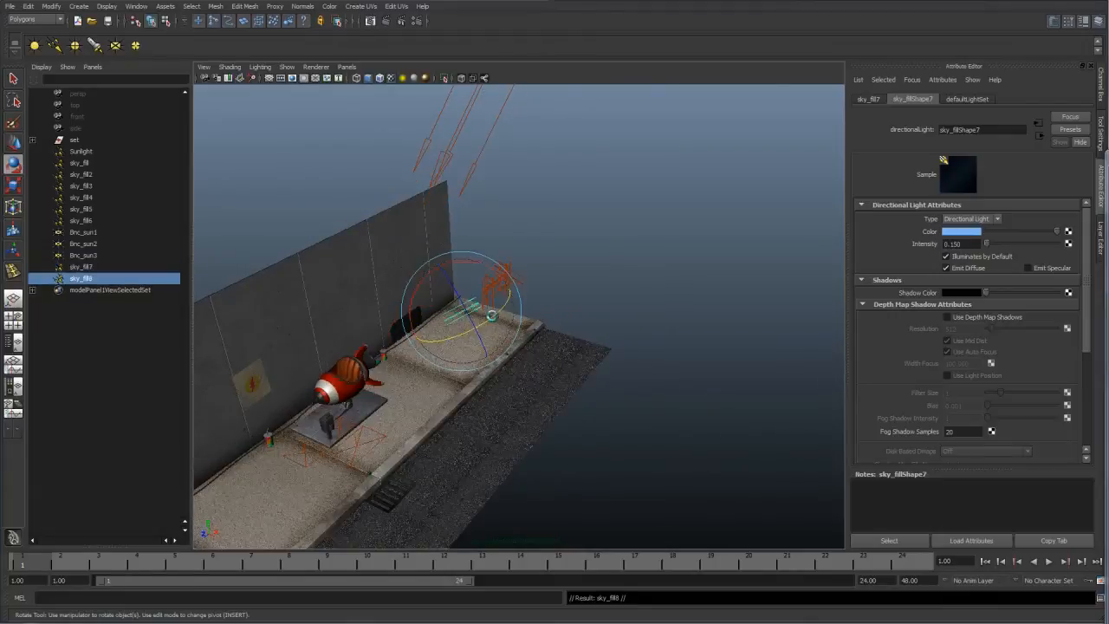
drag(427, 343, 574, 237)
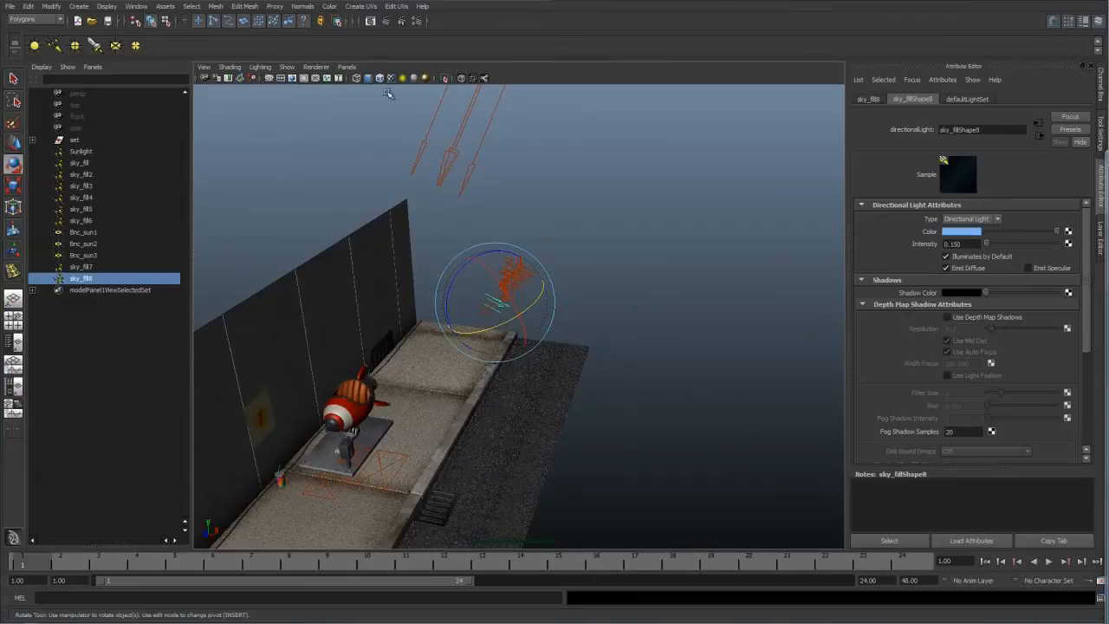
Render the region around the two cups from RenderCam again and compare it with the kept images
click(346, 67)
mouse_move(364, 78)
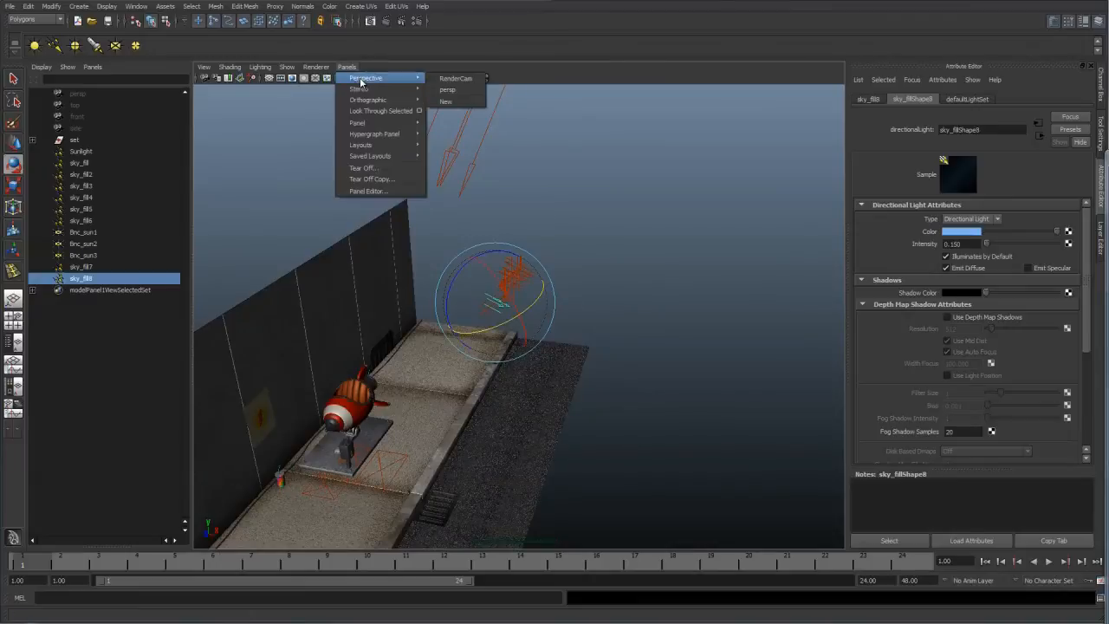
click(454, 78)
click(369, 21)
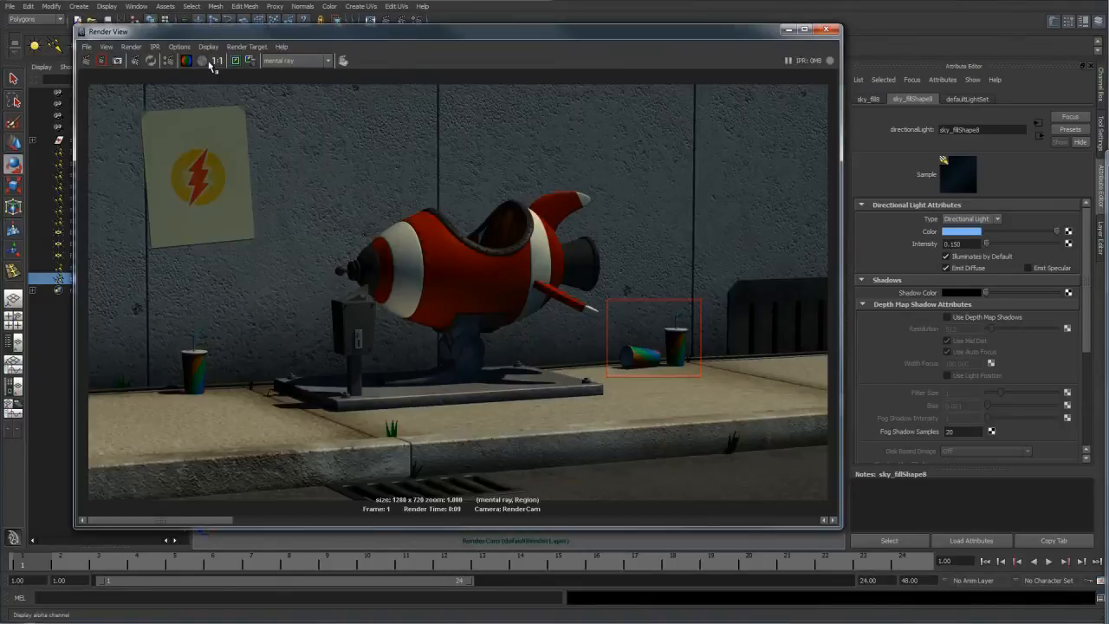
click(236, 62)
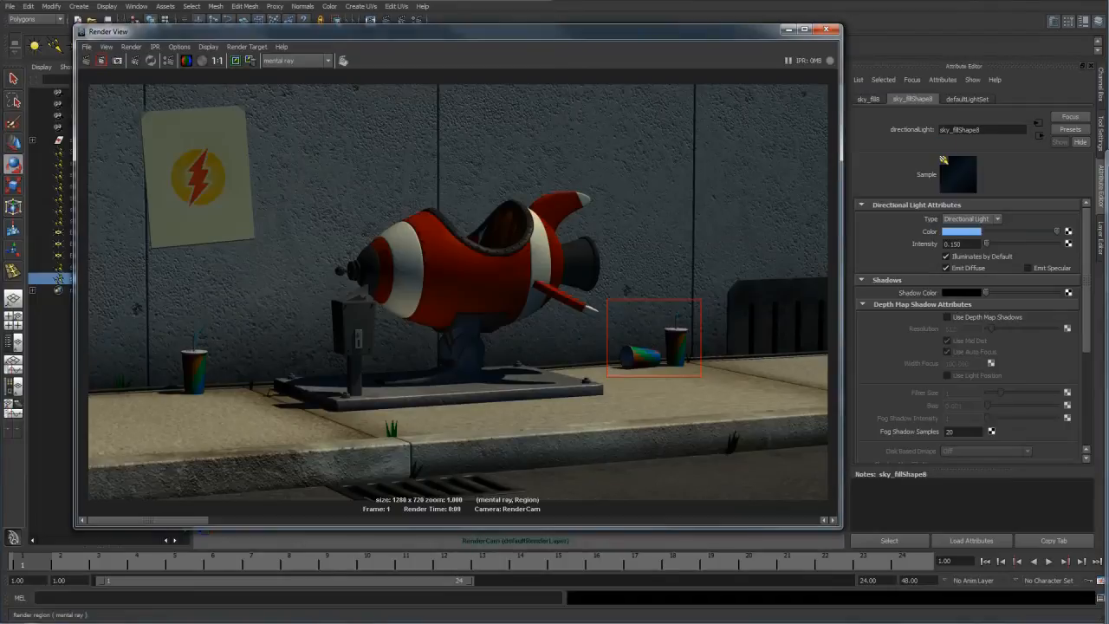
mouse_move(185, 522)
mouse_down()
mouse_move(280, 524)
mouse_move(154, 519)
mouse_move(280, 519)
mouse_move(193, 521)
mouse_up()
click(251, 520)
click(163, 520)
Render the full RenderCam frame to check all the lights together, then close the render window
click(88, 61)
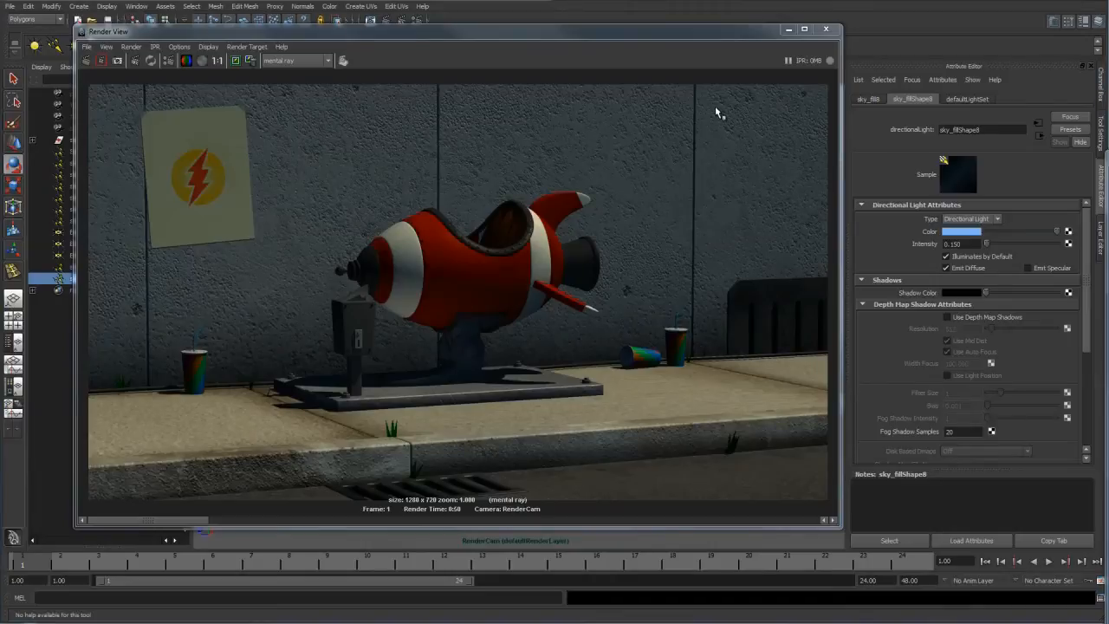
drag(437, 34, 482, 46)
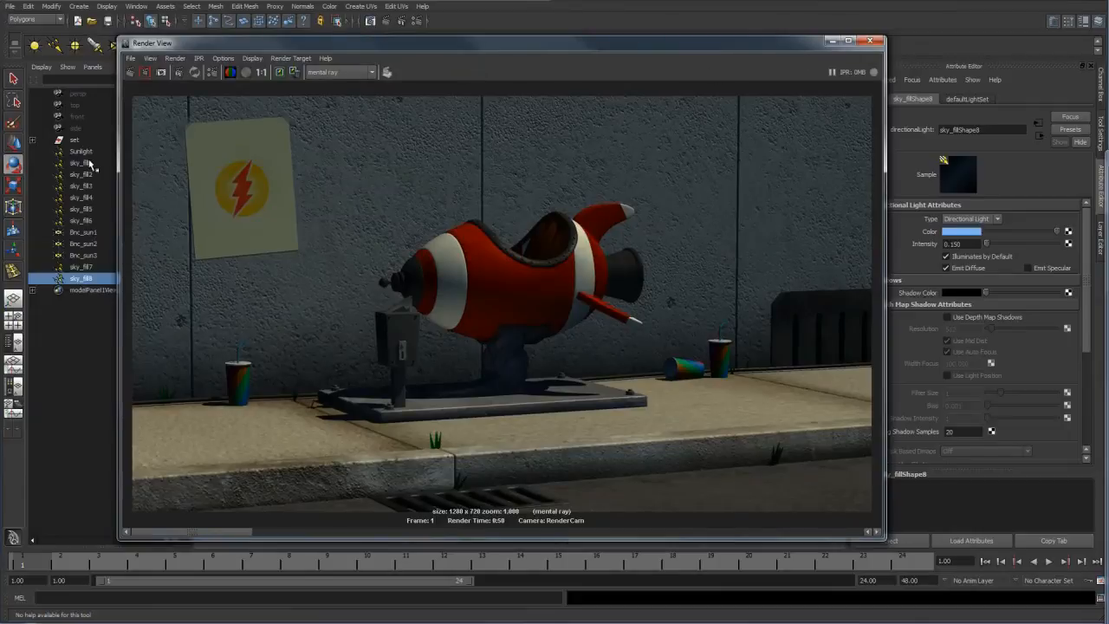
click(869, 41)
Hide the bounce lights Bnc_sun1, Bnc_sun2 and Bnc_sun3 as well as Sunlight
drag(101, 237, 132, 257)
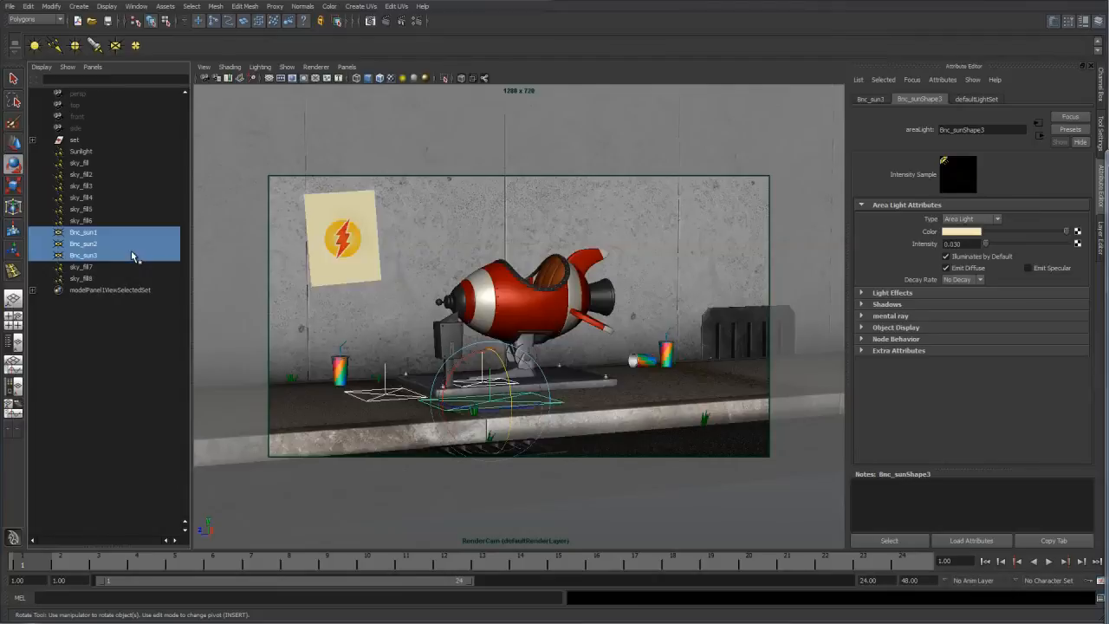
key(ctrl+h)
click(98, 153)
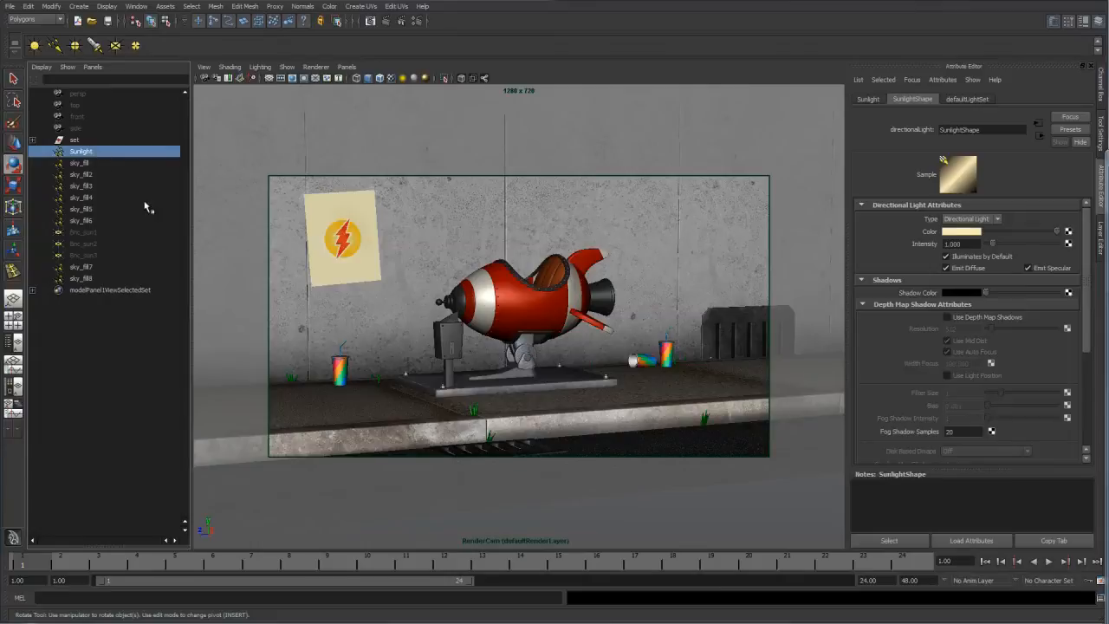
key(ctrl+h)
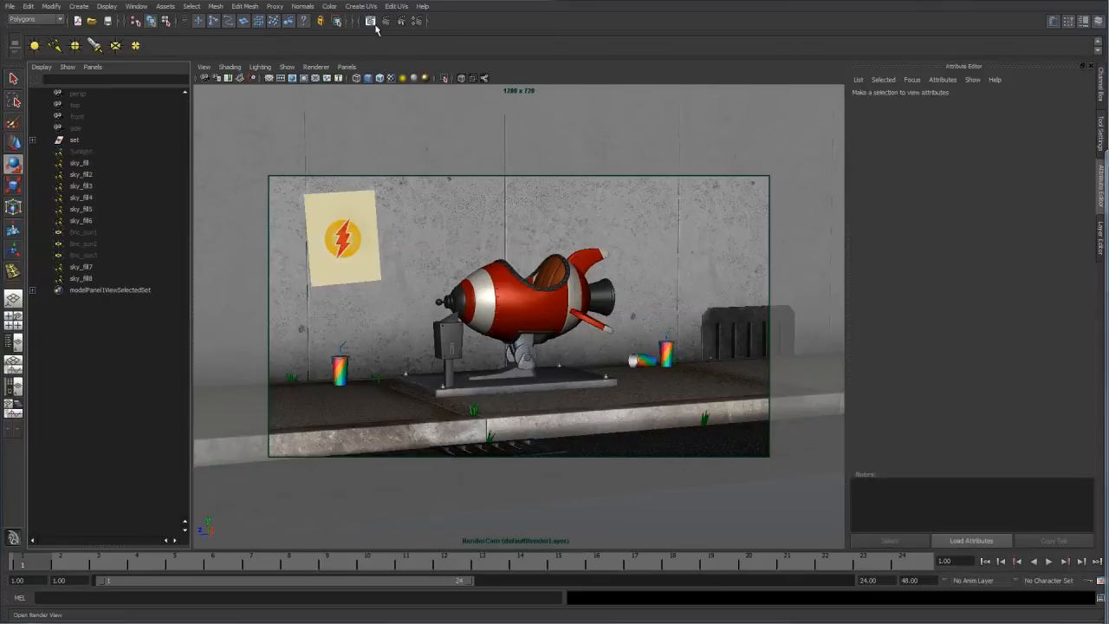
Keep the current image and render the RenderCam view with only the sky fill lights
click(369, 22)
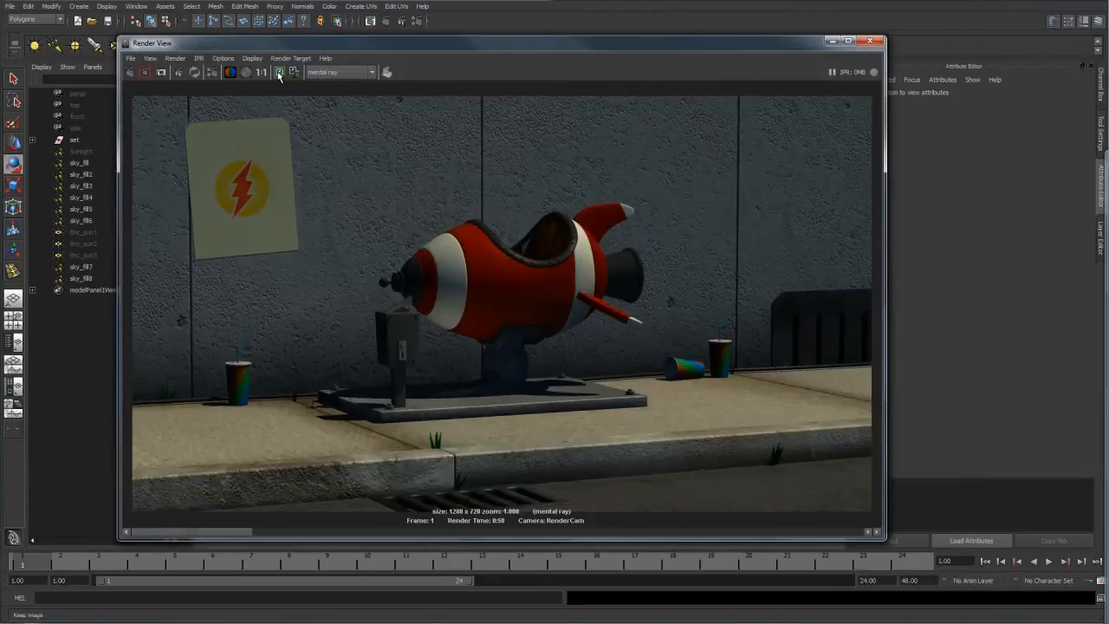
click(130, 71)
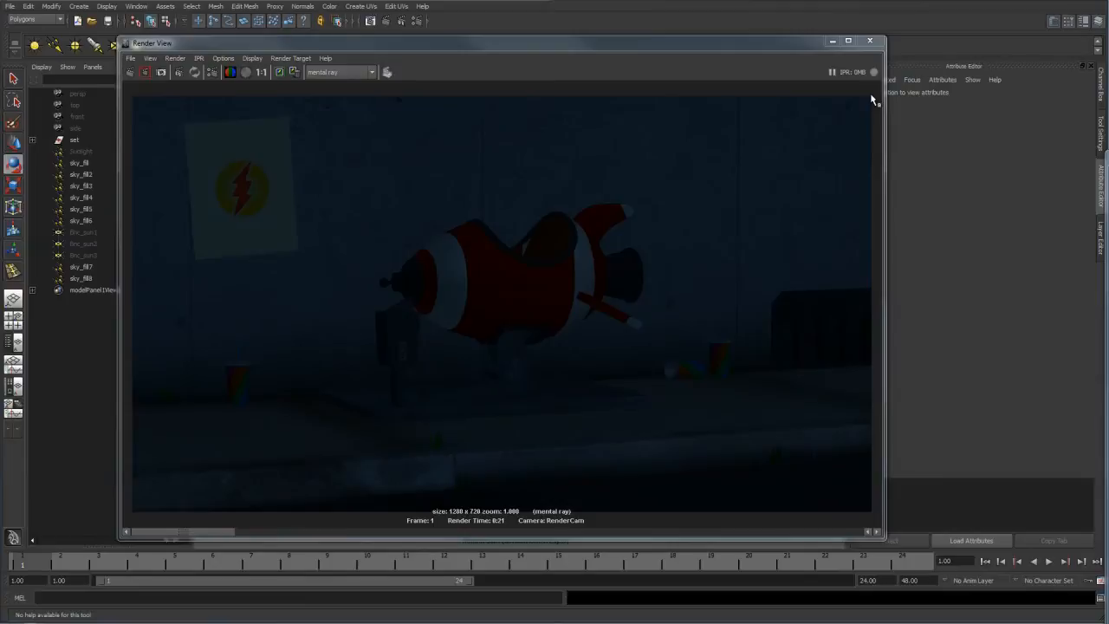
click(833, 41)
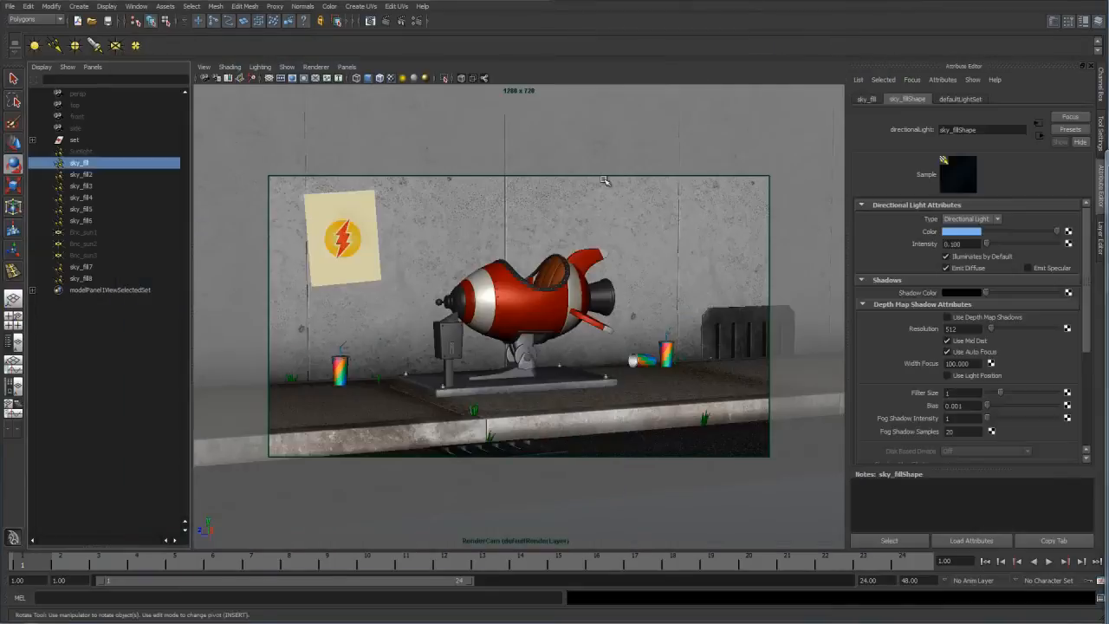
Return to the persp view, move sky_fill out of the cluster of fill lights, and set its intensity to 0.3
click(347, 67)
mouse_move(398, 78)
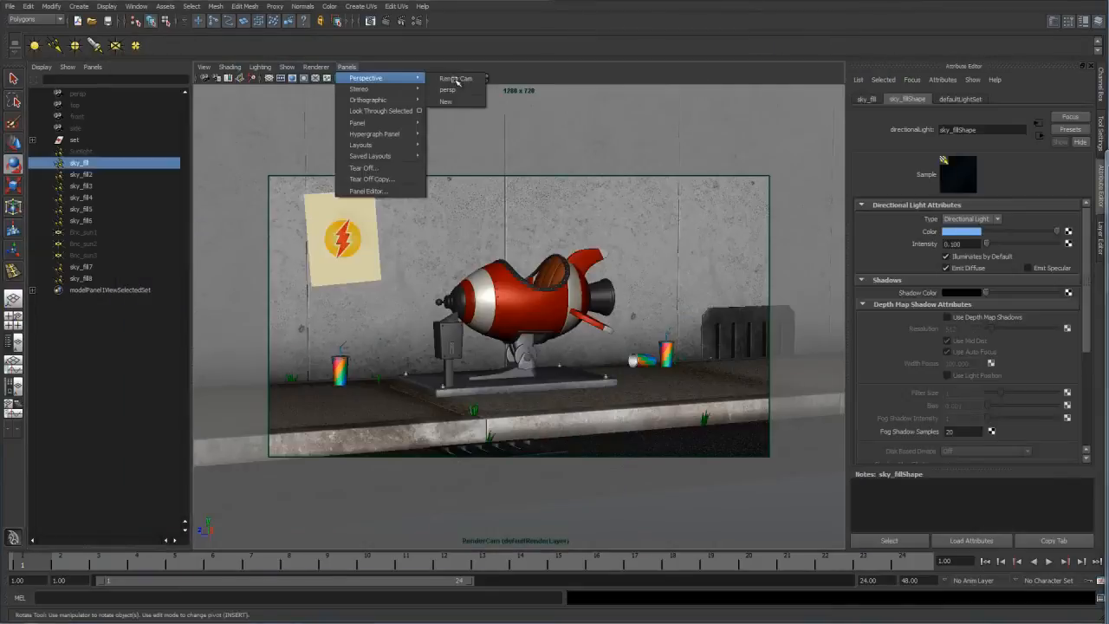
click(449, 89)
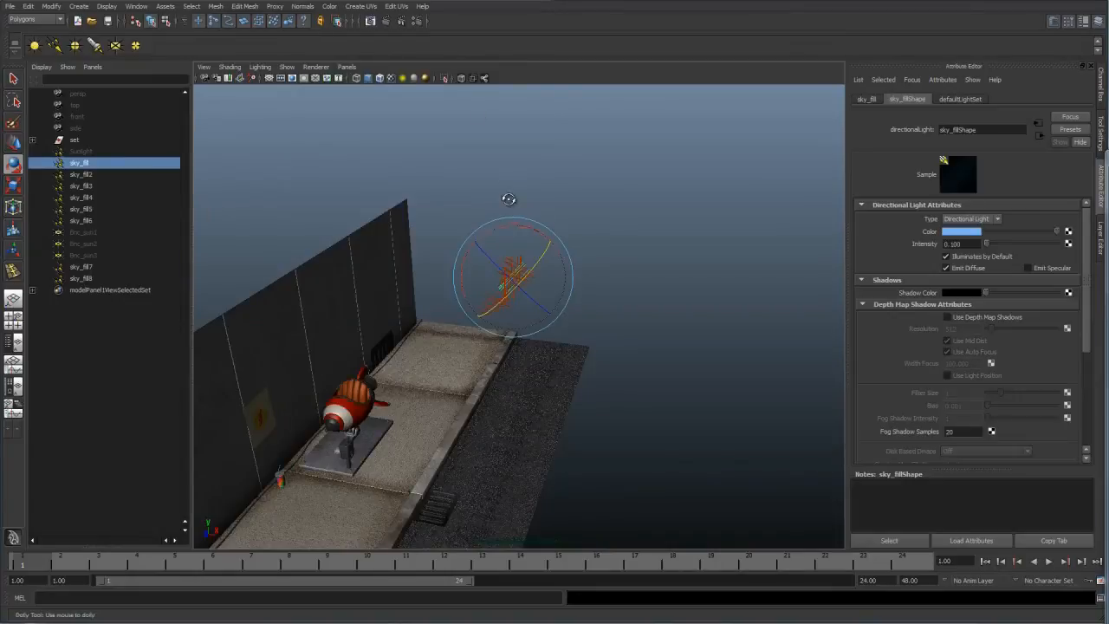
alt+right_drag(511, 198, 589, 272)
alt+drag(589, 272, 505, 261)
key(w)
drag(402, 268, 596, 233)
drag(976, 244, 920, 248)
text(.3)
key(Return)
Move sky_fill4 out of the cluster of fill lights and change its intensity
alt+drag(571, 243, 507, 279)
click(534, 251)
key(w)
alt+drag(631, 235, 701, 205)
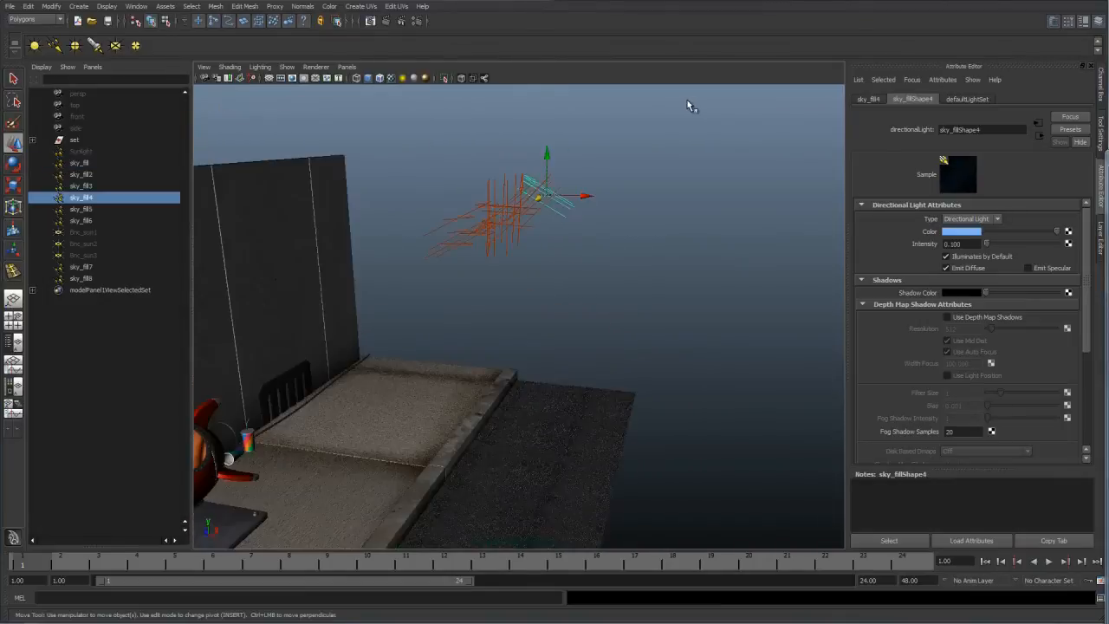
double_click(949, 244)
key(Return)
Move sky_fill2 out beside the other separated fill lights and set its intensity to 0.3
alt+drag(624, 299, 453, 211)
click(453, 211)
alt+drag(492, 264, 884, 231)
double_click(960, 244)
drag(972, 243, 912, 242)
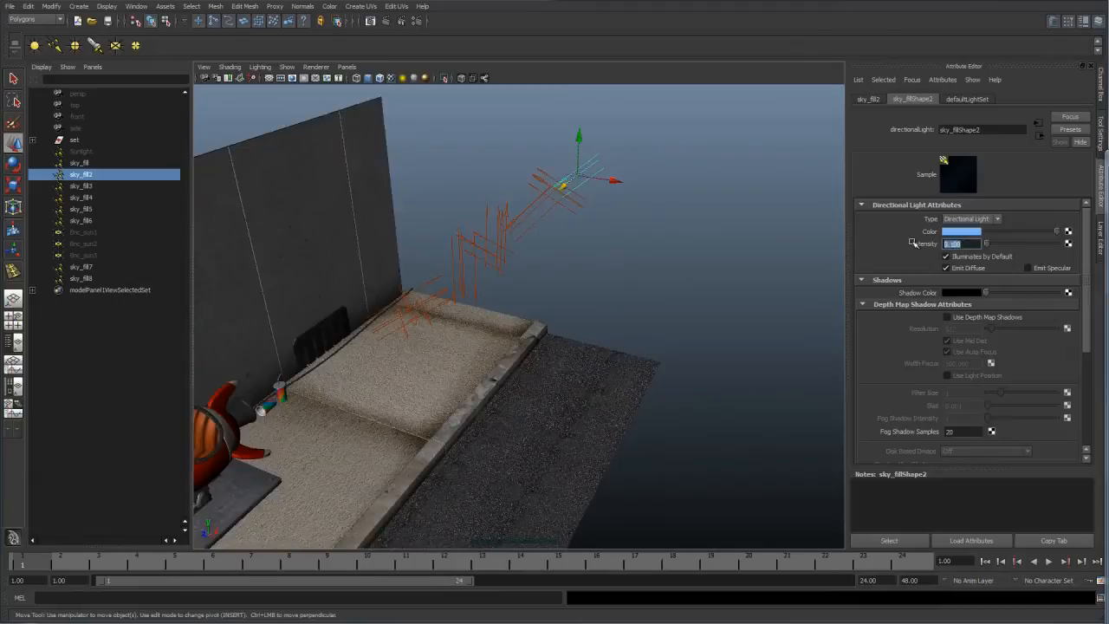
text(.3)
key(Return)
key(bracketleft)
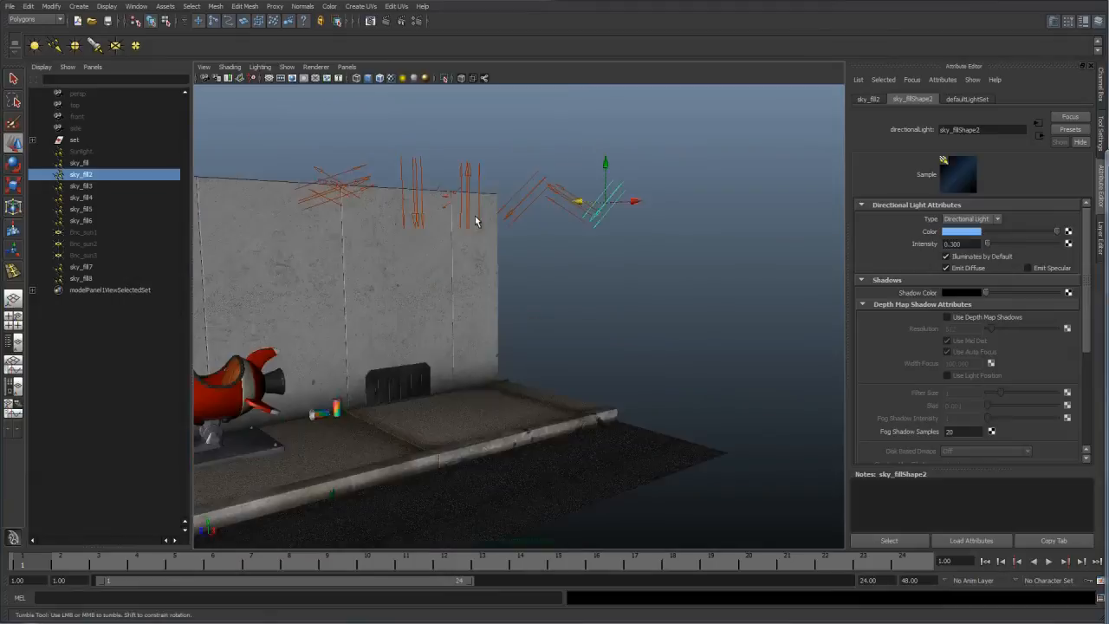
Select the sky_fill3 light in the cluster above the wall and set its intensity to 0.3
key(bracketleft)
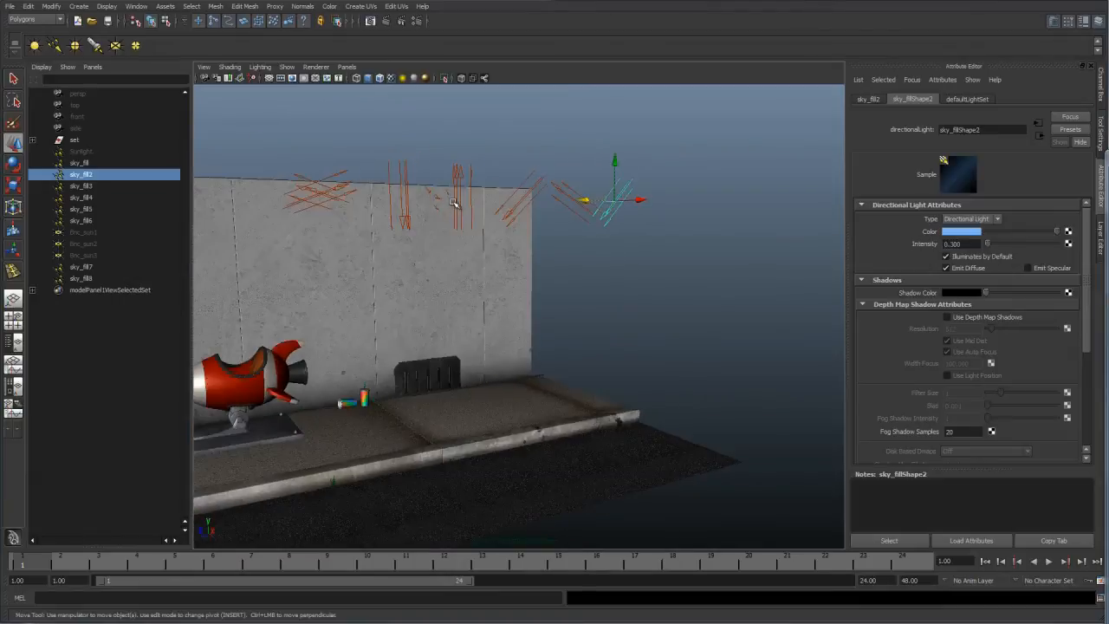
click(447, 193)
text(.3)
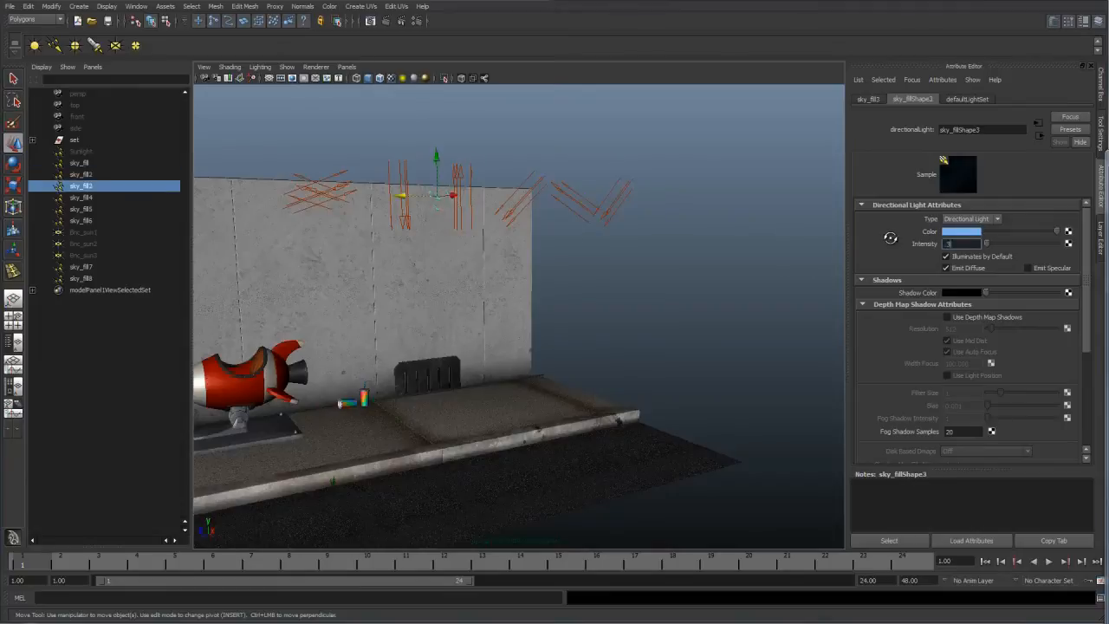
key(Return)
Render the RenderCam view with only the rebalanced sky fill lights and compare it with the kept image
alt+drag(409, 254, 454, 263)
click(349, 67)
click(450, 77)
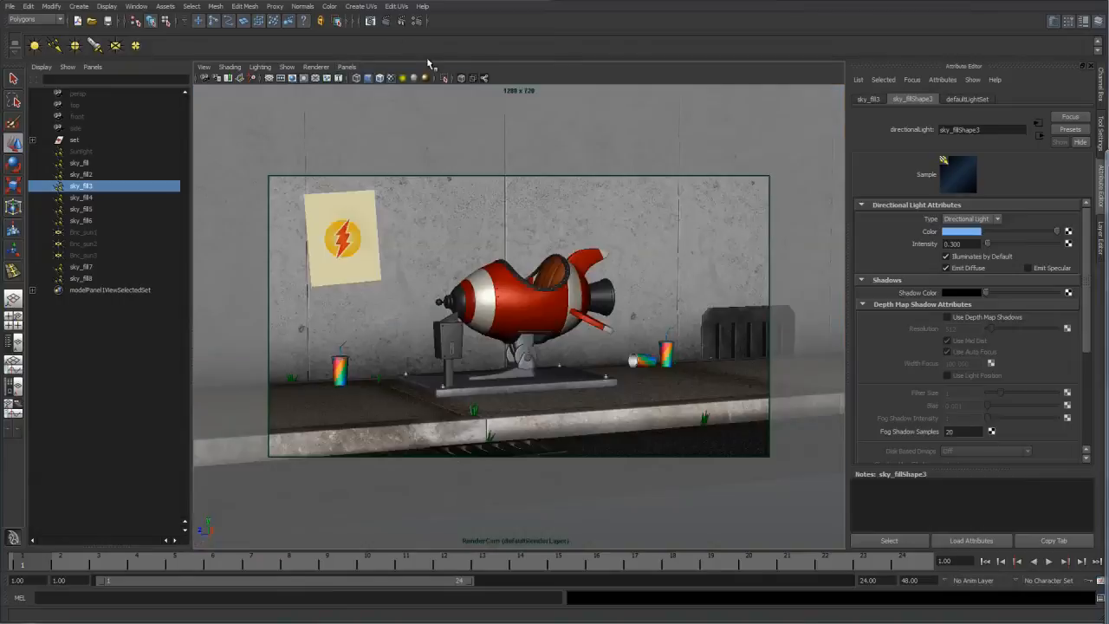
click(370, 25)
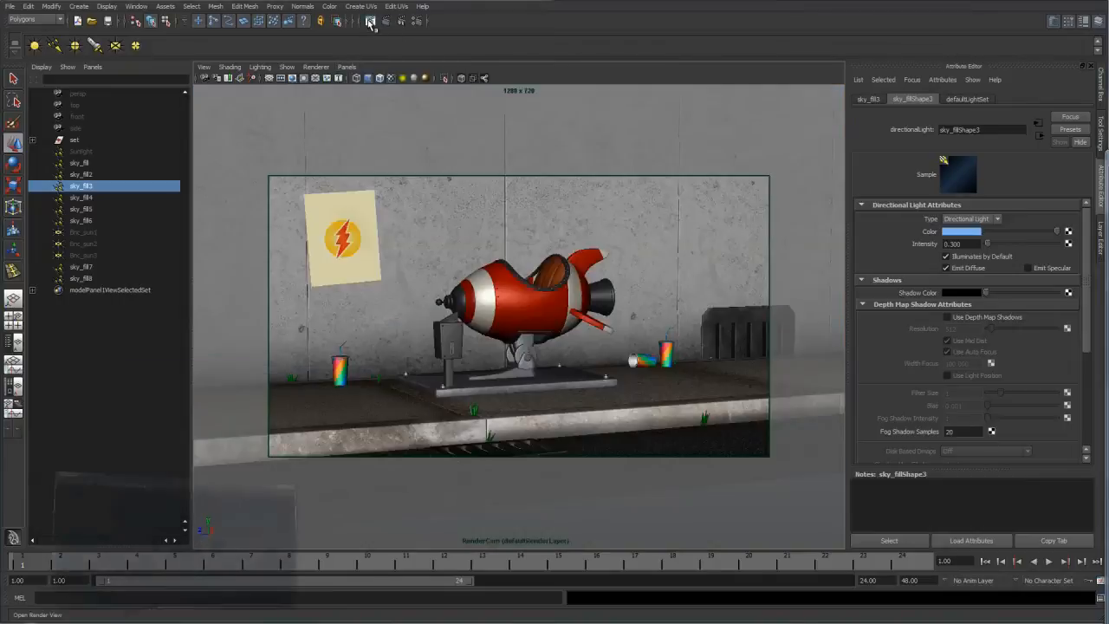
click(142, 75)
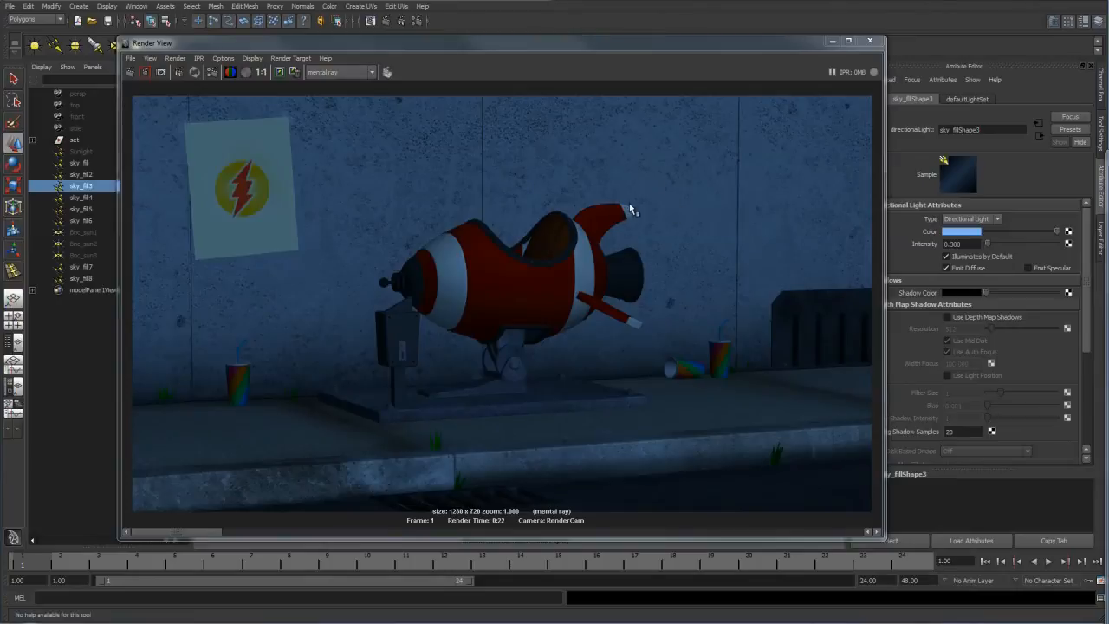
mouse_move(213, 529)
mouse_down()
mouse_move(269, 532)
mouse_move(232, 533)
mouse_up()
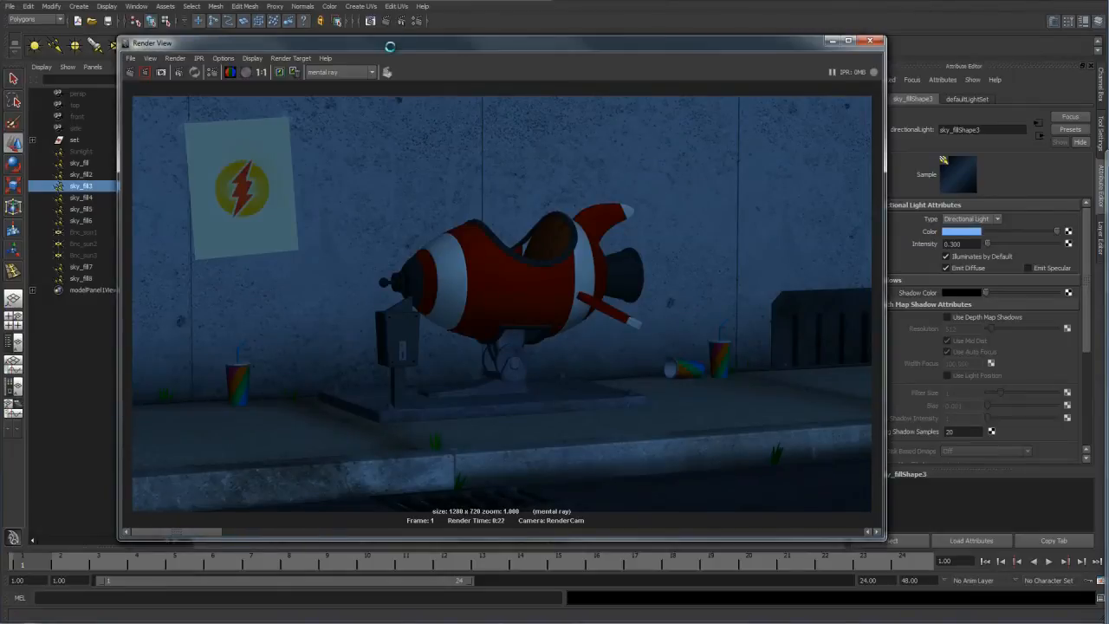
Unhide Sunlight and the three Bnc_sun bounce lights, and render the scene with all lights
drag(389, 47, 467, 42)
click(144, 151)
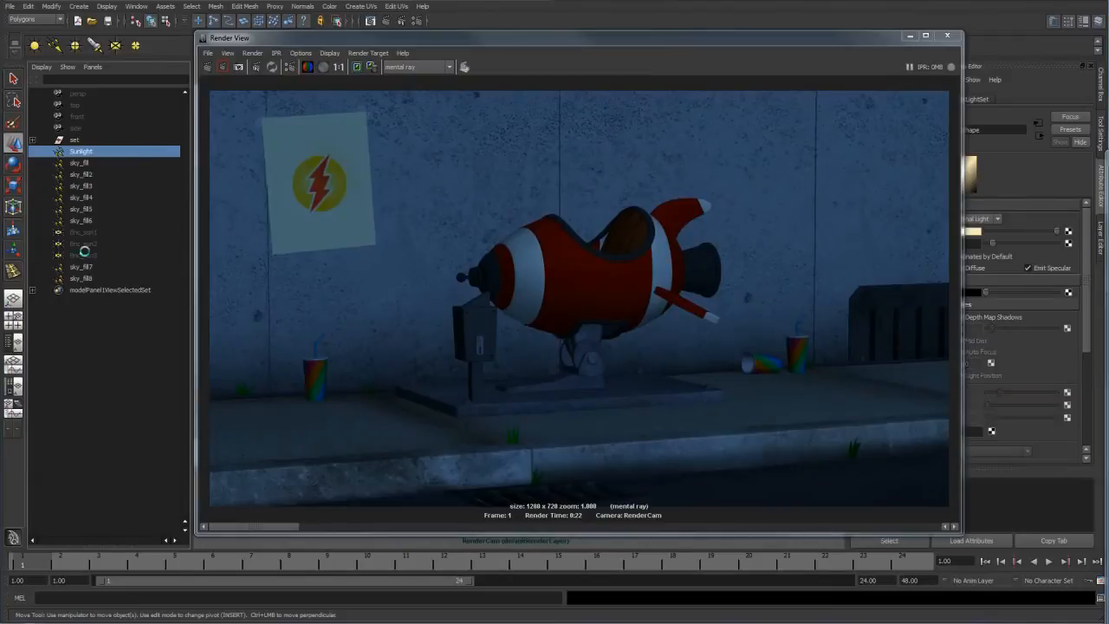
drag(84, 232, 84, 253)
key(shift+h)
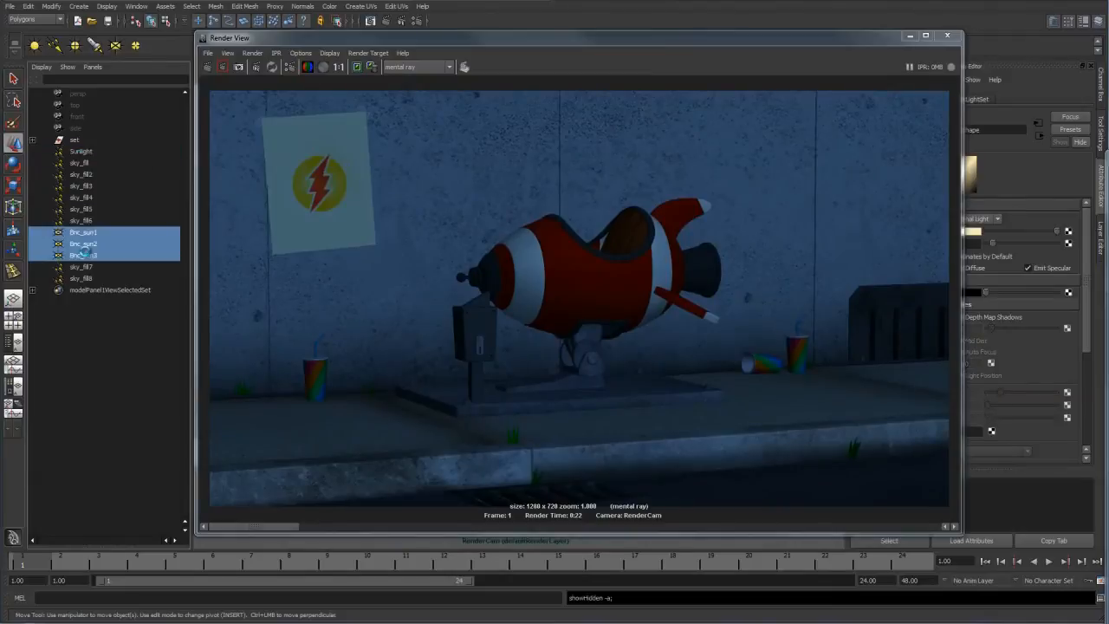
click(272, 66)
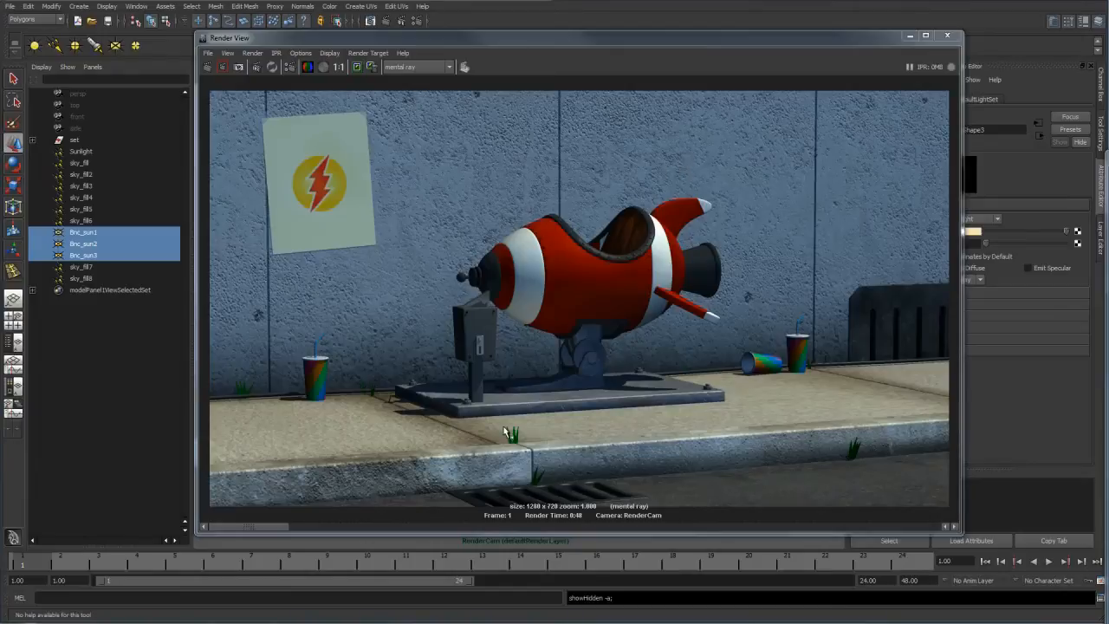
Compare the all-lights render with the previously kept images
drag(268, 527, 296, 550)
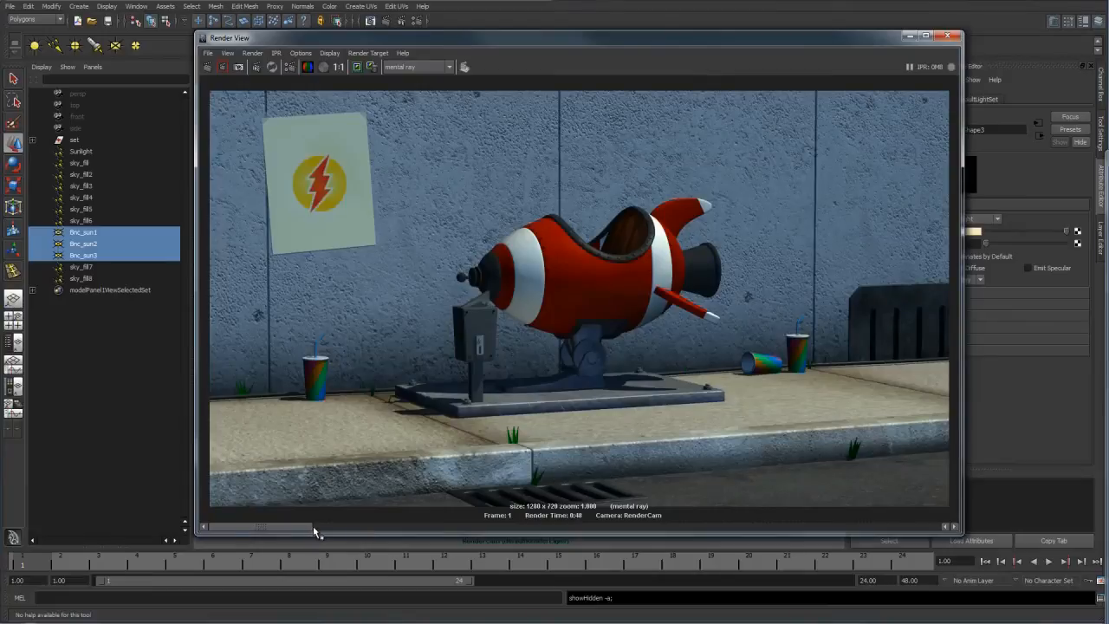
click(313, 531)
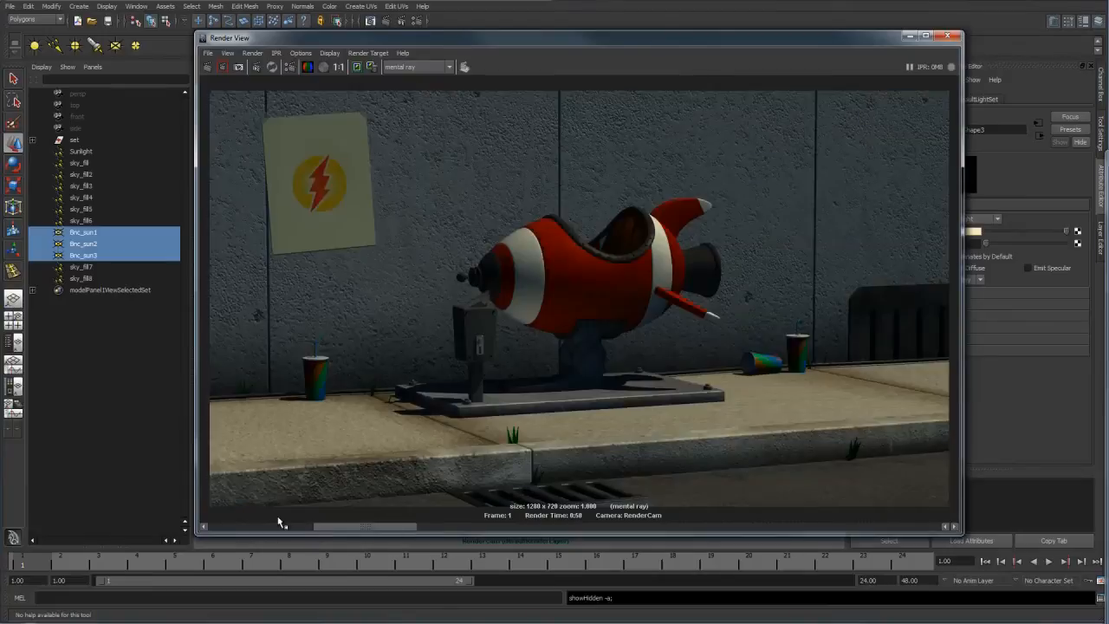
click(309, 526)
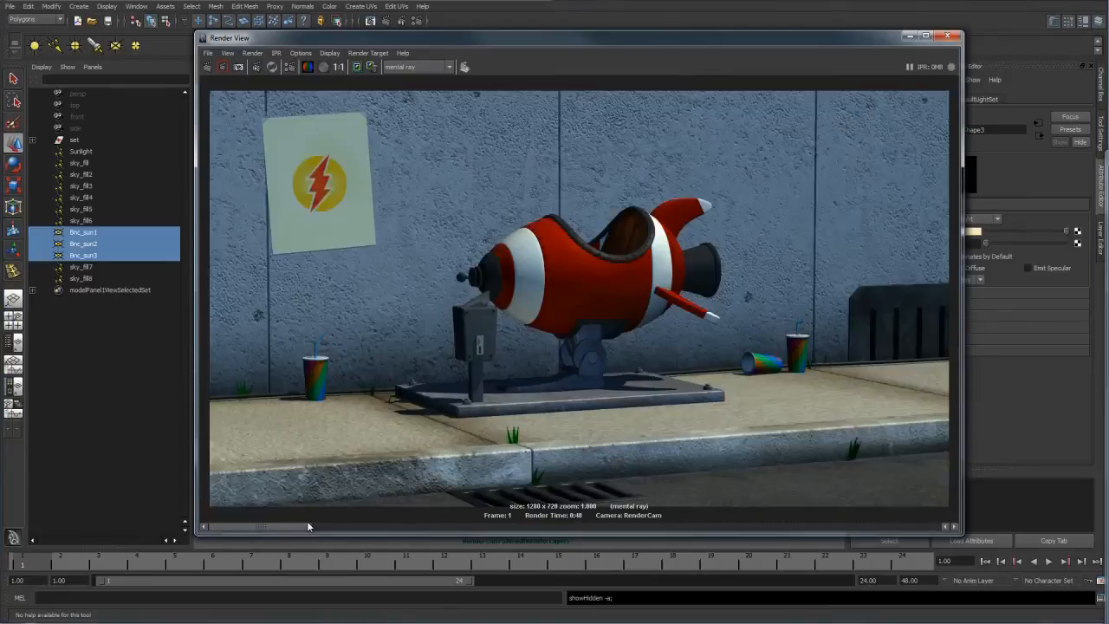
Change the Sunlight color to a more saturated golden yellow with a hue of about 44
click(83, 150)
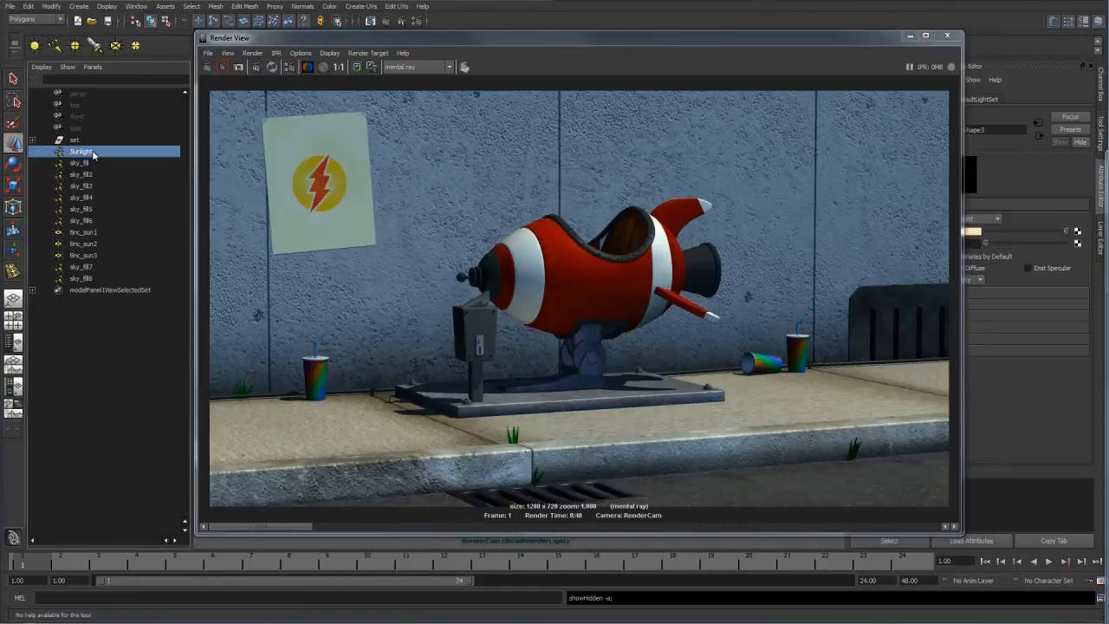
click(908, 35)
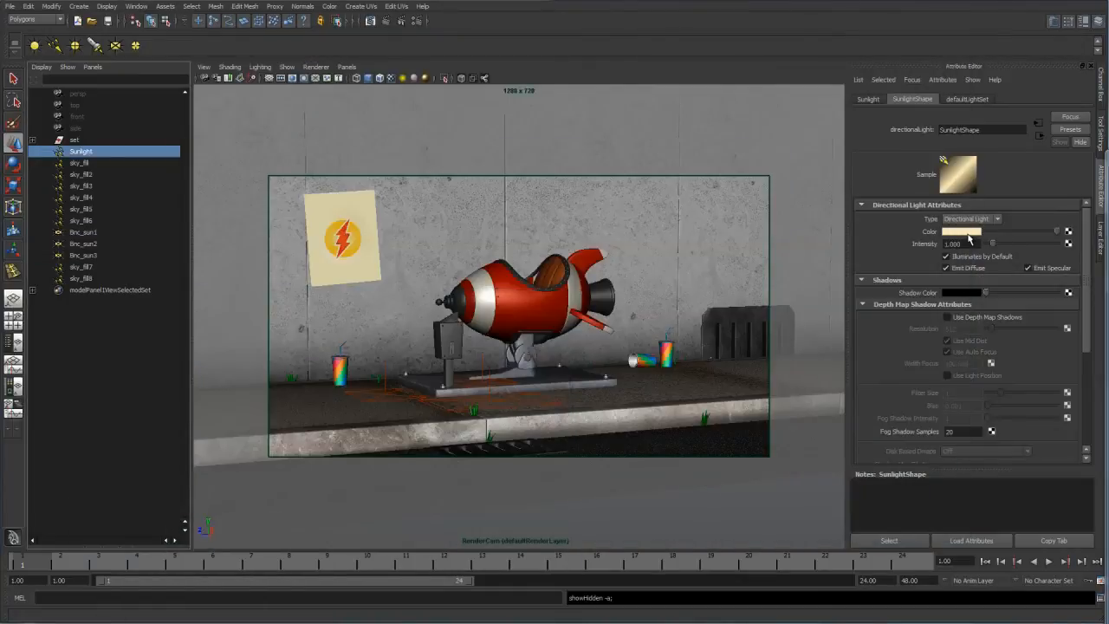
click(958, 233)
mouse_move(925, 267)
mouse_down()
mouse_move(958, 264)
mouse_move(905, 255)
mouse_up()
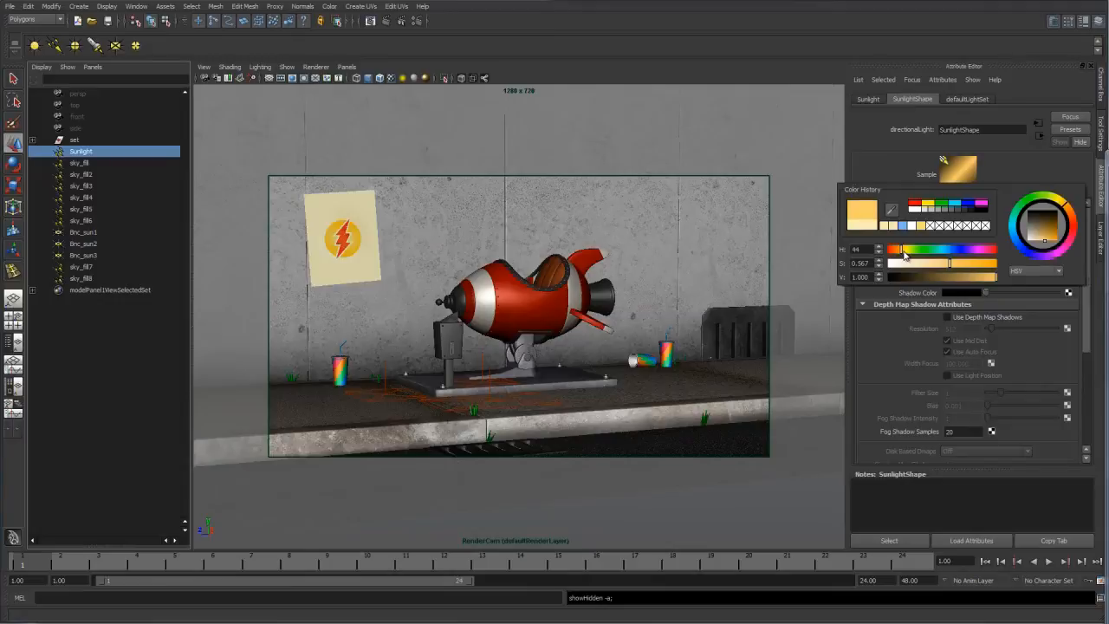
click(970, 234)
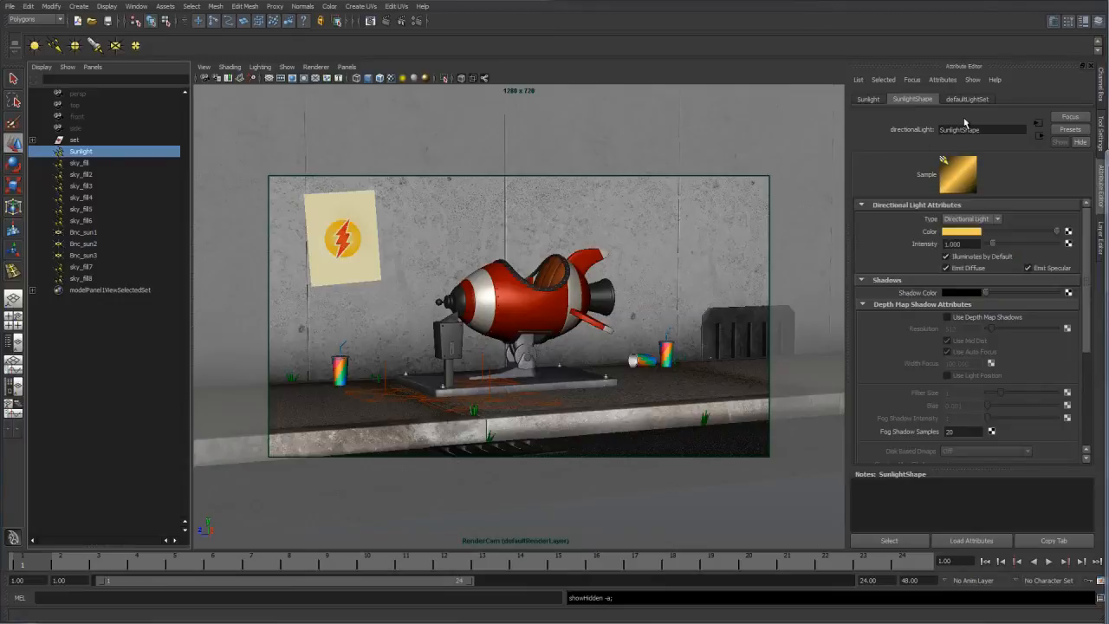
Render the scene with the golden sunlight and compare the result with the earlier kept image
click(371, 23)
drag(439, 38, 403, 62)
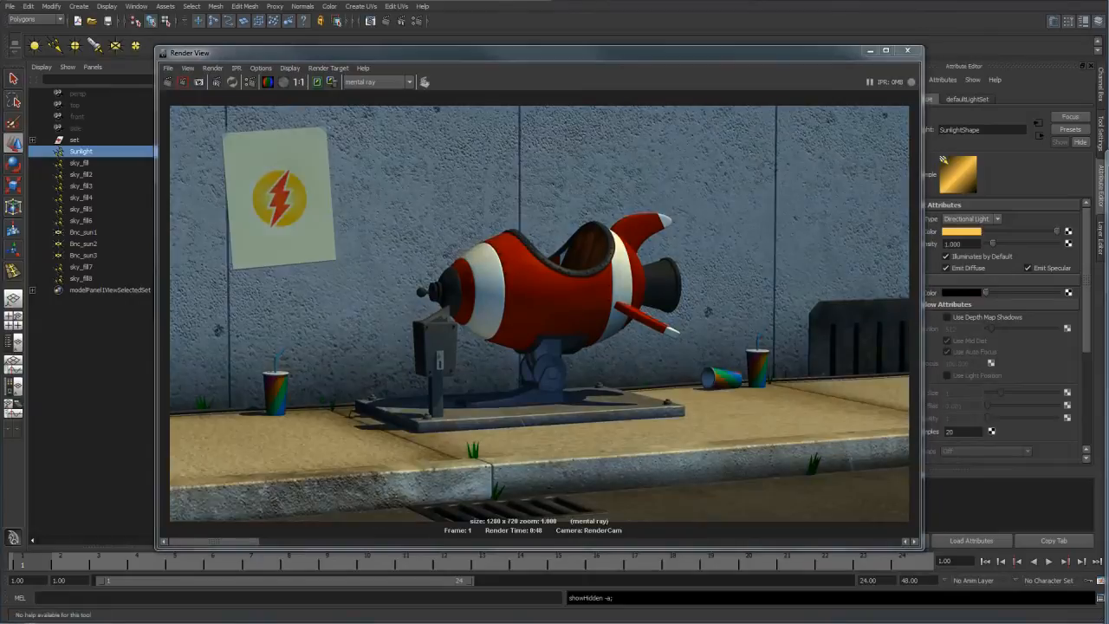
drag(237, 544, 309, 542)
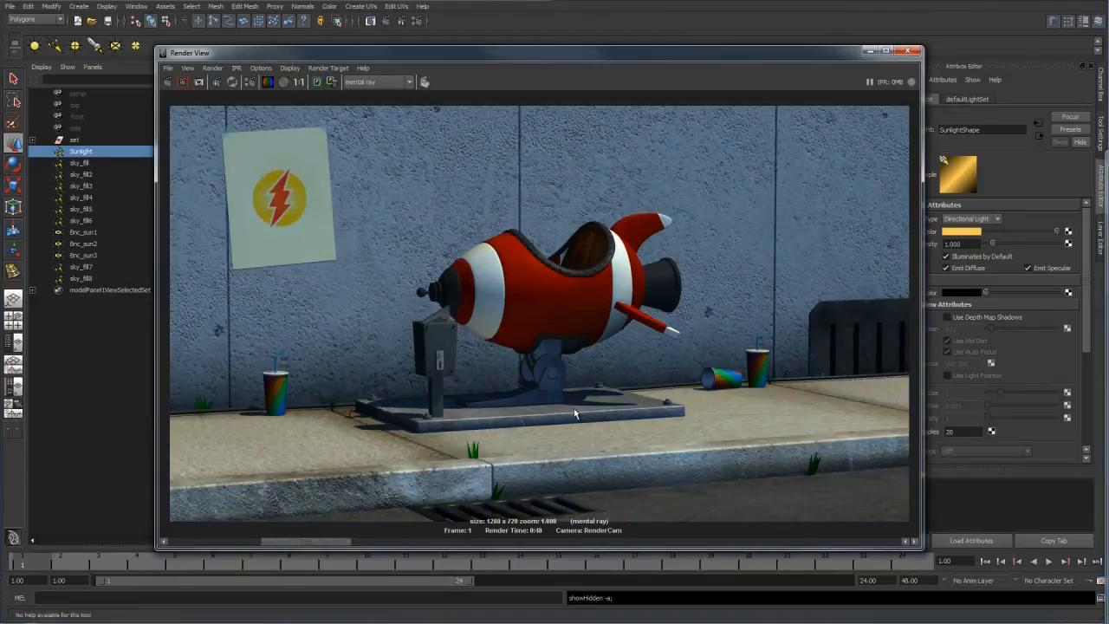
drag(265, 544, 222, 542)
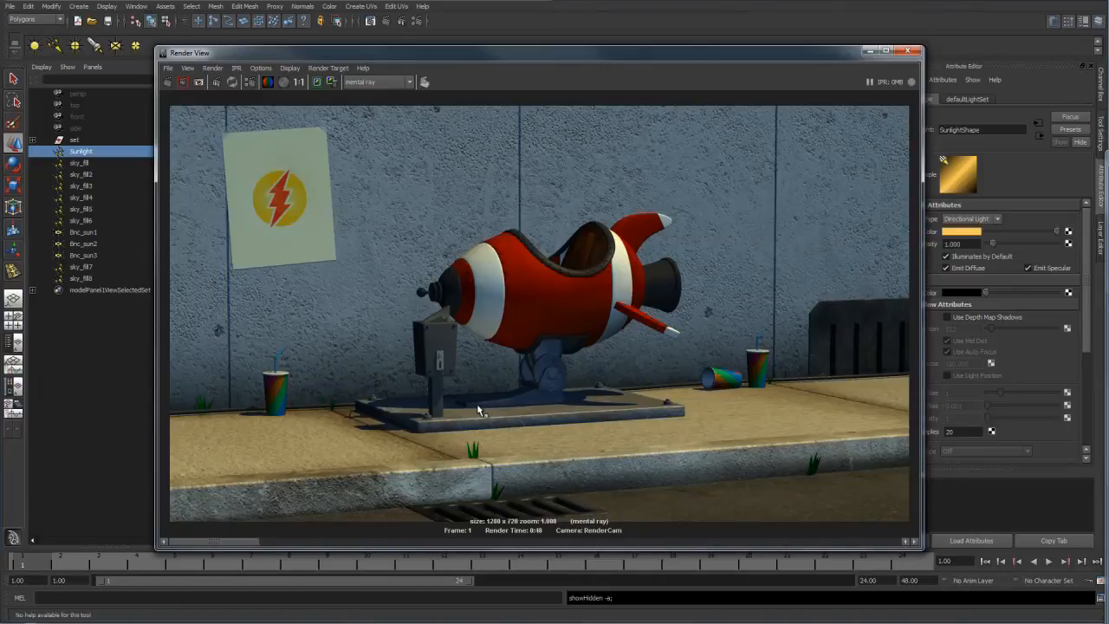
click(869, 50)
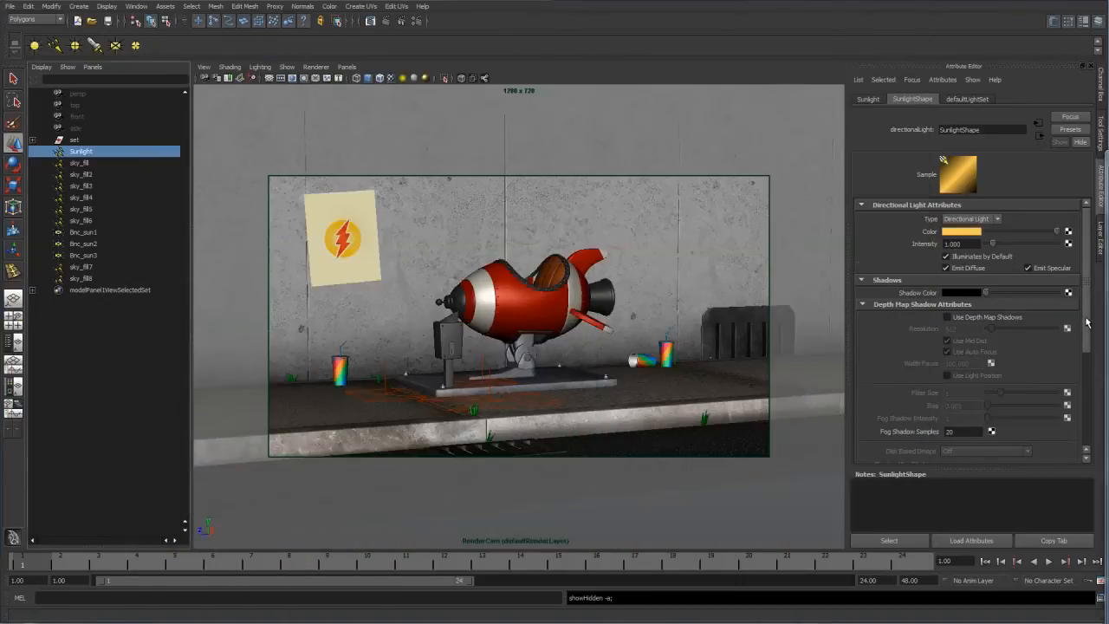
Soften Sunlight's raytraced shadows with a light angle of 3 and 10 shadow rays
scroll(896, 411, down, 5)
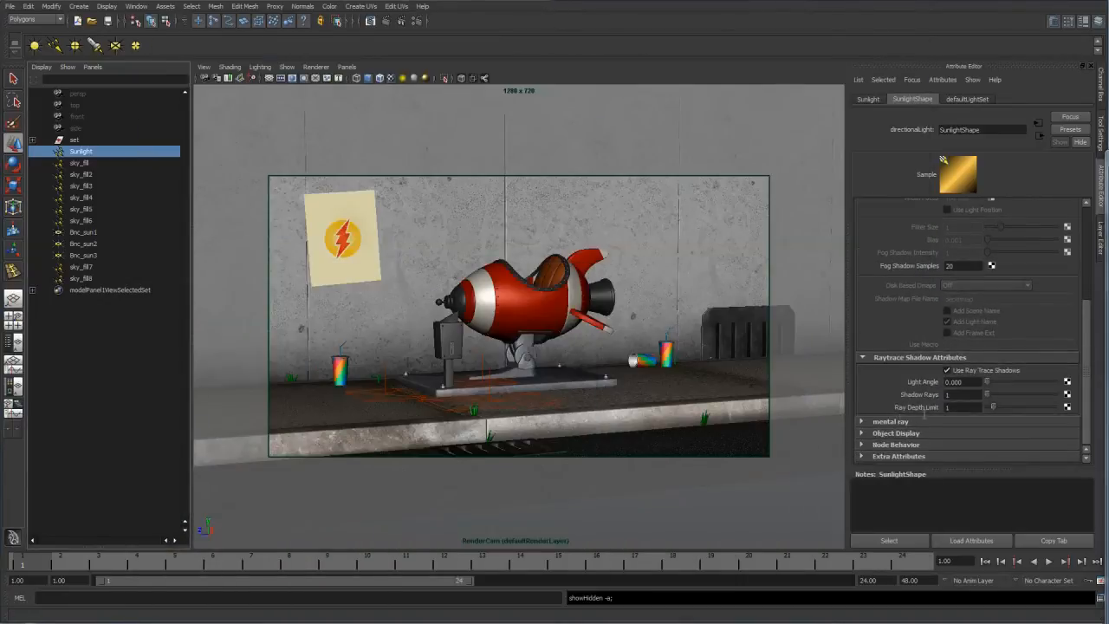
click(972, 382)
text(3.000)
click(977, 394)
text(10)
key(Return)
Render the RenderCam view again to check the softened sun shadows
click(377, 23)
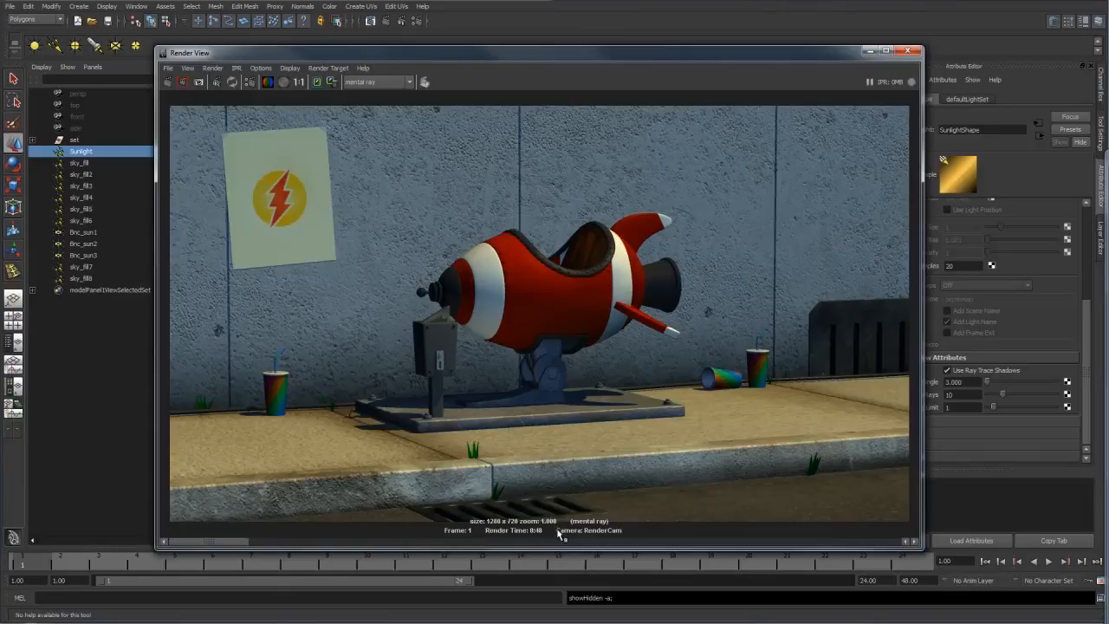
click(168, 85)
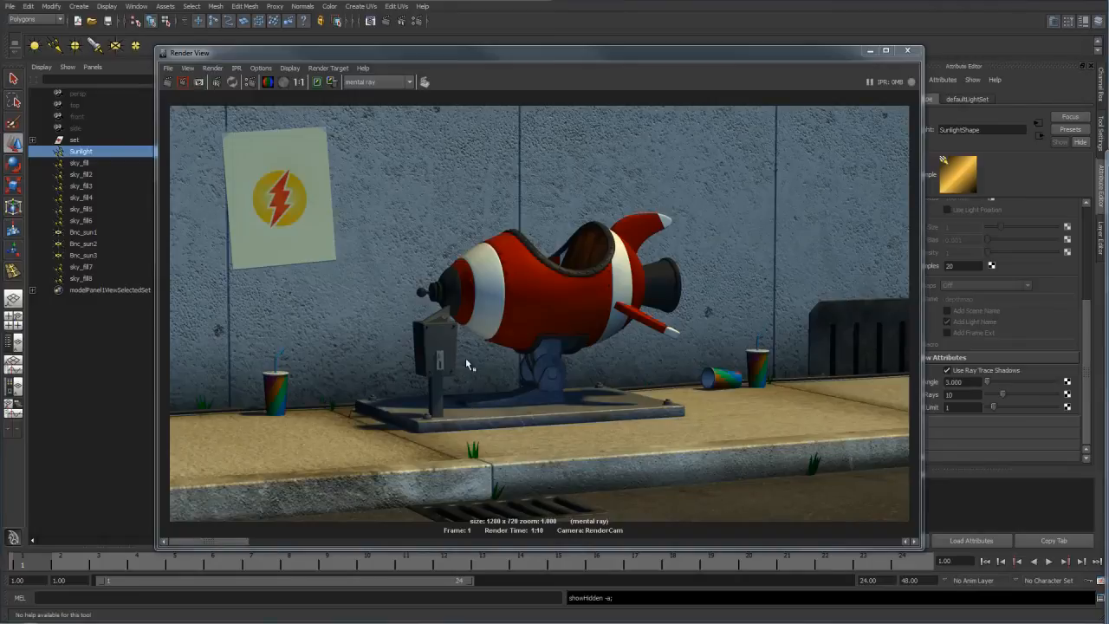
drag(503, 54, 557, 42)
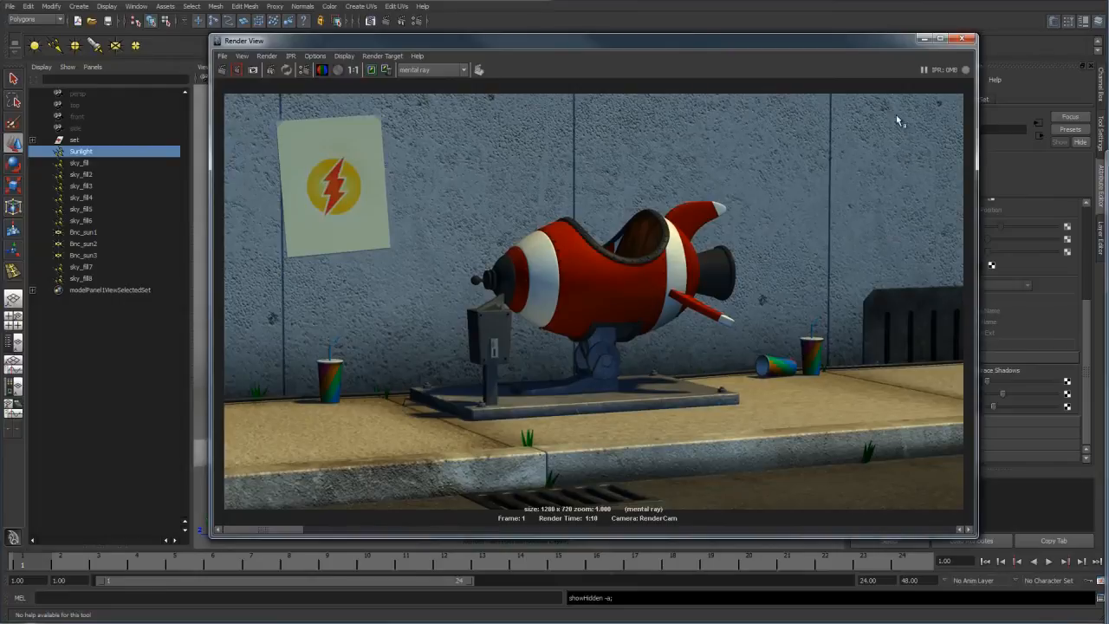
click(924, 40)
Group all lights from Sunlight to sky_fill8, name the group afternoon, and hide it
shift+click(77, 277)
key(ctrl+g)
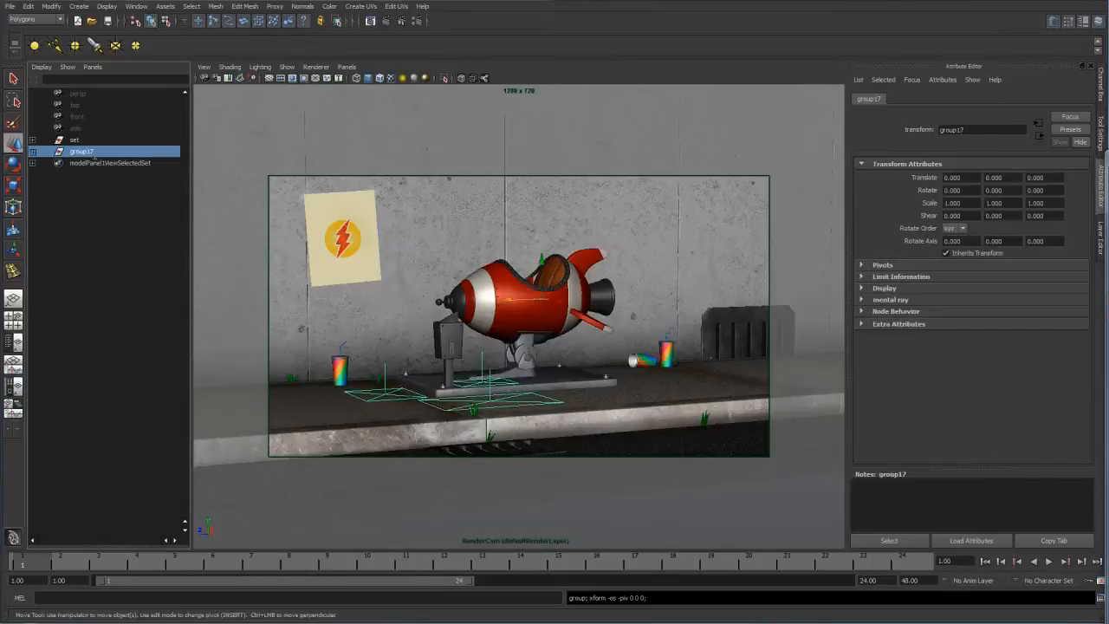
double_click(82, 151)
text(all)
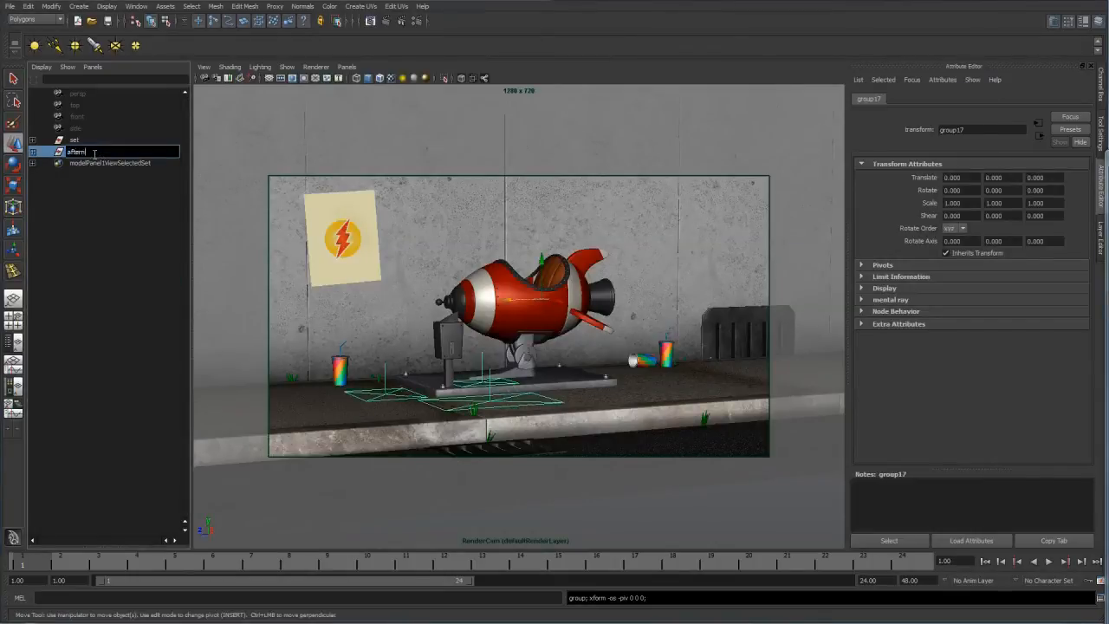
text(ernoon)
key(Return)
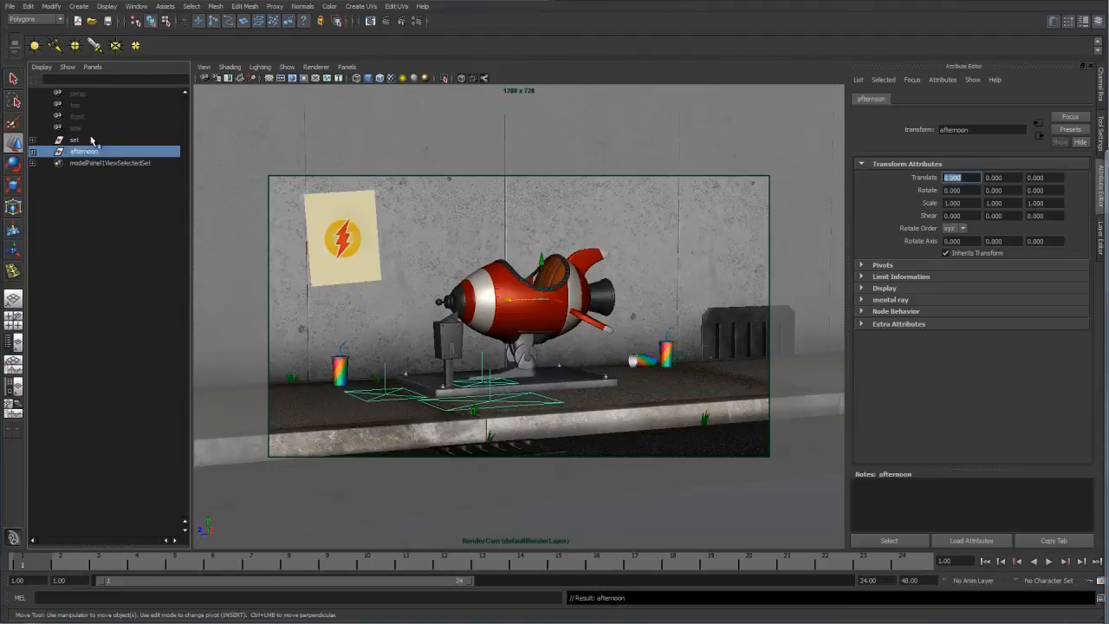
click(114, 245)
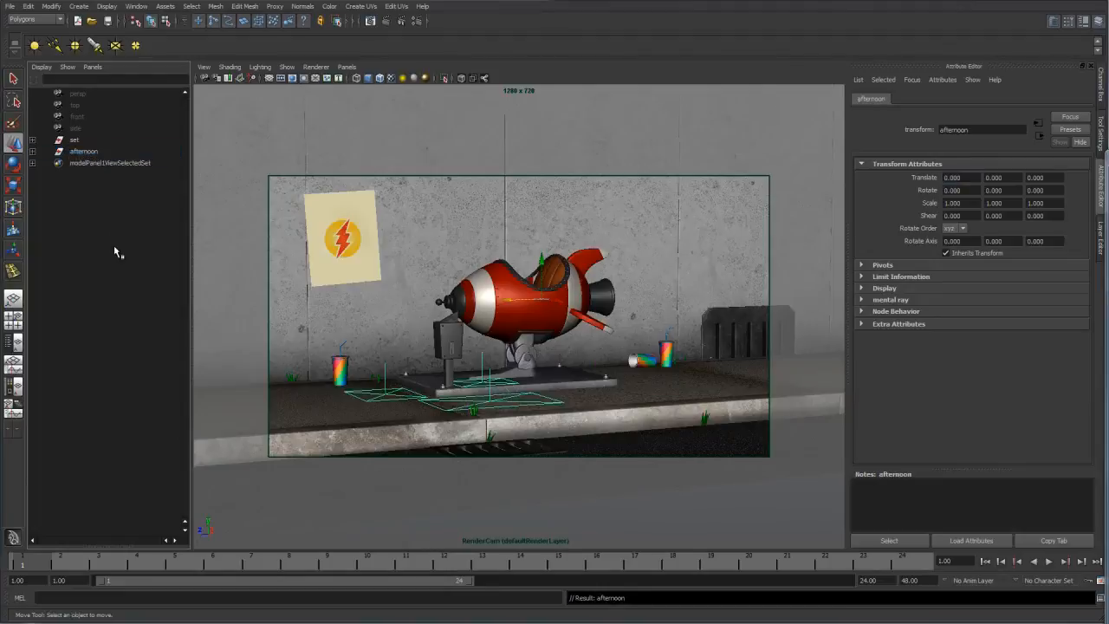
click(97, 152)
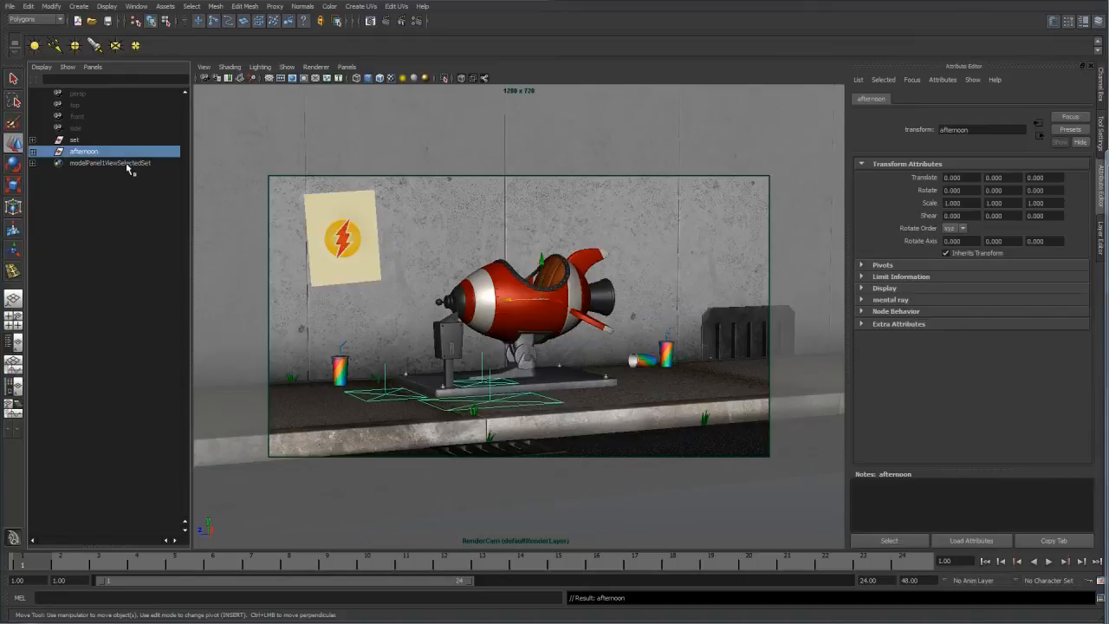
key(ctrl+h)
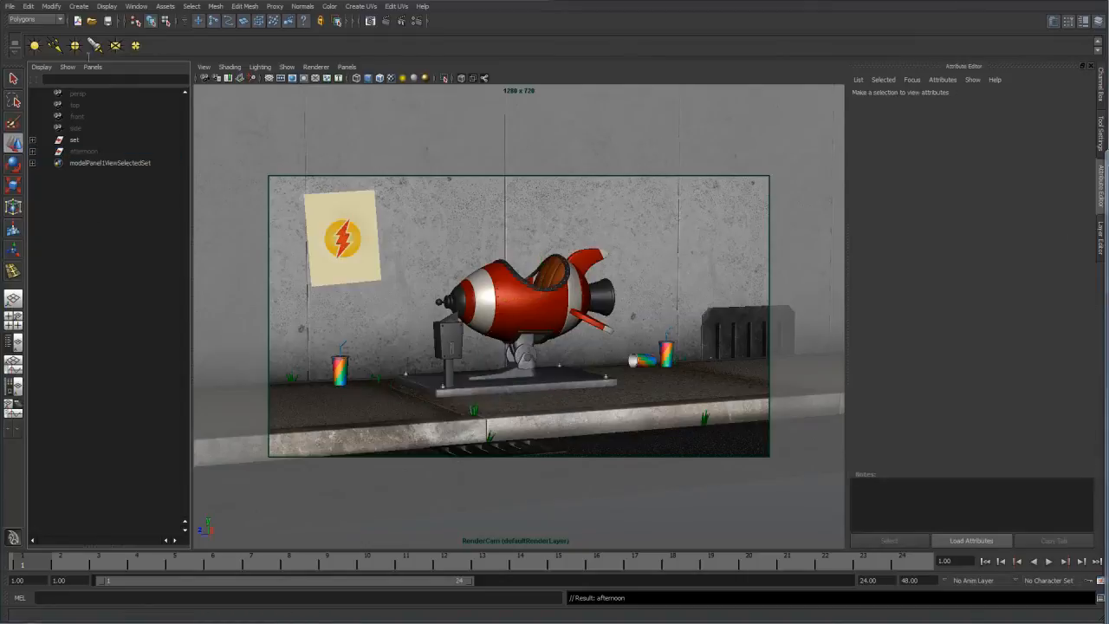
key(ctrl+g)
double_click(83, 163)
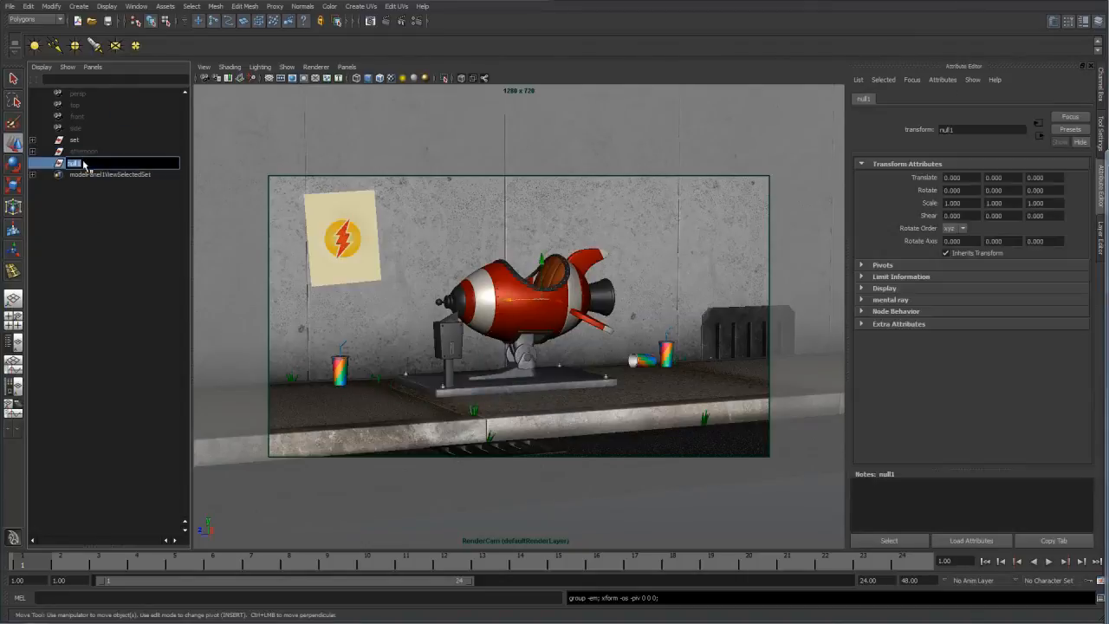
text(evening)
key(Return)
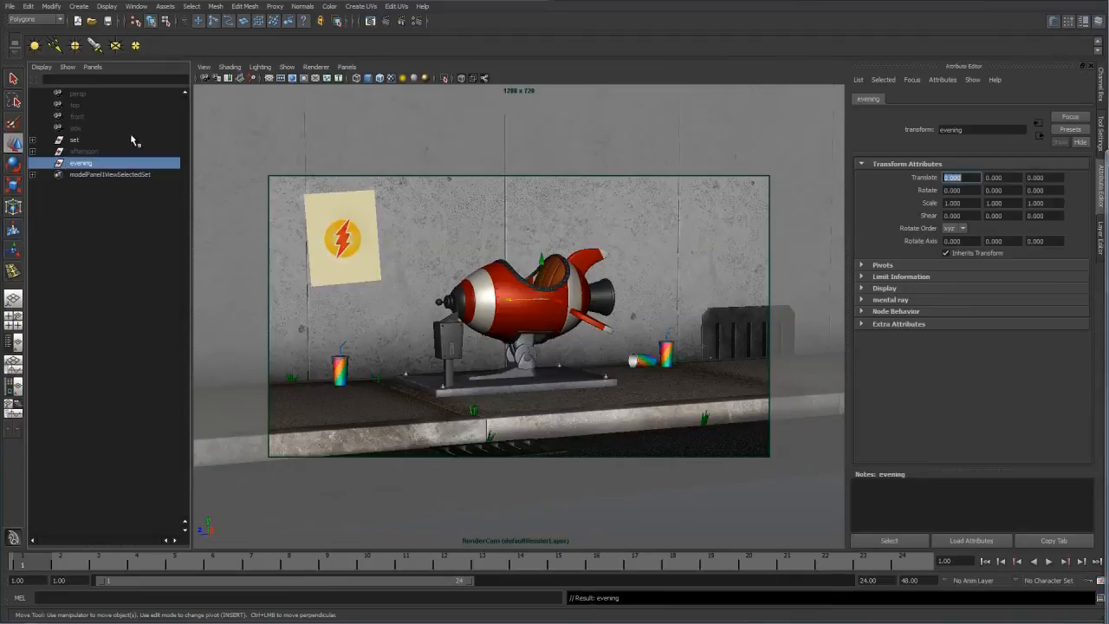
click(80, 165)
key(Delete)
Duplicate the afternoon light group, rename the copy evening, and expand it to list its lights
click(89, 151)
key(ctrl+d)
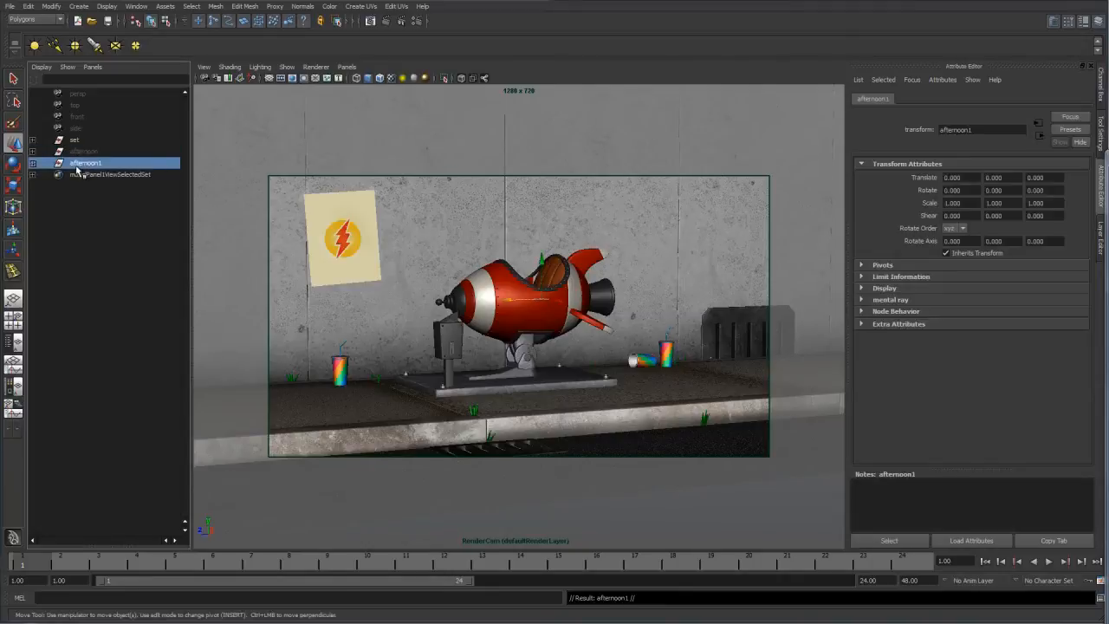
double_click(139, 163)
text(evening)
key(Return)
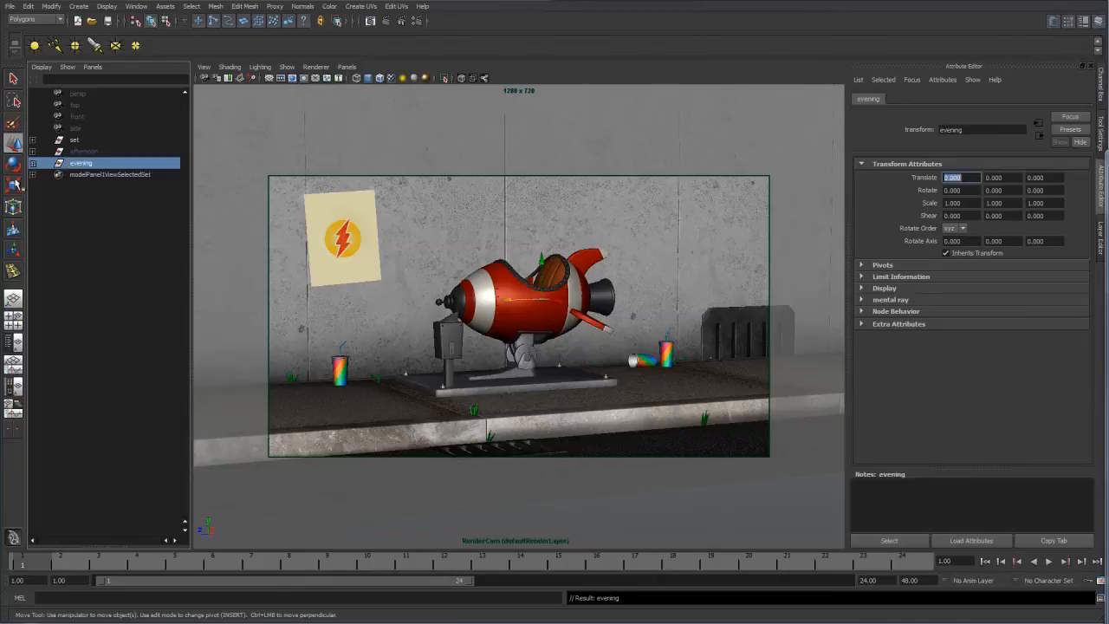
click(32, 163)
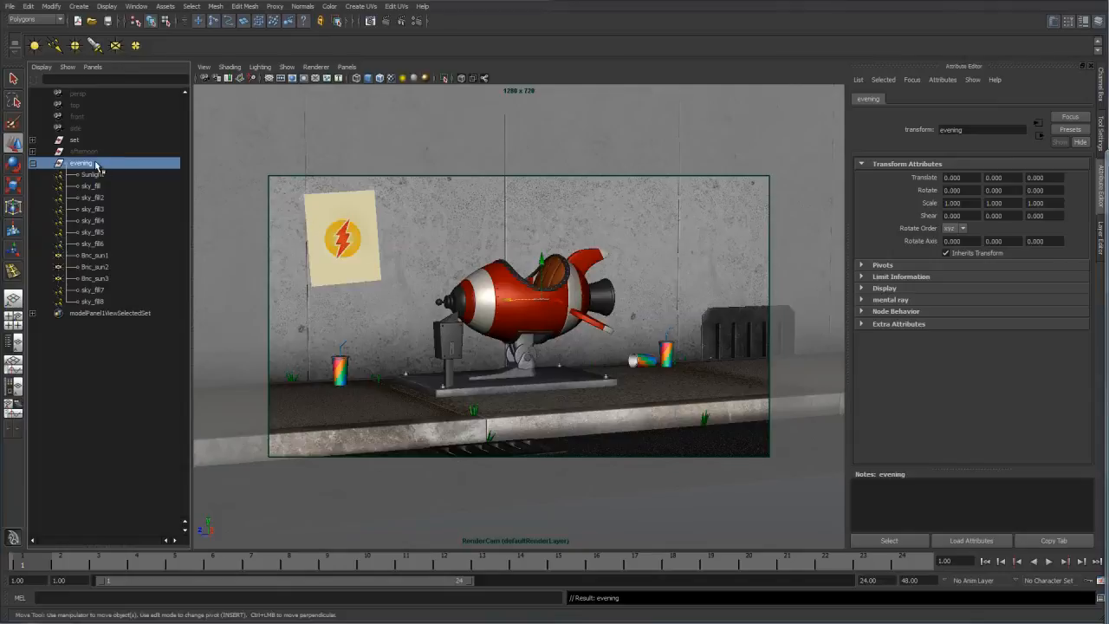
Unhide the evening light group and switch the viewport to the persp camera, framing the sky fill lights
key(shift+h)
click(346, 67)
mouse_move(381, 78)
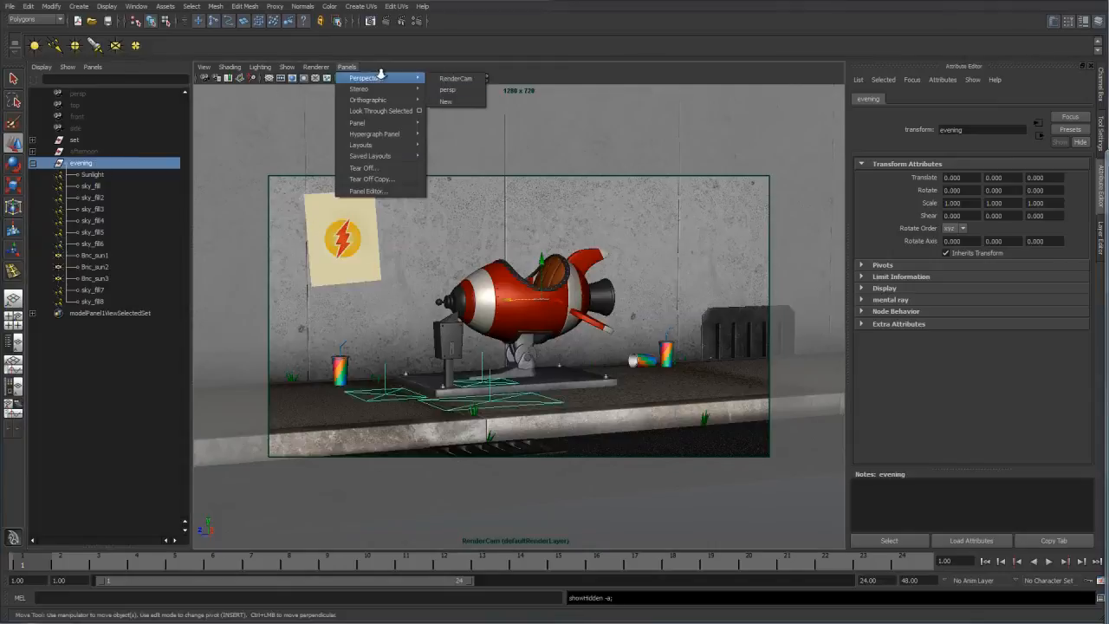
click(446, 89)
alt+drag(581, 247, 495, 256)
click(596, 225)
alt+drag(596, 227, 566, 232)
alt+right_drag(567, 231, 606, 263)
ctrl+alt+drag(601, 198, 463, 285)
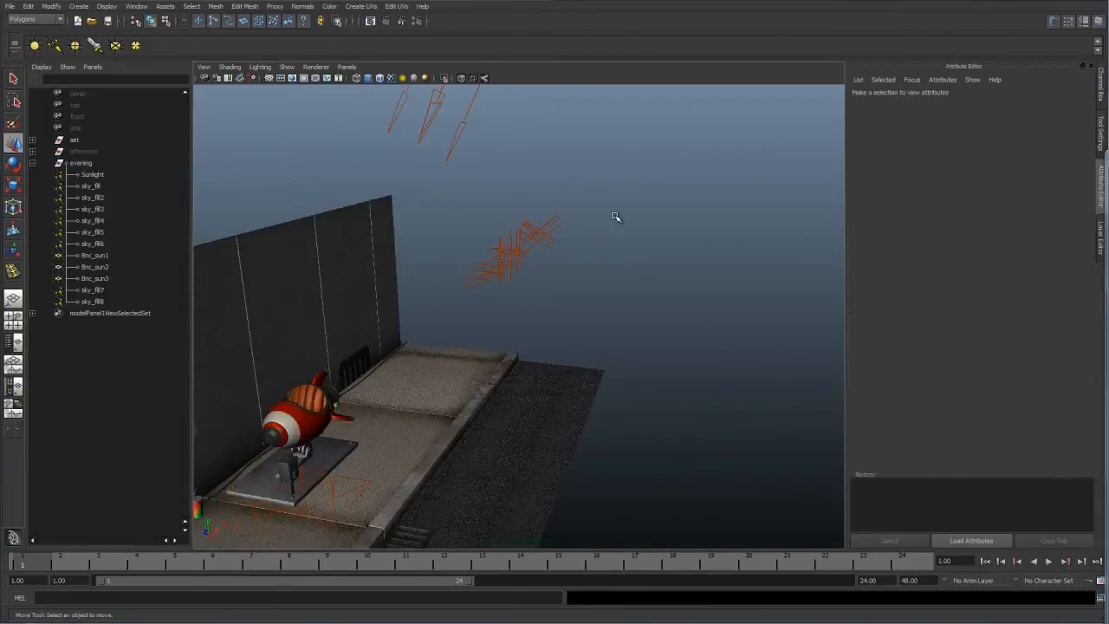
alt+drag(614, 217, 555, 231)
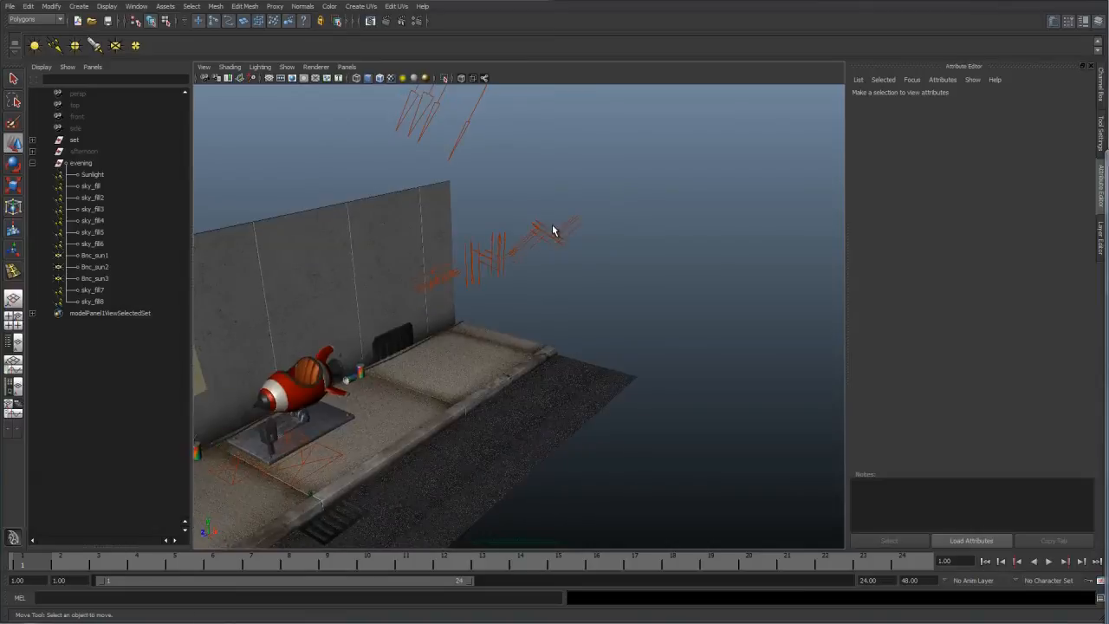
Shift the light color of sky_fill2 toward violet-blue, with a hue of about 237, and fine-tune its saturation
click(569, 233)
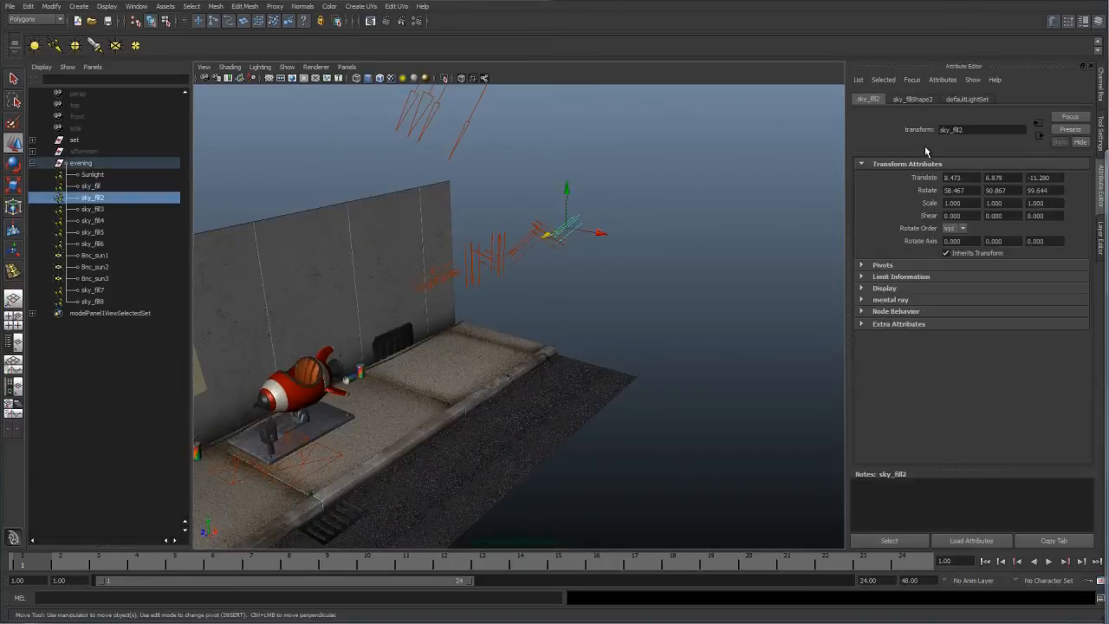
click(914, 99)
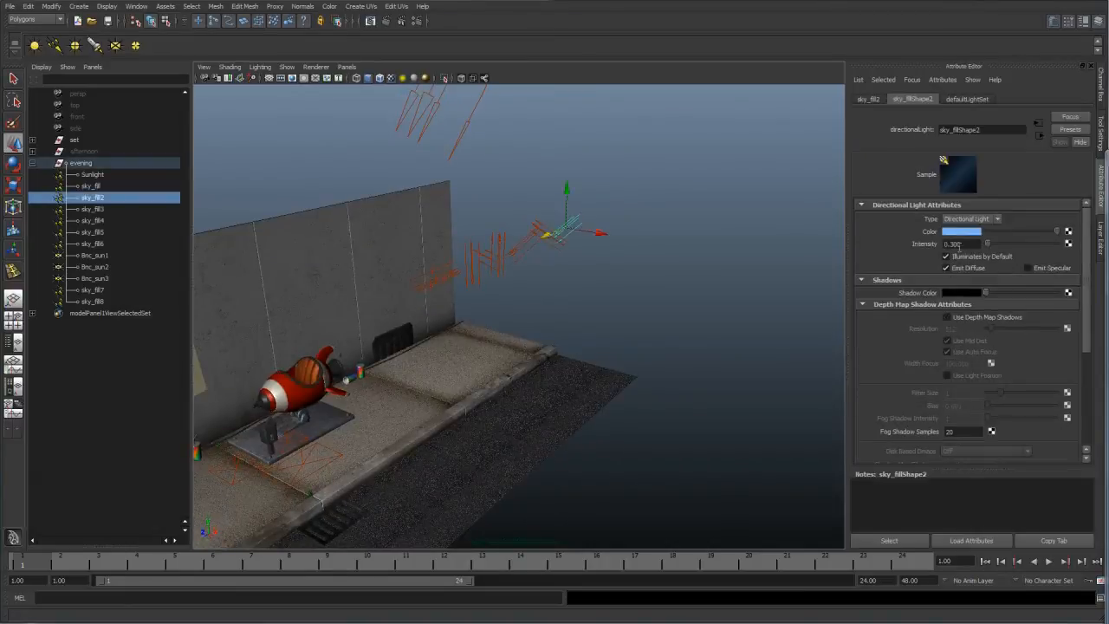
click(966, 231)
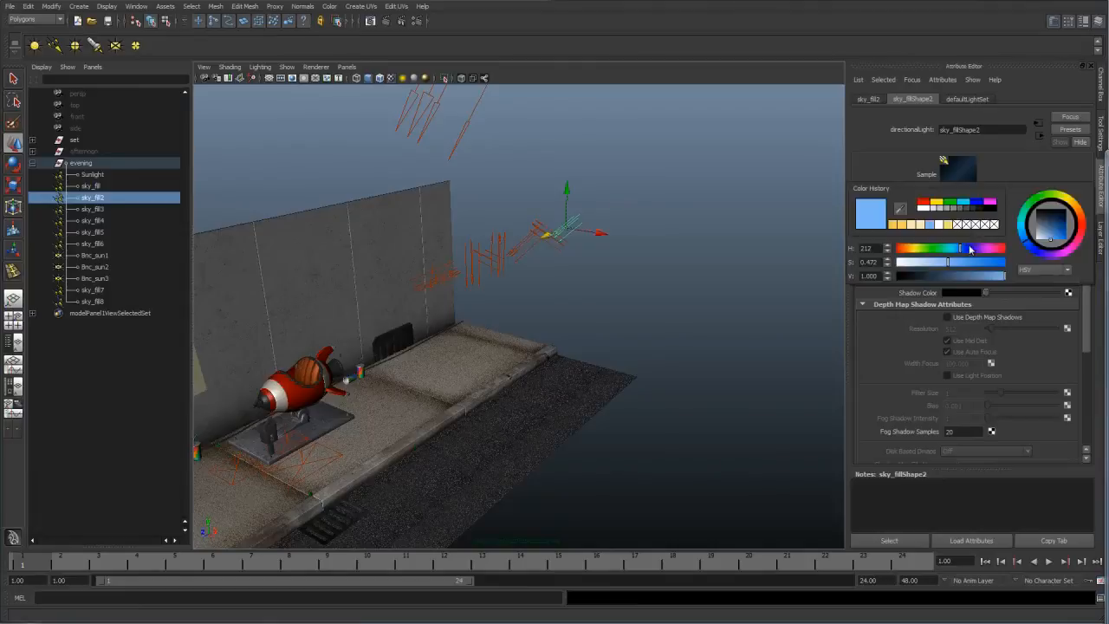
drag(962, 250, 967, 250)
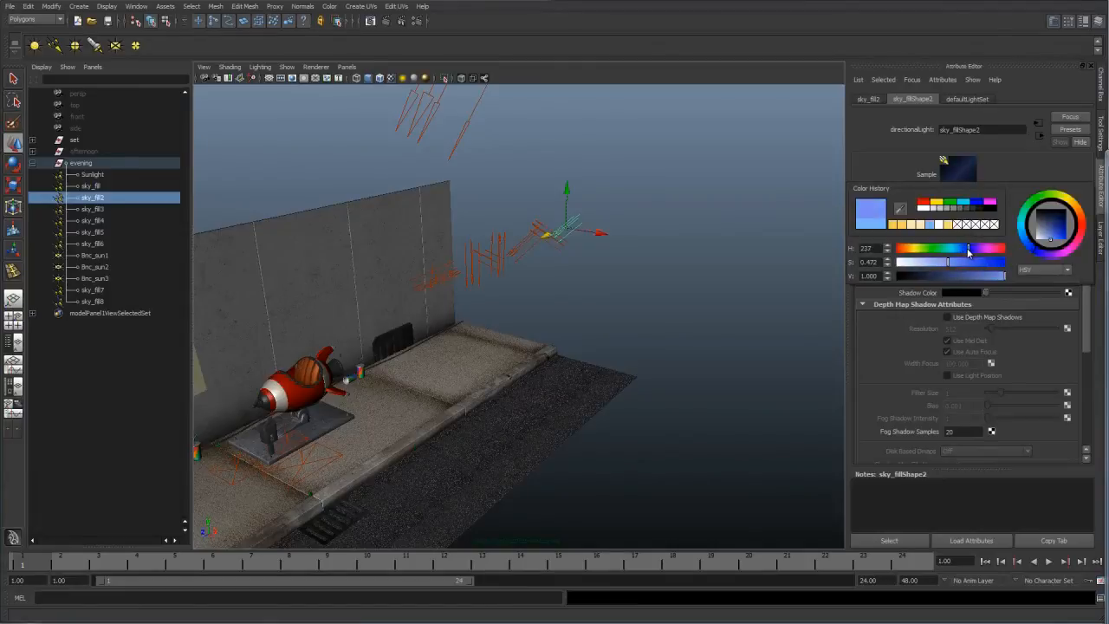
drag(953, 265, 954, 267)
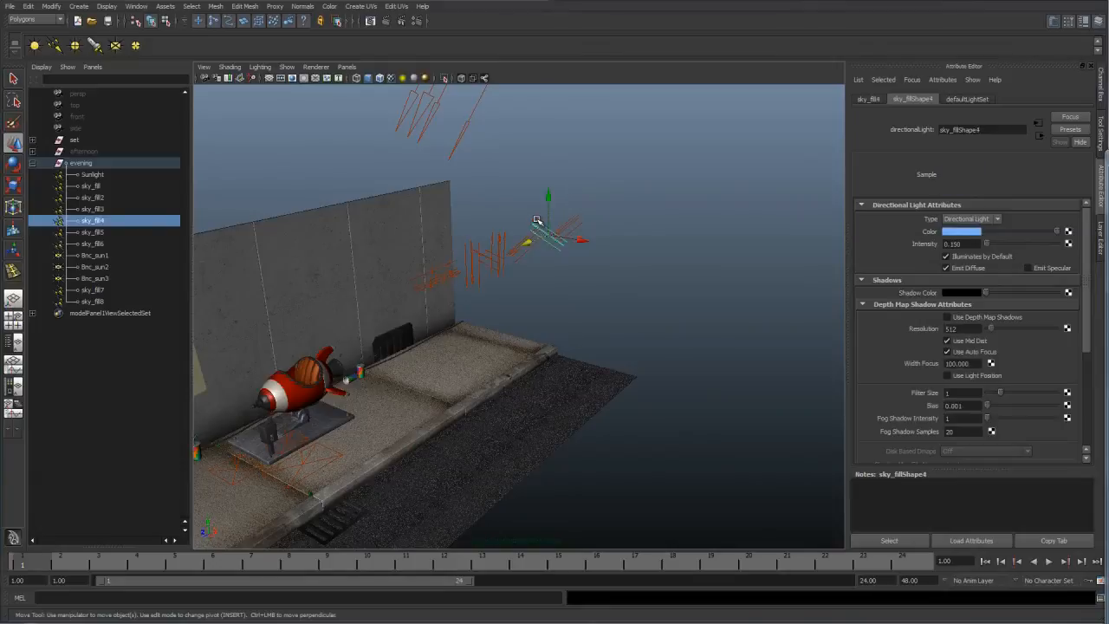
Apply the new violet-blue from the color history to the evening lights sky_fill4, sky_fill and sky_fill6
click(963, 234)
click(884, 226)
click(521, 251)
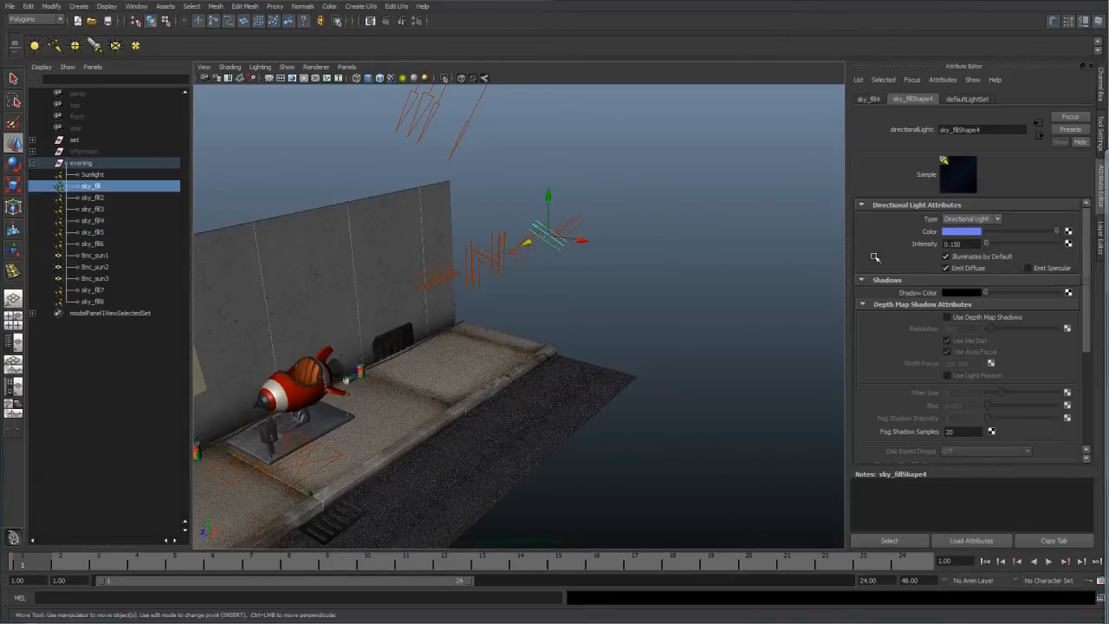
click(963, 233)
click(886, 225)
click(508, 236)
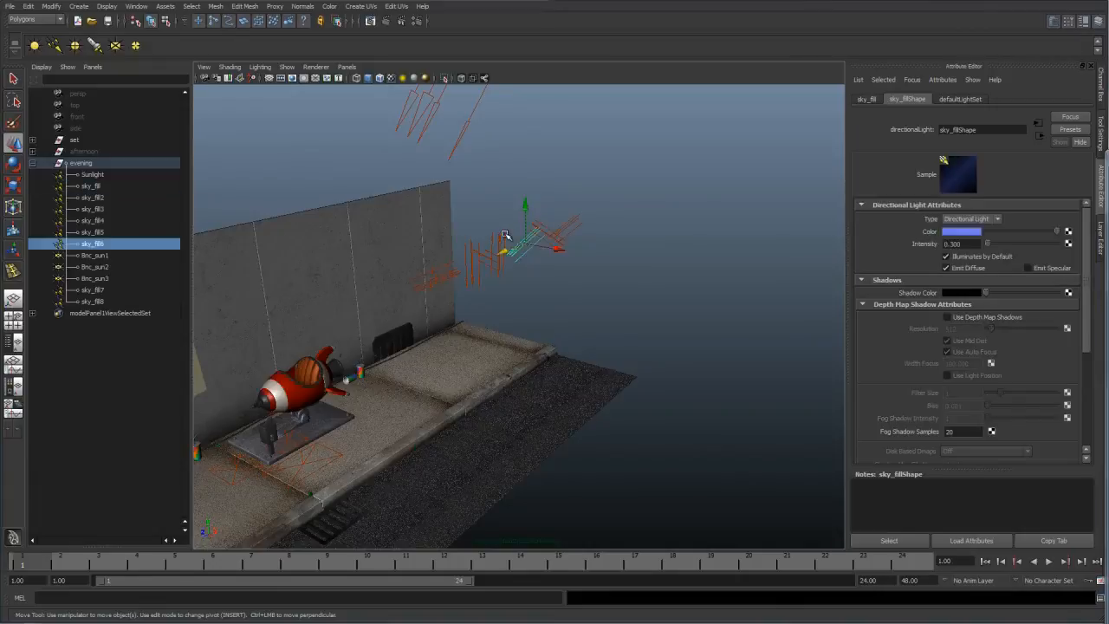
click(962, 232)
click(873, 227)
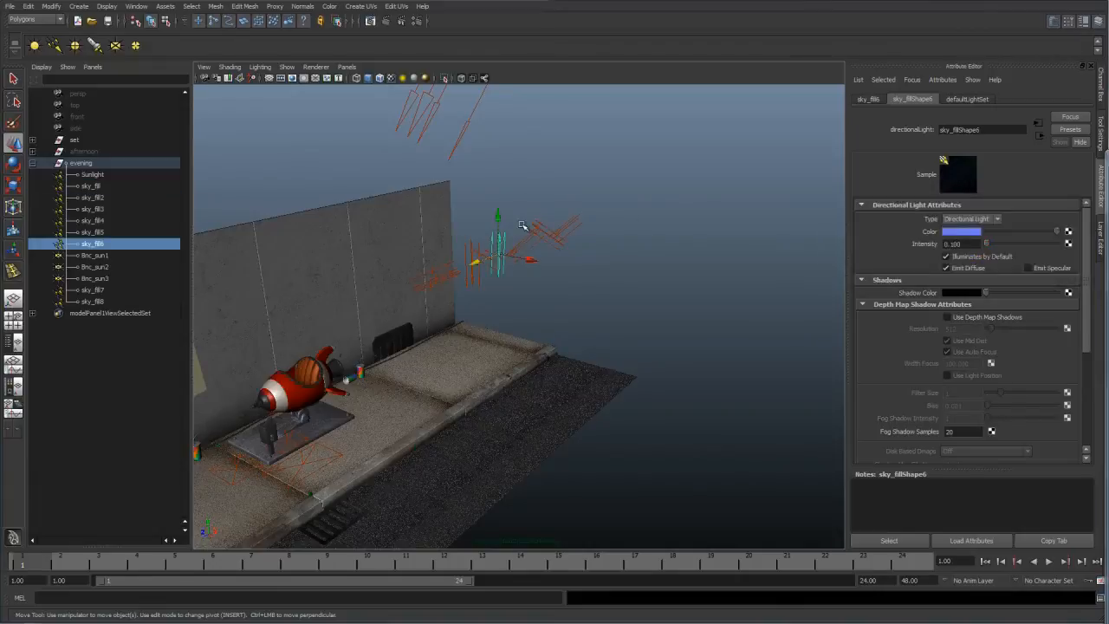
Recolor sky_fill3 and sky_fill5 with the same violet-blue from the color history
click(498, 272)
click(485, 262)
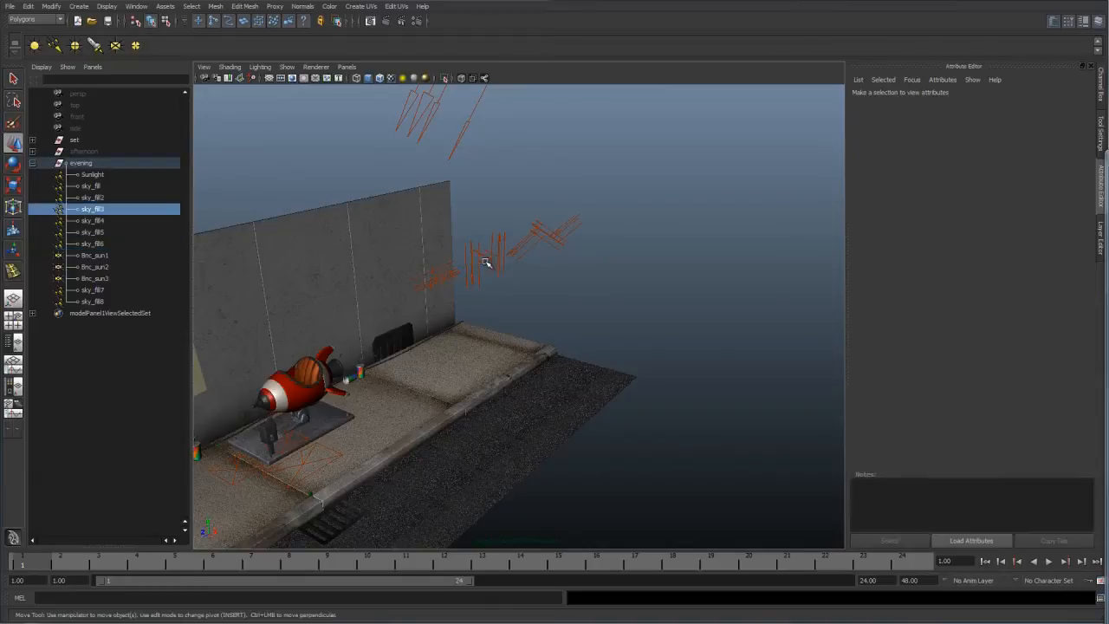
click(962, 231)
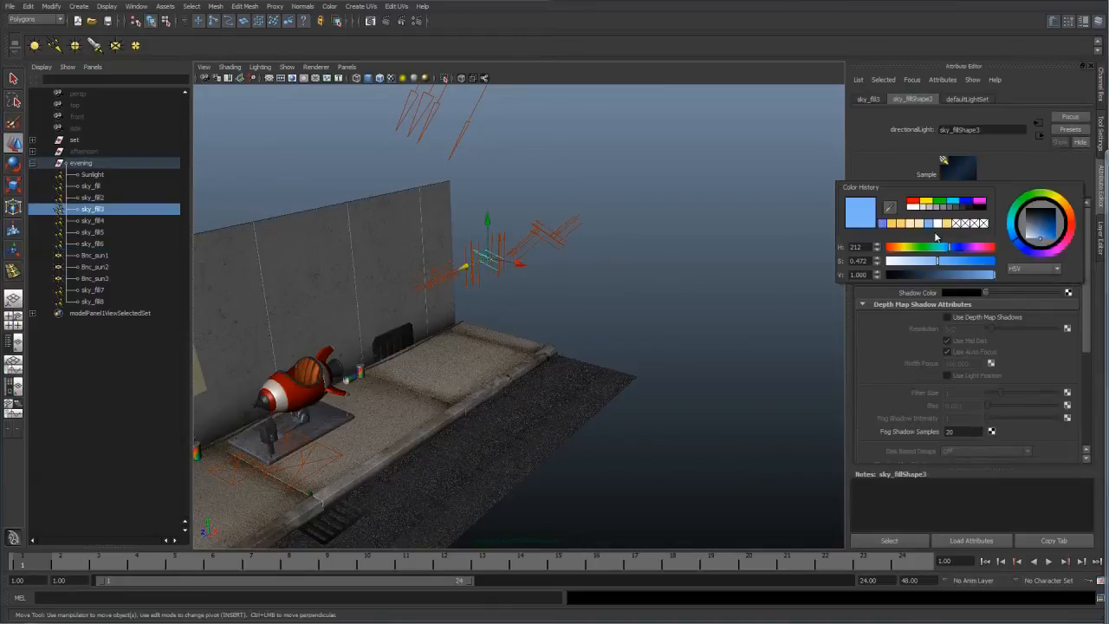
click(882, 225)
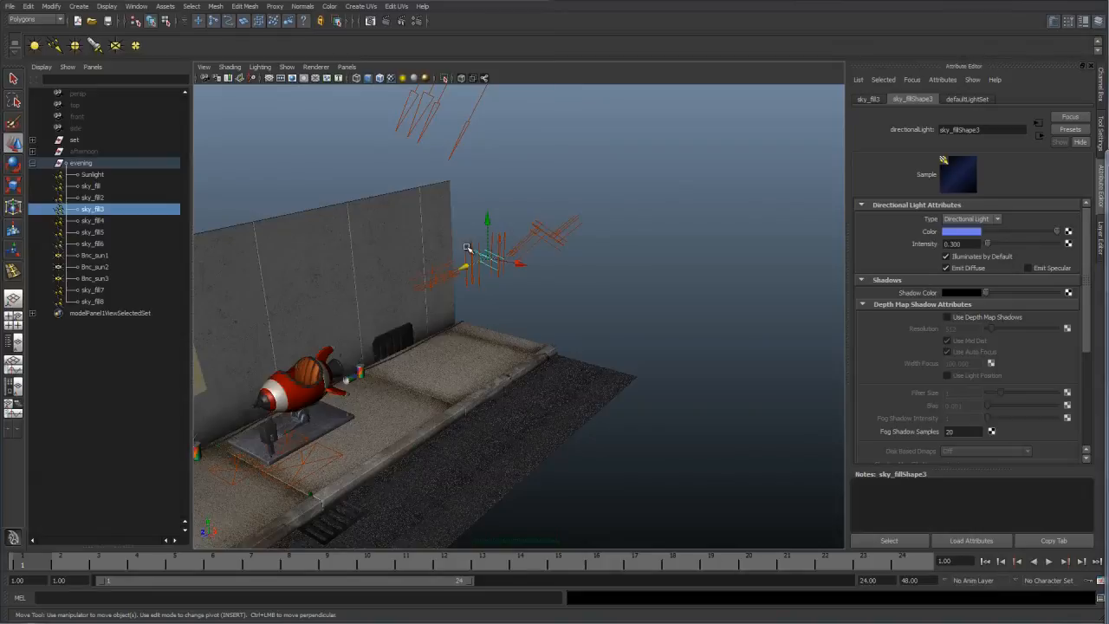
click(489, 250)
click(960, 233)
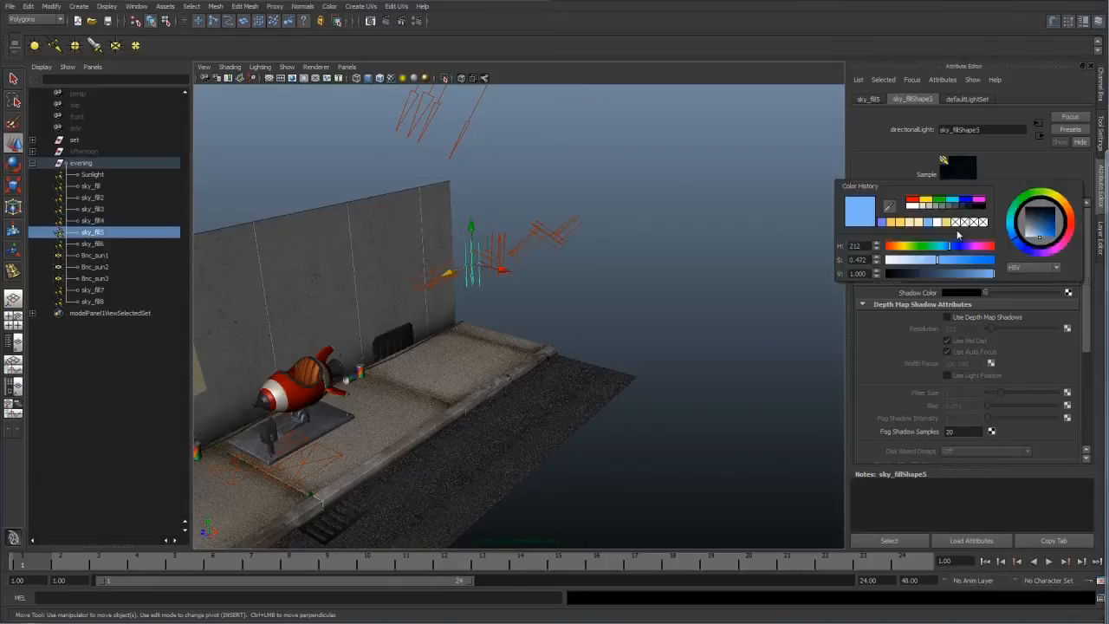
click(882, 225)
Give the remaining fill lights, sky_fill8 and sky_fill7, the same violet-blue color
alt+drag(520, 239, 485, 295)
click(480, 294)
click(960, 232)
click(468, 313)
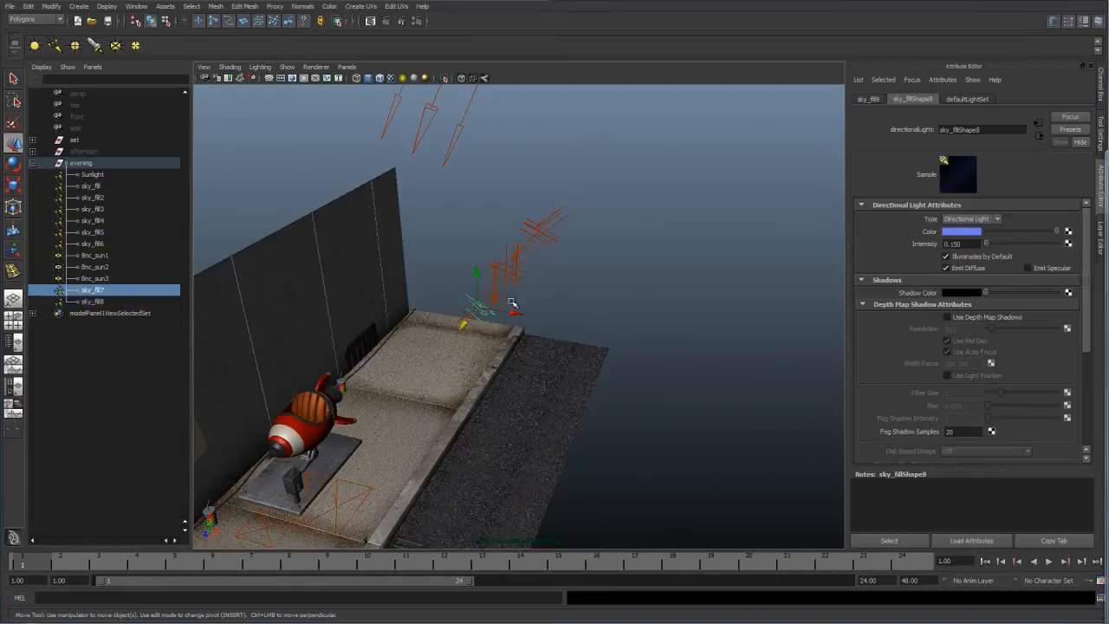
click(963, 232)
click(892, 227)
Lower the evening Sunlight toward the horizon, keeping it aimed at the rocket, and shift its color to a deeper orange
alt+drag(633, 213, 545, 202)
click(442, 167)
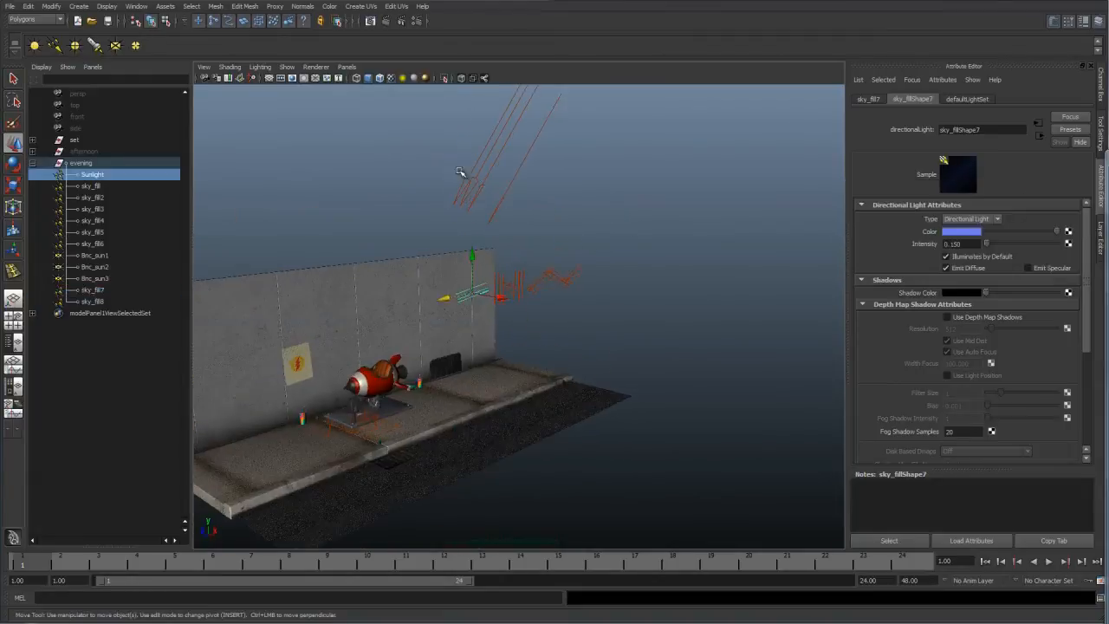
click(495, 175)
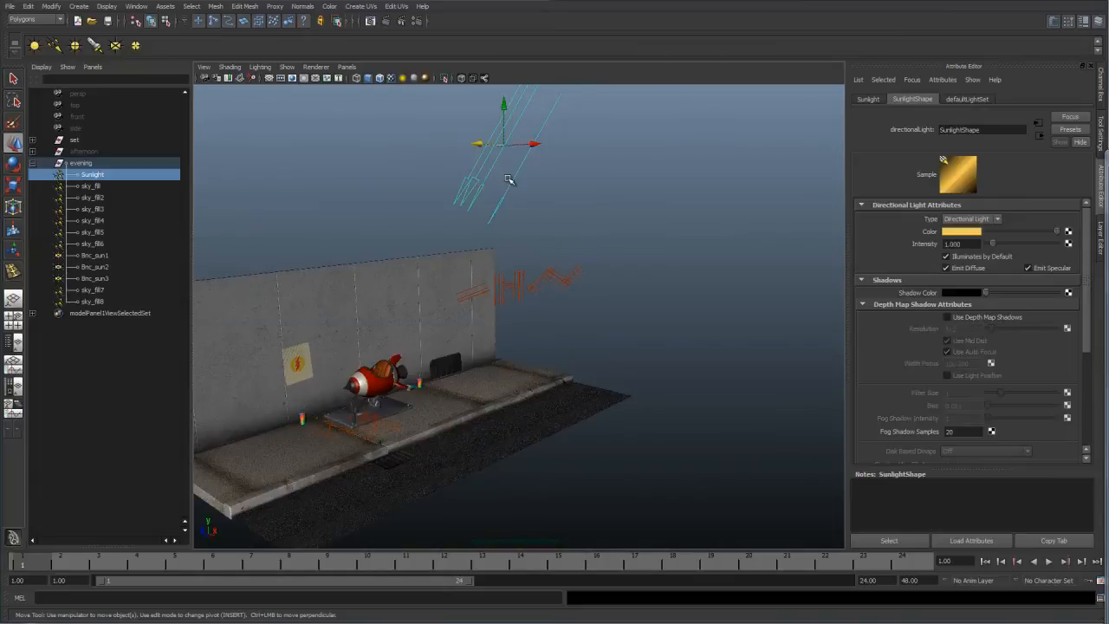
key(t)
alt+right_drag(667, 253, 520, 191)
drag(520, 188, 620, 251)
click(957, 232)
drag(902, 252, 896, 257)
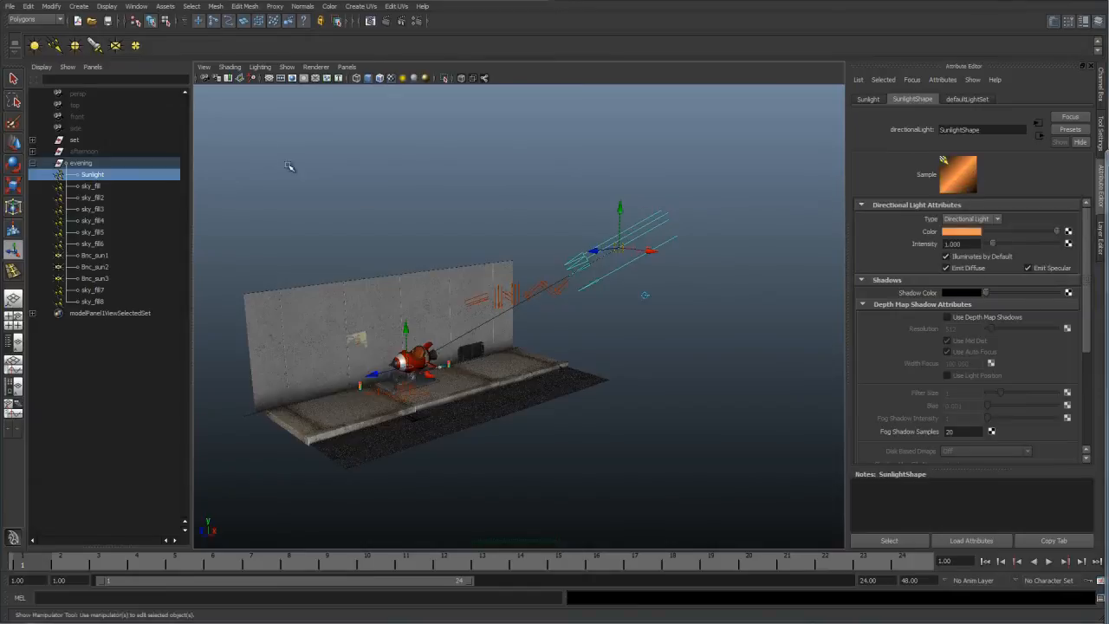
Keep the stored afternoon render and render the RenderCam view with the evening lights
click(346, 67)
mouse_move(359, 80)
click(455, 79)
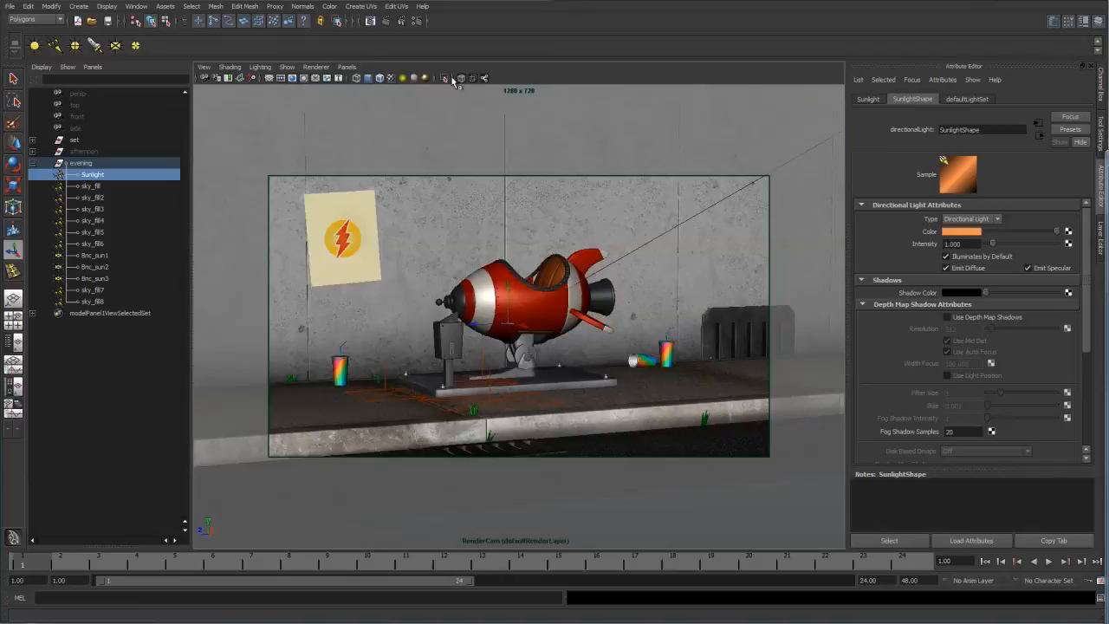
click(371, 20)
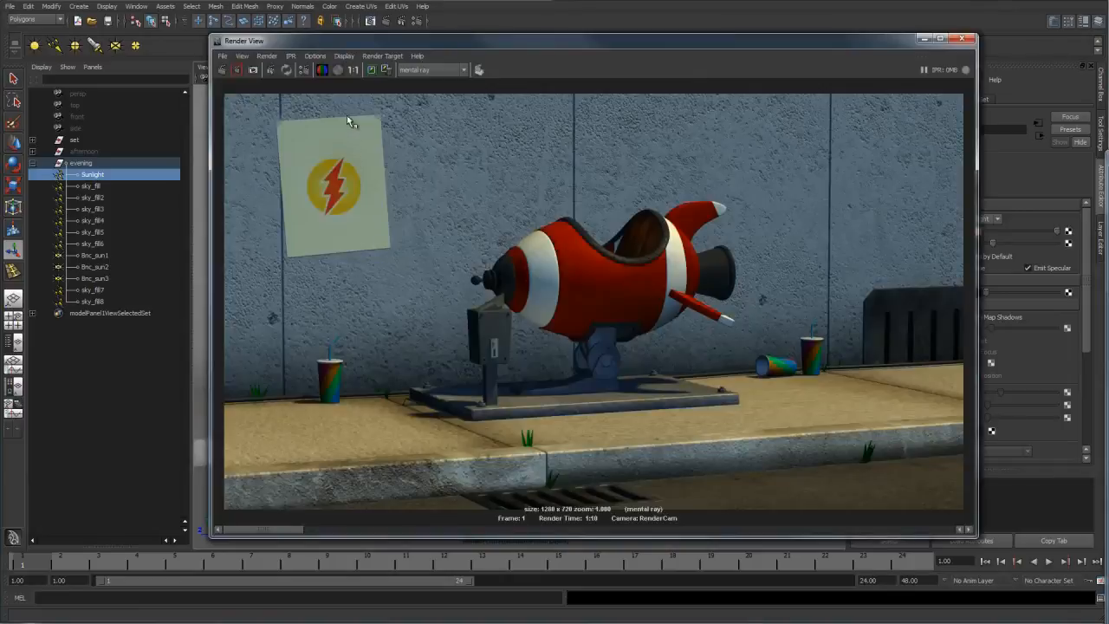
click(370, 71)
click(221, 72)
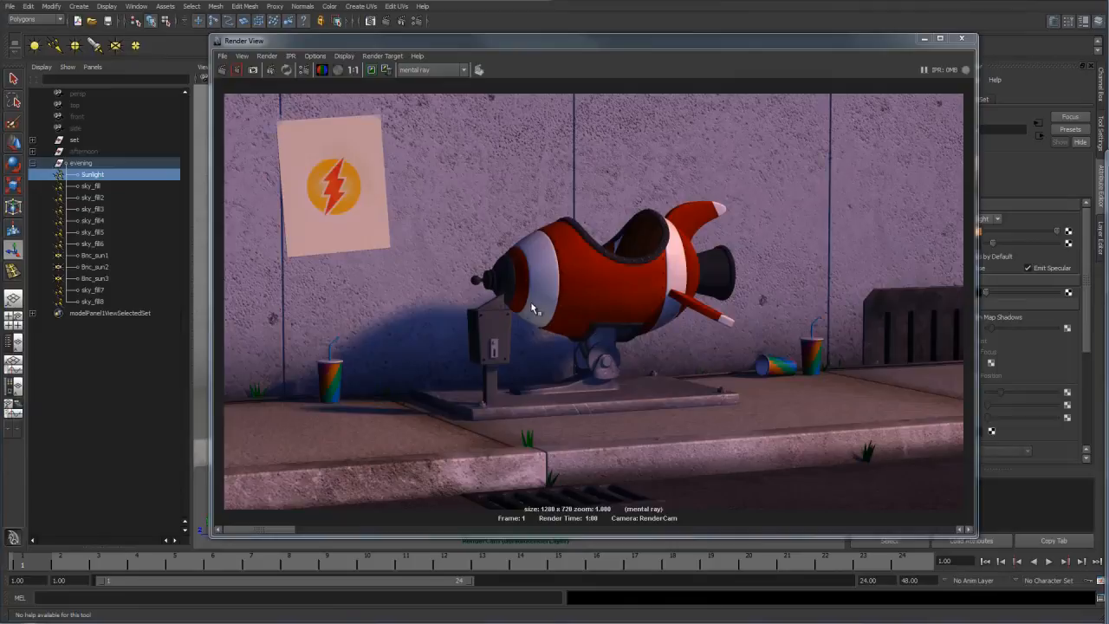
click(923, 39)
Set Sunlight's intensity to 1.4
key(t)
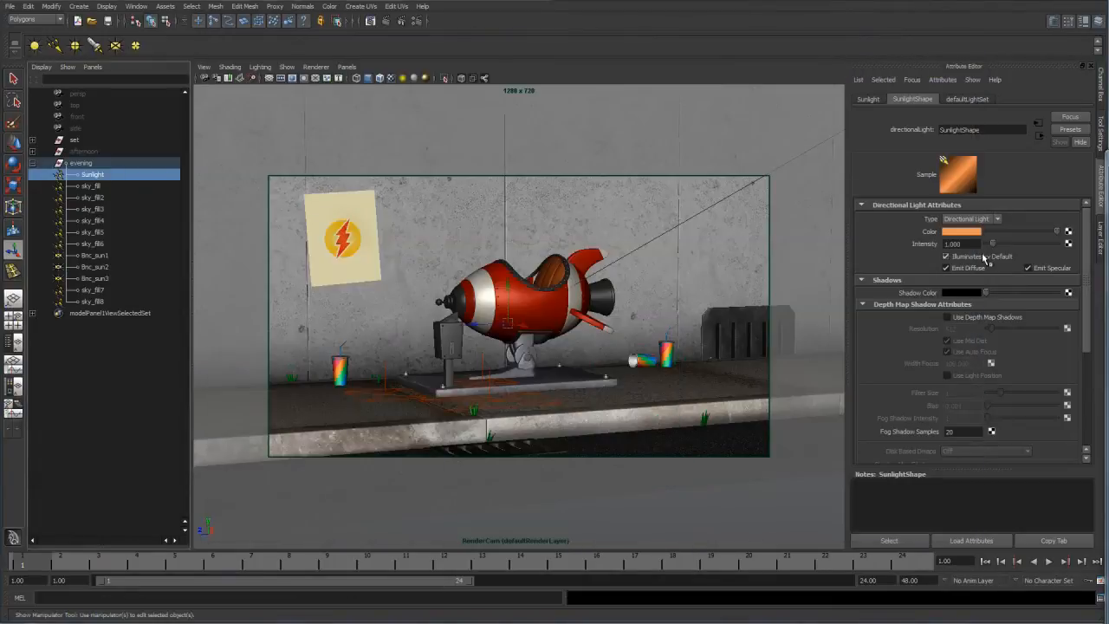
click(961, 243)
text(1.4)
key(Return)
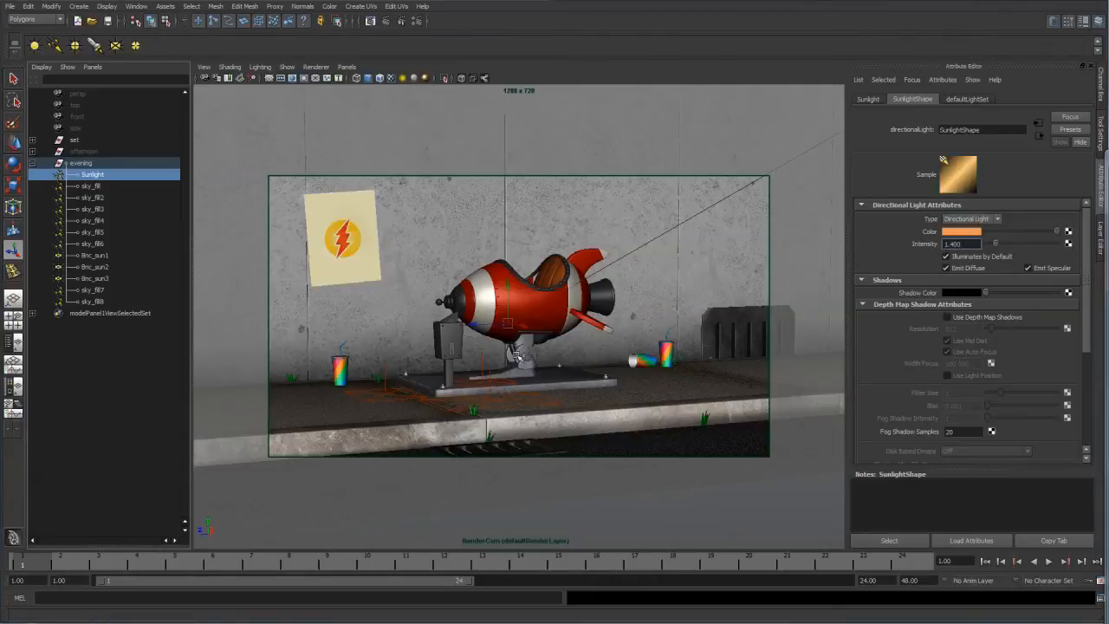
Return to the persp camera and select the Bnc_sun1 bounce light beside the rocket's base
click(351, 68)
mouse_move(407, 78)
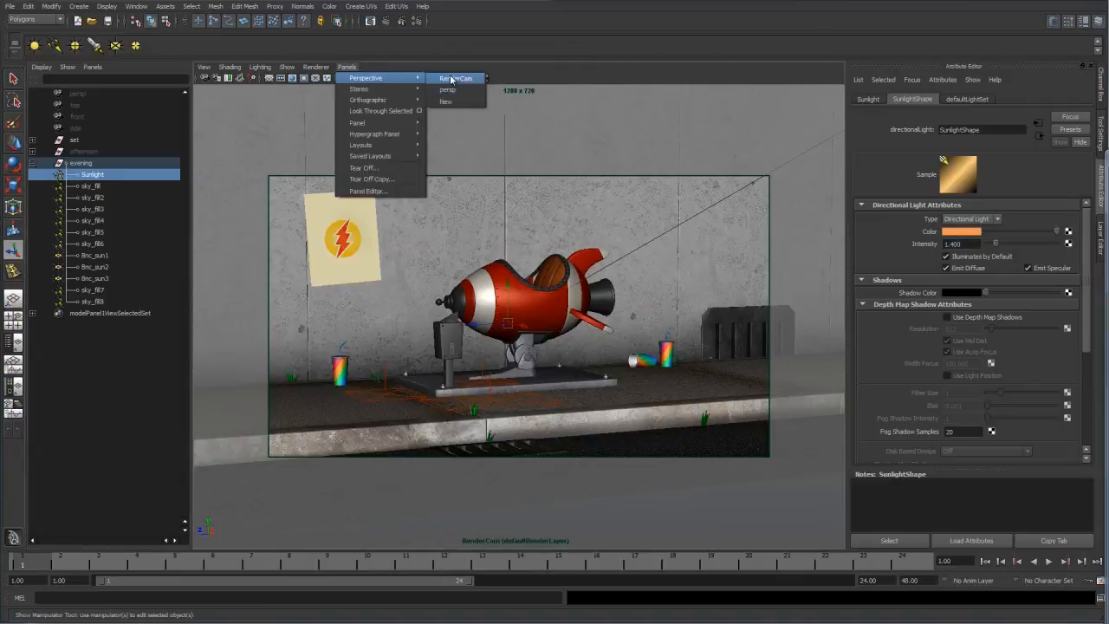
click(446, 90)
alt+right_drag(471, 413, 771, 472)
click(406, 363)
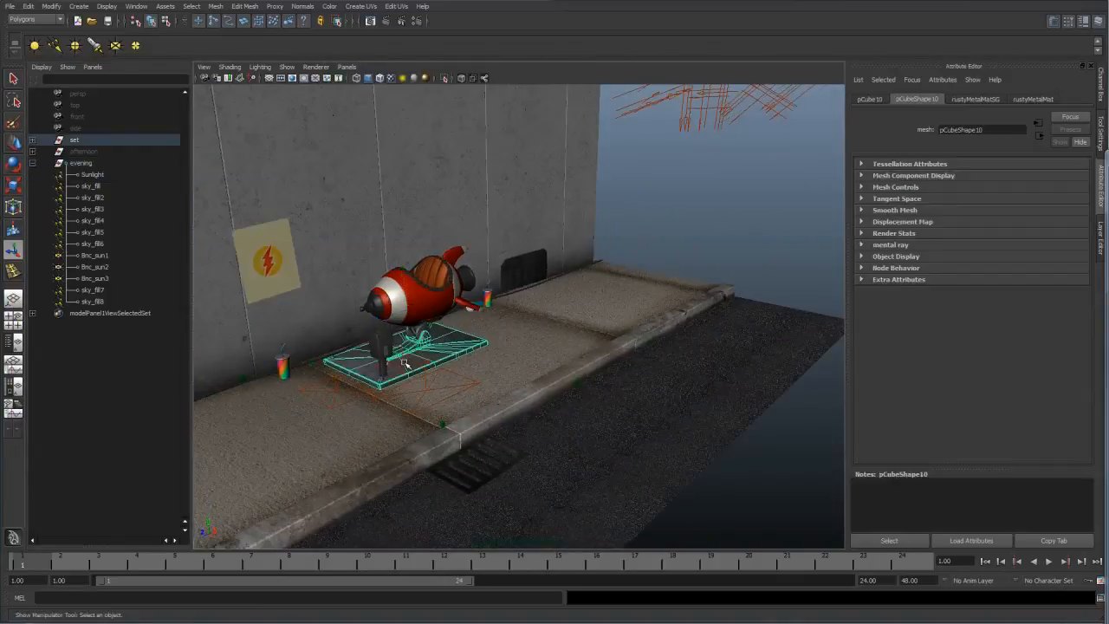
alt+middle_drag(414, 355, 449, 330)
alt+right_drag(449, 330, 555, 387)
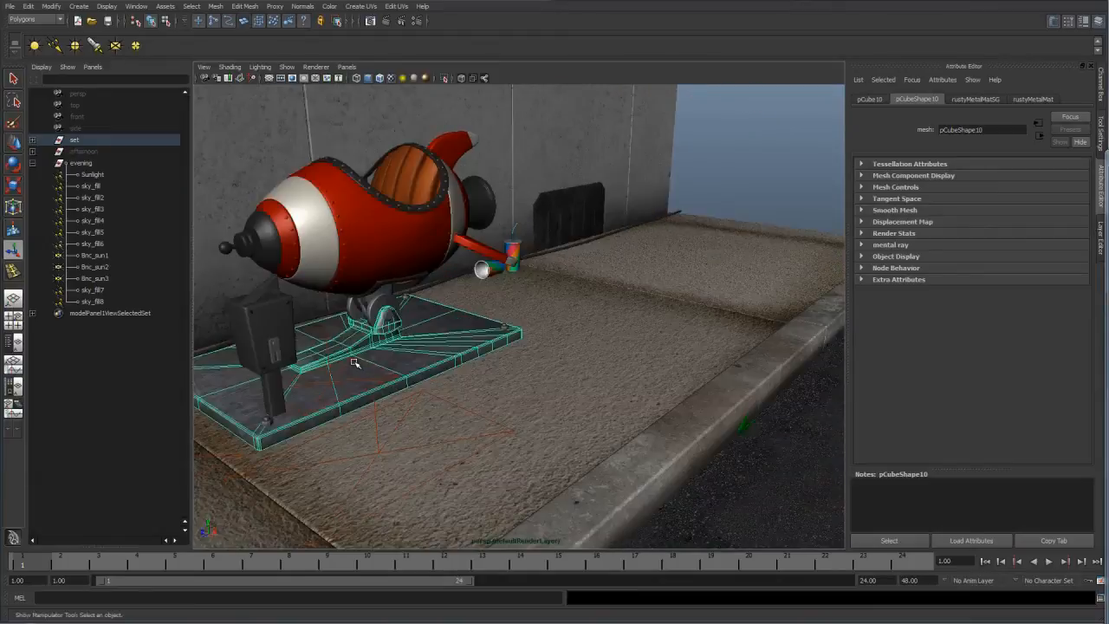
click(330, 379)
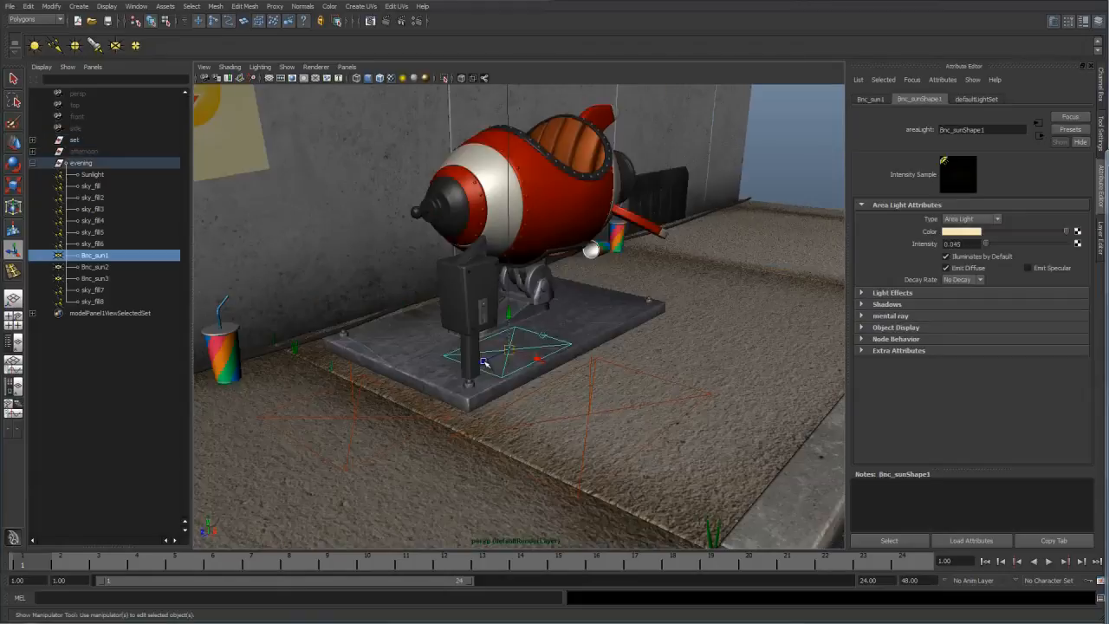
drag(511, 348, 416, 350)
key(ctrl+z)
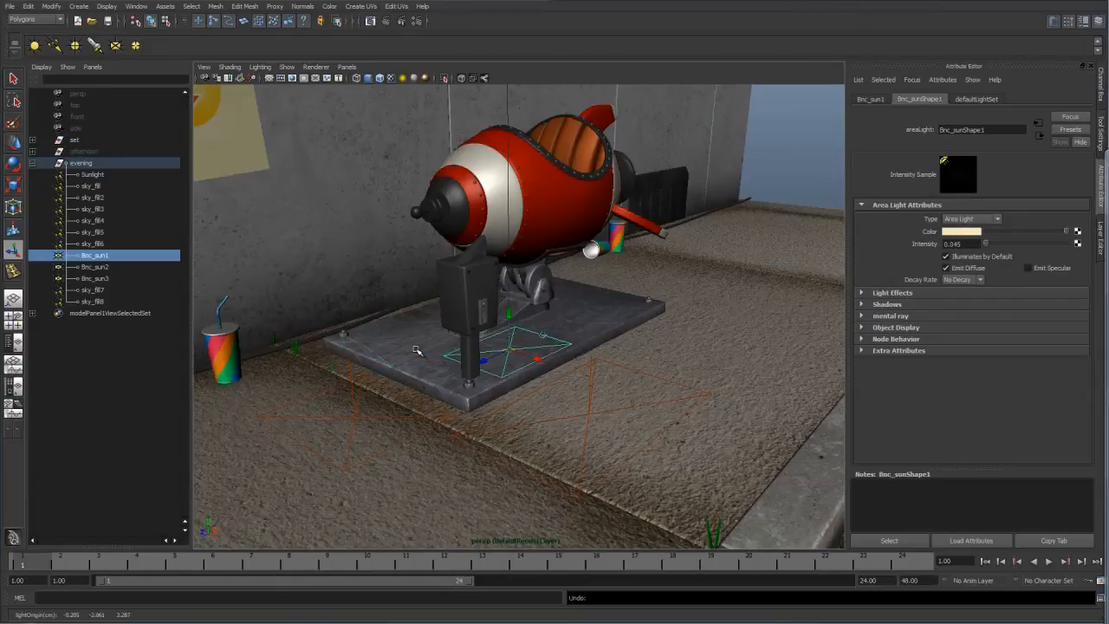
key(w)
key(ctrl+z)
Move Bnc_sun1 across the metal base past the coin box, toward the shadowed side, and shift its color to peach with hue 16
drag(408, 342, 395, 359)
key(f)
click(371, 21)
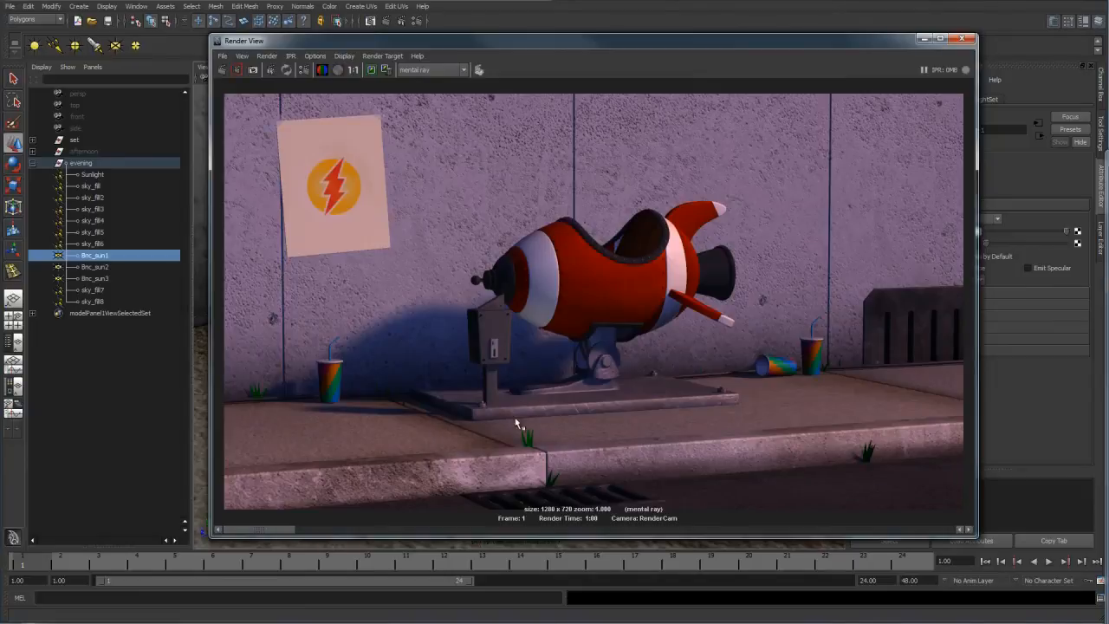
click(925, 38)
alt+drag(537, 327, 567, 306)
key(r)
key(w)
click(961, 232)
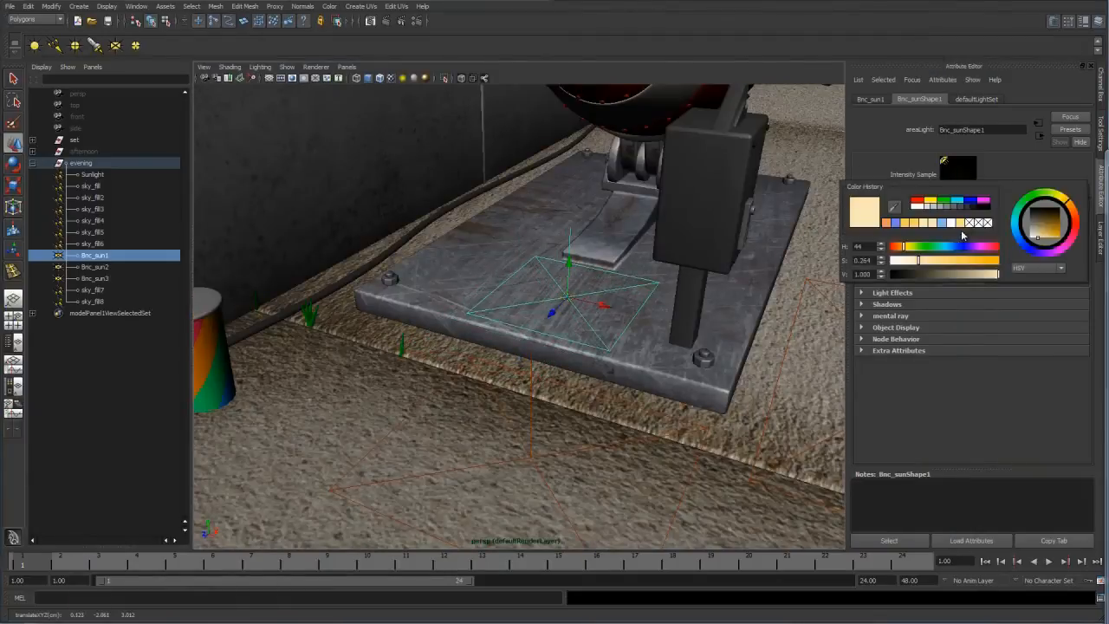
drag(902, 250, 897, 247)
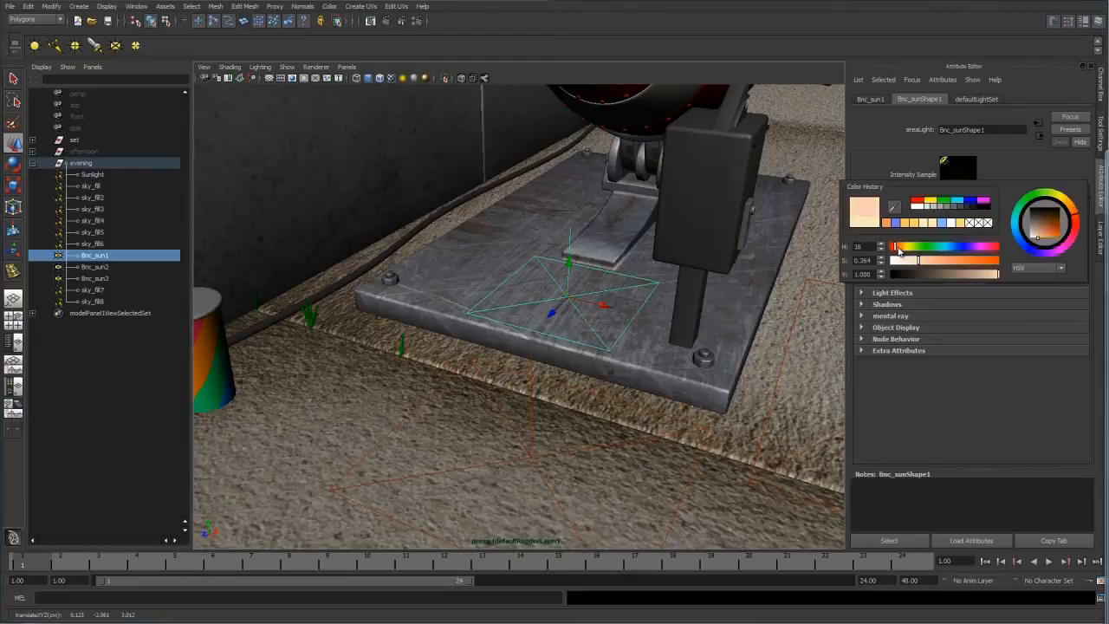
Move Bnc_sun2 across the sidewalk toward the standing cup and shift its color to a similar peach
click(534, 415)
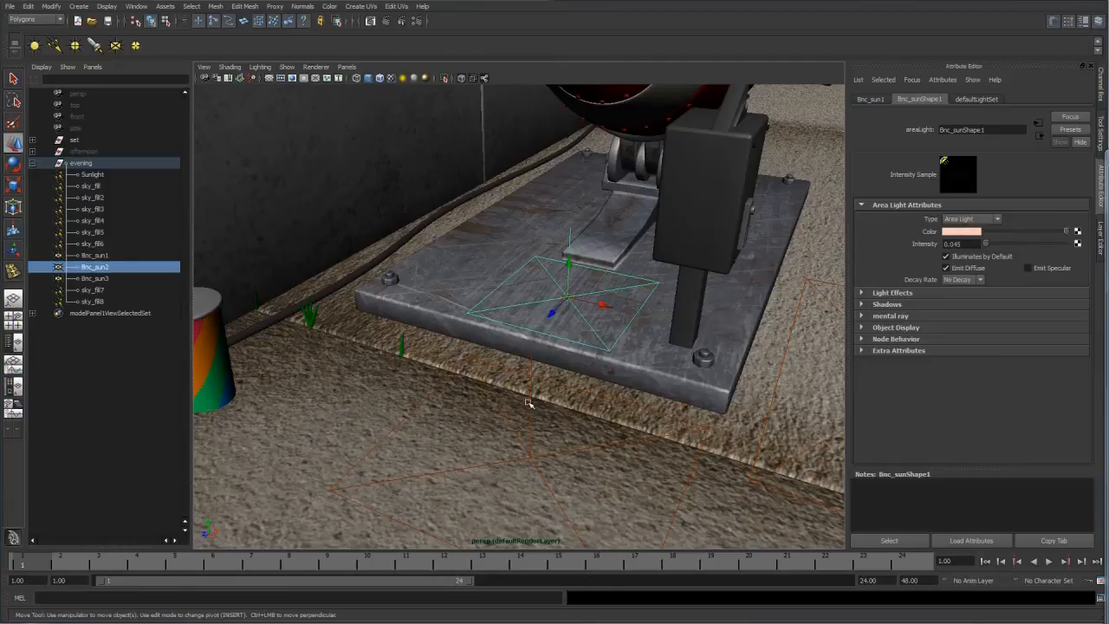
scroll(529, 403, down, 5)
drag(530, 383, 487, 390)
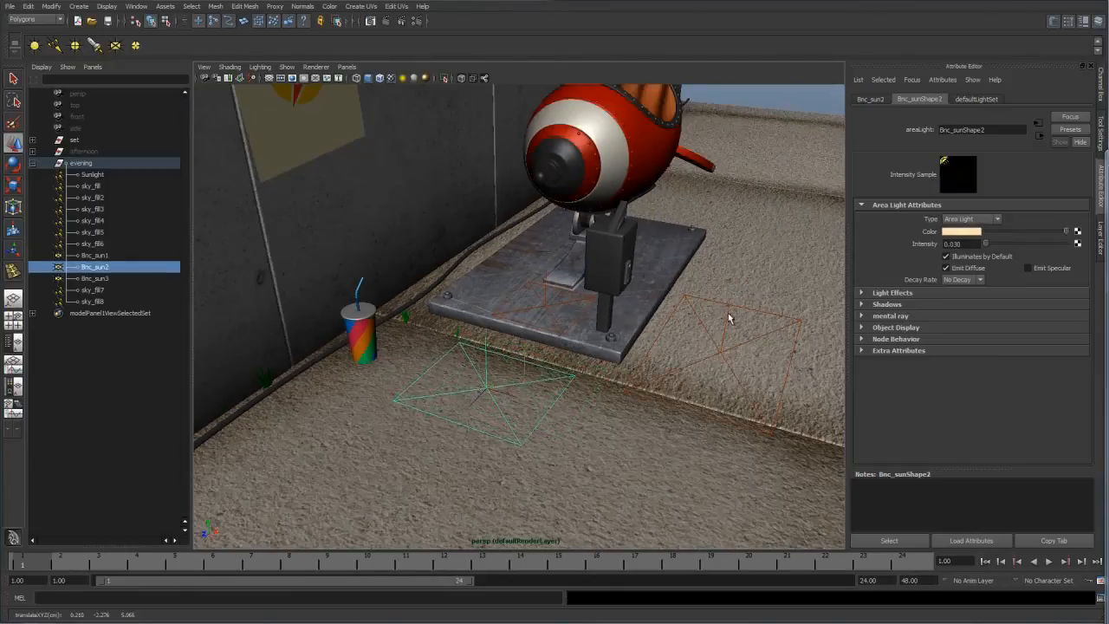
click(961, 231)
drag(903, 251, 896, 251)
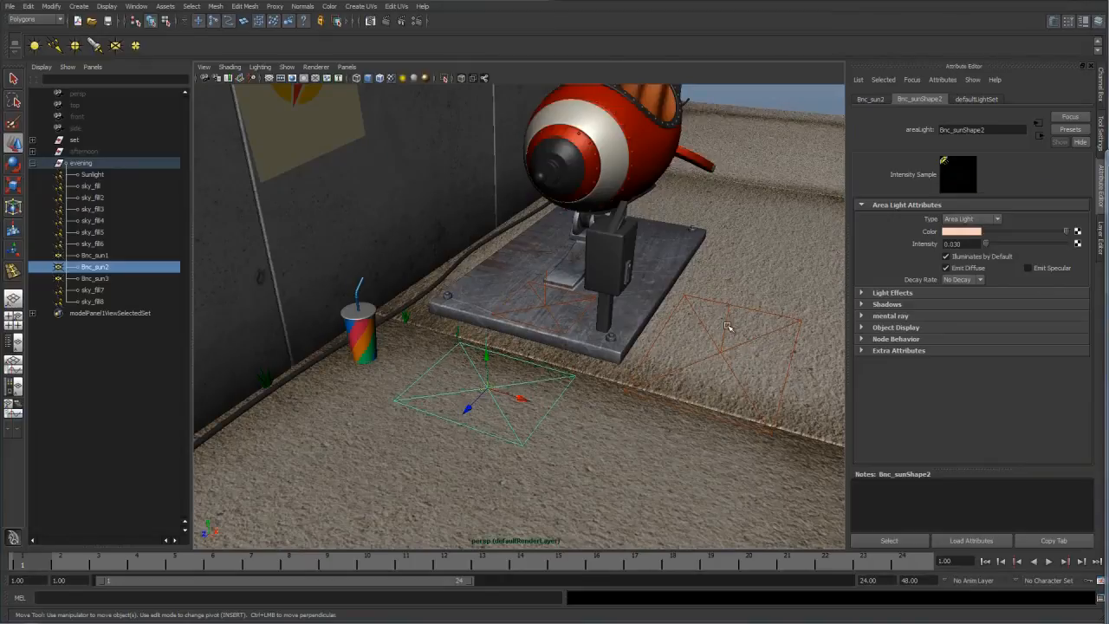
Delete the Bnc_sun3 bounce light on the sidewalk beside the rocket's base and render the scene from RenderCam
click(726, 319)
key(Delete)
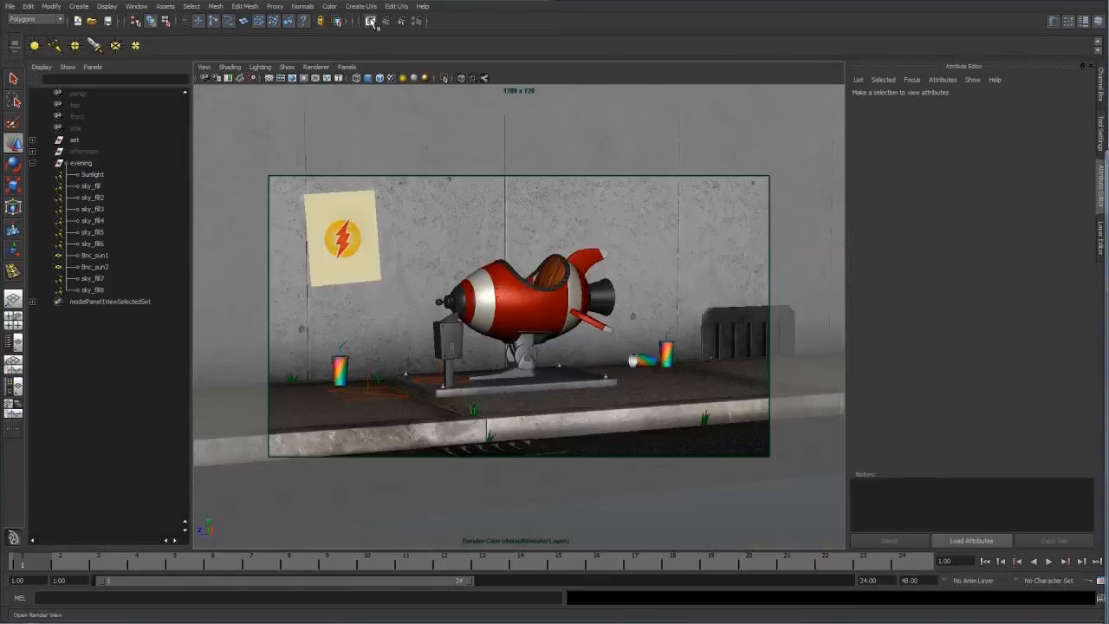
click(370, 21)
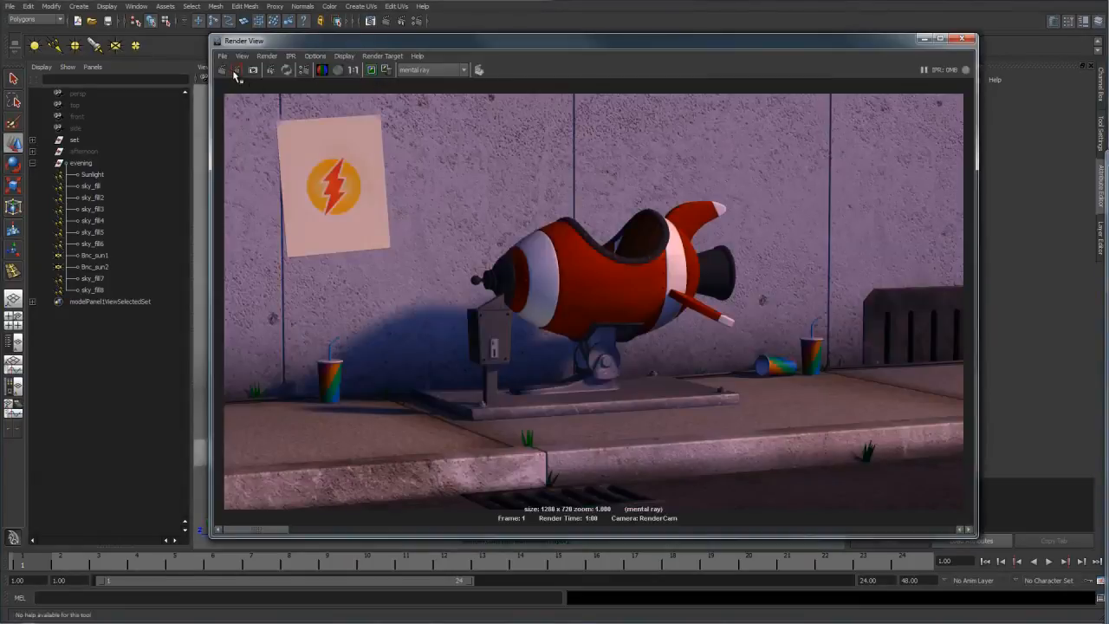
click(236, 70)
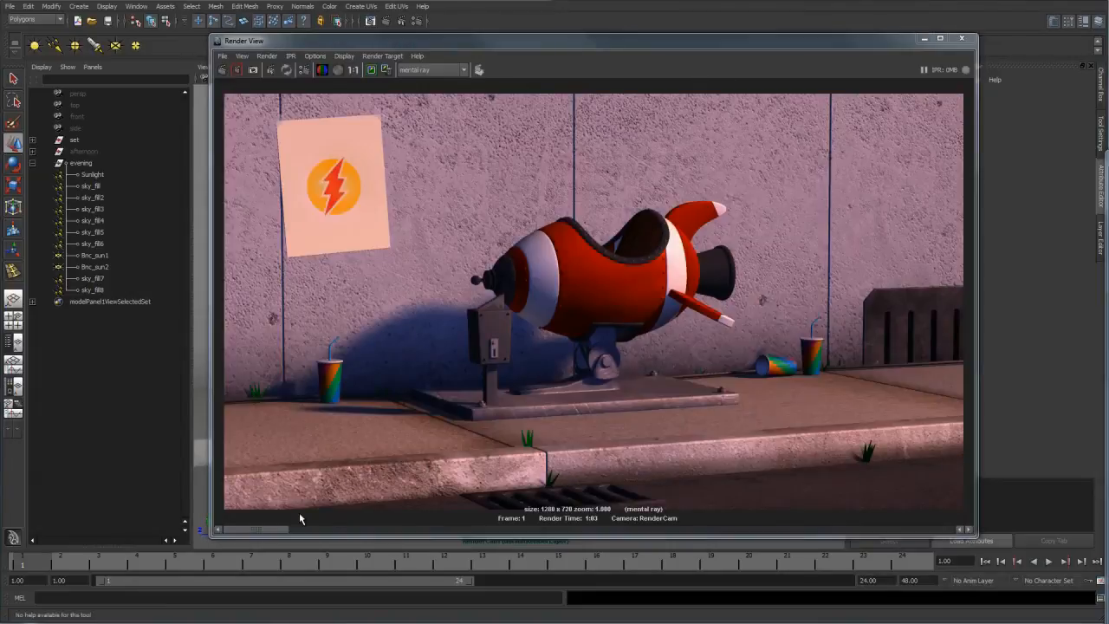
Compare the new render with the stored earlier renders, then close the render window
mouse_move(285, 530)
mouse_down()
mouse_move(332, 537)
mouse_move(292, 537)
mouse_up()
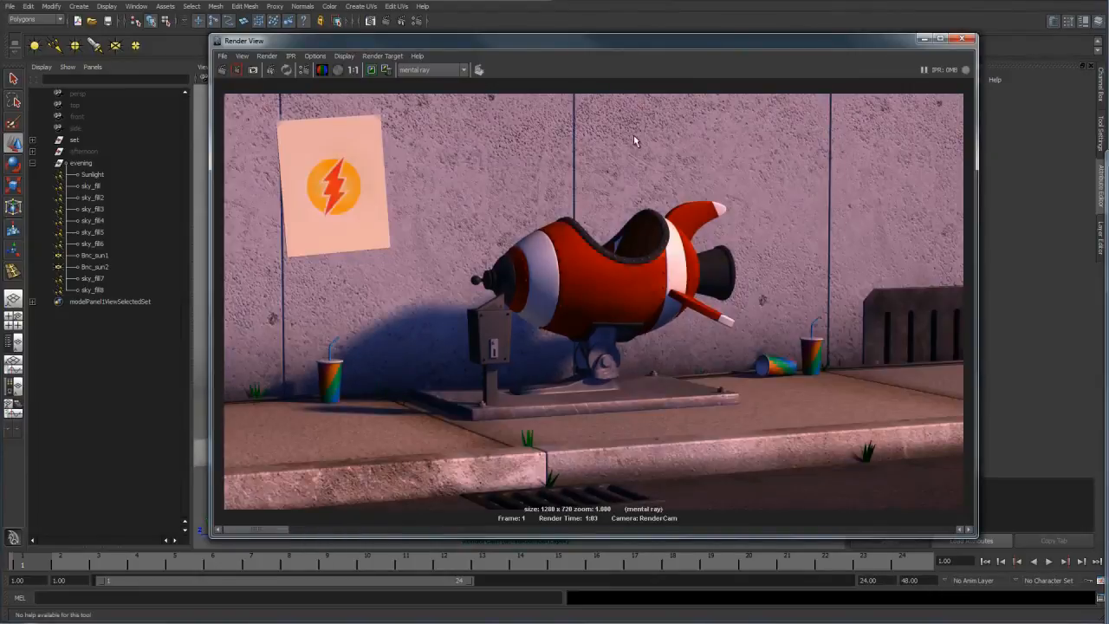
mouse_move(305, 537)
mouse_down()
mouse_move(319, 537)
mouse_move(289, 537)
mouse_move(320, 533)
mouse_move(295, 534)
mouse_up()
click(313, 537)
click(961, 38)
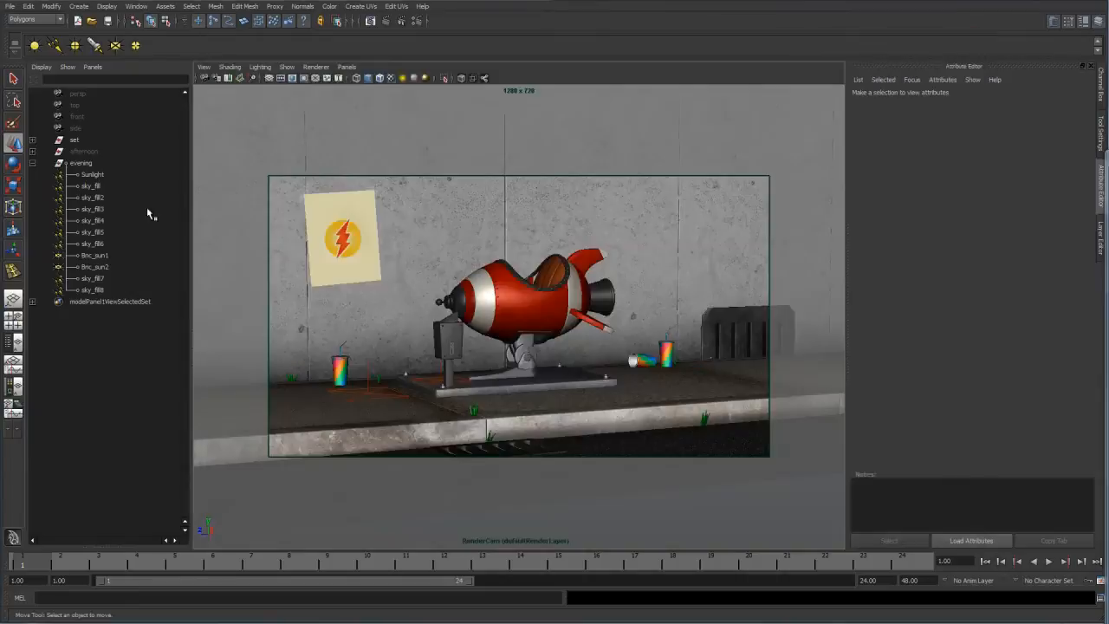
Collapse the evening light group and return to the persp camera, framing the whole street set with the lights above it
click(33, 163)
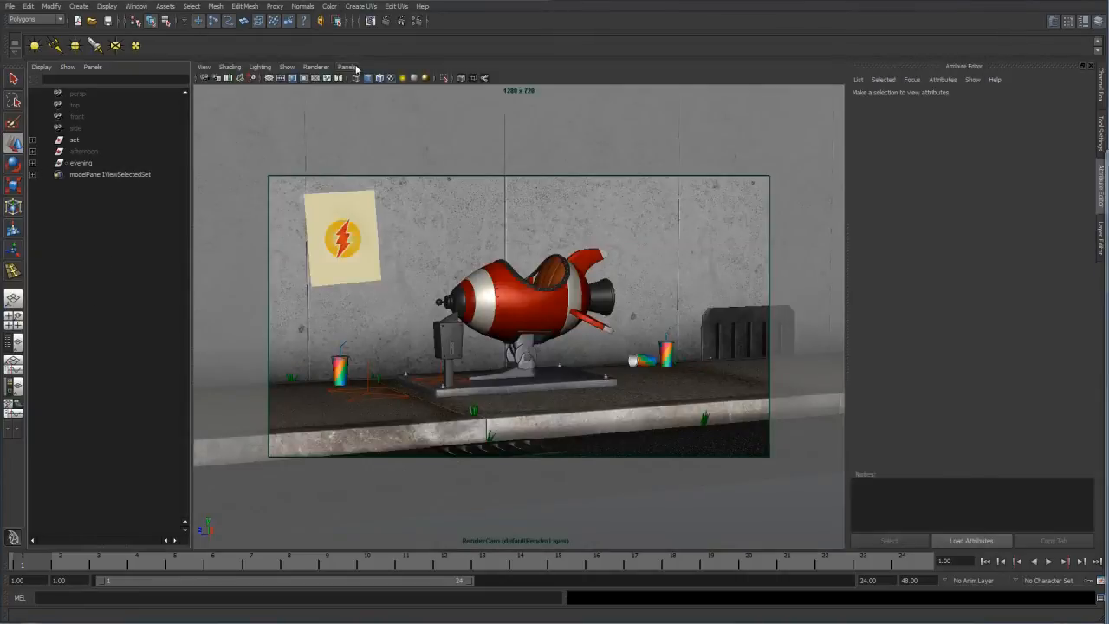
click(347, 66)
mouse_move(382, 78)
click(475, 88)
alt+drag(565, 220, 644, 396)
alt+middle_drag(521, 199, 465, 250)
scroll(465, 251, down, 6)
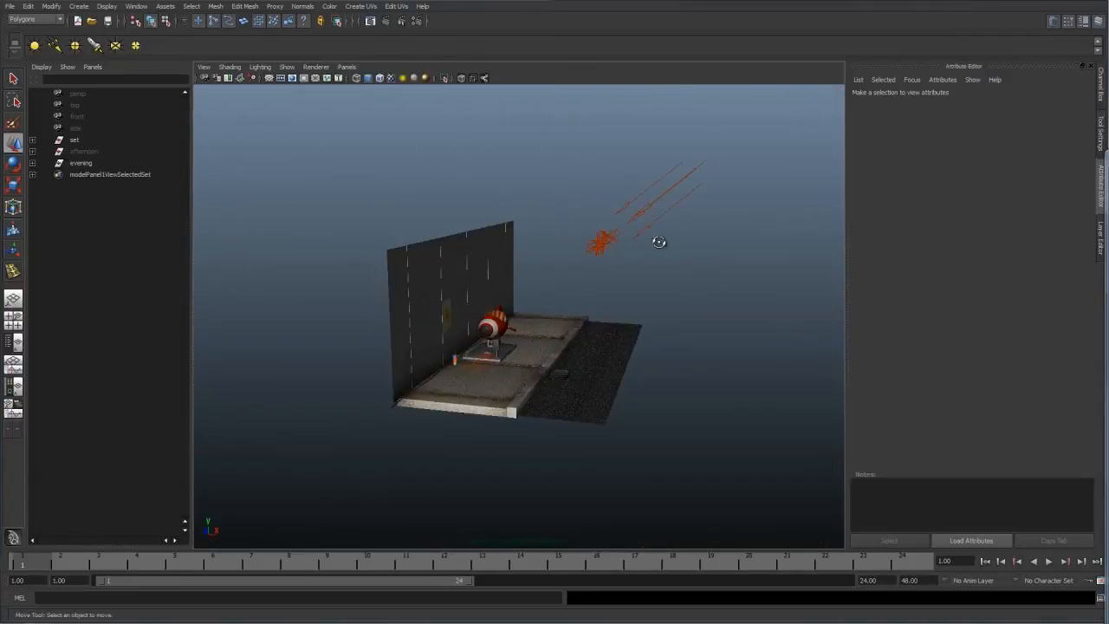
alt+right_drag(661, 240, 710, 305)
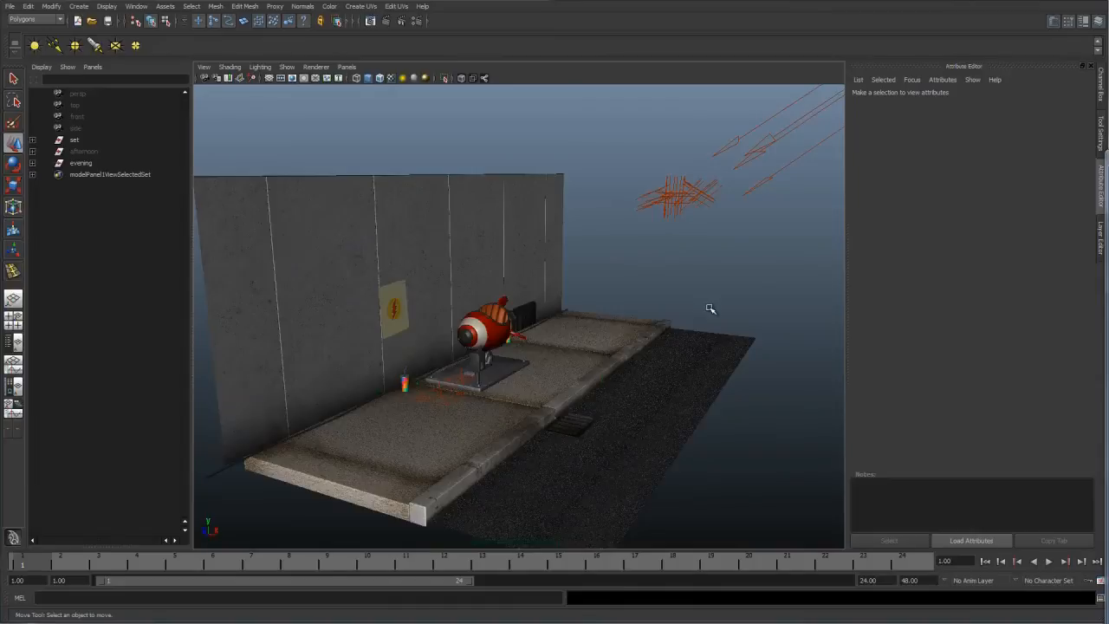
alt+drag(663, 294, 635, 285)
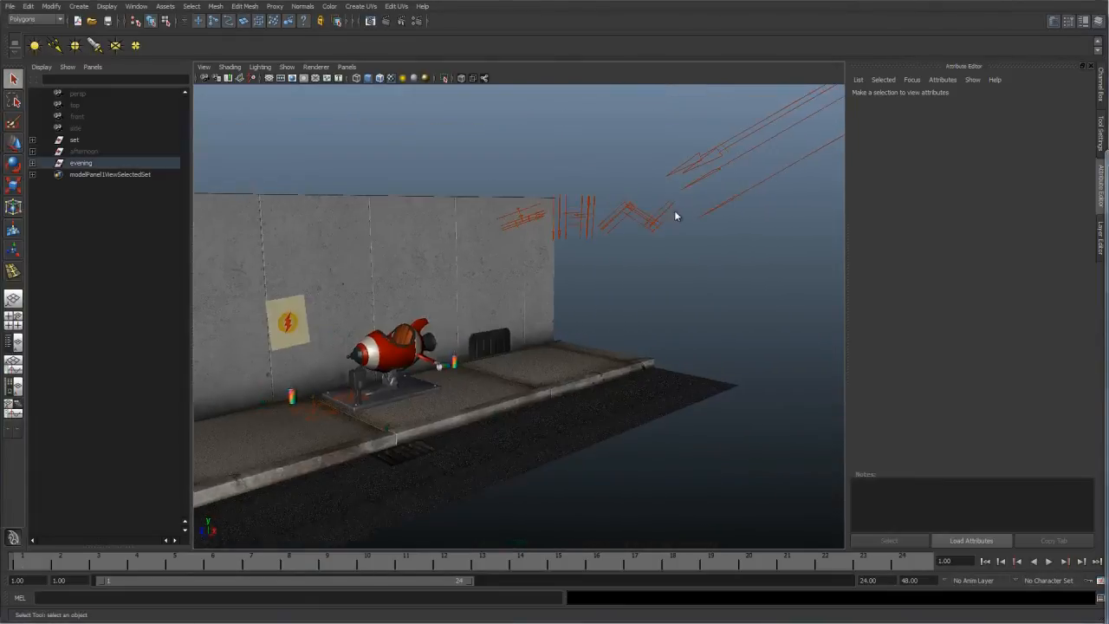
Shift sky_fill2's color to a deeper, more saturated blue
click(759, 228)
click(953, 228)
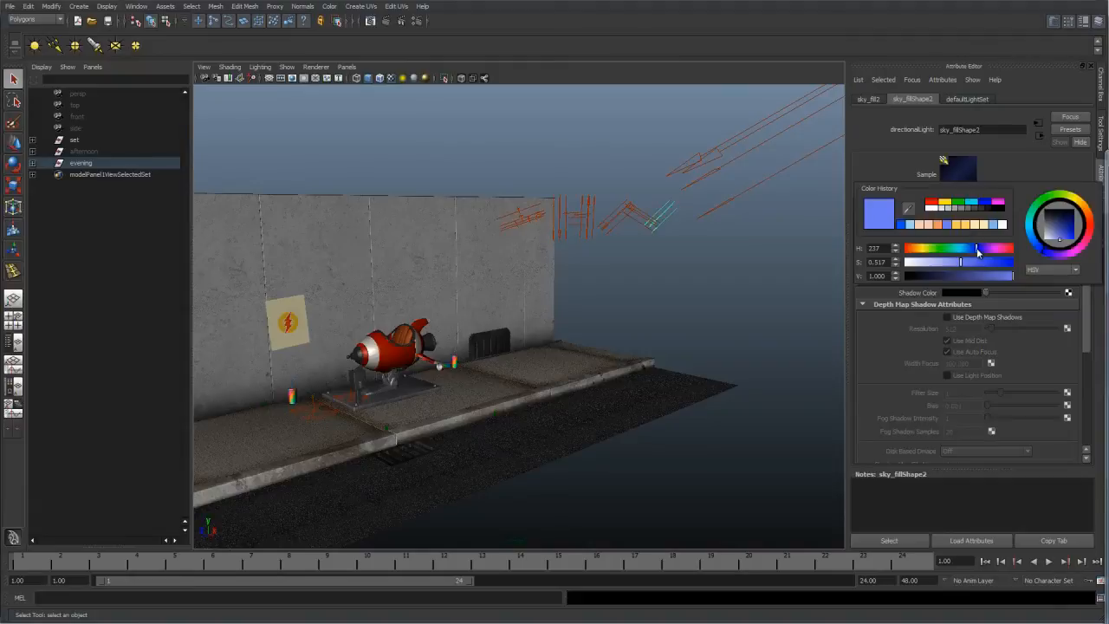
drag(978, 260, 984, 264)
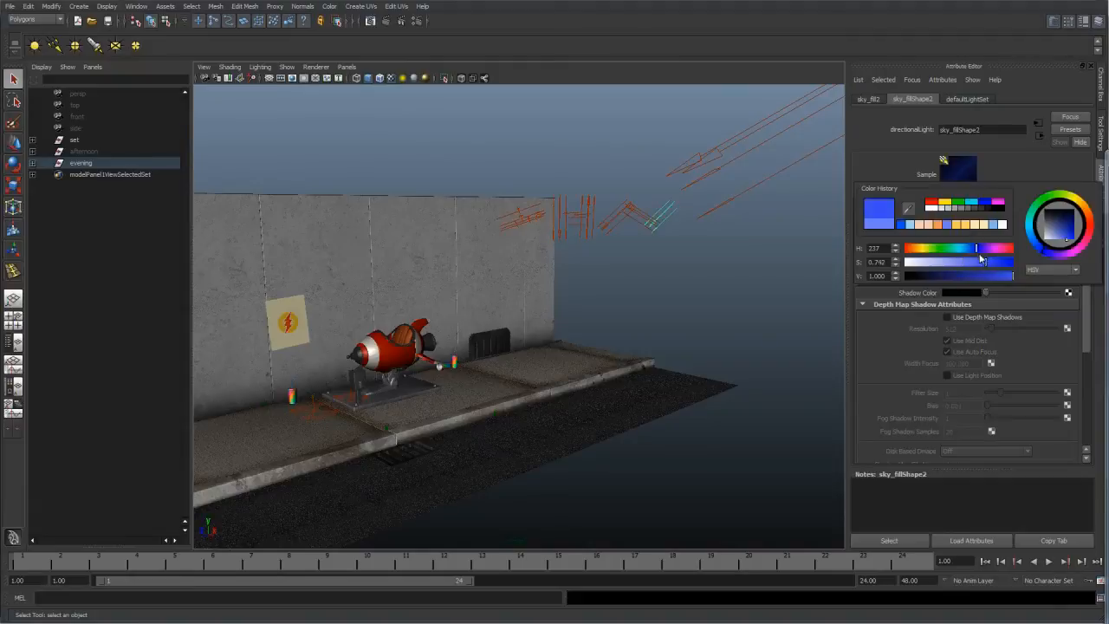
click(972, 249)
click(996, 262)
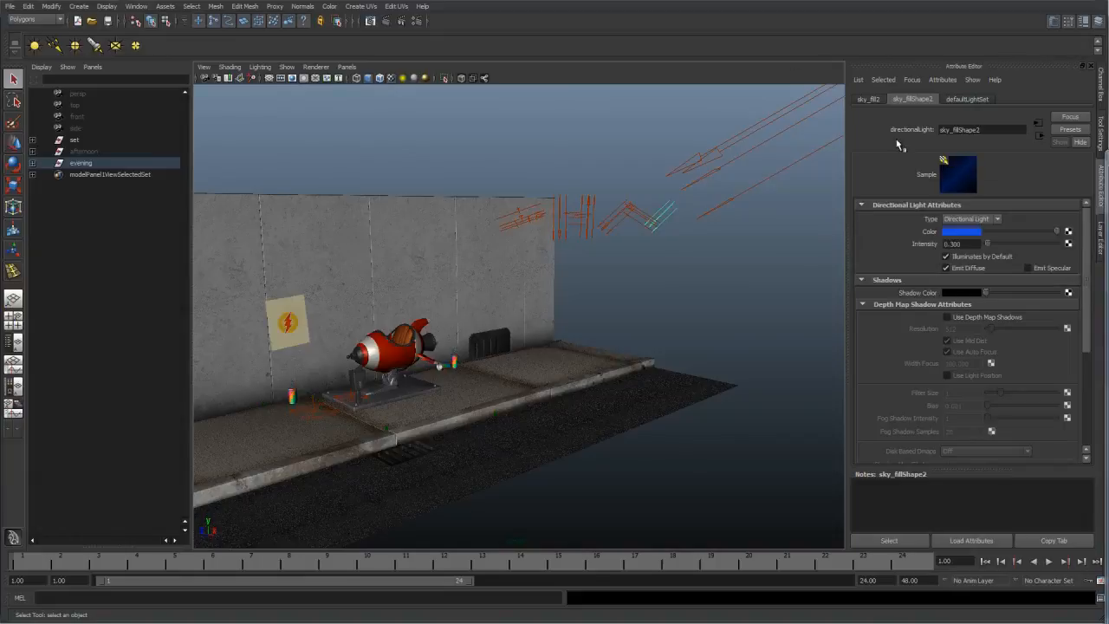
Apply the same deep blue from the color history to sky_fill4 and sky_fill
click(640, 224)
click(959, 234)
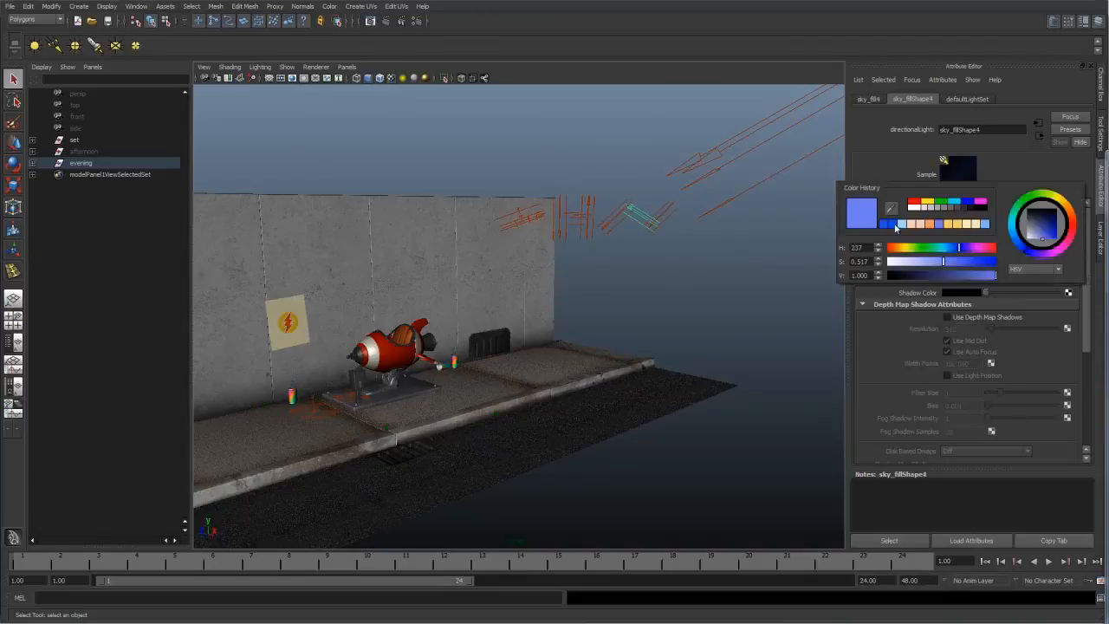
click(886, 224)
click(648, 229)
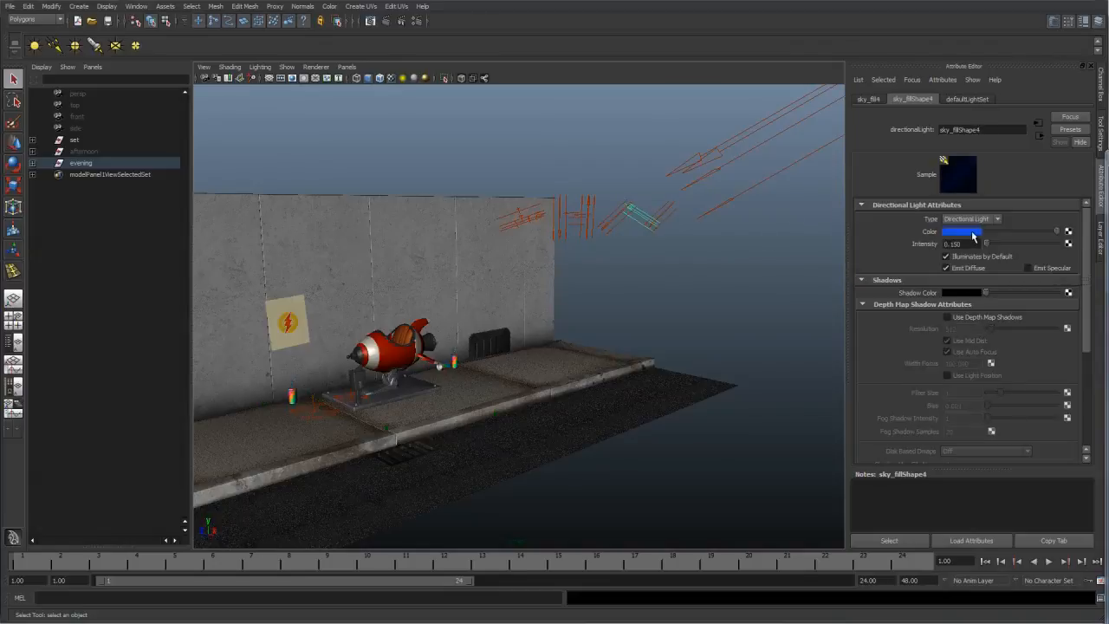
click(954, 234)
click(871, 228)
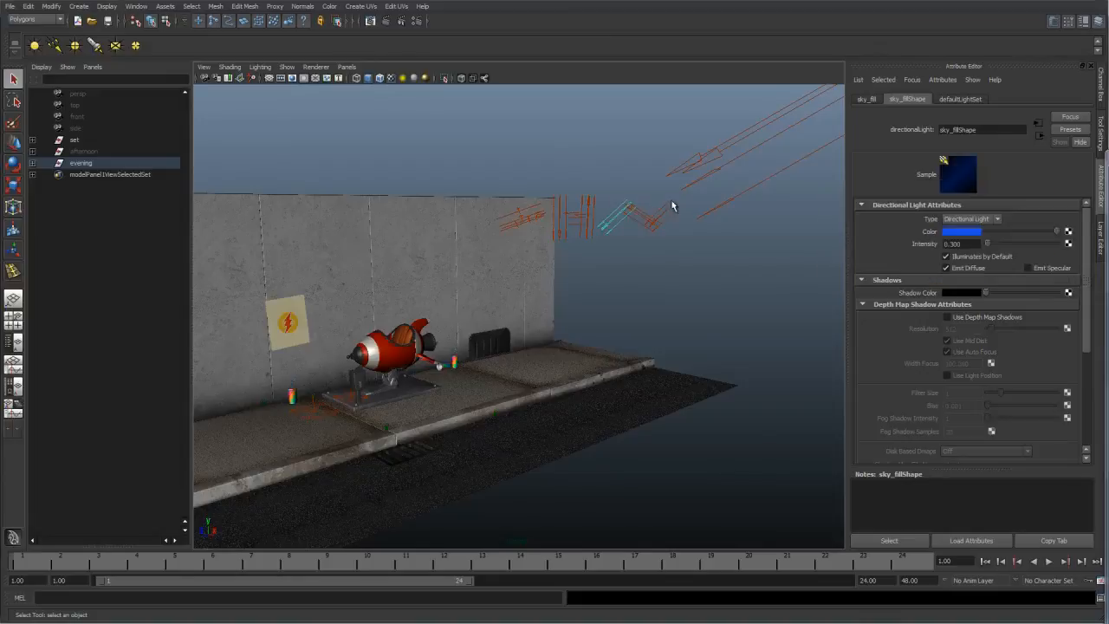
Recolor sky_fill6 and sky_fill3 with the saved deep blue
key(Left)
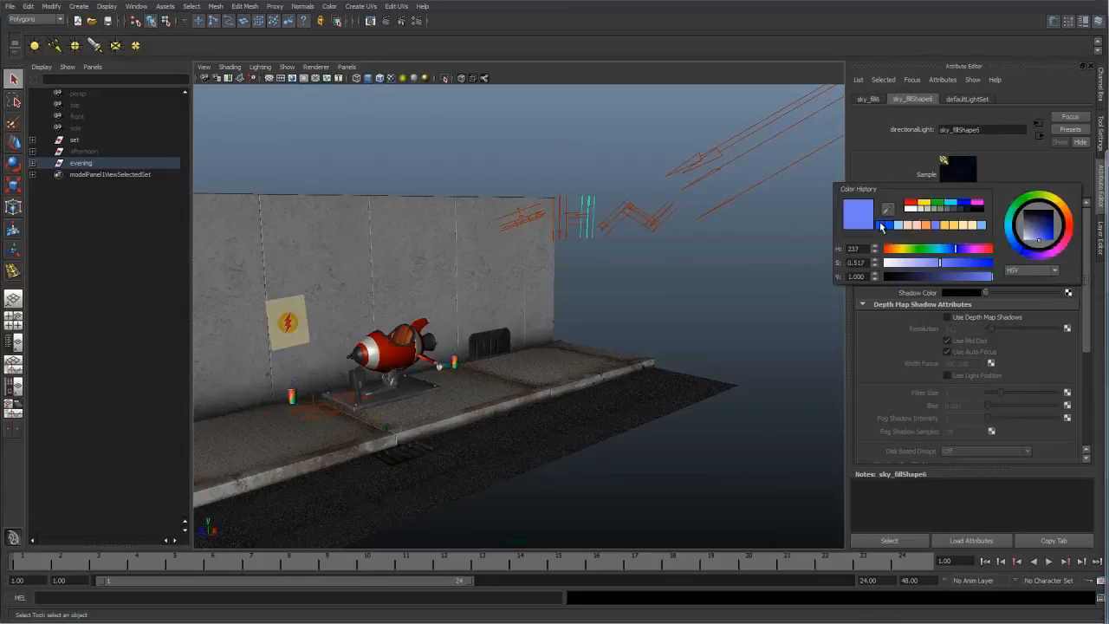
click(883, 226)
click(953, 231)
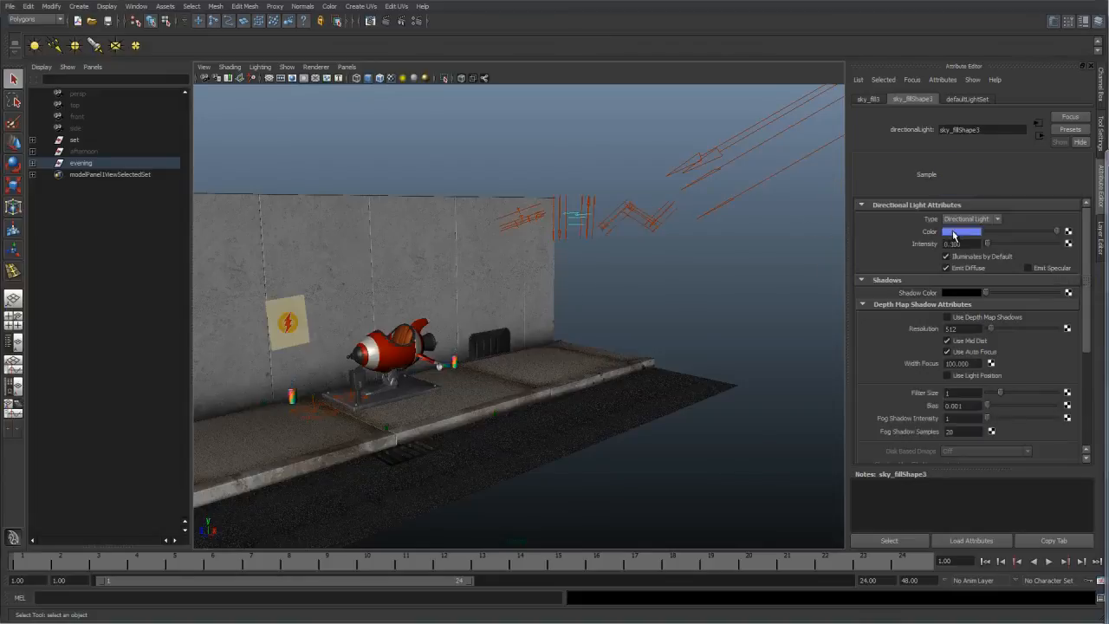
click(575, 217)
Give sky_fill5 and sky_fill7 the deep blue stored in the color history
mouse_move(576, 217)
alt+mouse_down()
mouse_move(584, 222)
mouse_move(576, 217)
alt+mouse_up()
click(563, 210)
click(961, 231)
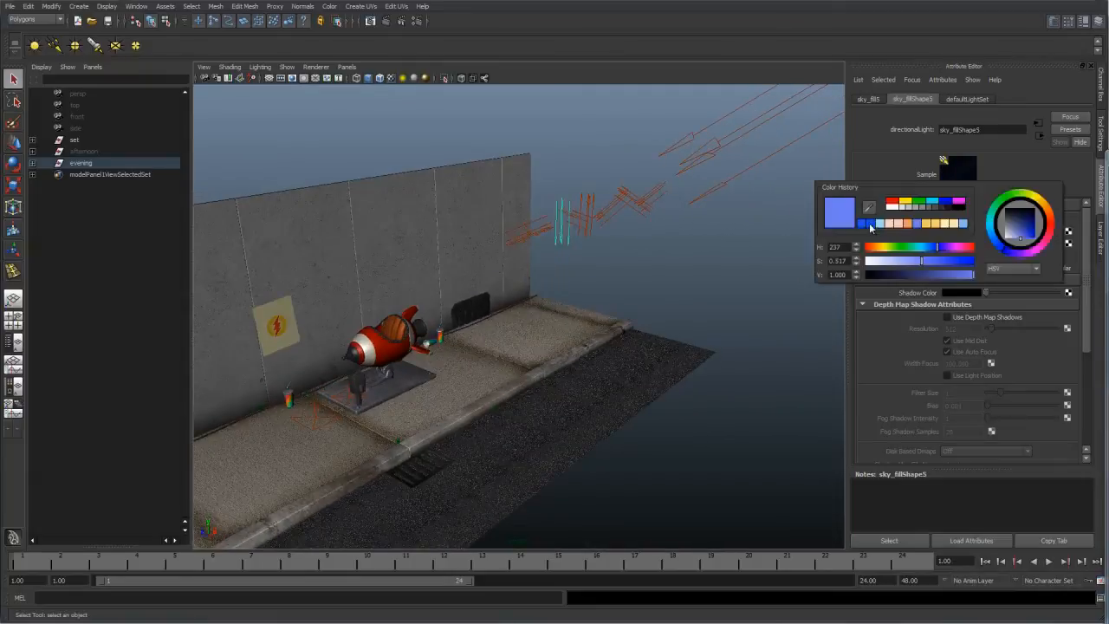
click(864, 224)
click(540, 228)
click(957, 234)
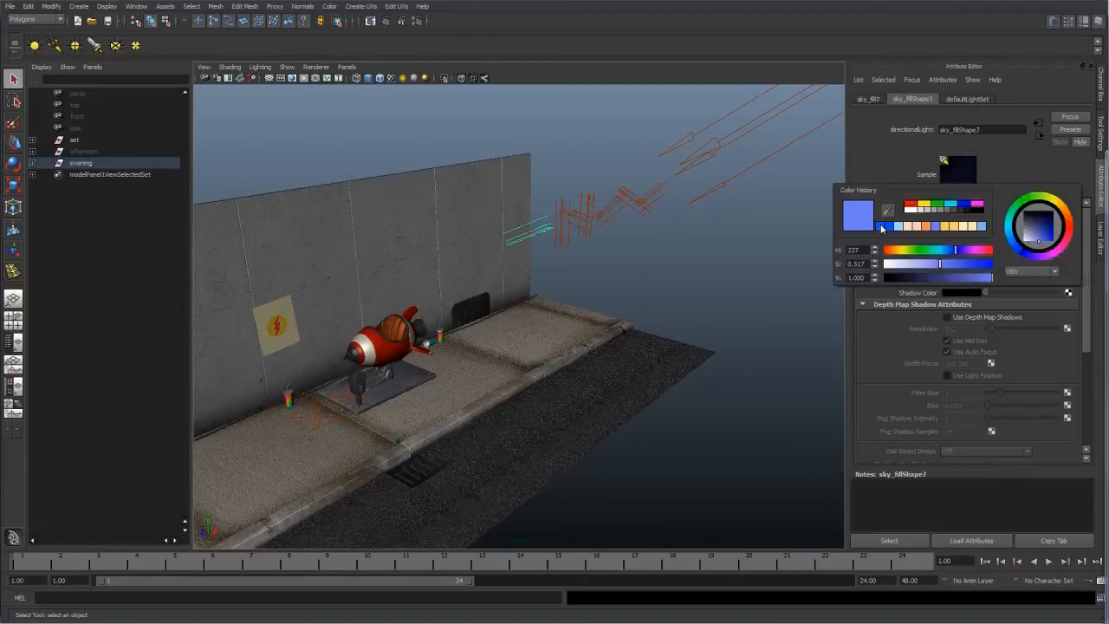
click(880, 232)
Change the color of the remaining fill, sky_fill8, to the same deep blue
alt+drag(565, 216, 589, 239)
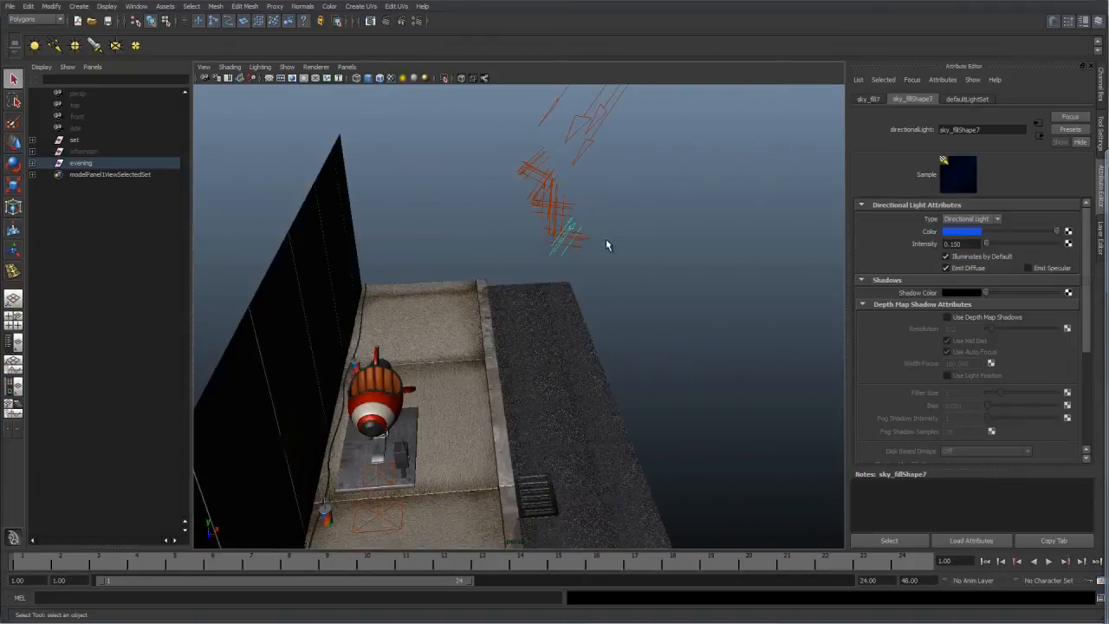
click(594, 238)
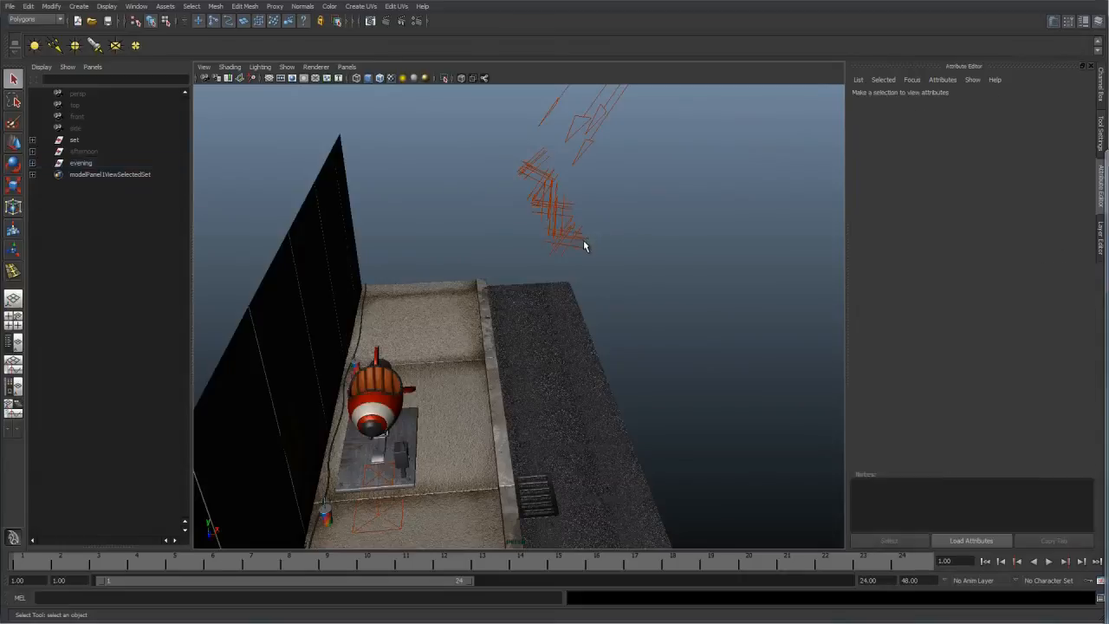
click(957, 232)
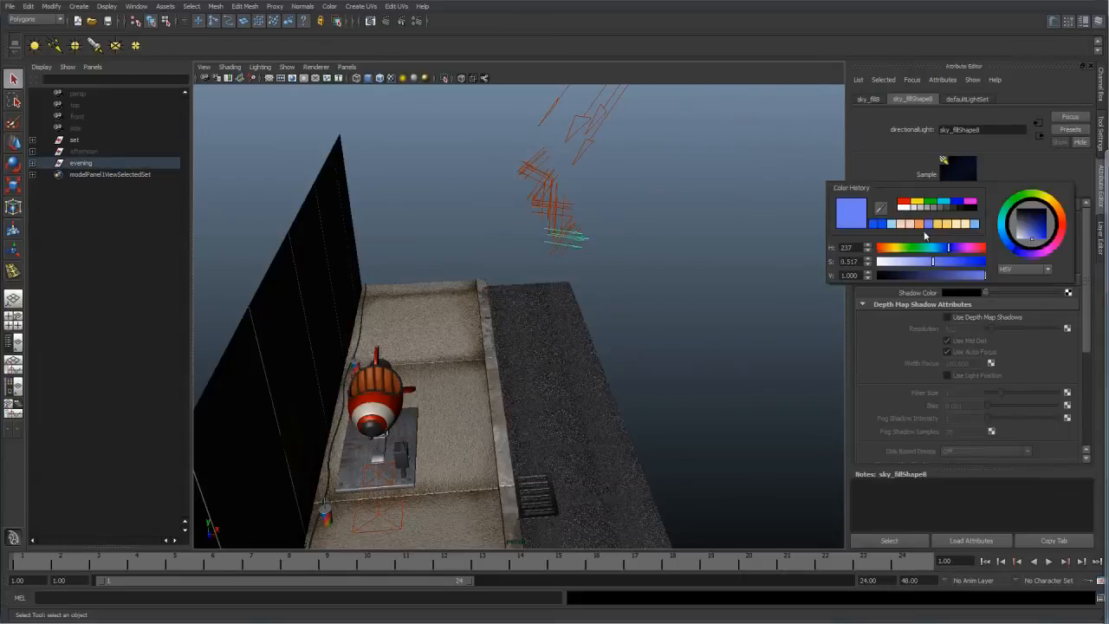
click(878, 229)
Turn the Sunlight's color from orange to light blue and set its intensity to 0.75
alt+drag(622, 205, 702, 206)
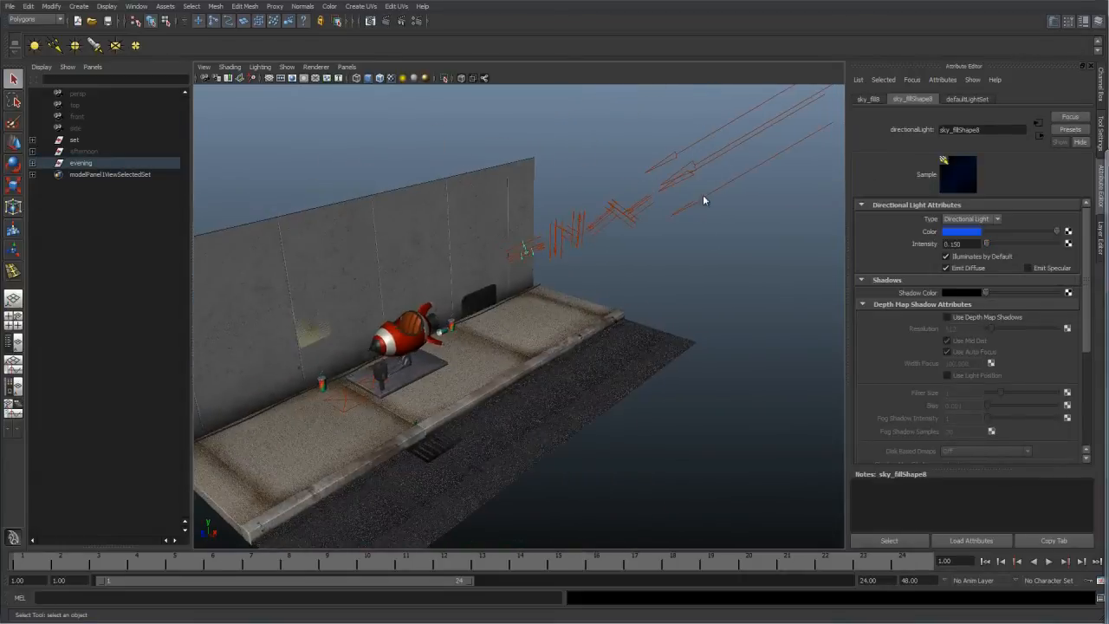
click(698, 139)
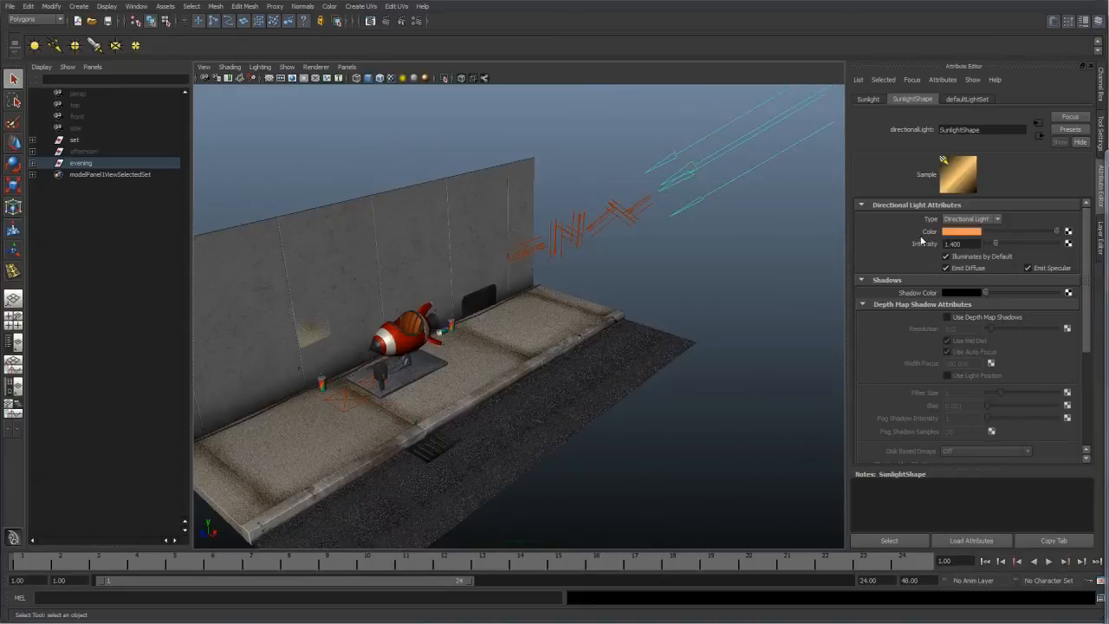
click(964, 232)
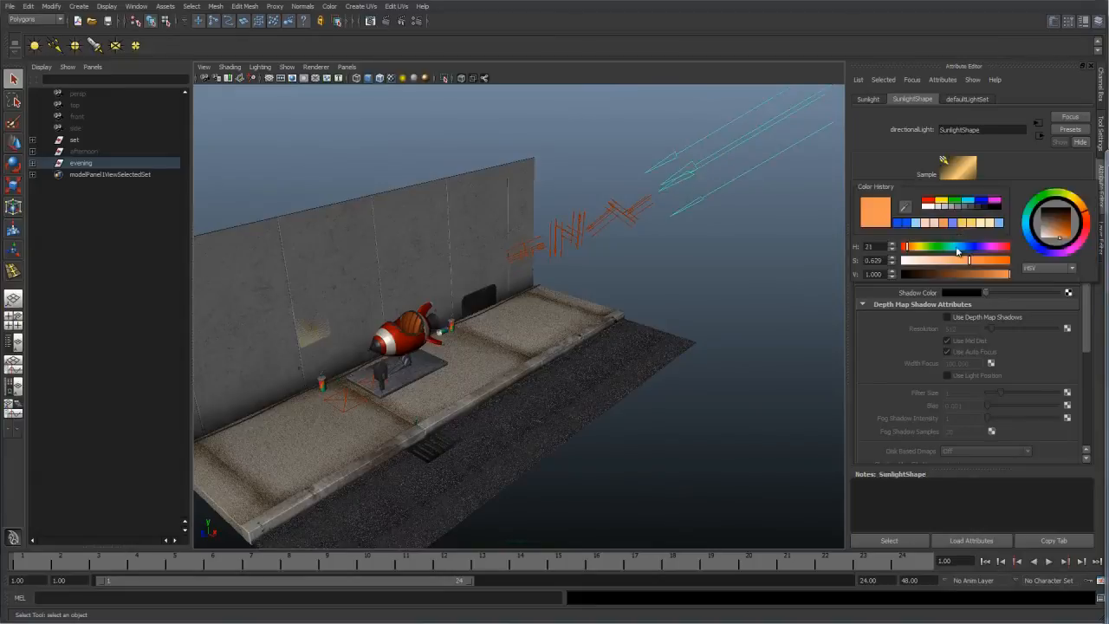
click(959, 248)
drag(959, 249, 950, 261)
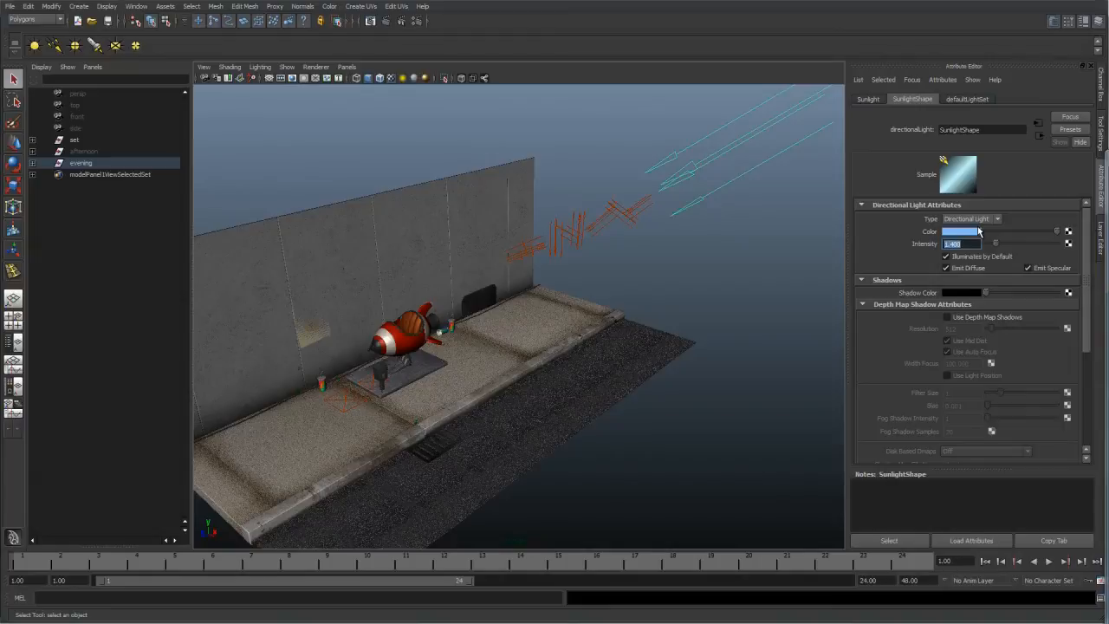
text(.75)
key(Return)
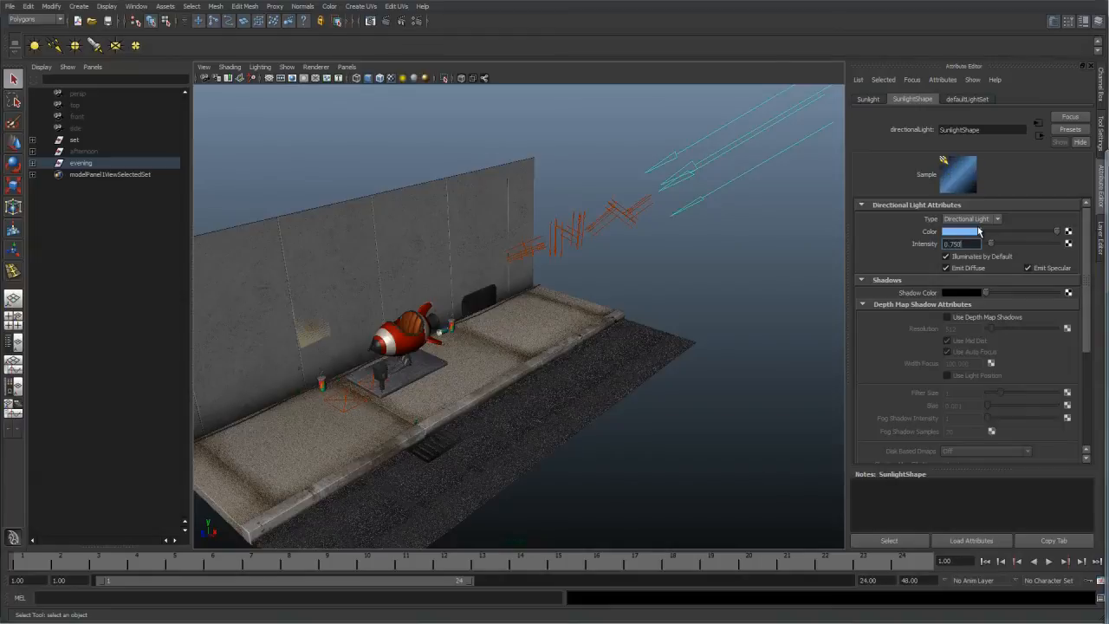
Move the Sunlight's origin high above the set with its manipulator so it shines steeply down on the rocket
key(t)
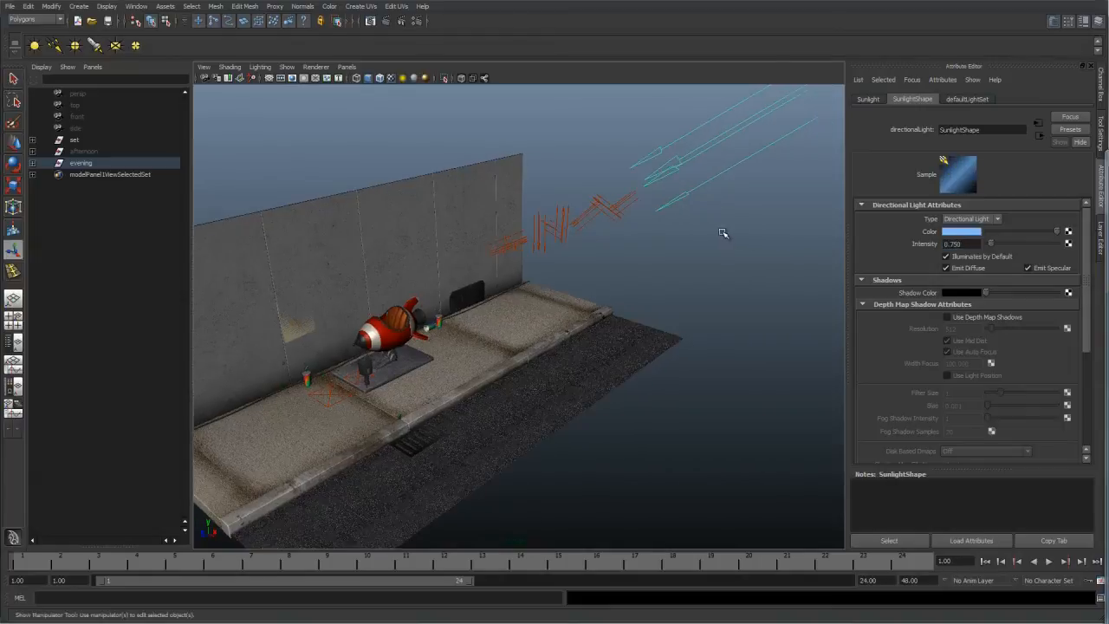
alt+right_drag(722, 233, 688, 221)
alt+drag(688, 221, 668, 302)
middle_drag(668, 302, 660, 263)
alt+drag(661, 262, 745, 293)
middle_drag(745, 293, 651, 268)
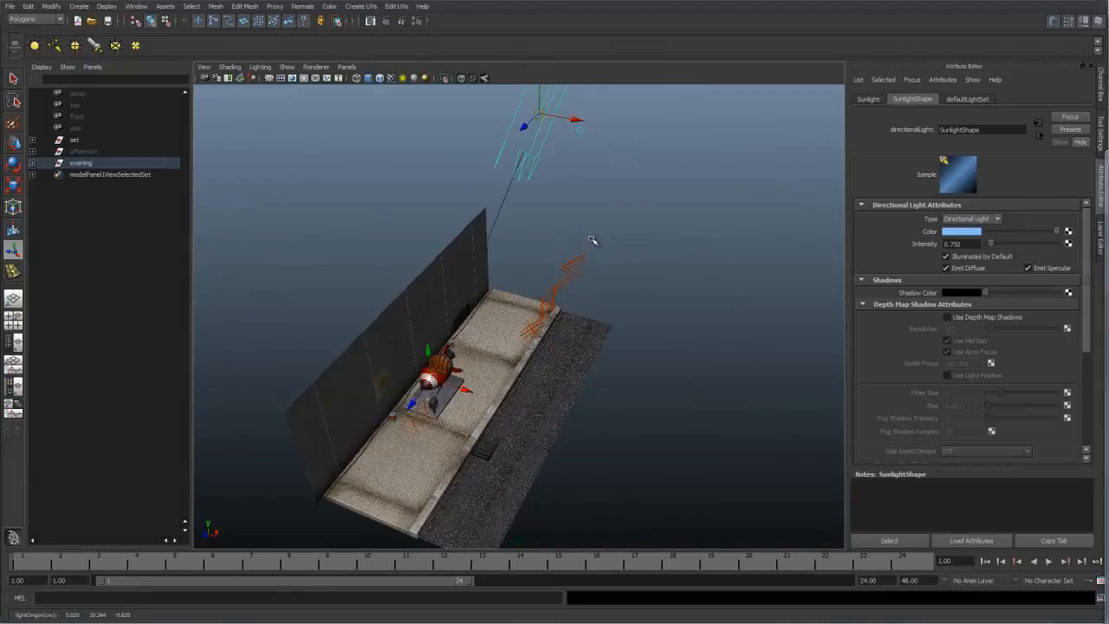
alt+drag(609, 248, 597, 250)
middle_drag(596, 250, 589, 245)
Change the bounce lights Bnc_sun1 on the metal base and Bnc_sun2 on the sidewalk from peach to soft blue
alt+right_drag(448, 246, 534, 309)
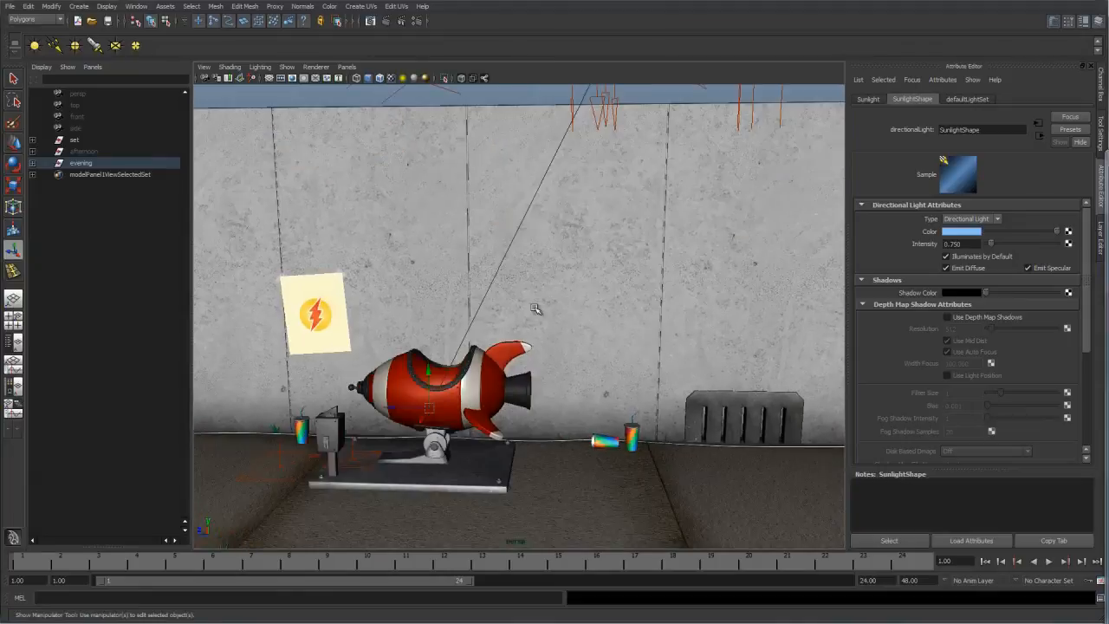
alt+middle_drag(534, 310, 664, 233)
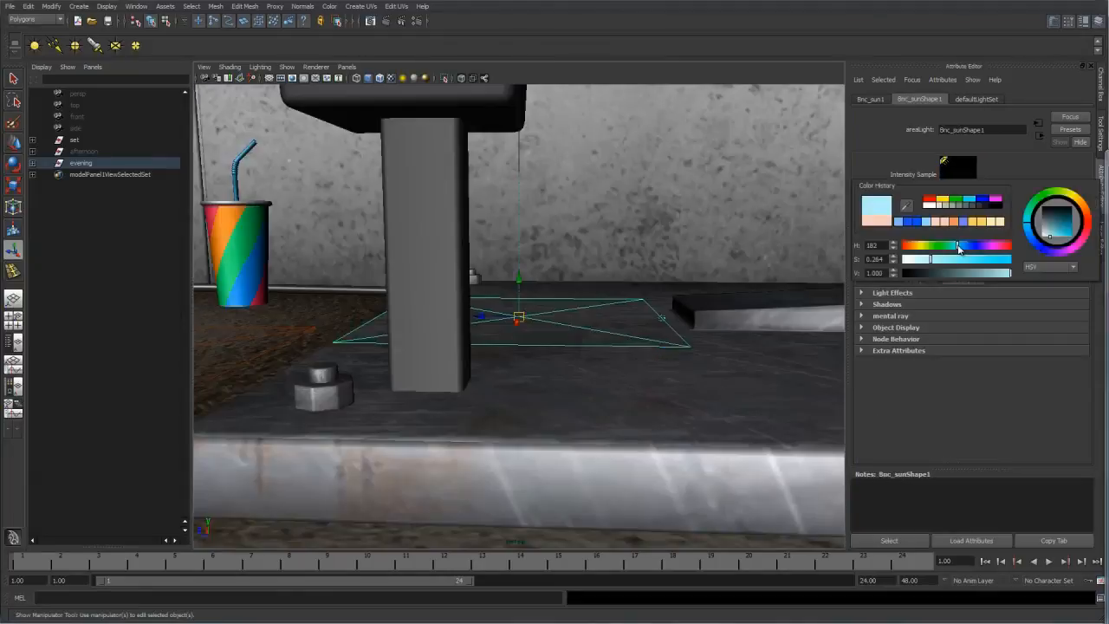
drag(960, 247, 960, 247)
alt+right_drag(485, 247, 434, 235)
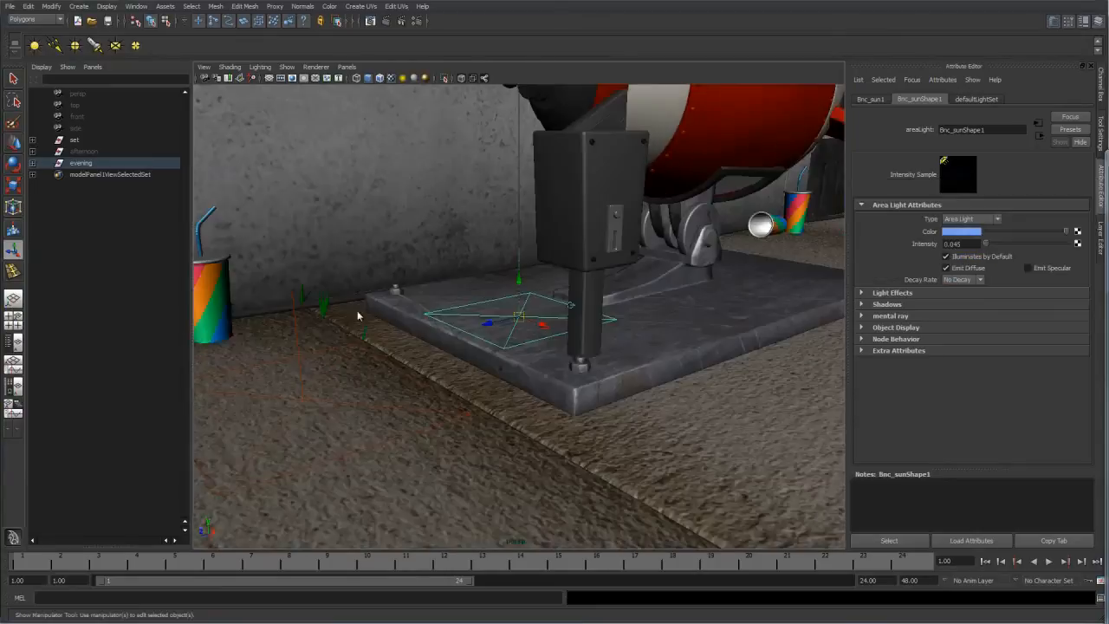
click(295, 313)
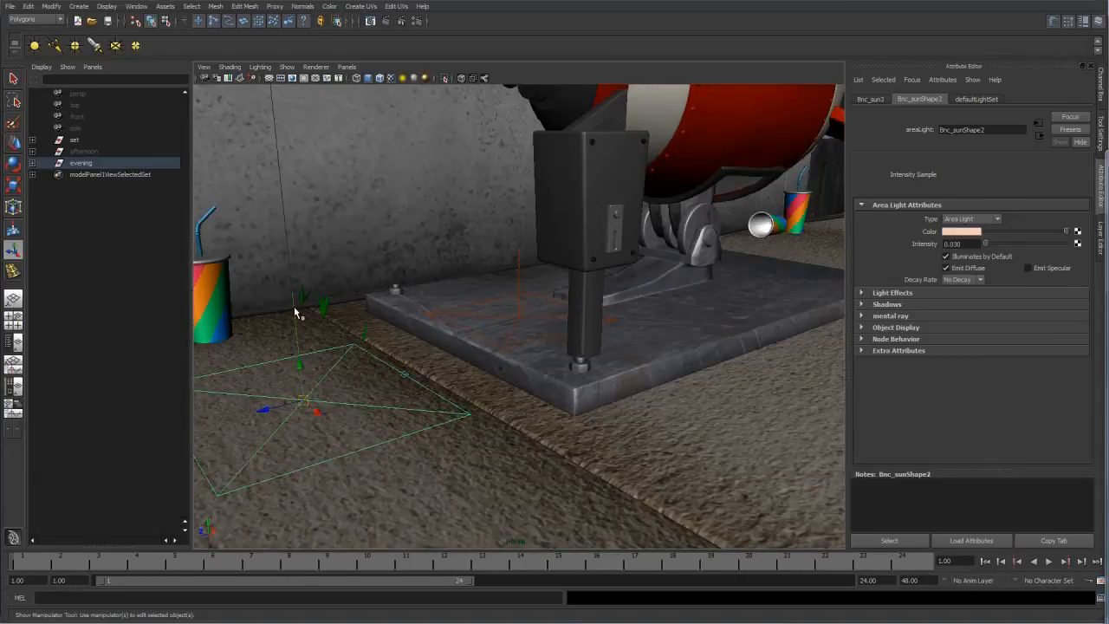
click(961, 231)
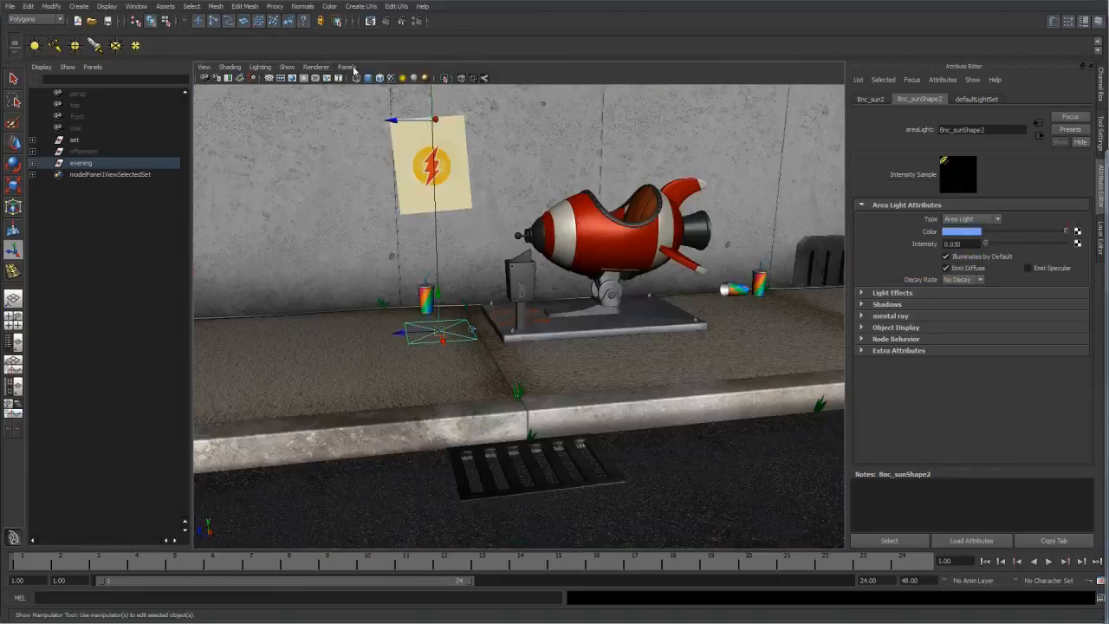
Render the night lighting through RenderCam and examine the overall brightness, color and shadows
click(346, 66)
mouse_move(381, 78)
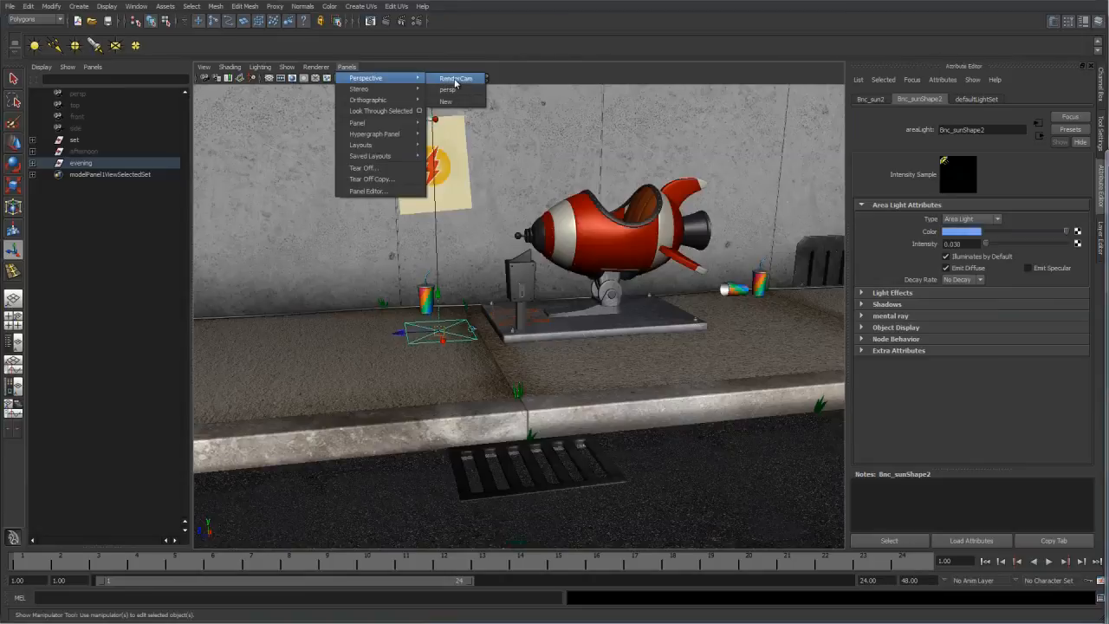
click(454, 80)
click(455, 79)
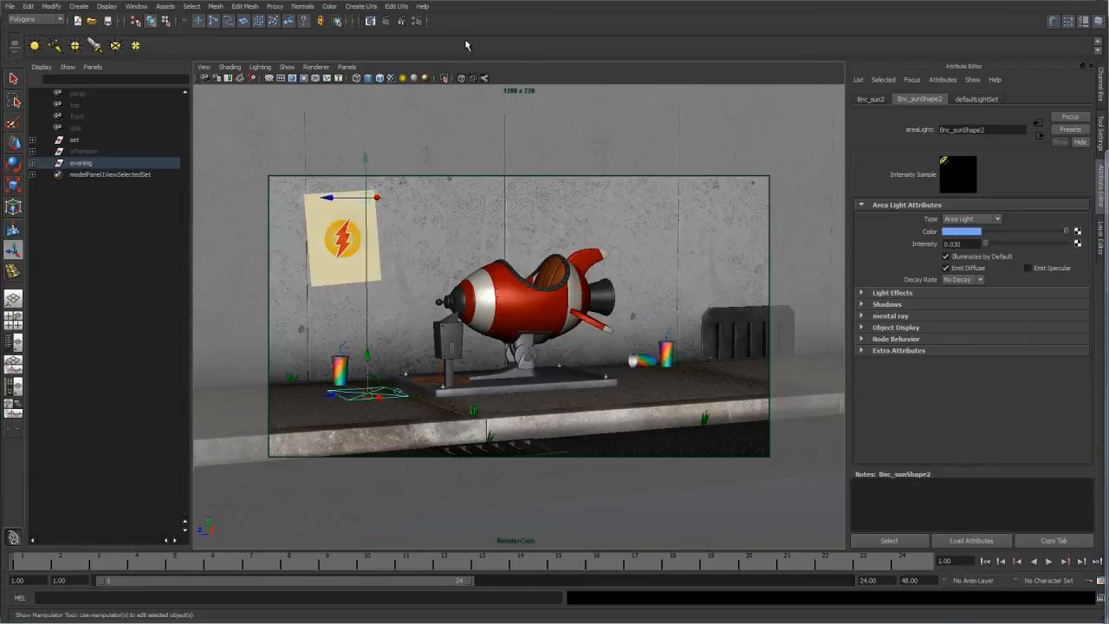
click(387, 22)
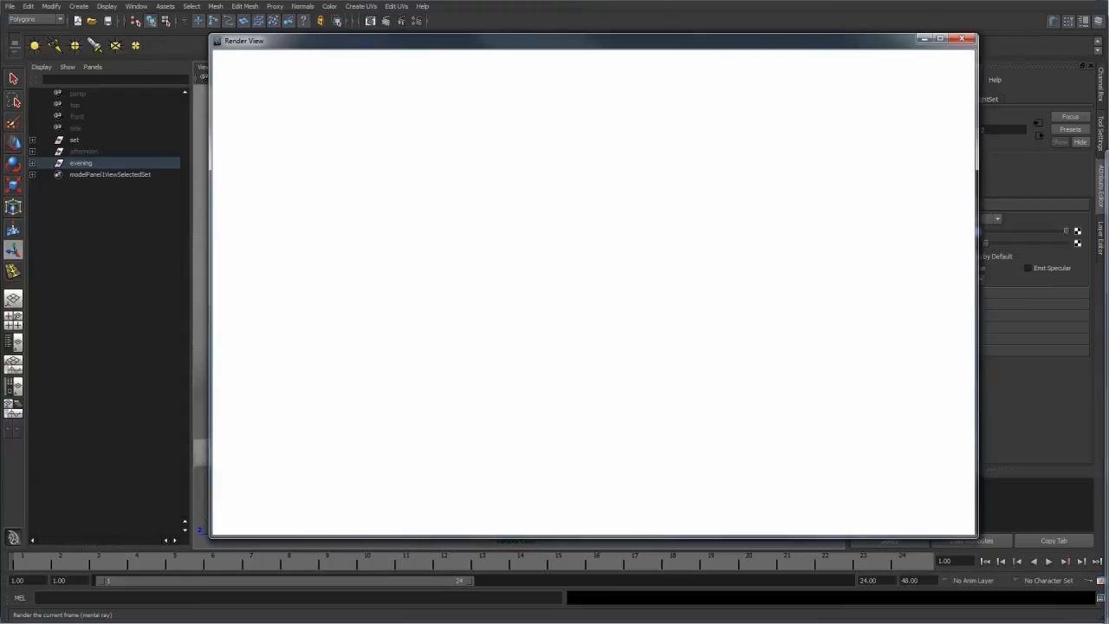
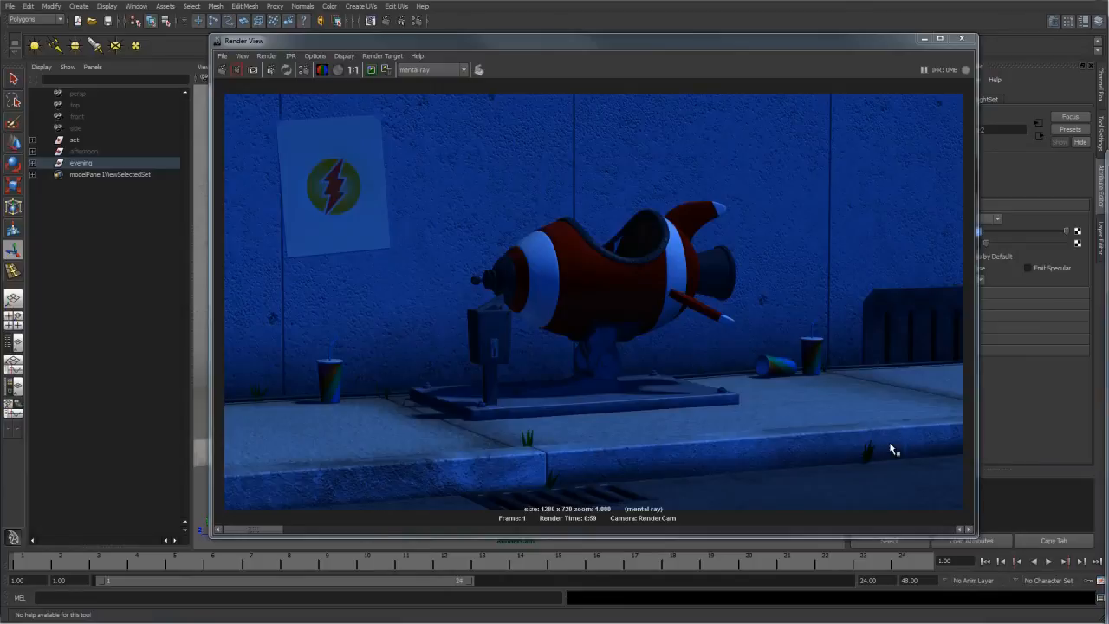
drag(884, 36, 838, 34)
click(932, 36)
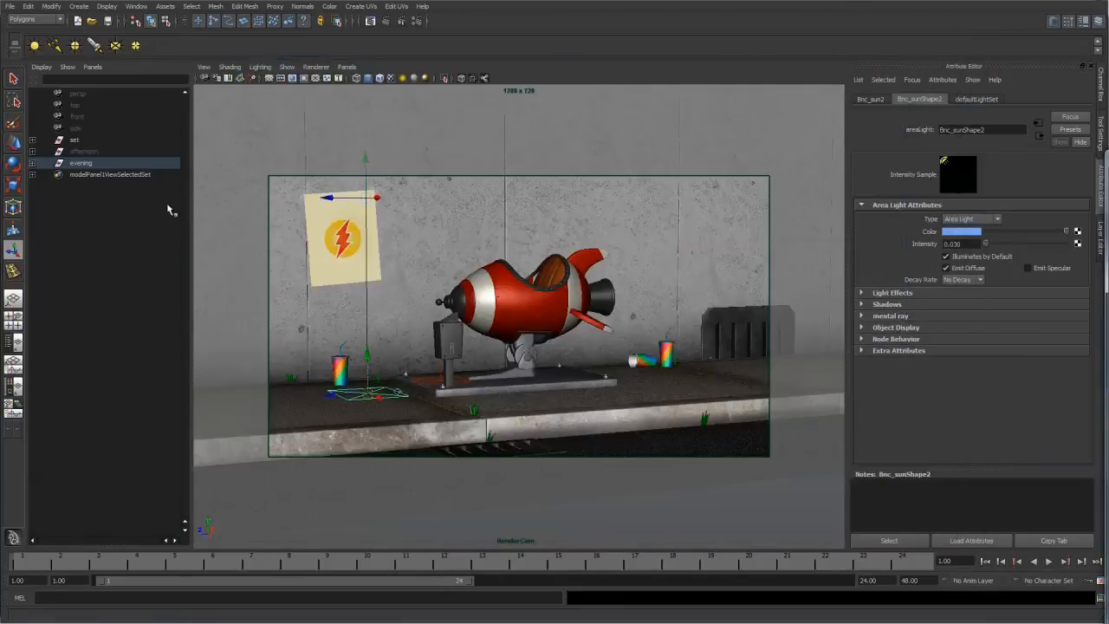
Lower the Sunlight's intensity to 0.3
scroll(716, 269, down, 3)
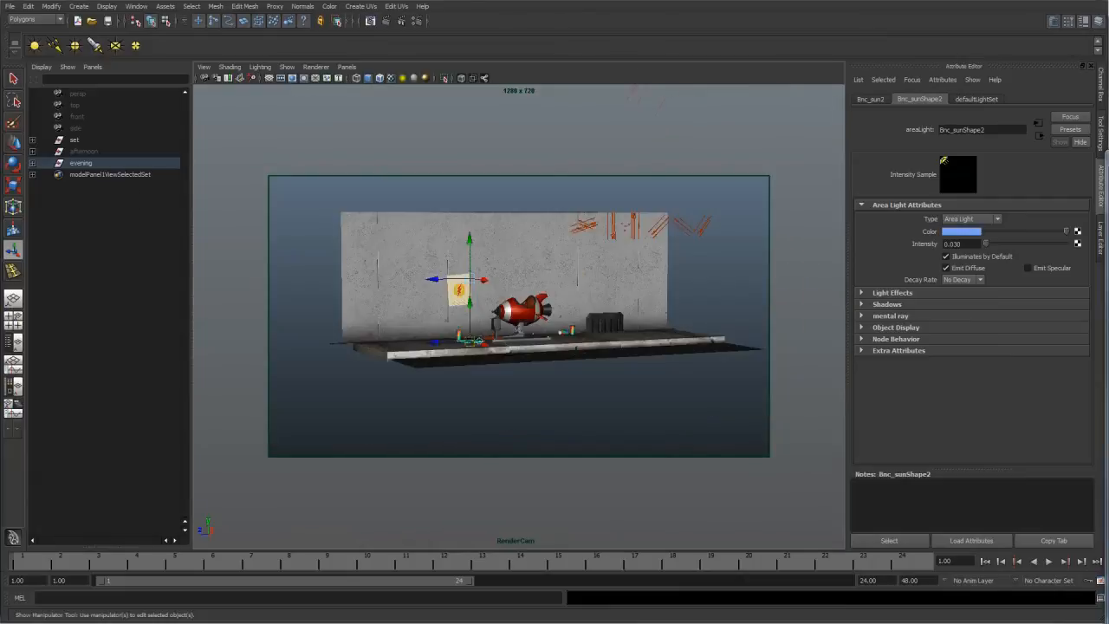
click(646, 95)
click(953, 243)
text(.3)
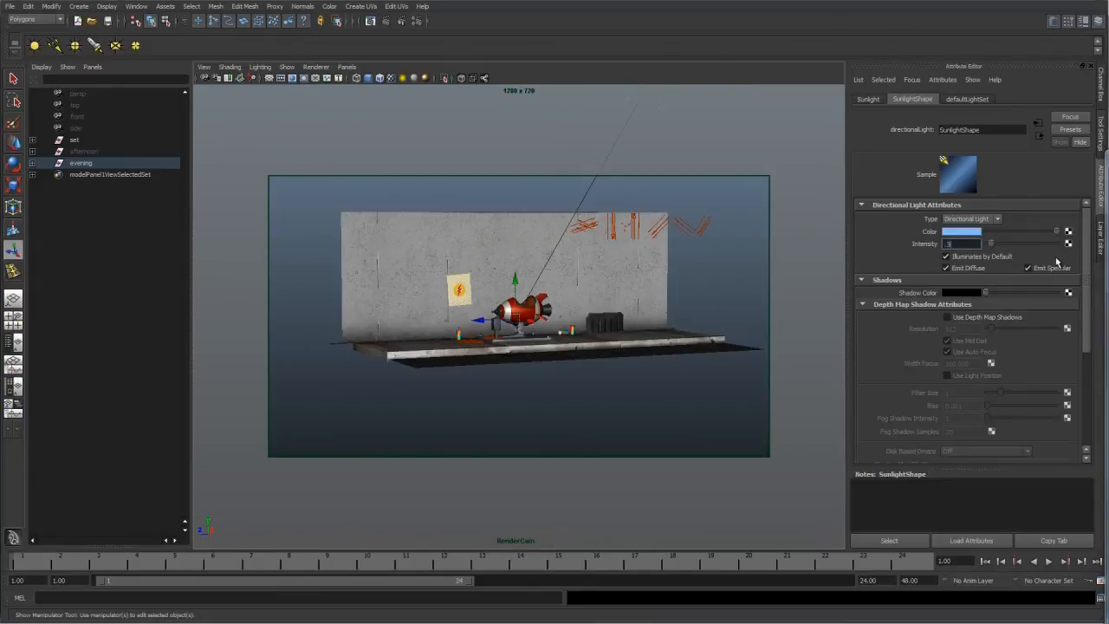
key(Return)
alt+drag(725, 168, 705, 206)
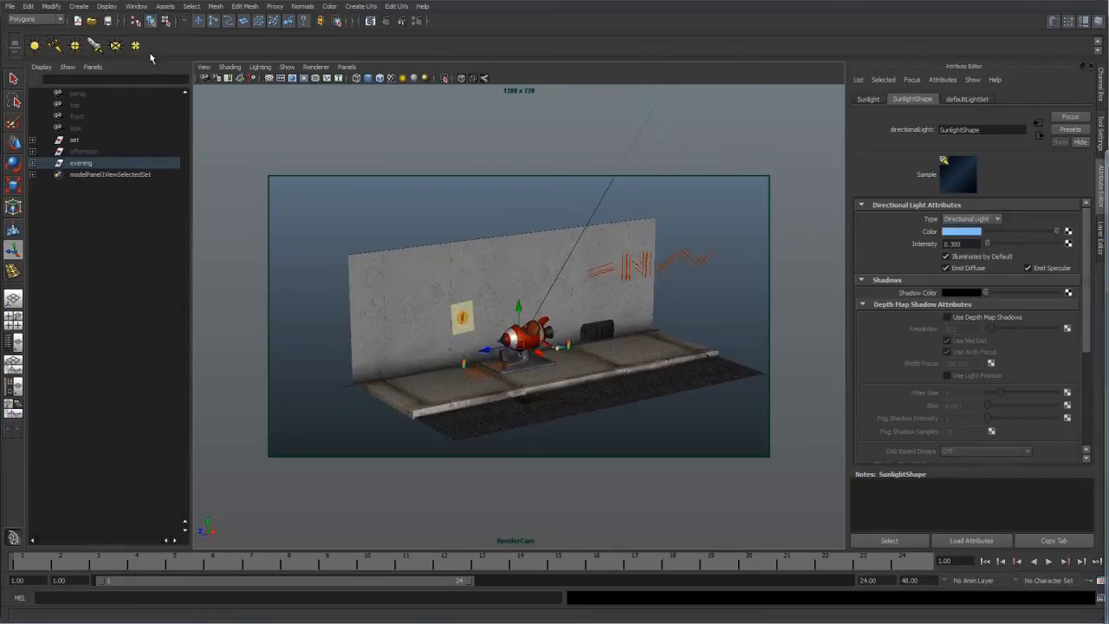
Create a point light and move it to about 10.5 units above the ground, over the sidewalk beyond the rocket's tail
click(78, 8)
click(108, 6)
click(75, 45)
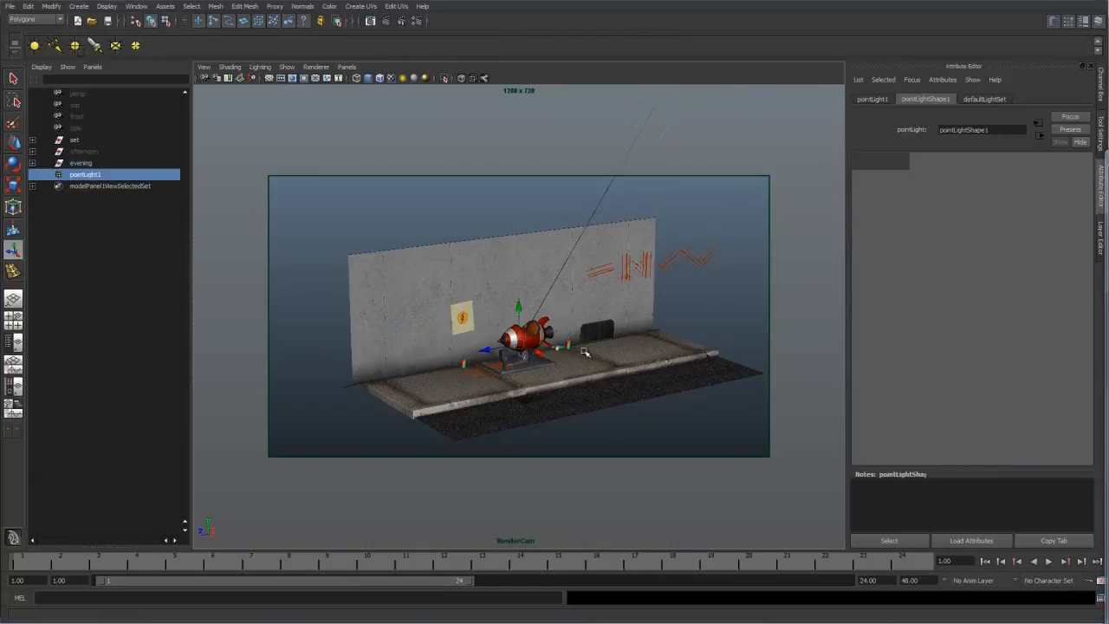
alt+drag(601, 324, 603, 322)
key(w)
alt+drag(542, 351, 621, 270)
key(f)
alt+right_drag(520, 267, 338, 264)
alt+drag(433, 304, 532, 403)
alt+middle_drag(532, 403, 540, 319)
alt+drag(582, 225, 619, 265)
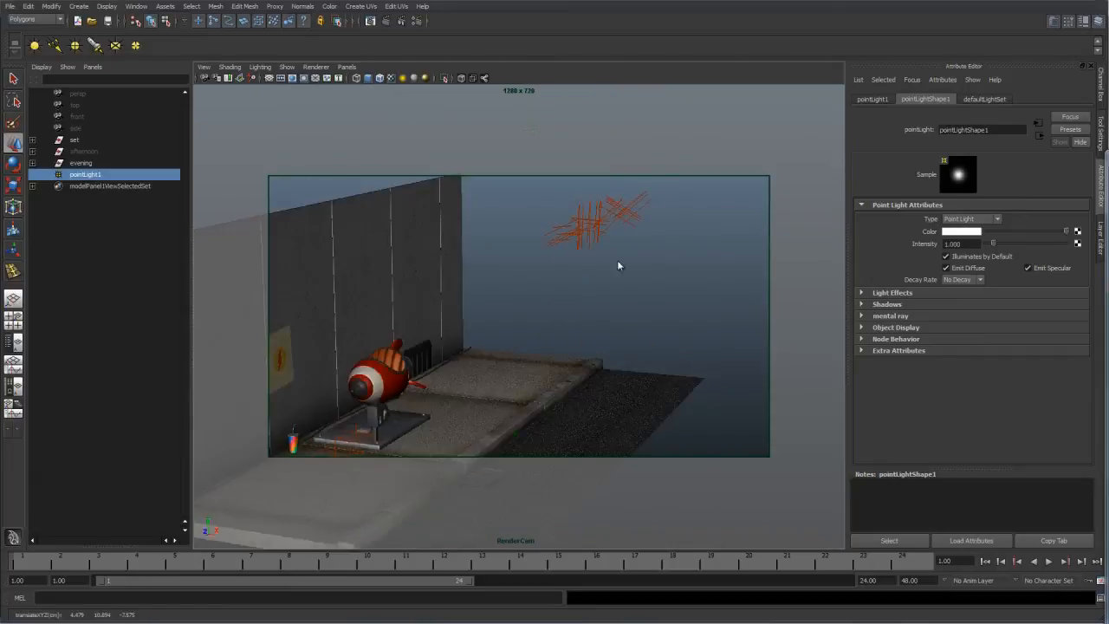
Change the point light's color from white to a saturated warm orange with a hue of about 36
click(954, 232)
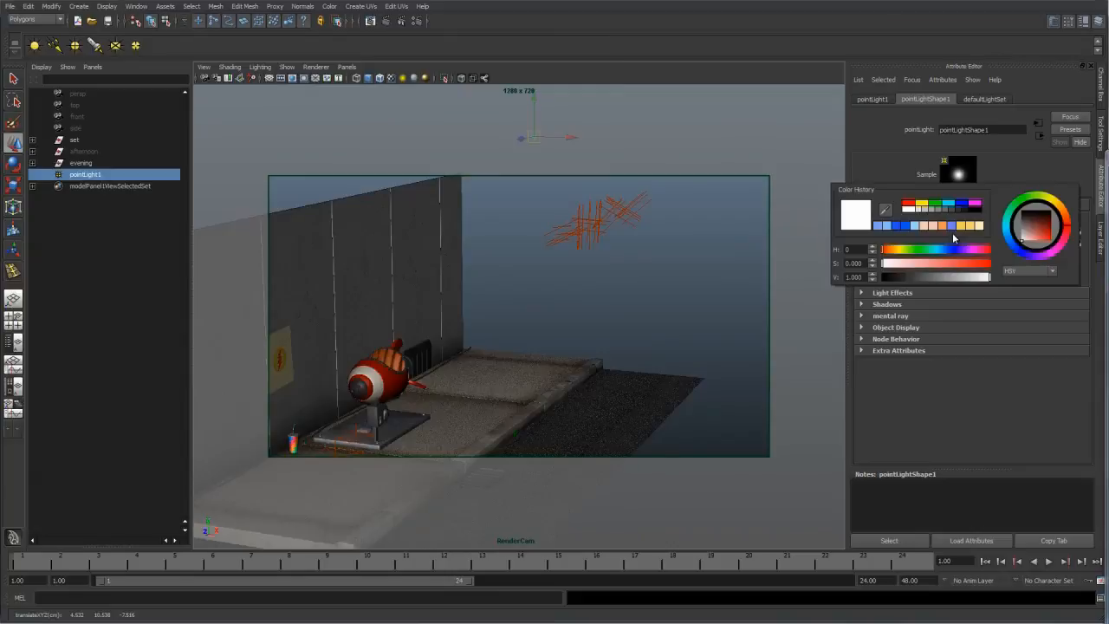
click(893, 250)
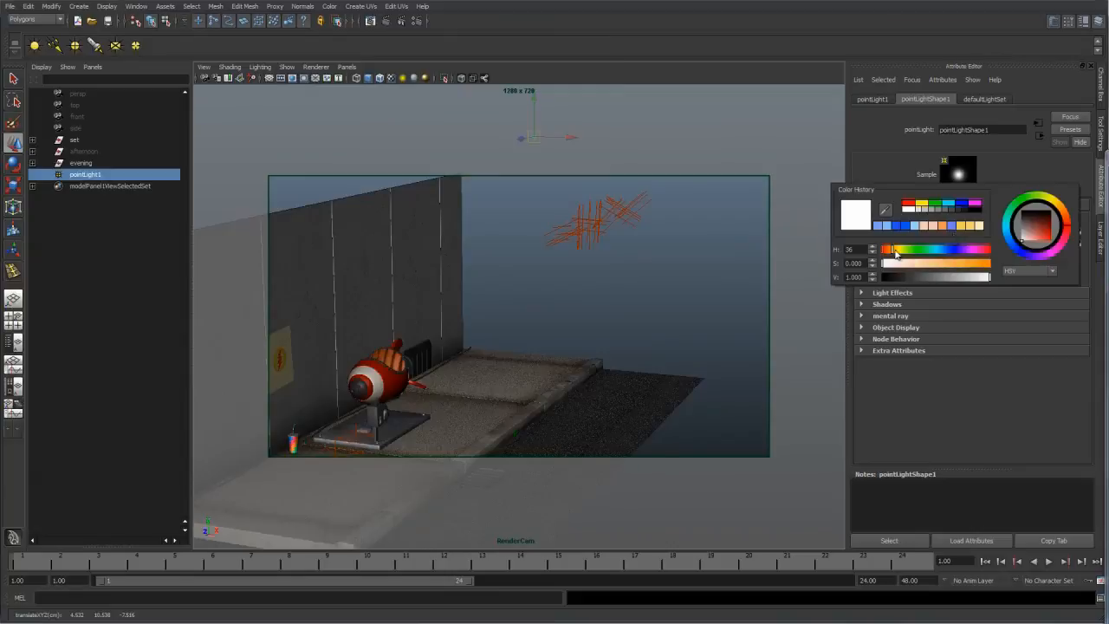
click(959, 263)
drag(960, 265, 965, 265)
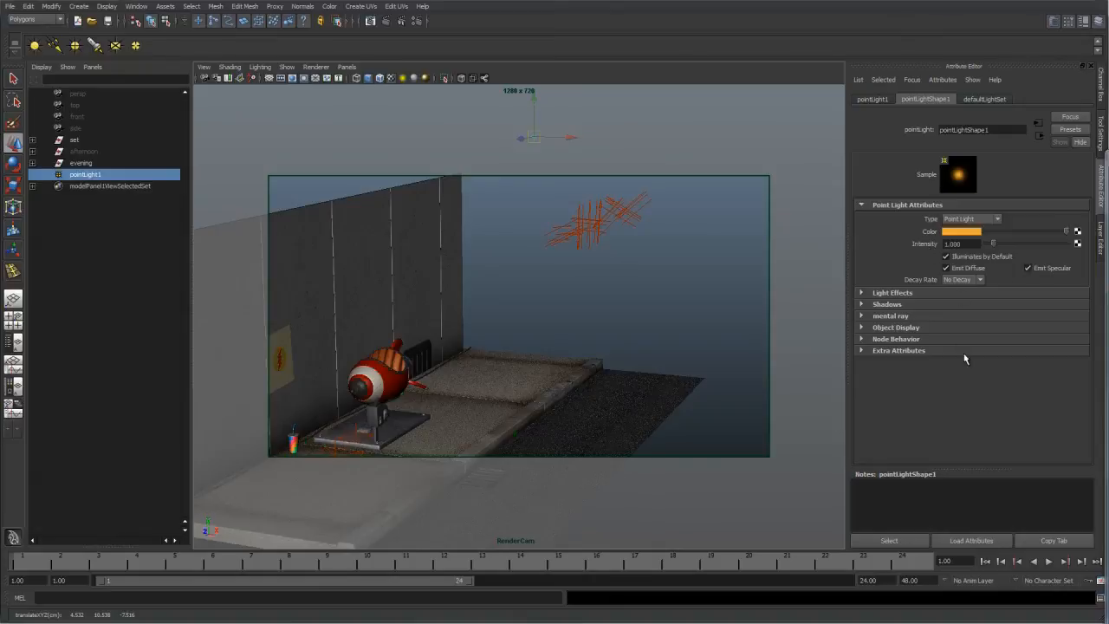
Turn on ray-traced shadows for the point light and set its light radius to 2
scroll(985, 400, down, 5)
click(947, 378)
drag(965, 390, 918, 389)
text(2)
key(Tab)
Set the point light's decay rate to Linear and its intensity to 10
alt+drag(445, 280, 381, 264)
scroll(880, 266, up, 8)
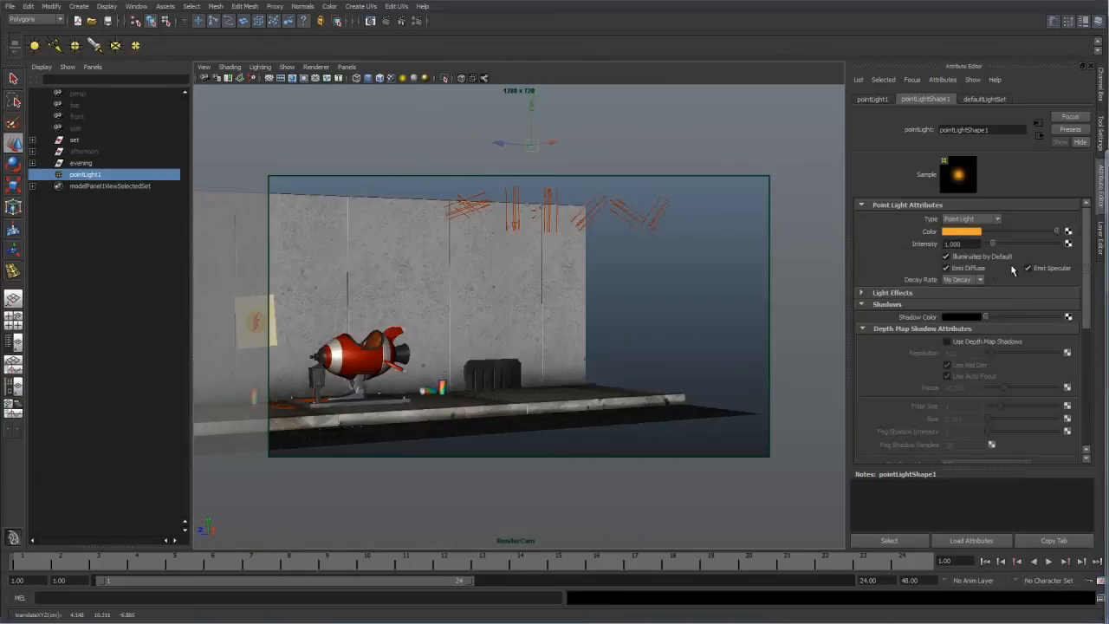
click(968, 279)
click(967, 297)
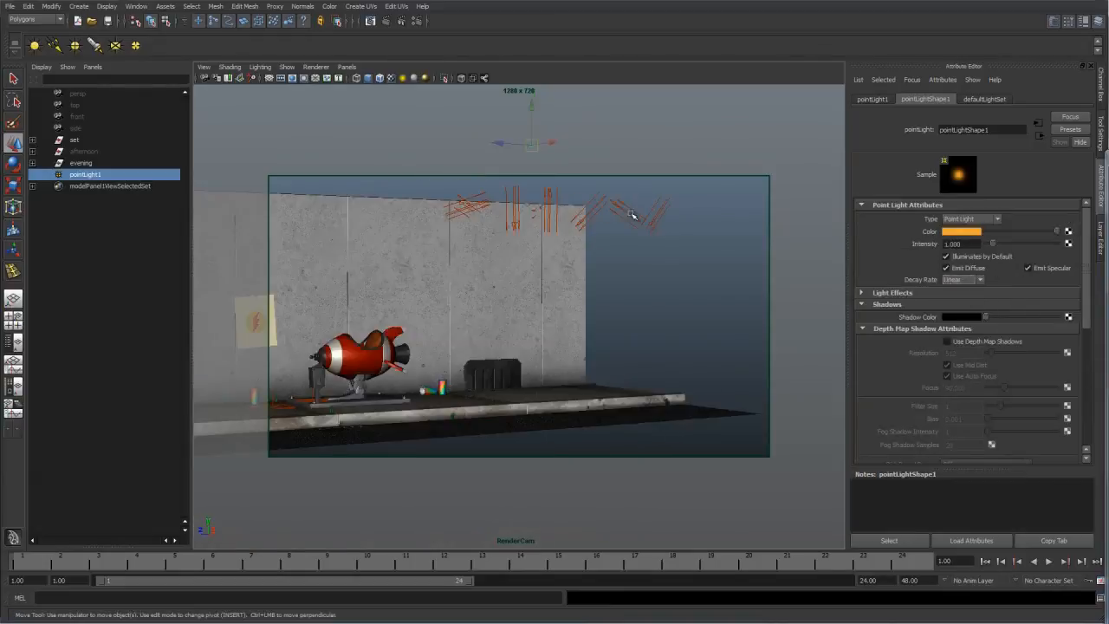
alt+drag(594, 201, 613, 220)
alt+right_drag(644, 229, 555, 276)
alt+middle_drag(554, 276, 624, 243)
alt+drag(624, 243, 606, 239)
drag(963, 245, 916, 243)
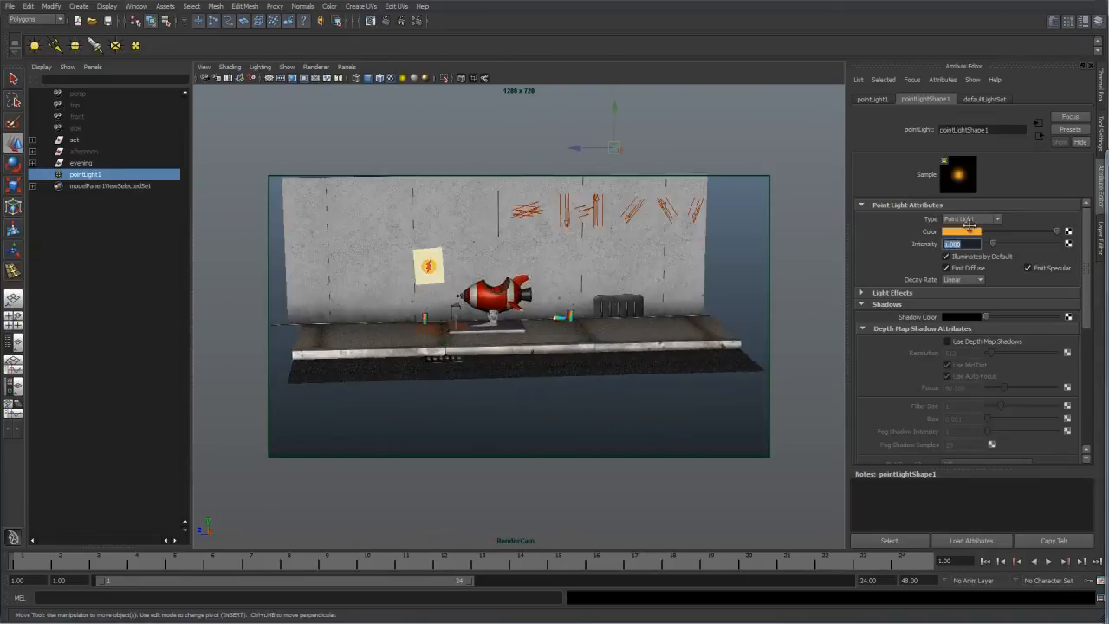
text(10)
key(Return)
alt+middle_drag(648, 210, 644, 221)
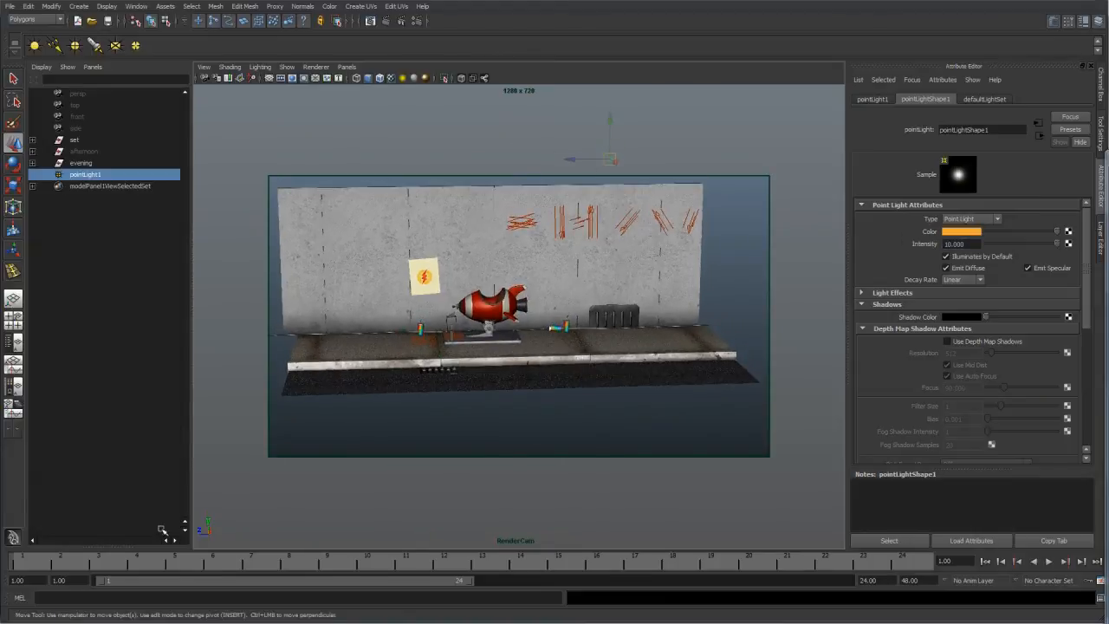
Restore RenderCam to its keyed framing at frame 1 and rename the point light as lamp
click(204, 79)
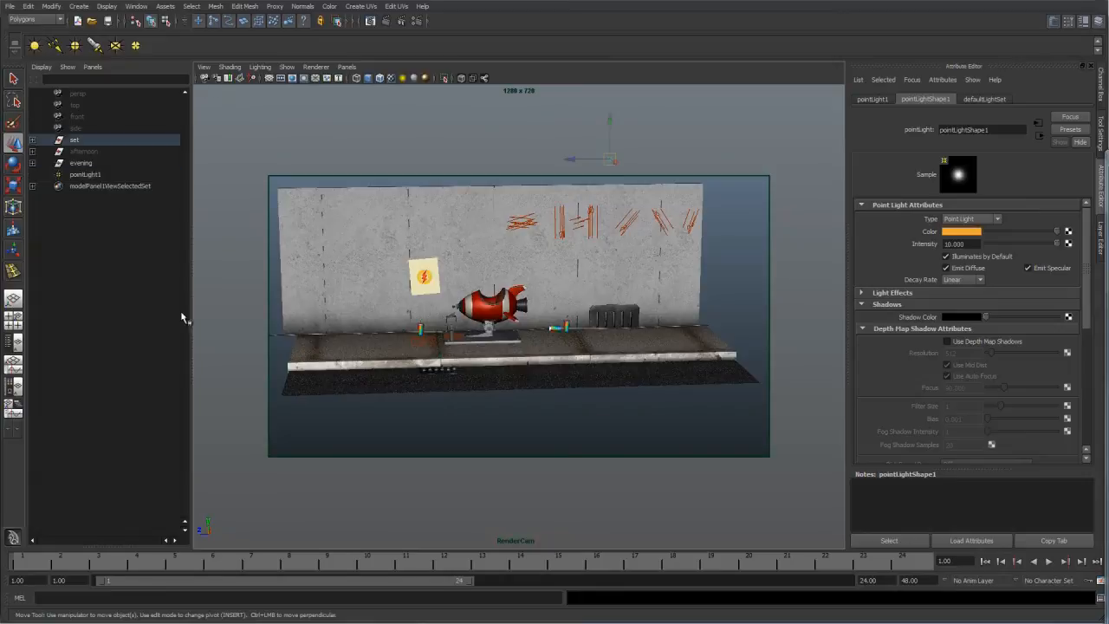
mouse_move(36, 567)
mouse_down()
mouse_move(117, 559)
mouse_move(22, 561)
mouse_up()
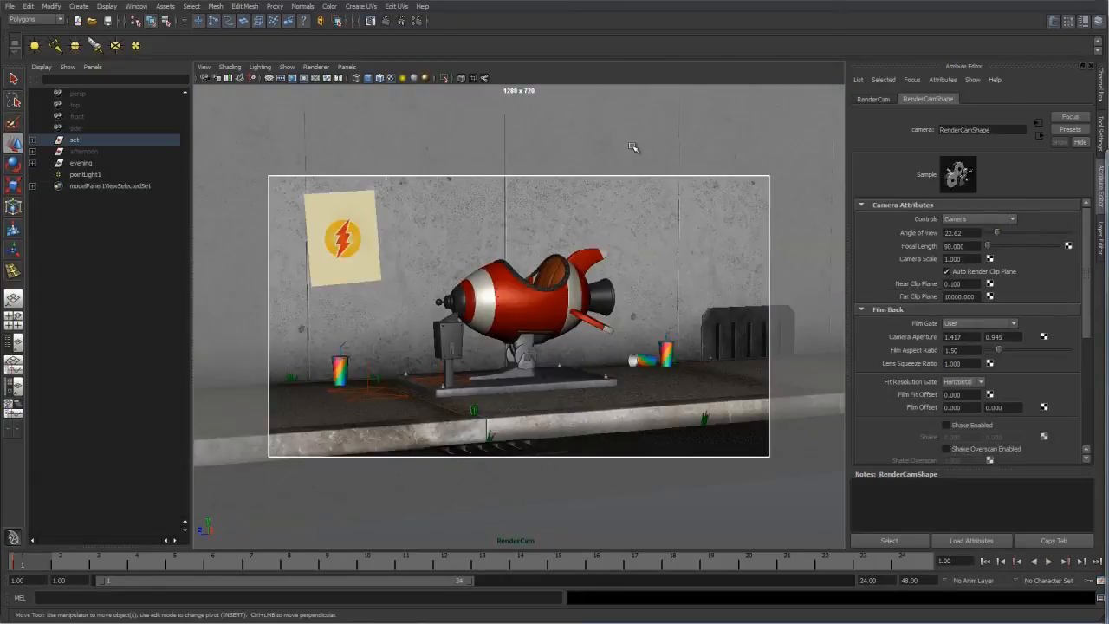
double_click(100, 176)
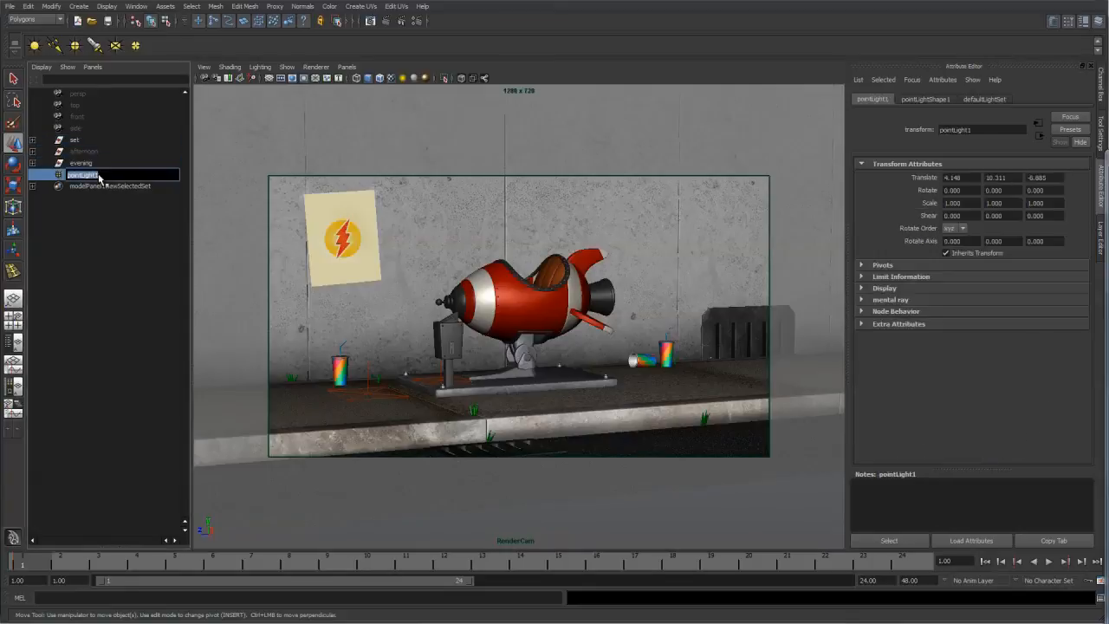
text(lamp)
key(Return)
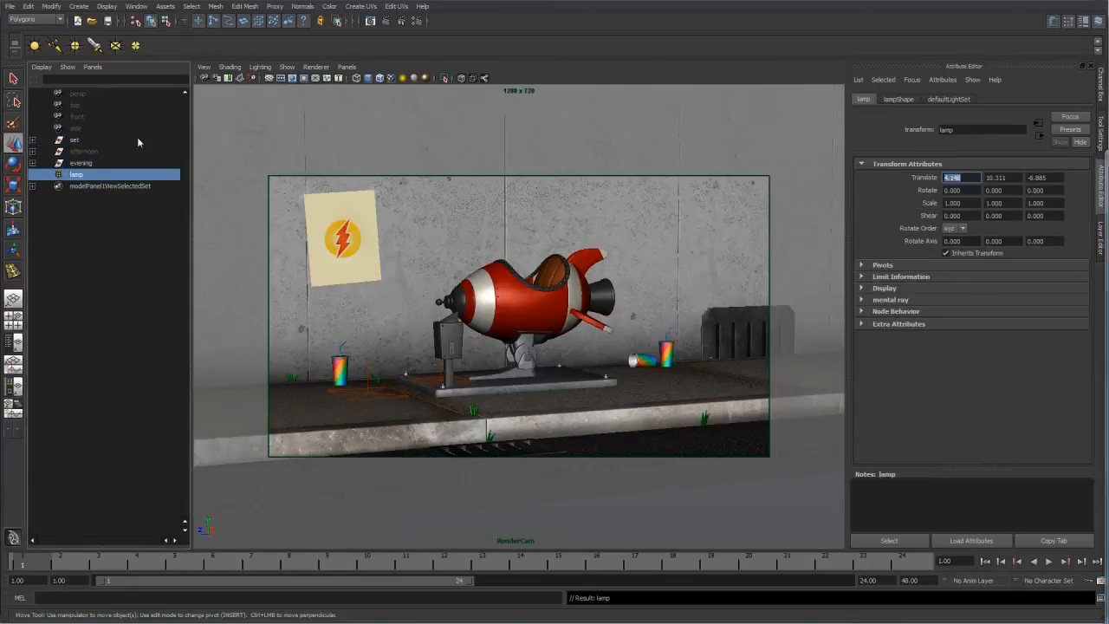
Render the RenderCam view again and examine how the orange lamp lights the wall and sidewalk
click(375, 26)
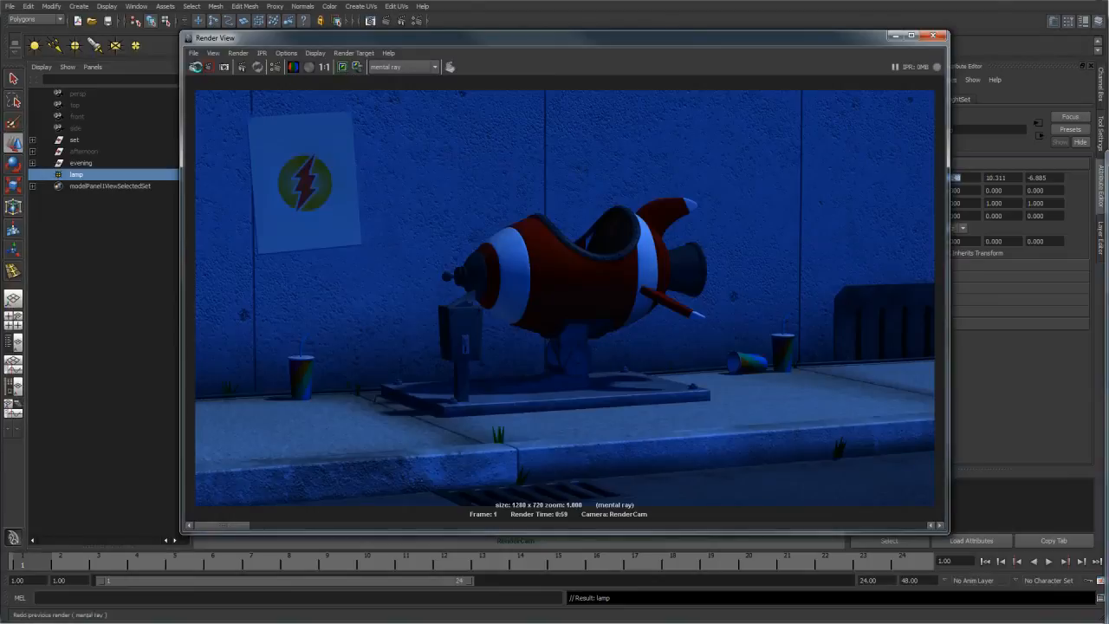
click(228, 68)
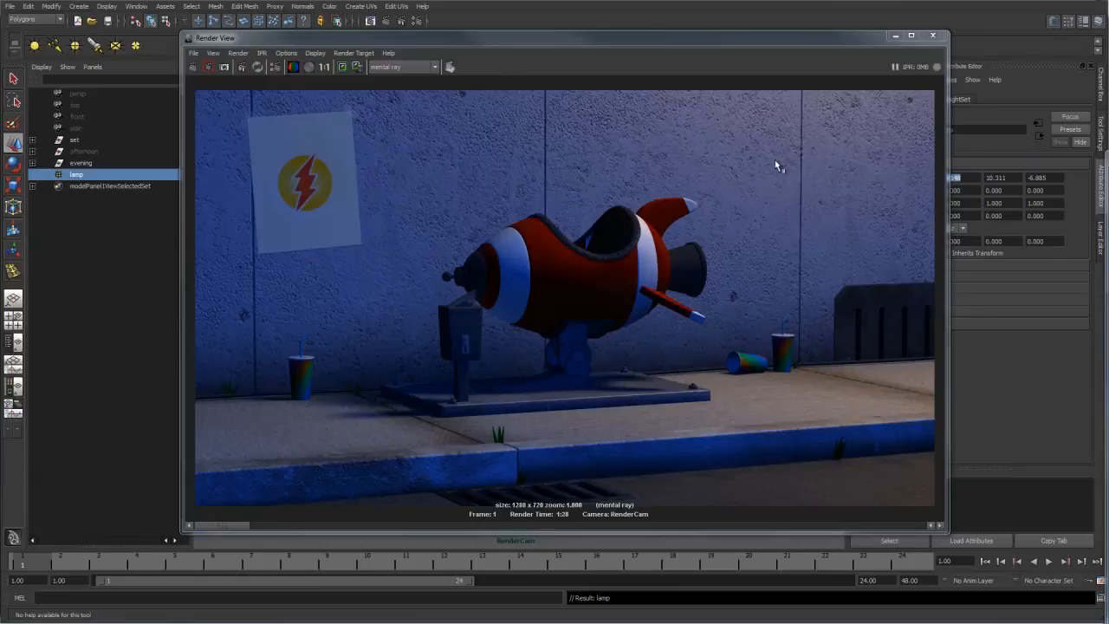
click(896, 35)
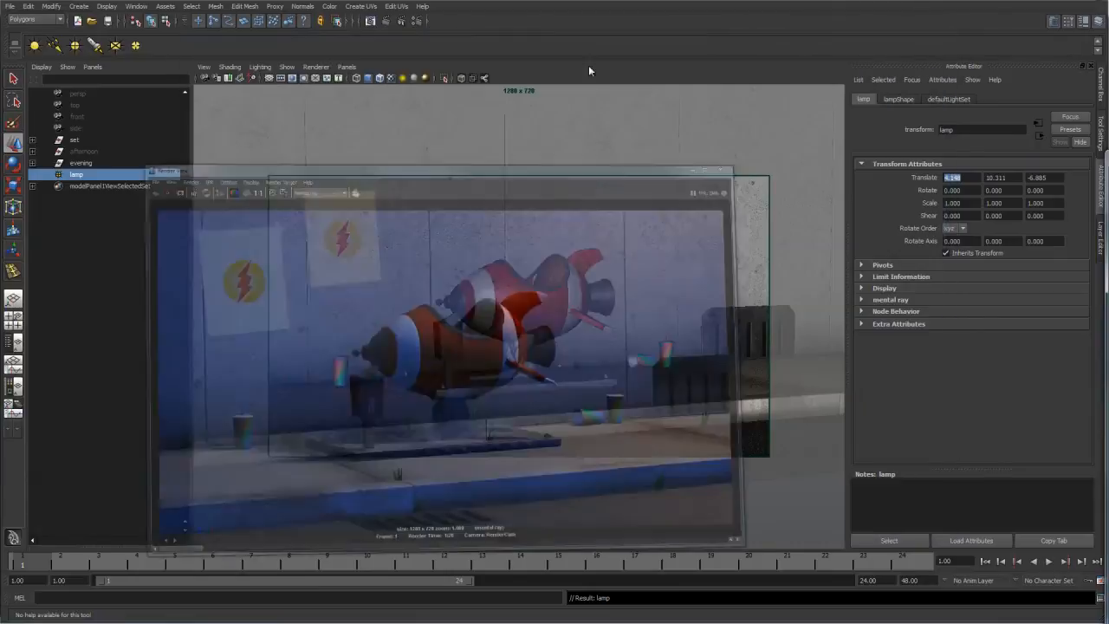
In the perspective view, set the intensity of the fill light sky_fill4 to 0.075
click(346, 66)
mouse_move(357, 78)
alt+drag(693, 208, 663, 226)
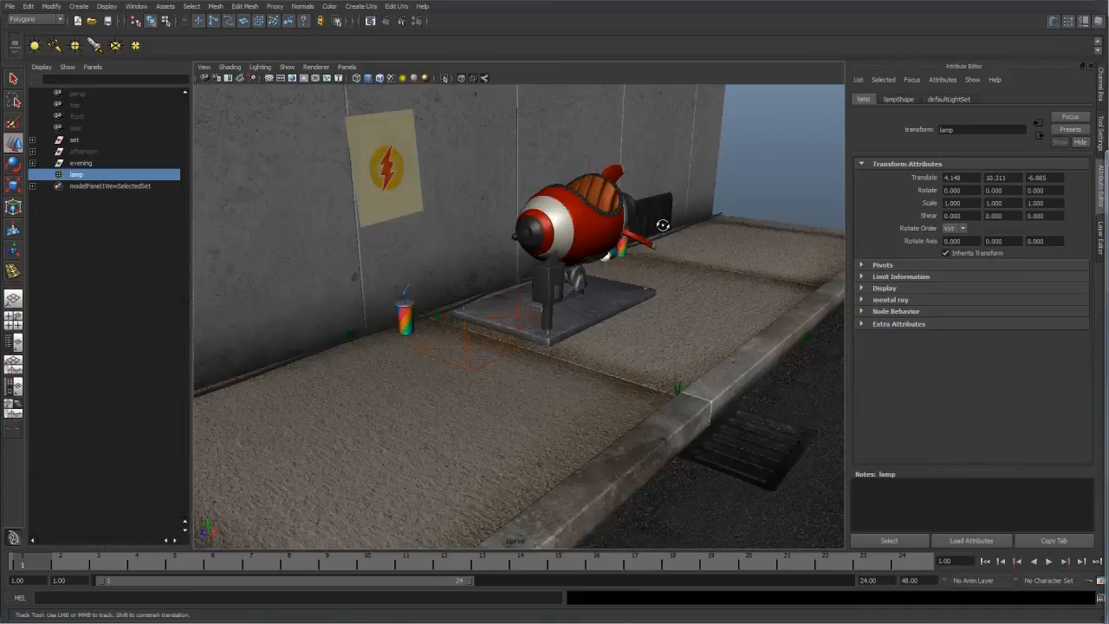
alt+middle_drag(500, 307, 338, 384)
scroll(619, 215, down, 5)
alt+drag(619, 215, 686, 289)
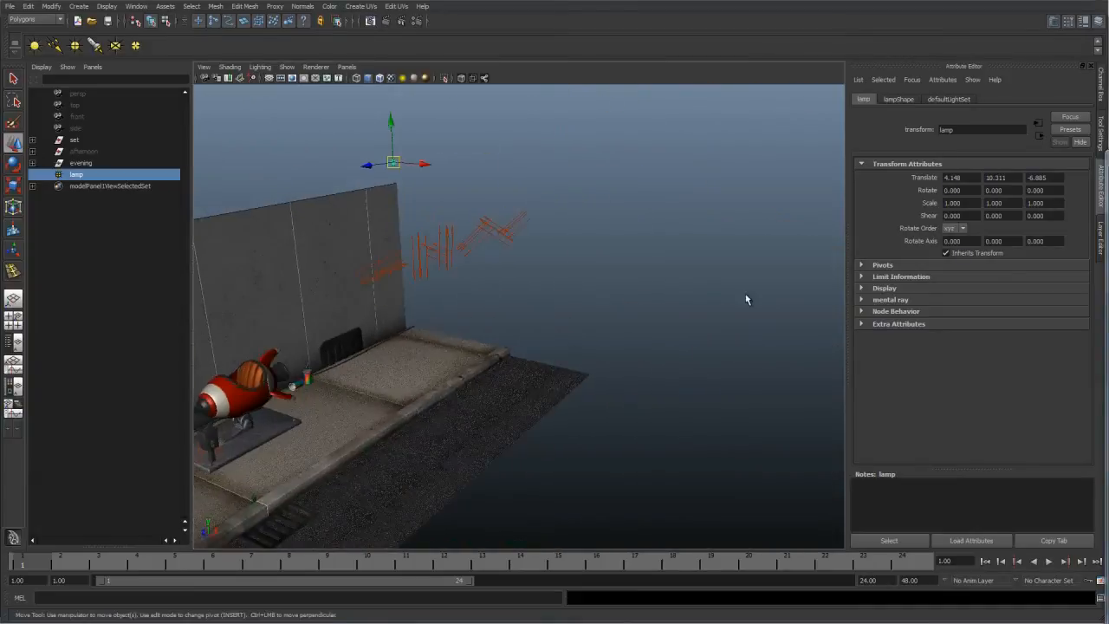
scroll(687, 289, up, 4)
click(511, 158)
click(912, 99)
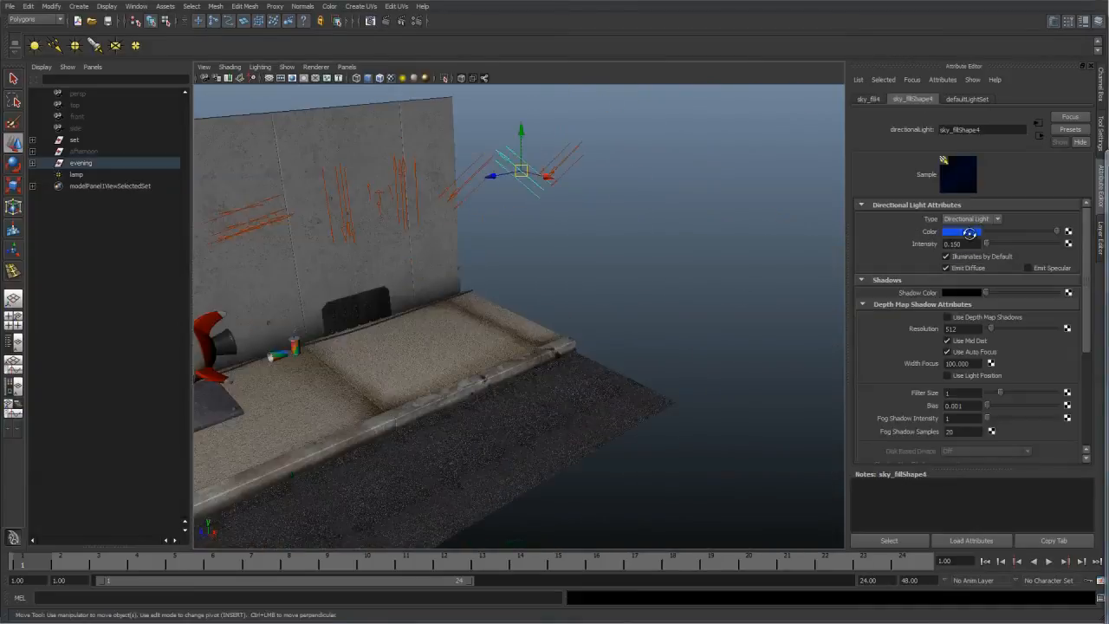
double_click(960, 244)
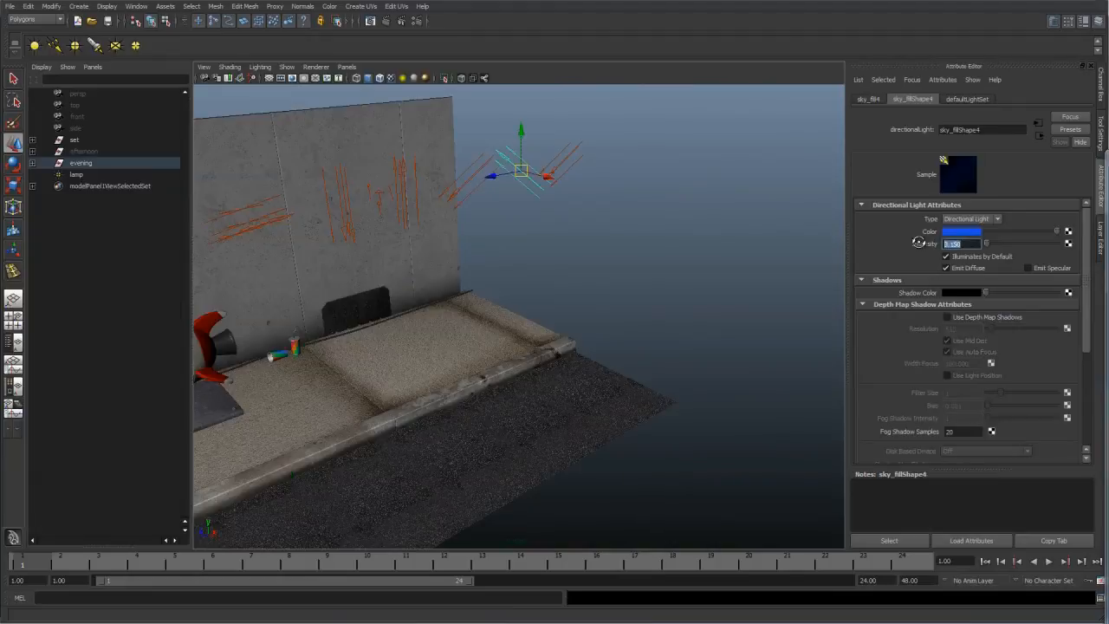
key(BackSpace)
text(0.075)
alt+drag(520, 172, 580, 172)
Set the intensity of the fill light sky_fill3 to 0.15
click(379, 230)
drag(967, 243, 848, 242)
text(.15)
key(Return)
alt+drag(510, 260, 379, 251)
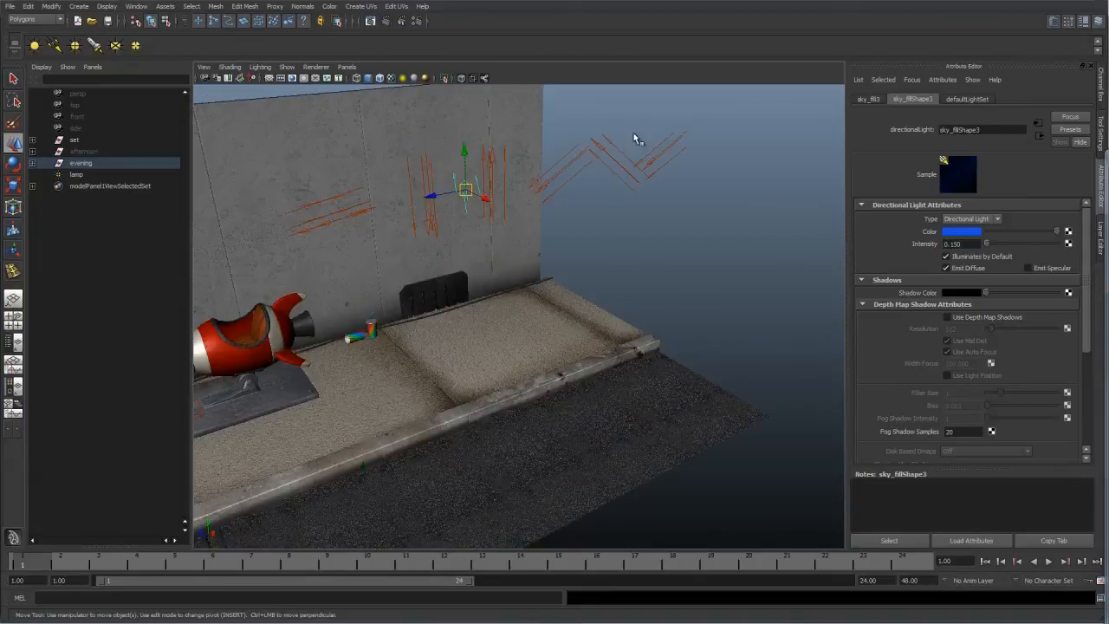
Set the intensity of the fill light sky_fill2 to 0.15
click(618, 165)
click(670, 150)
drag(976, 242, 926, 248)
text(.15)
key(Return)
Raise the intensity of the point light lamp to 20
alt+middle_drag(631, 223, 711, 258)
alt+drag(528, 277, 618, 216)
click(586, 114)
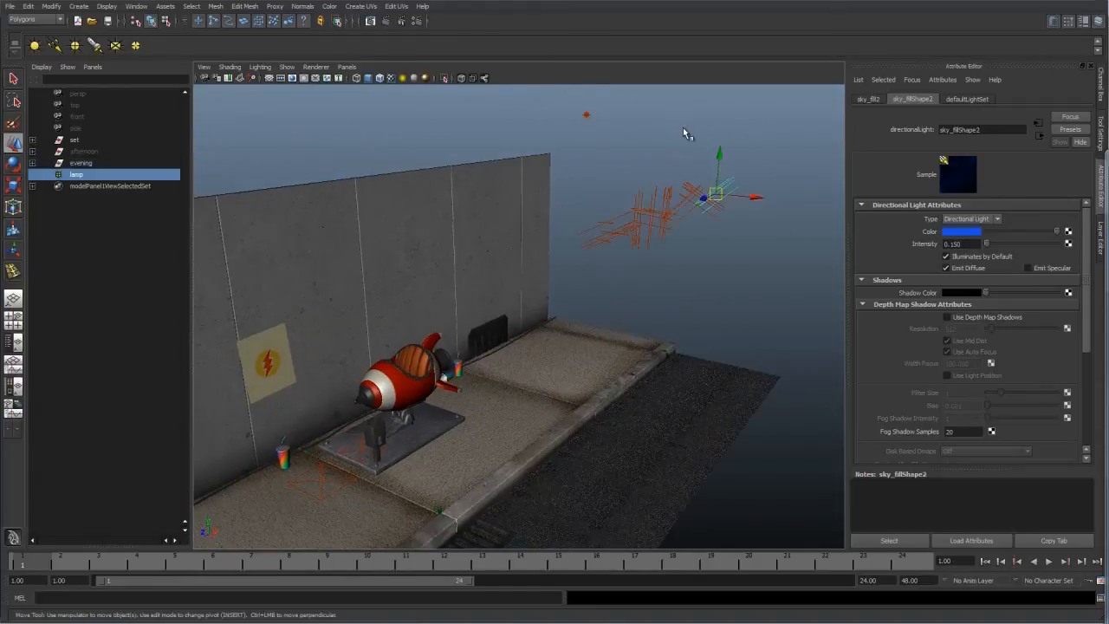
drag(974, 243, 910, 245)
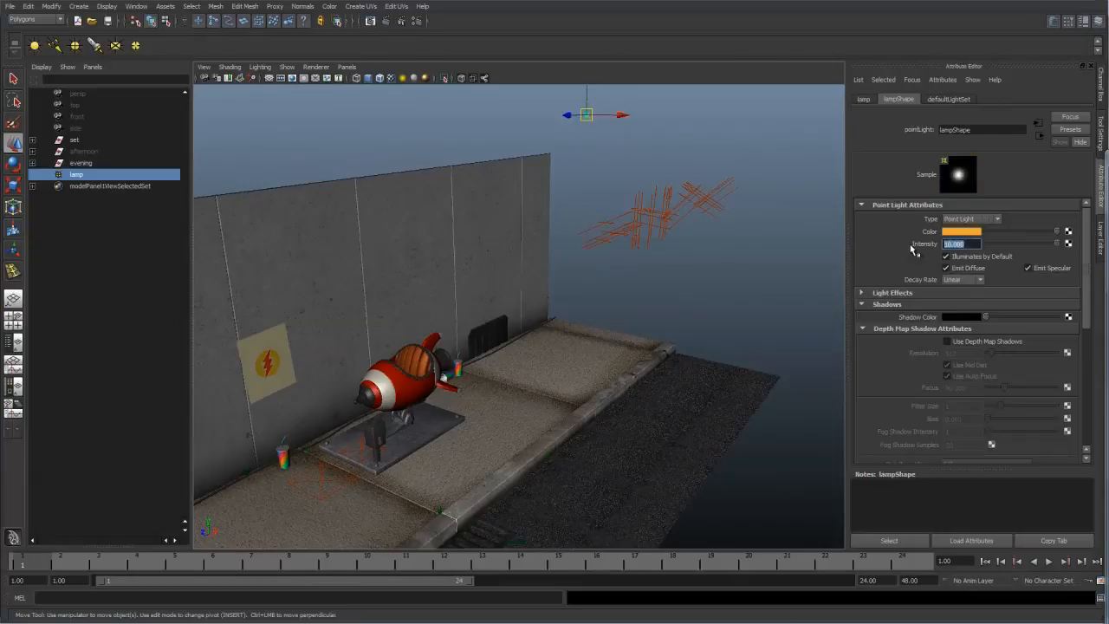
text(20)
key(Return)
Render through RenderCam once more and examine the balance between the stronger lamp and the blue fills
click(348, 67)
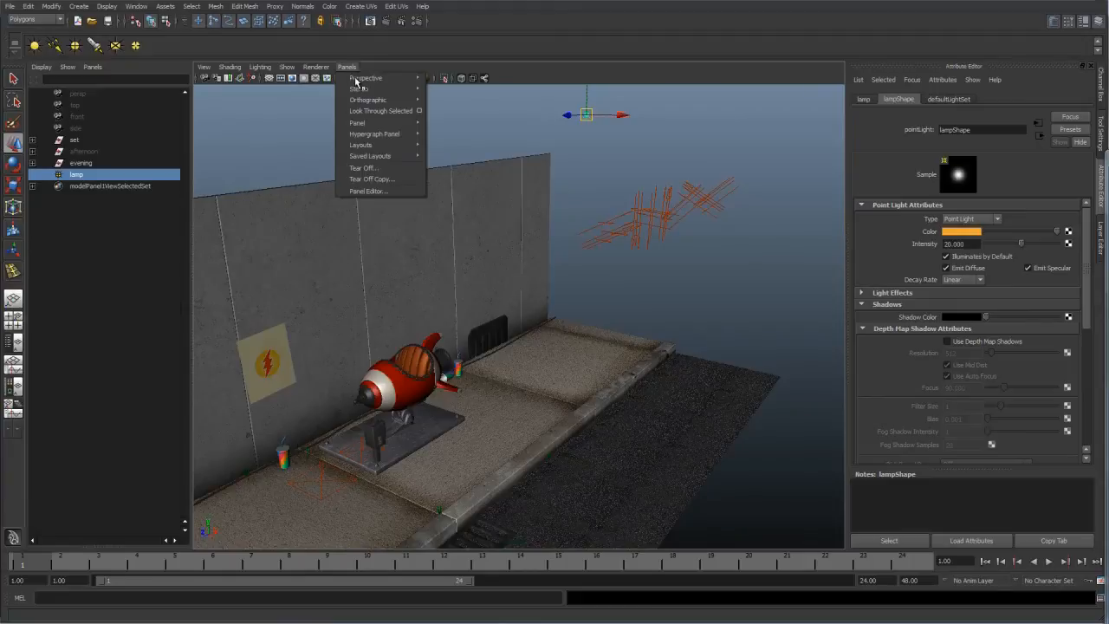
mouse_move(360, 78)
click(455, 78)
click(401, 22)
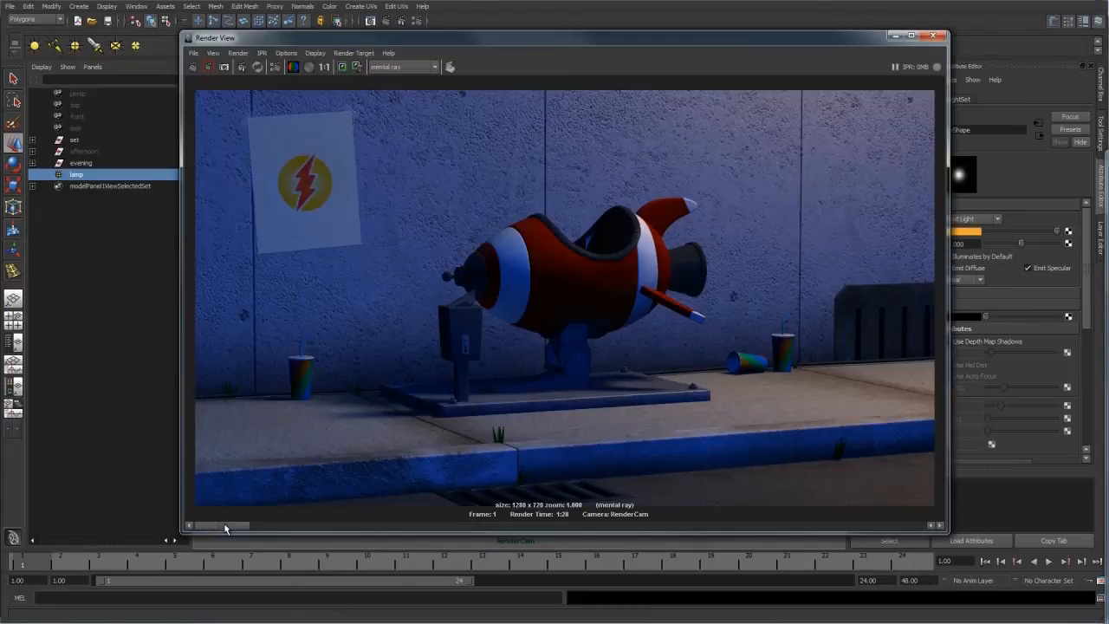
mouse_move(226, 529)
mouse_down()
mouse_move(274, 530)
mouse_move(231, 525)
mouse_up()
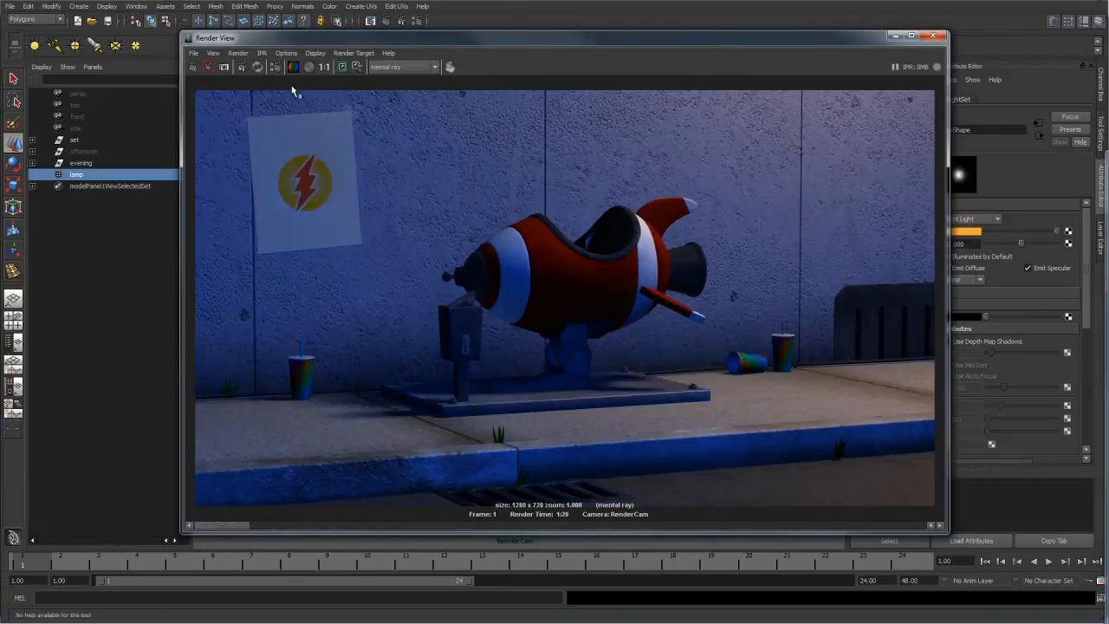
click(194, 68)
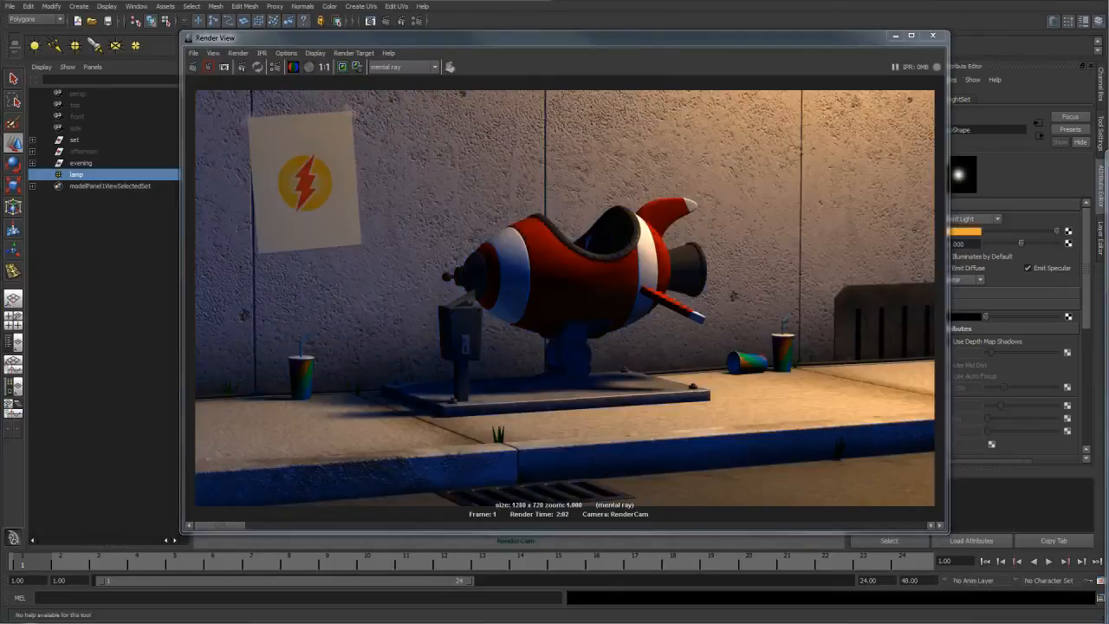
drag(827, 38, 822, 38)
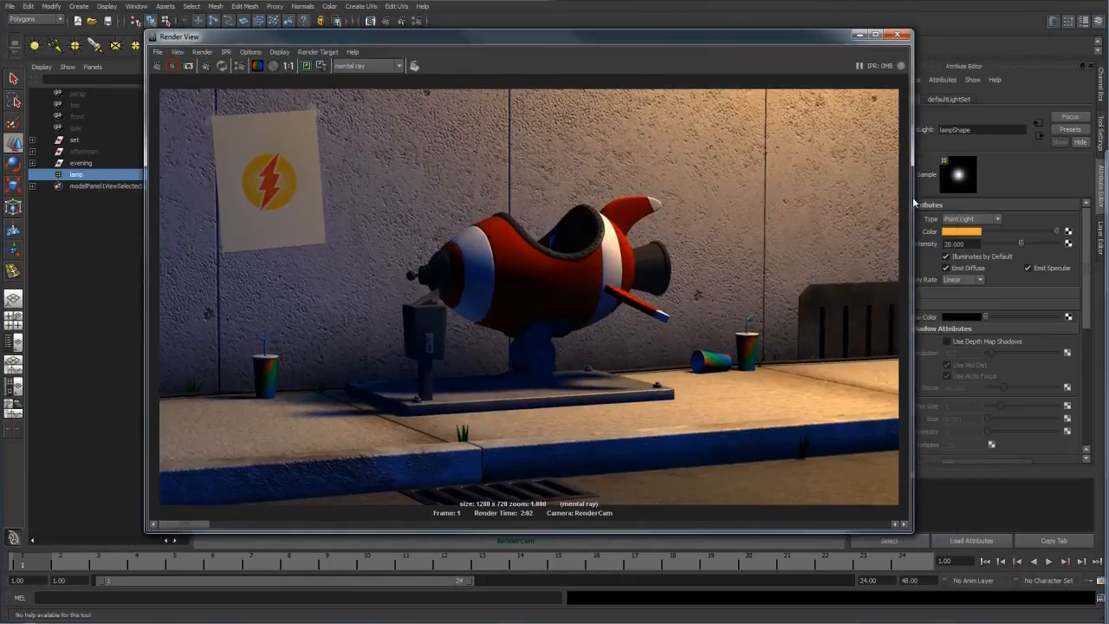
click(953, 234)
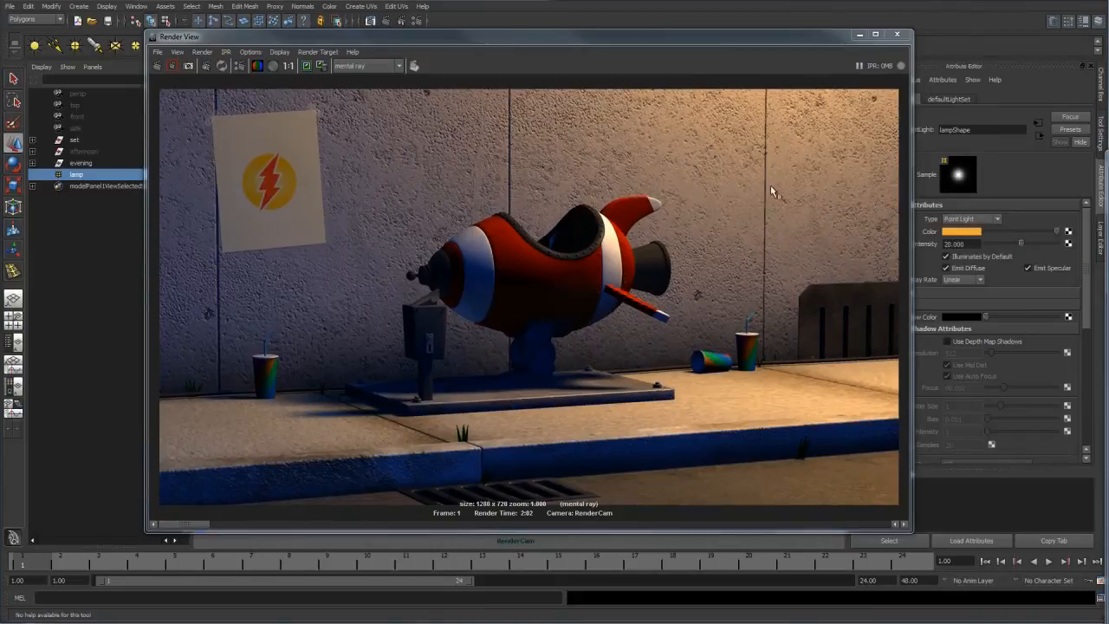
drag(813, 48, 848, 35)
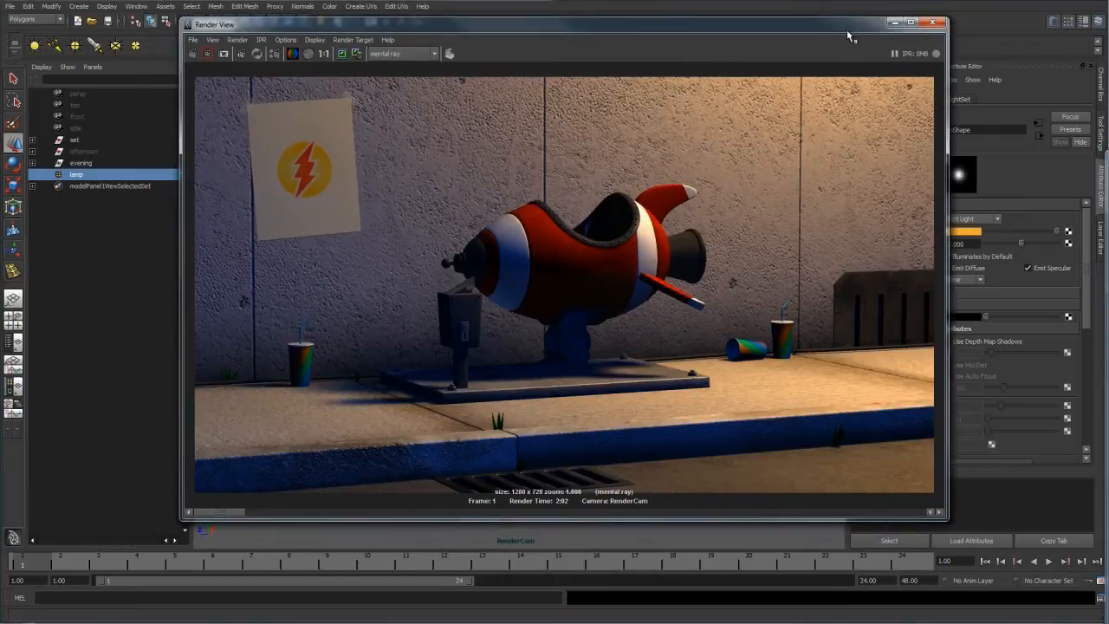